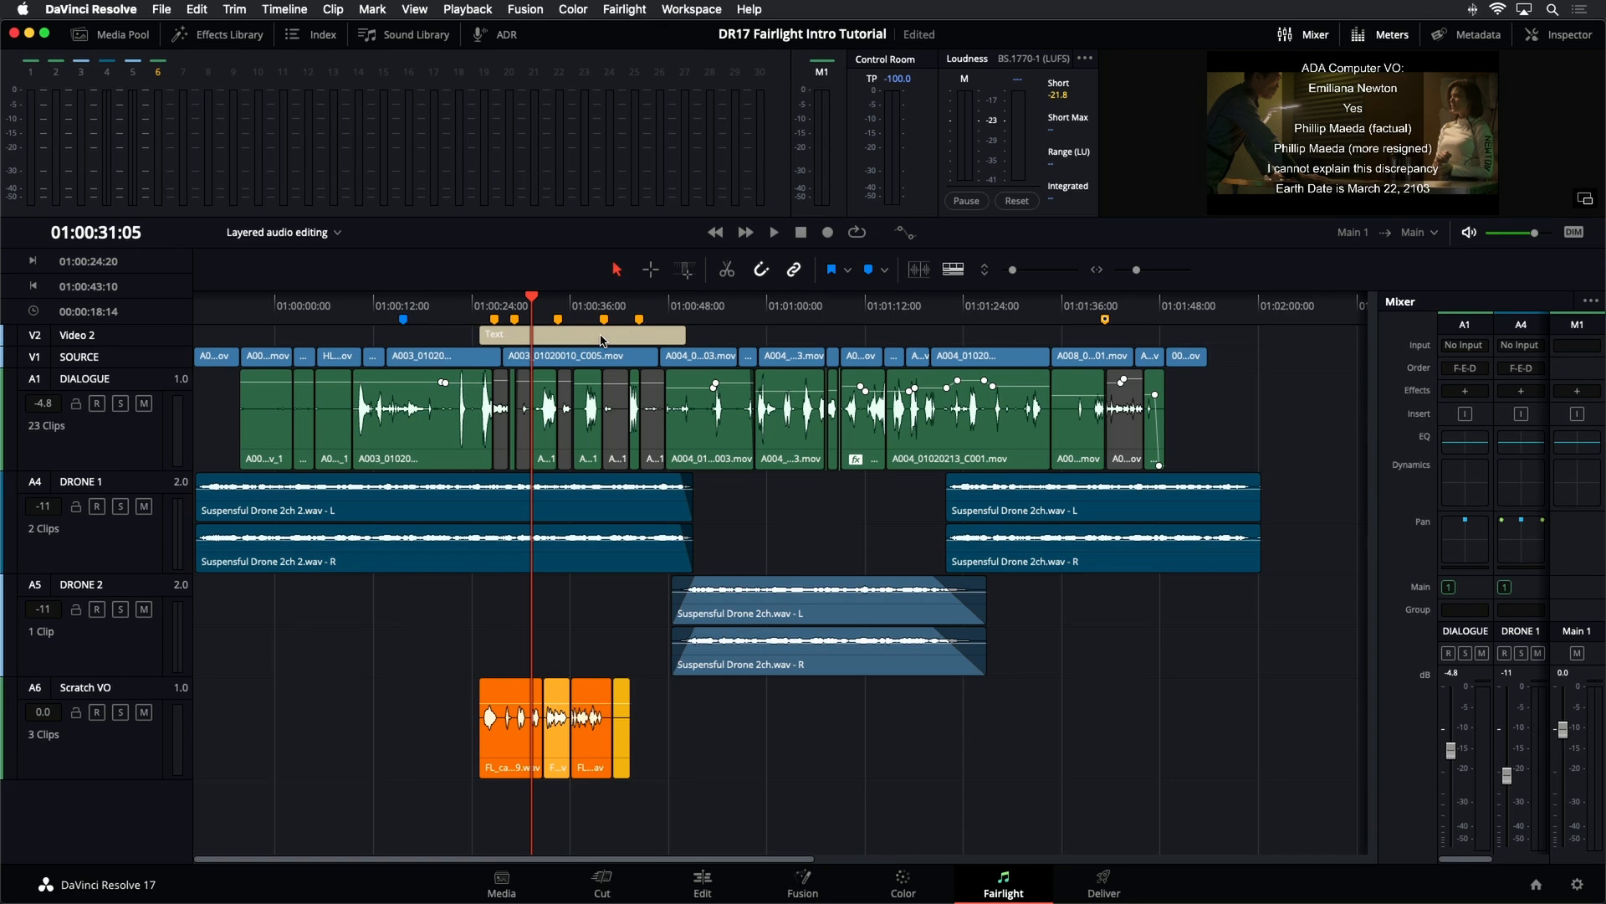
- Disable the Text title clip on the Video 2 track and clear the selection
{"action": "left_click", "coordinate": [602, 339]}
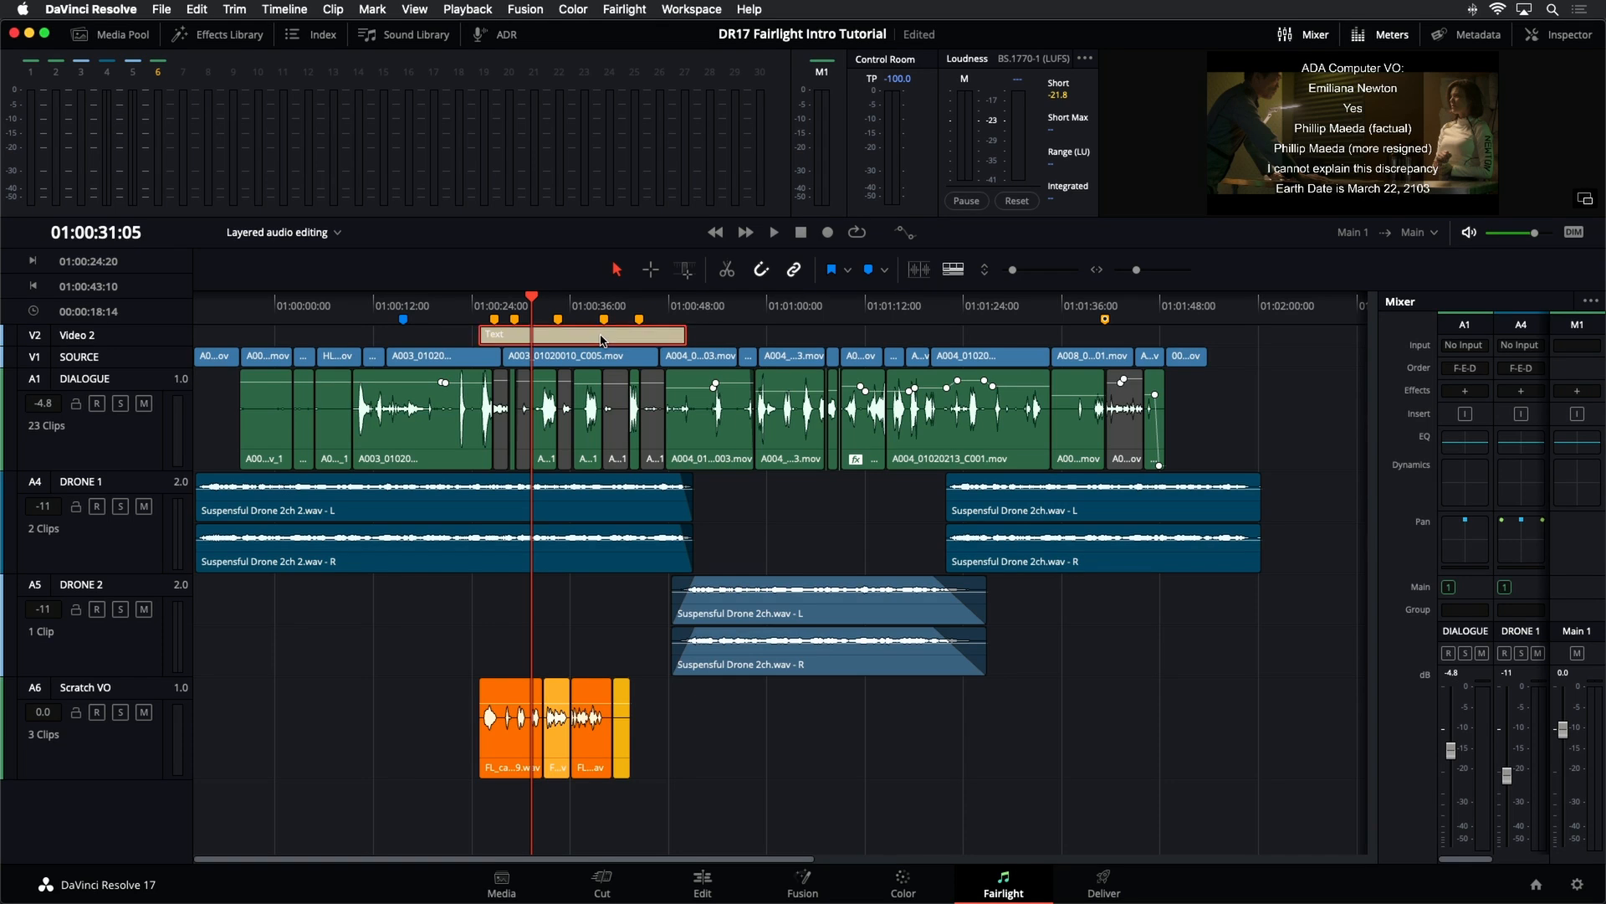
{"action": "key", "text": "d"}
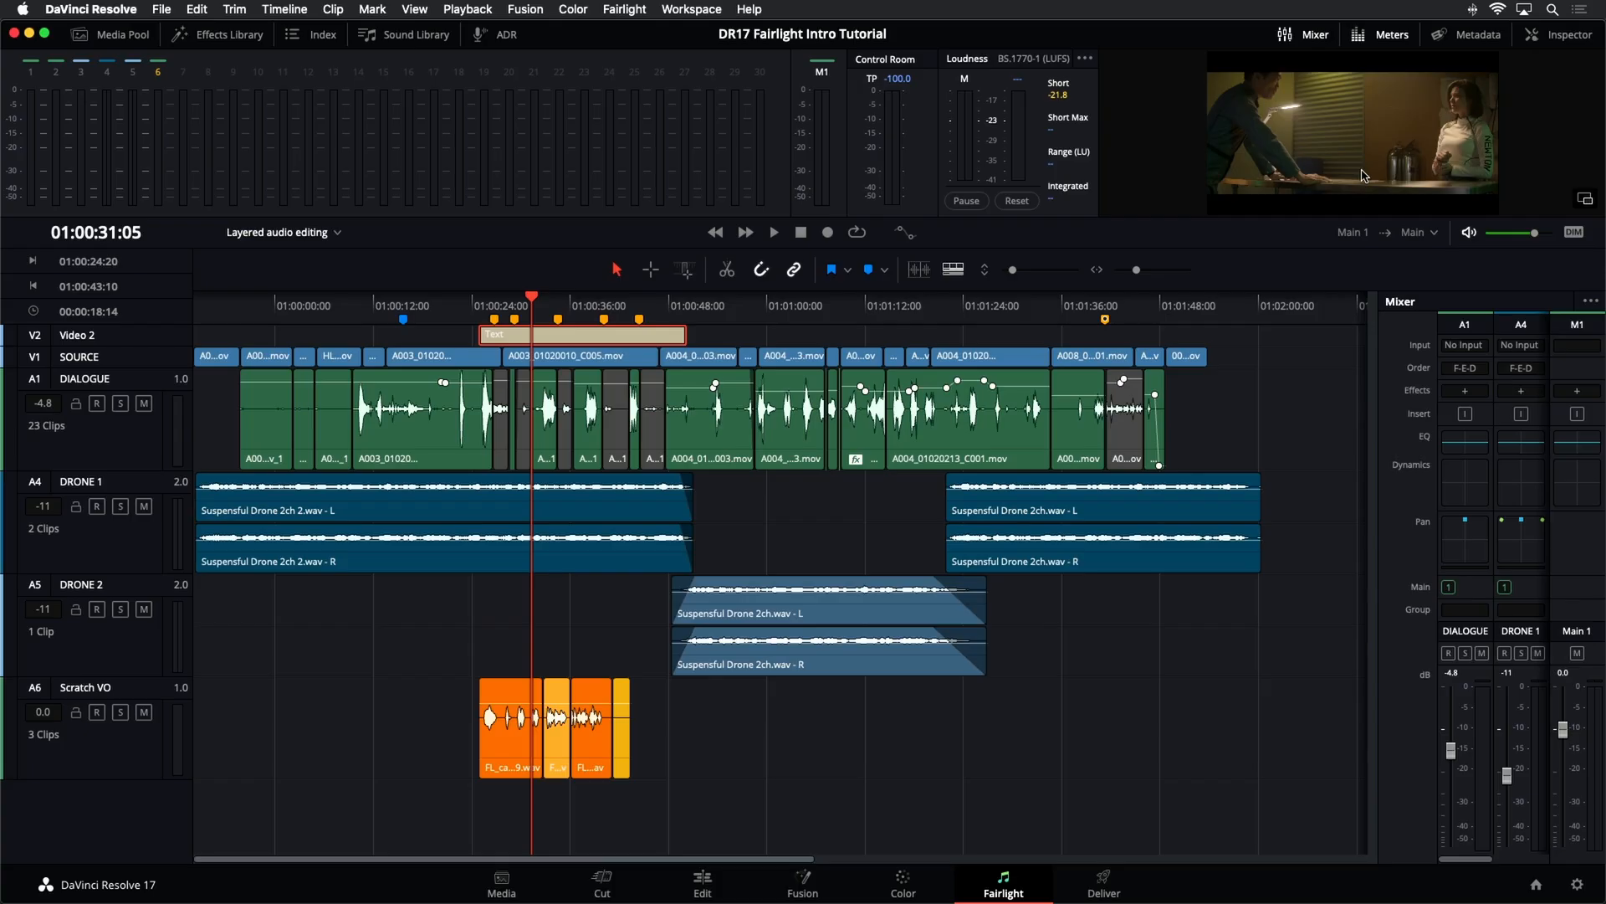
{"action": "left_click", "coordinate": [787, 535]}
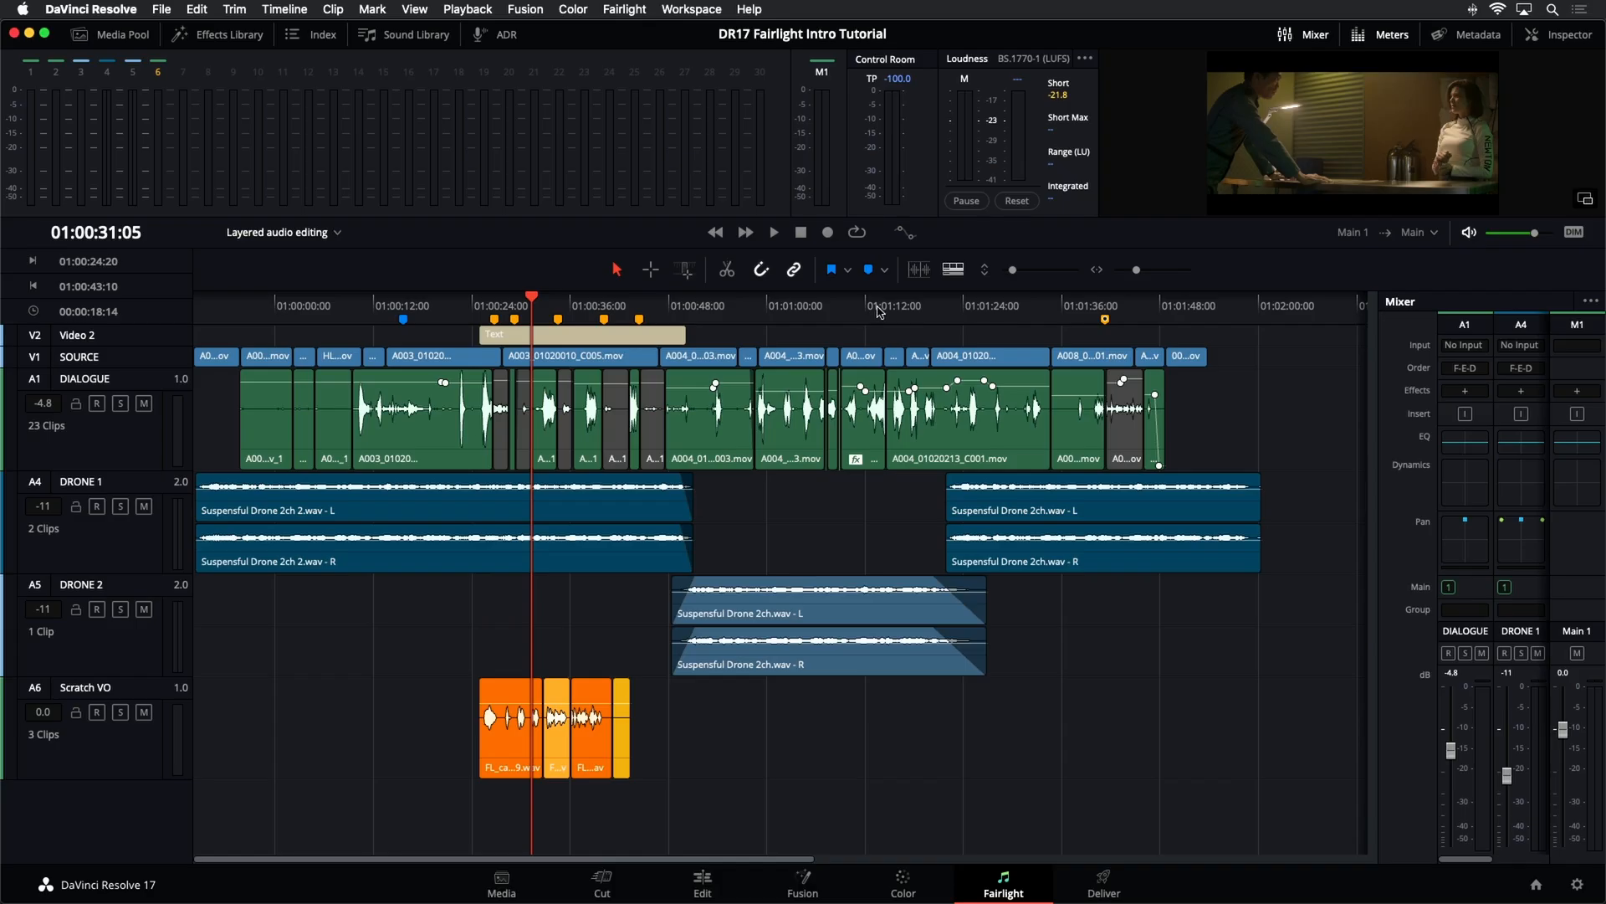
- Hide the video tracks from the timeline and close the Mixer and Meters to give the audio tracks more room
{"action": "left_click", "coordinate": [953, 269]}
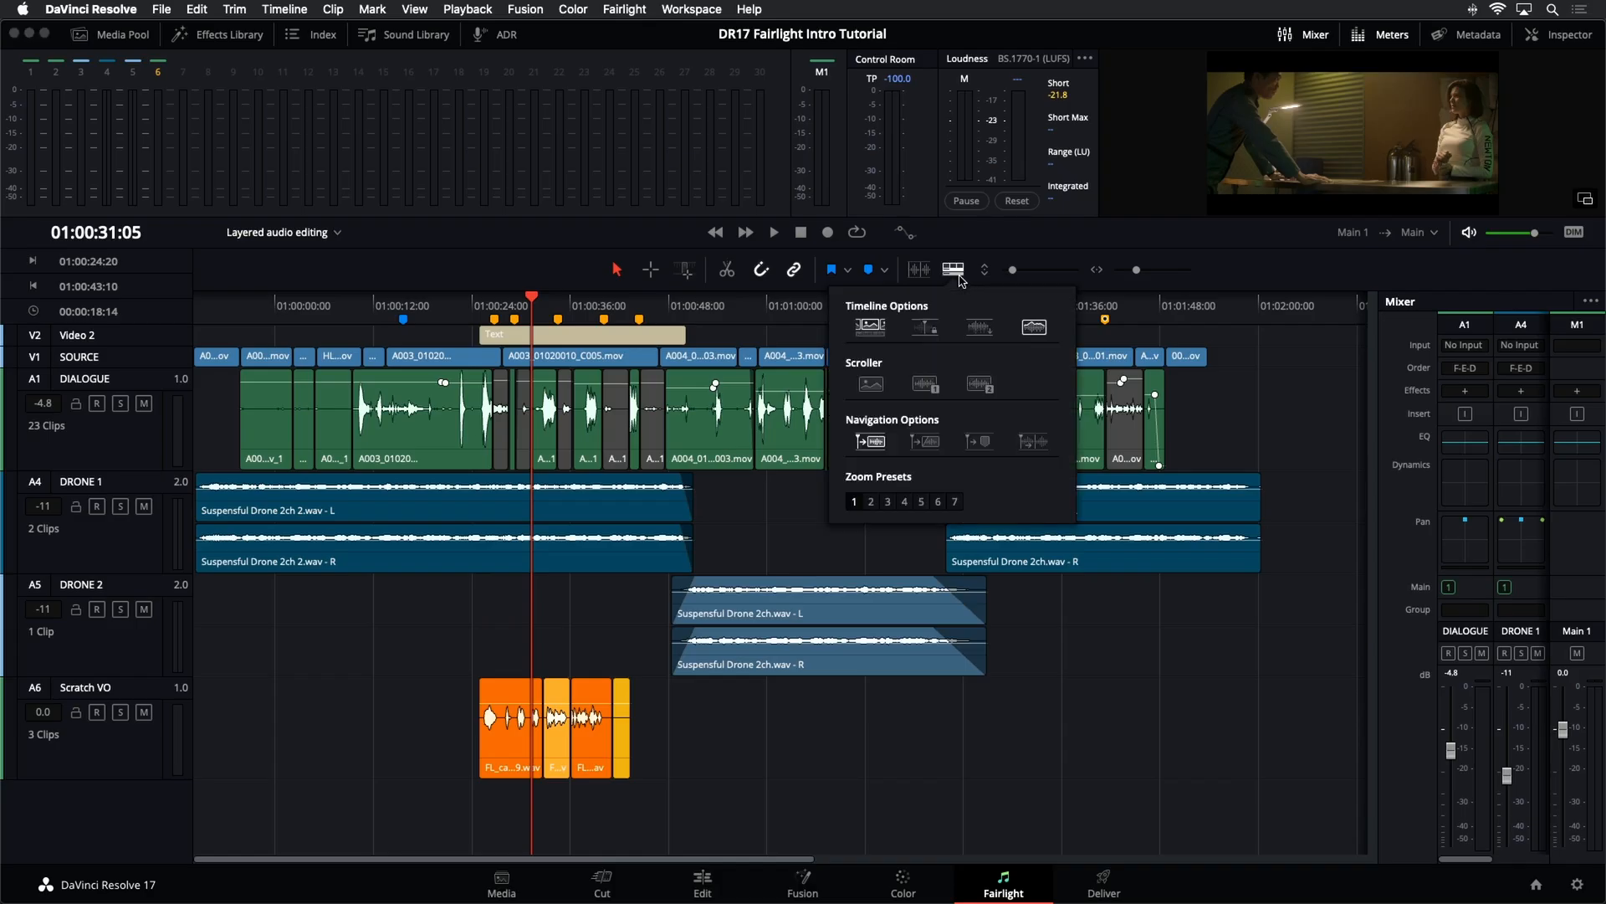
{"action": "left_click", "coordinate": [871, 328]}
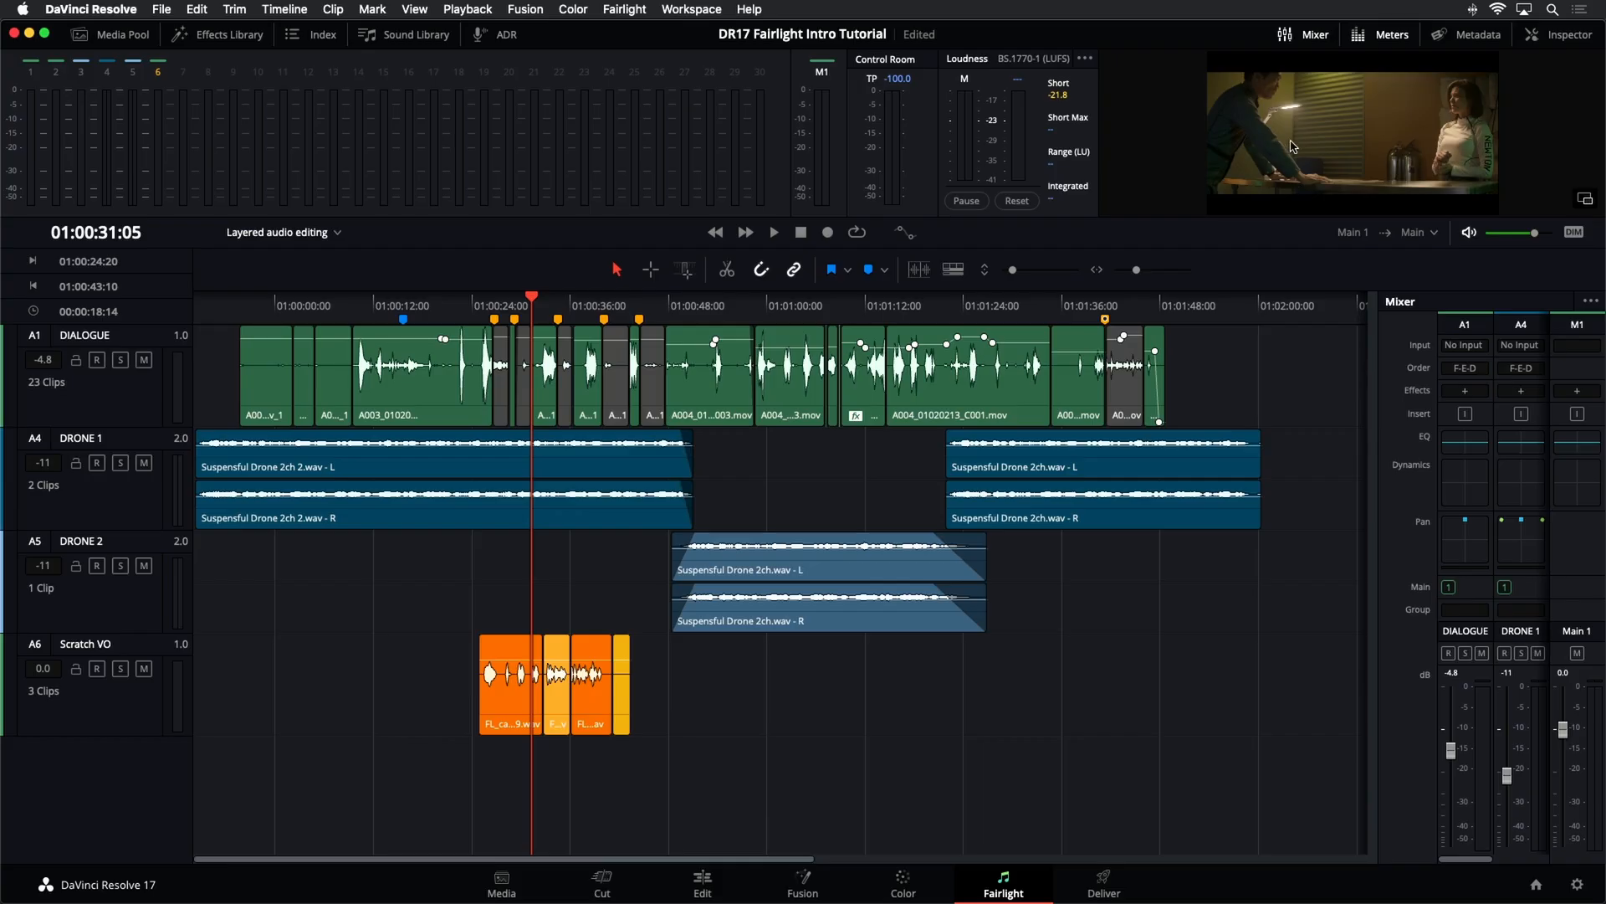
{"action": "left_click", "coordinate": [1324, 36]}
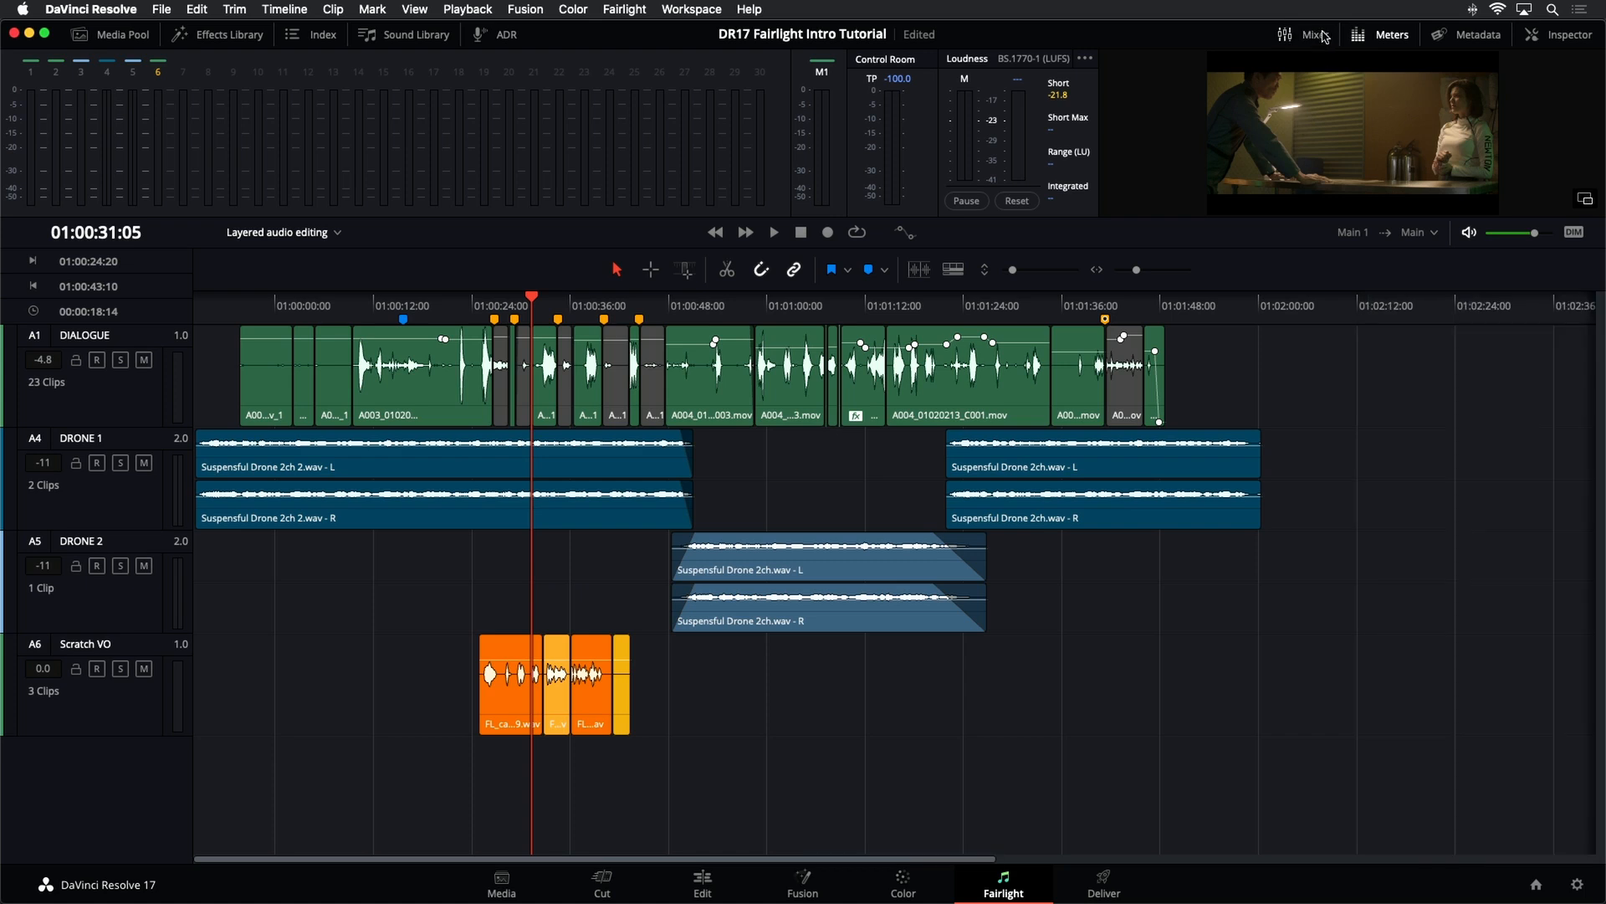
{"action": "left_click", "coordinate": [1384, 37]}
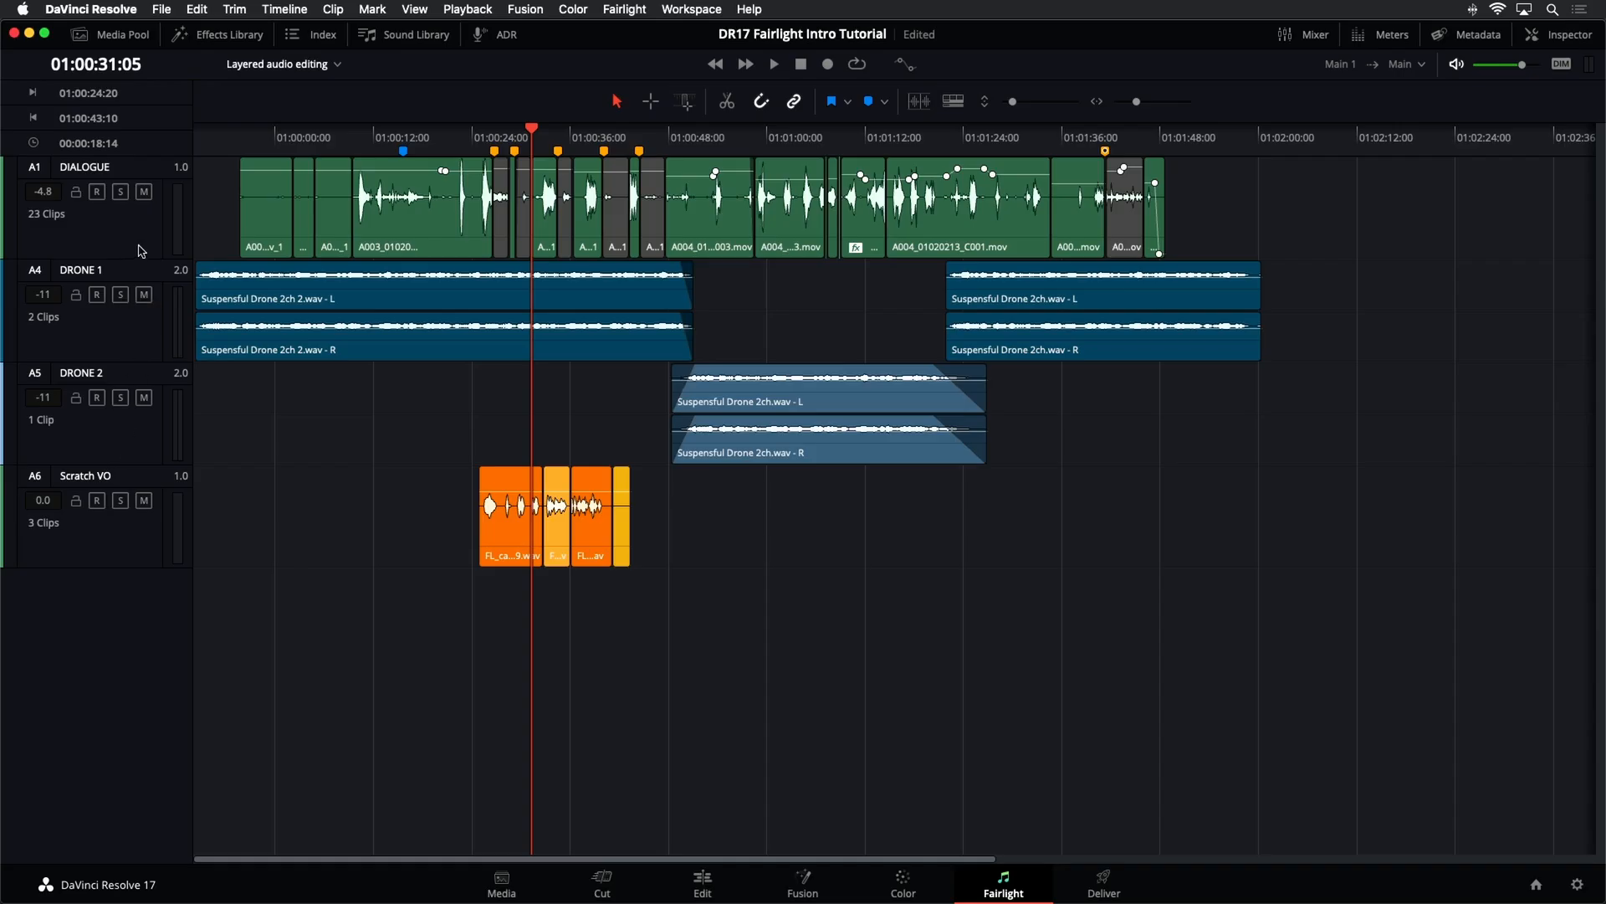
- Open the track index and hide the DRONE 1, DRONE 2 and DIALOGUE tracks
{"action": "left_click", "coordinate": [323, 38]}
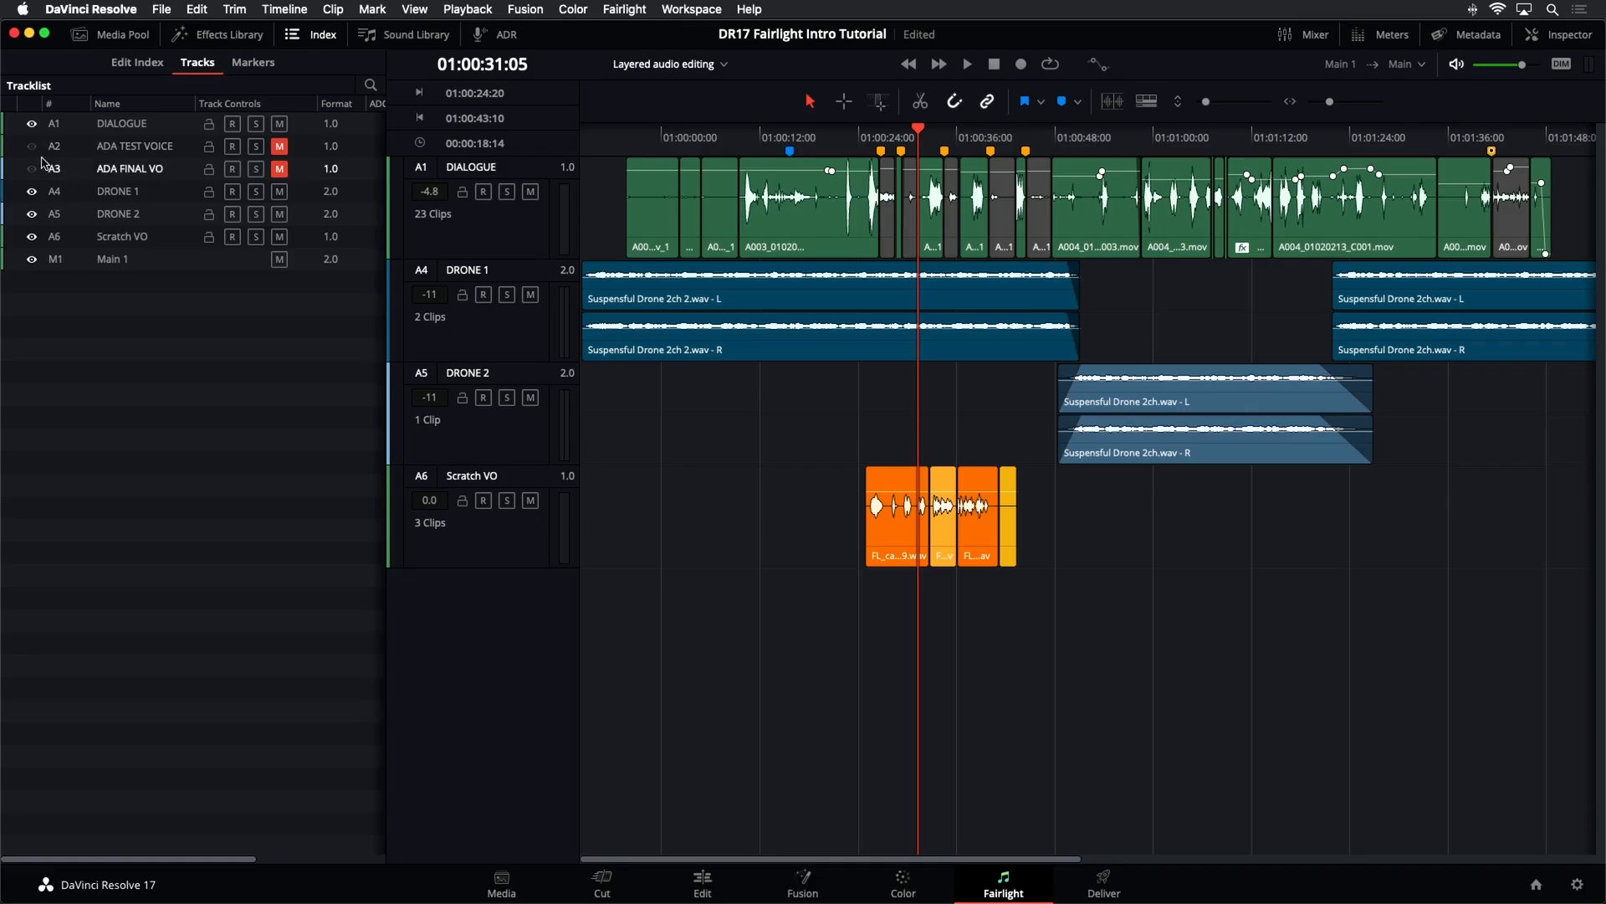
{"action": "left_click", "coordinate": [31, 191]}
{"action": "left_click", "coordinate": [33, 214]}
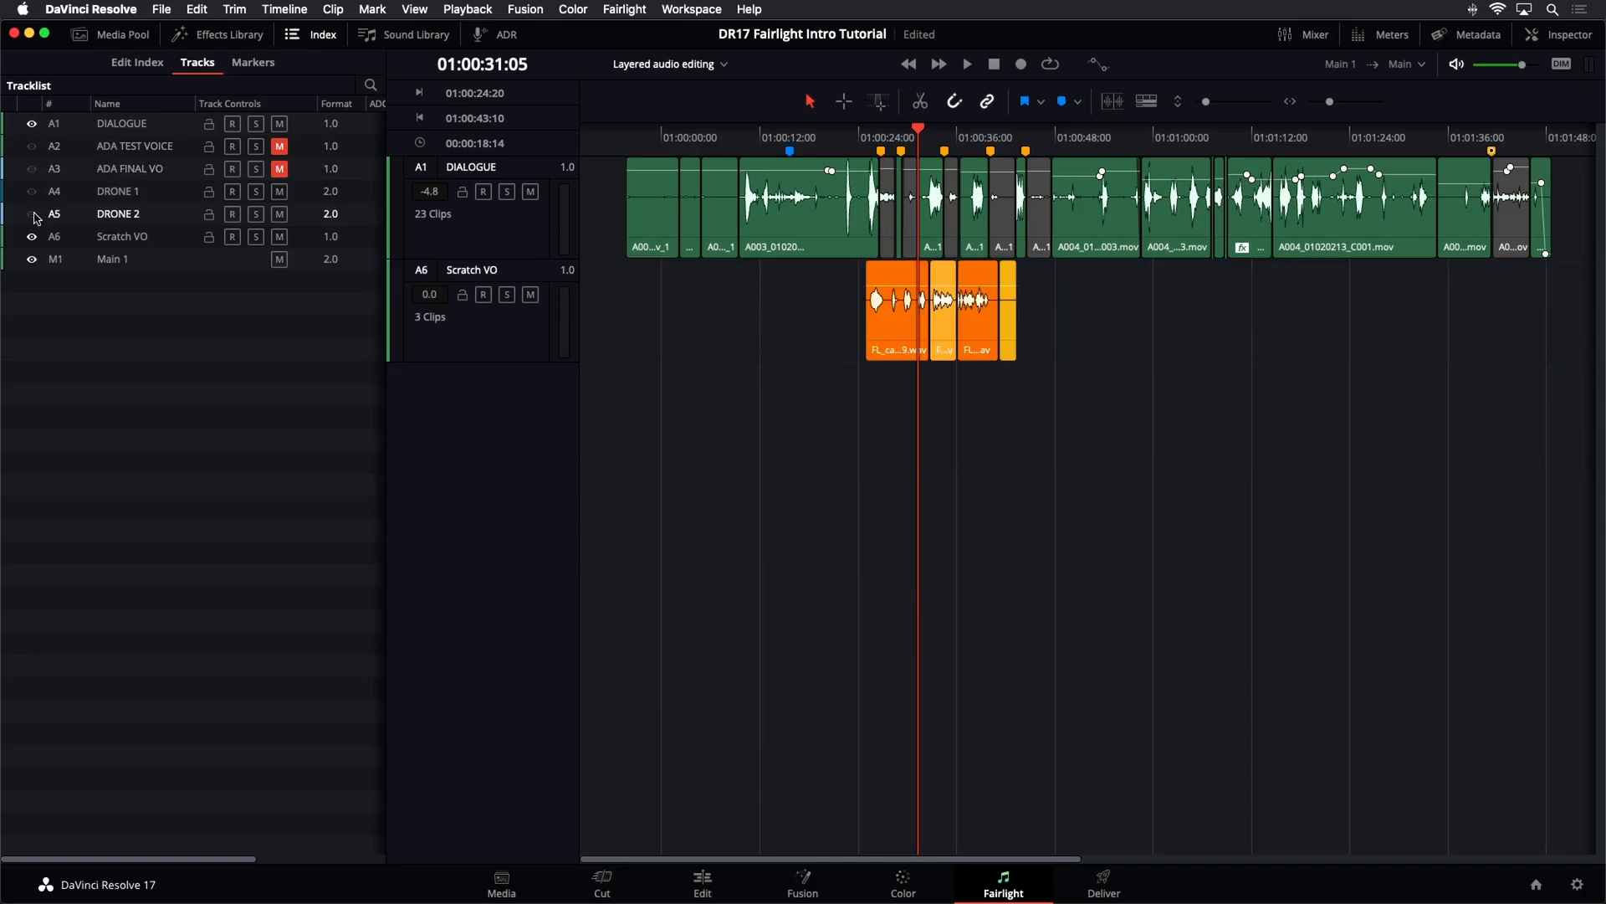
{"action": "left_click", "coordinate": [32, 125]}
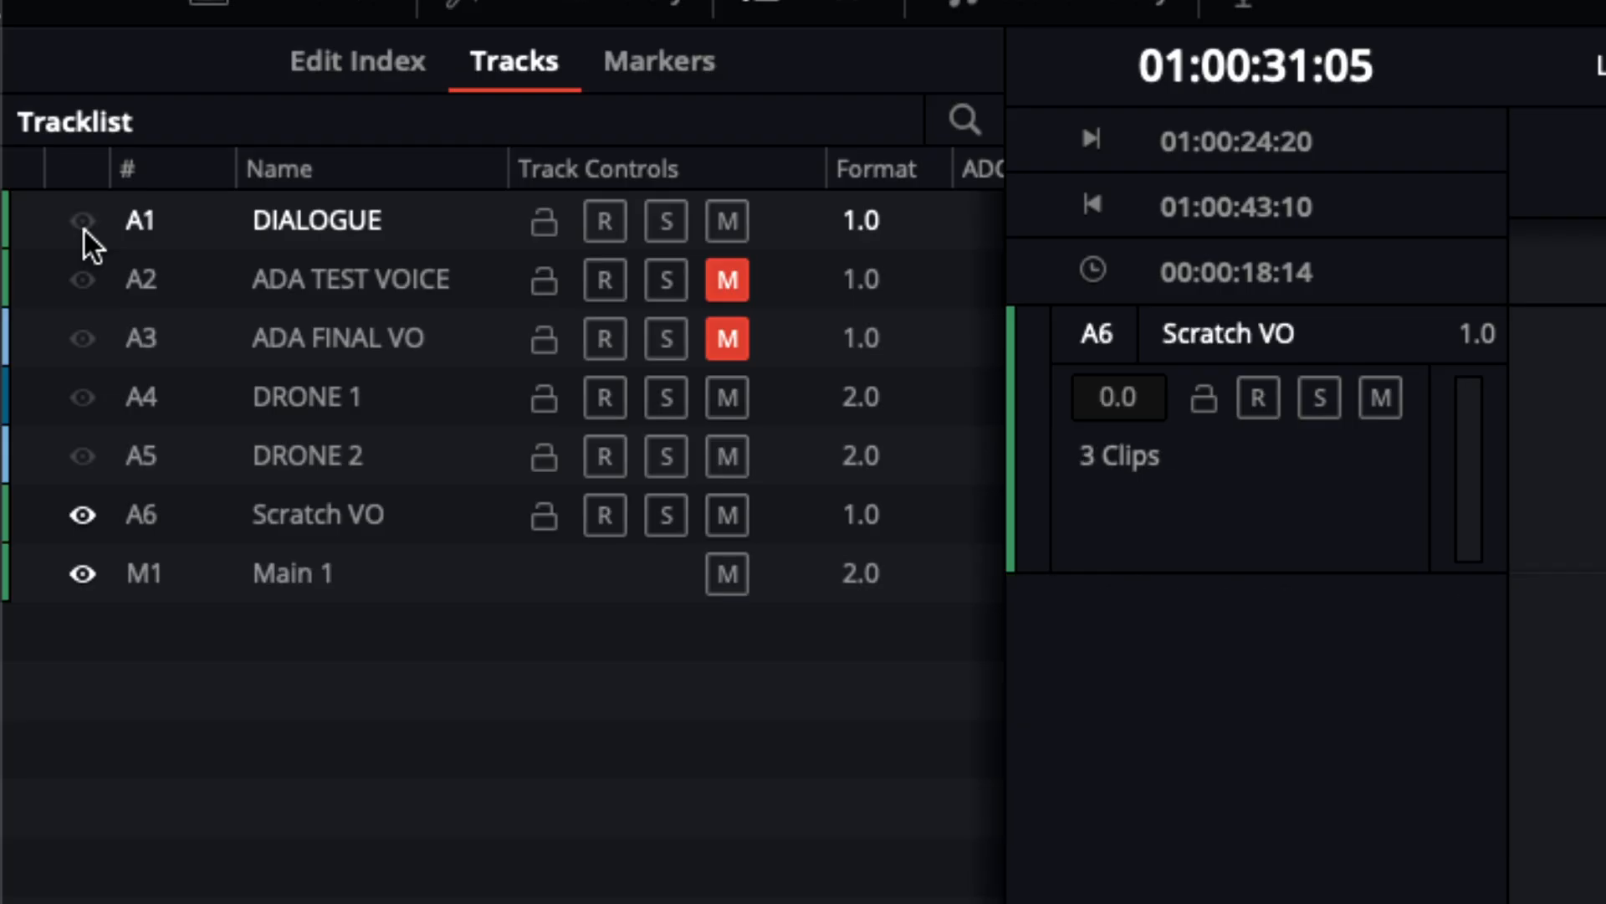
- Toggle the DIALOGUE track's visibility on and off several times, leaving the track hidden
{"action": "left_click", "coordinate": [84, 229]}
{"action": "left_click", "coordinate": [84, 230]}
{"action": "left_click", "coordinate": [84, 229]}
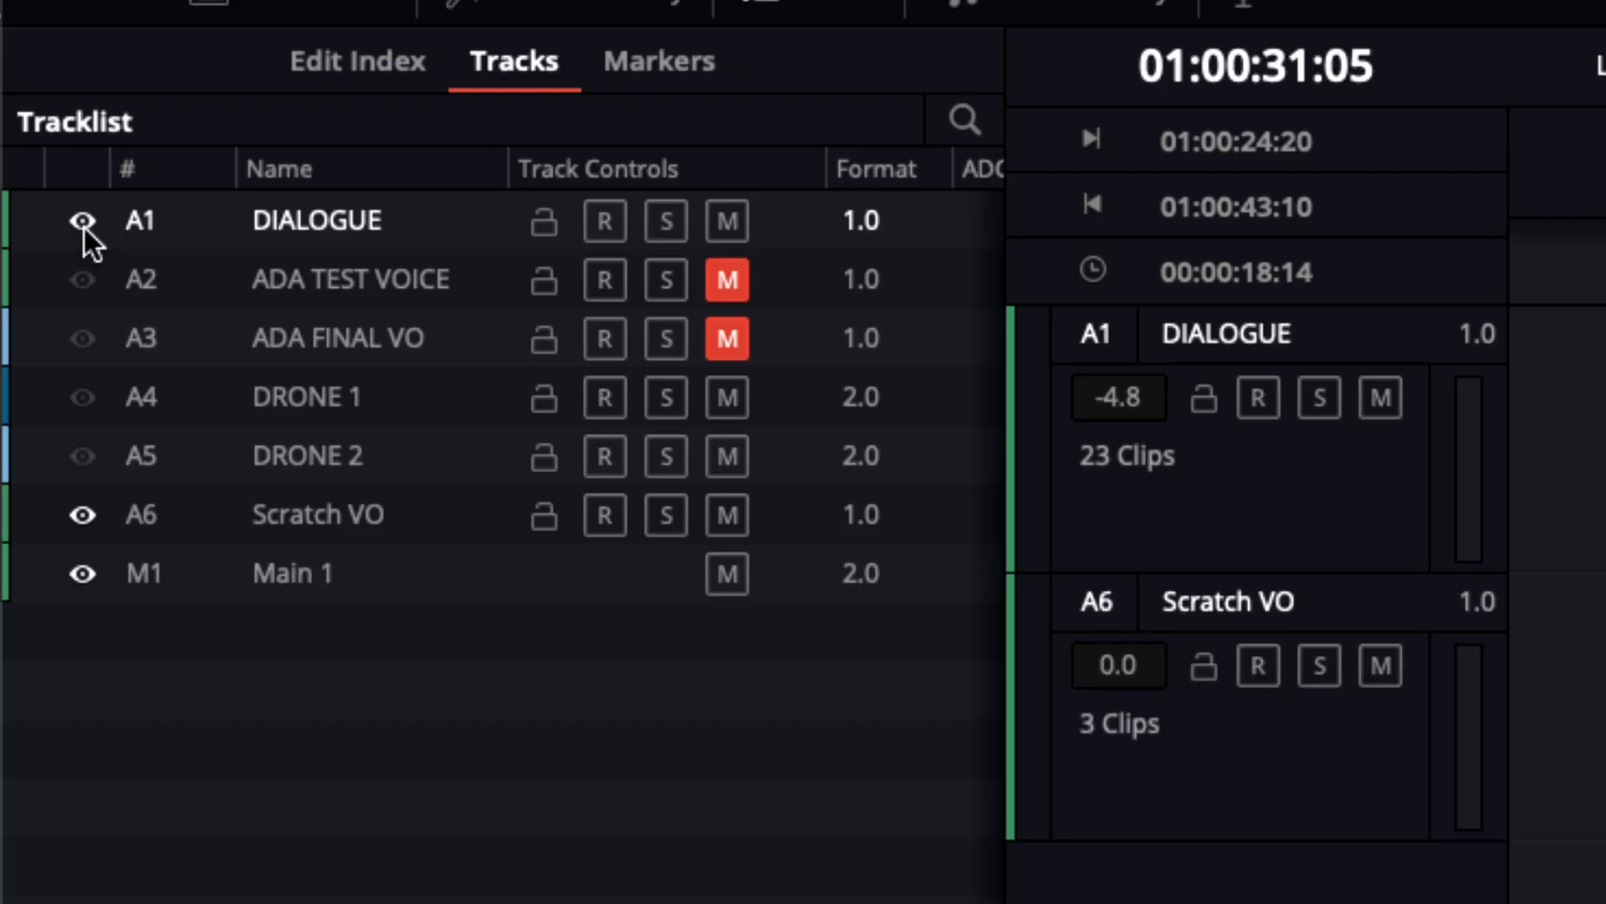
{"action": "left_click", "coordinate": [87, 222]}
{"action": "left_click", "coordinate": [87, 222]}
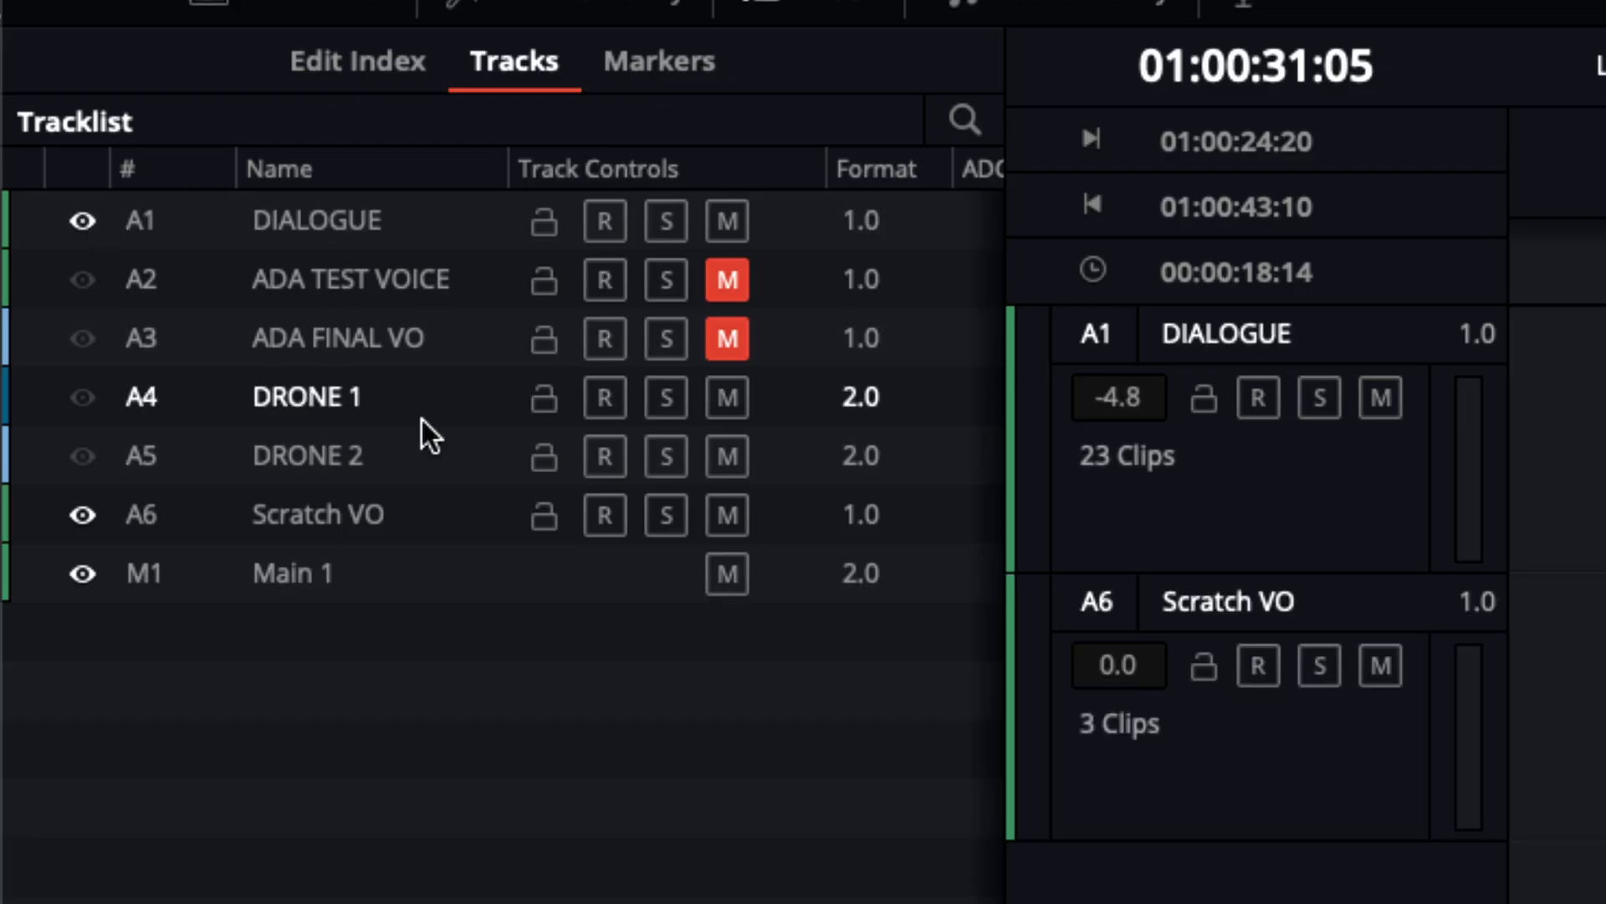
{"action": "left_click", "coordinate": [87, 225]}
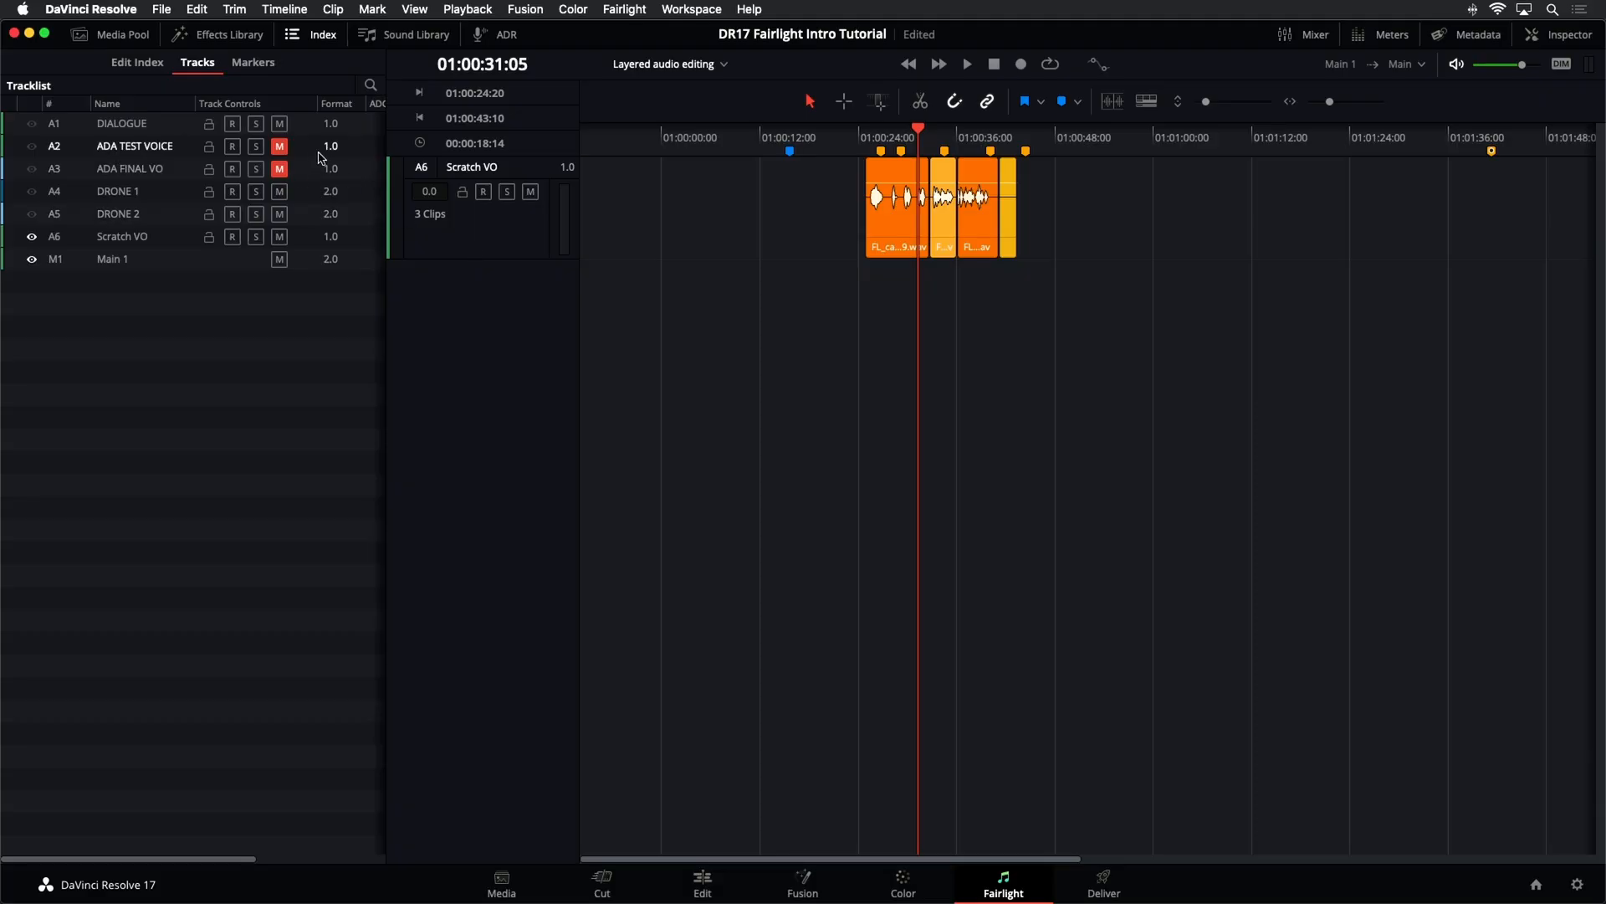
- Mute the DIALOGUE, DRONE 1 and DRONE 2 tracks and close the track index
{"action": "left_click", "coordinate": [280, 124]}
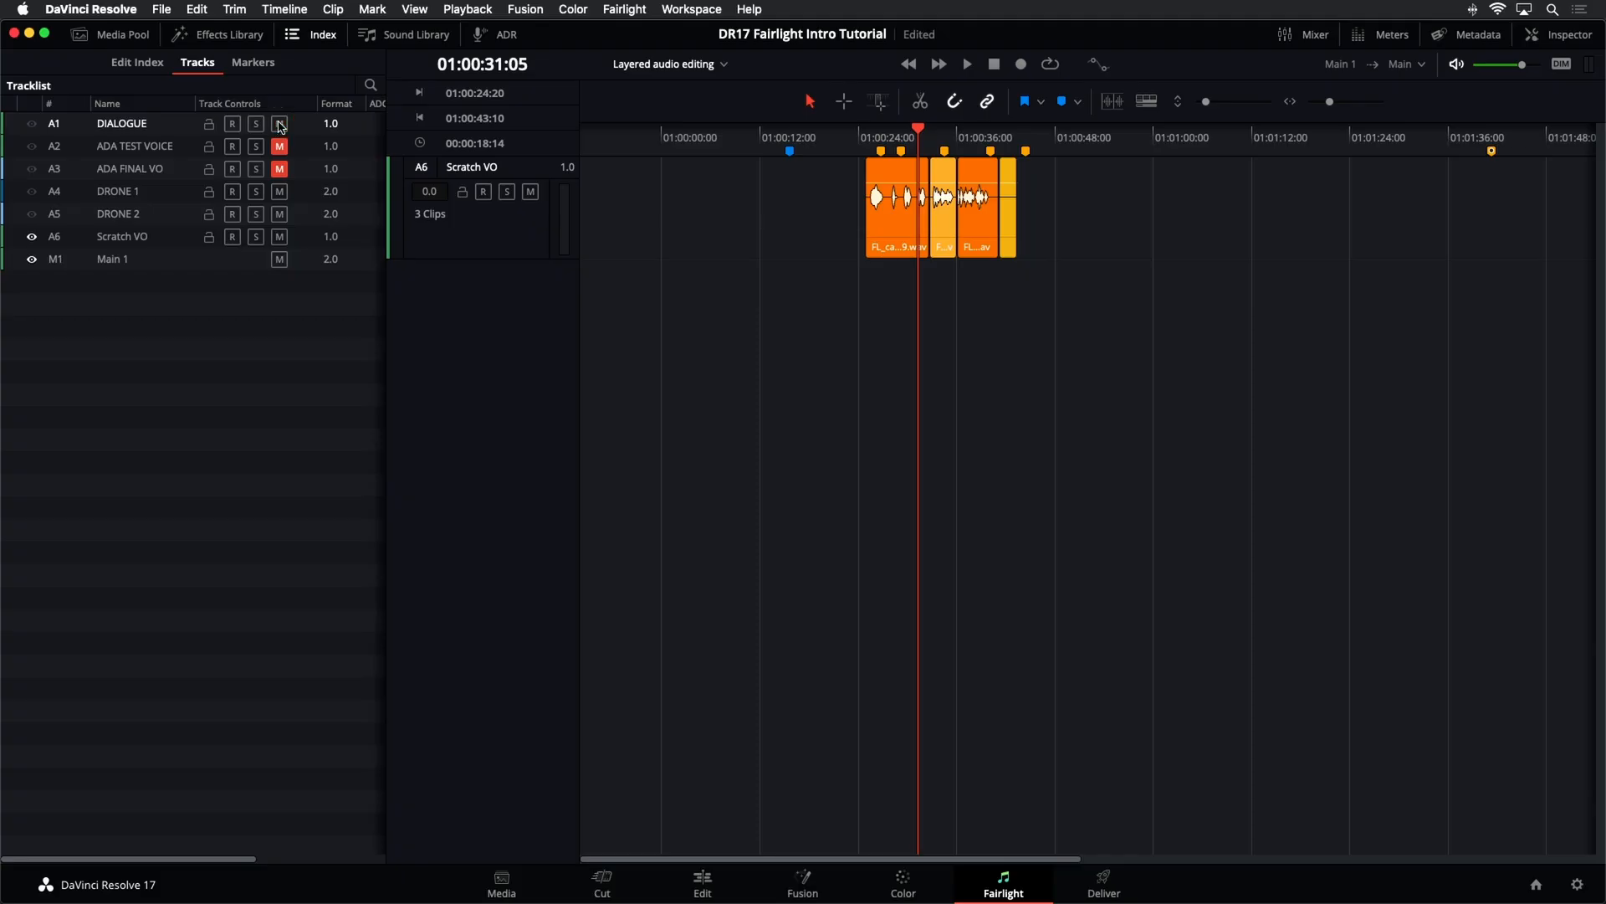
{"action": "left_click_drag", "start_coordinate": [279, 199], "coordinate": [280, 215]}
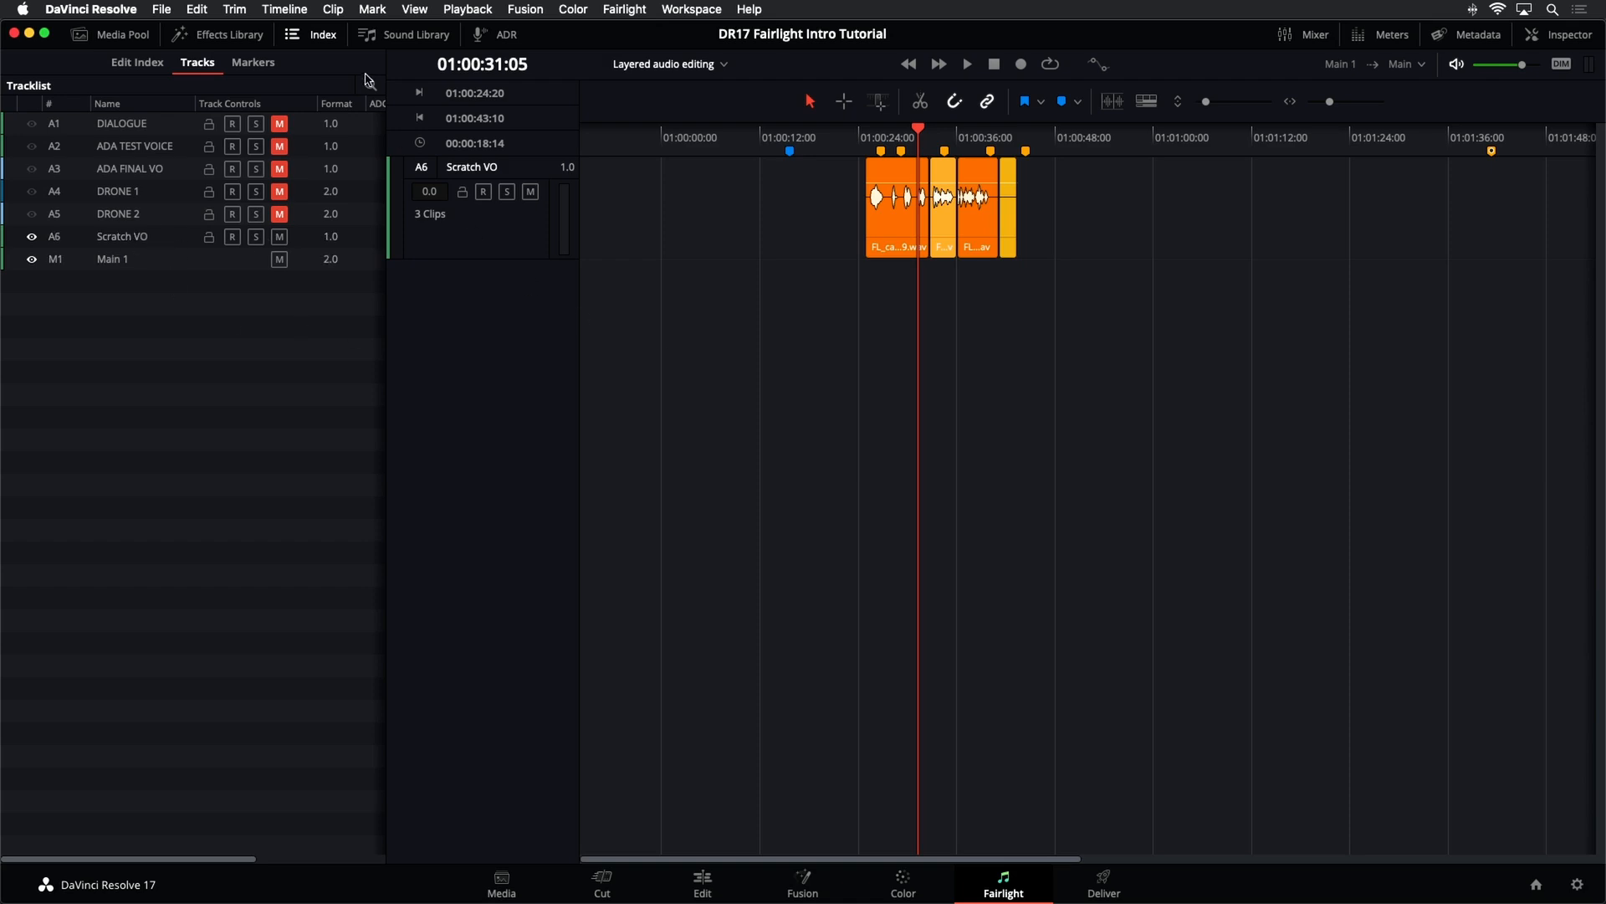
{"action": "left_click", "coordinate": [331, 40]}
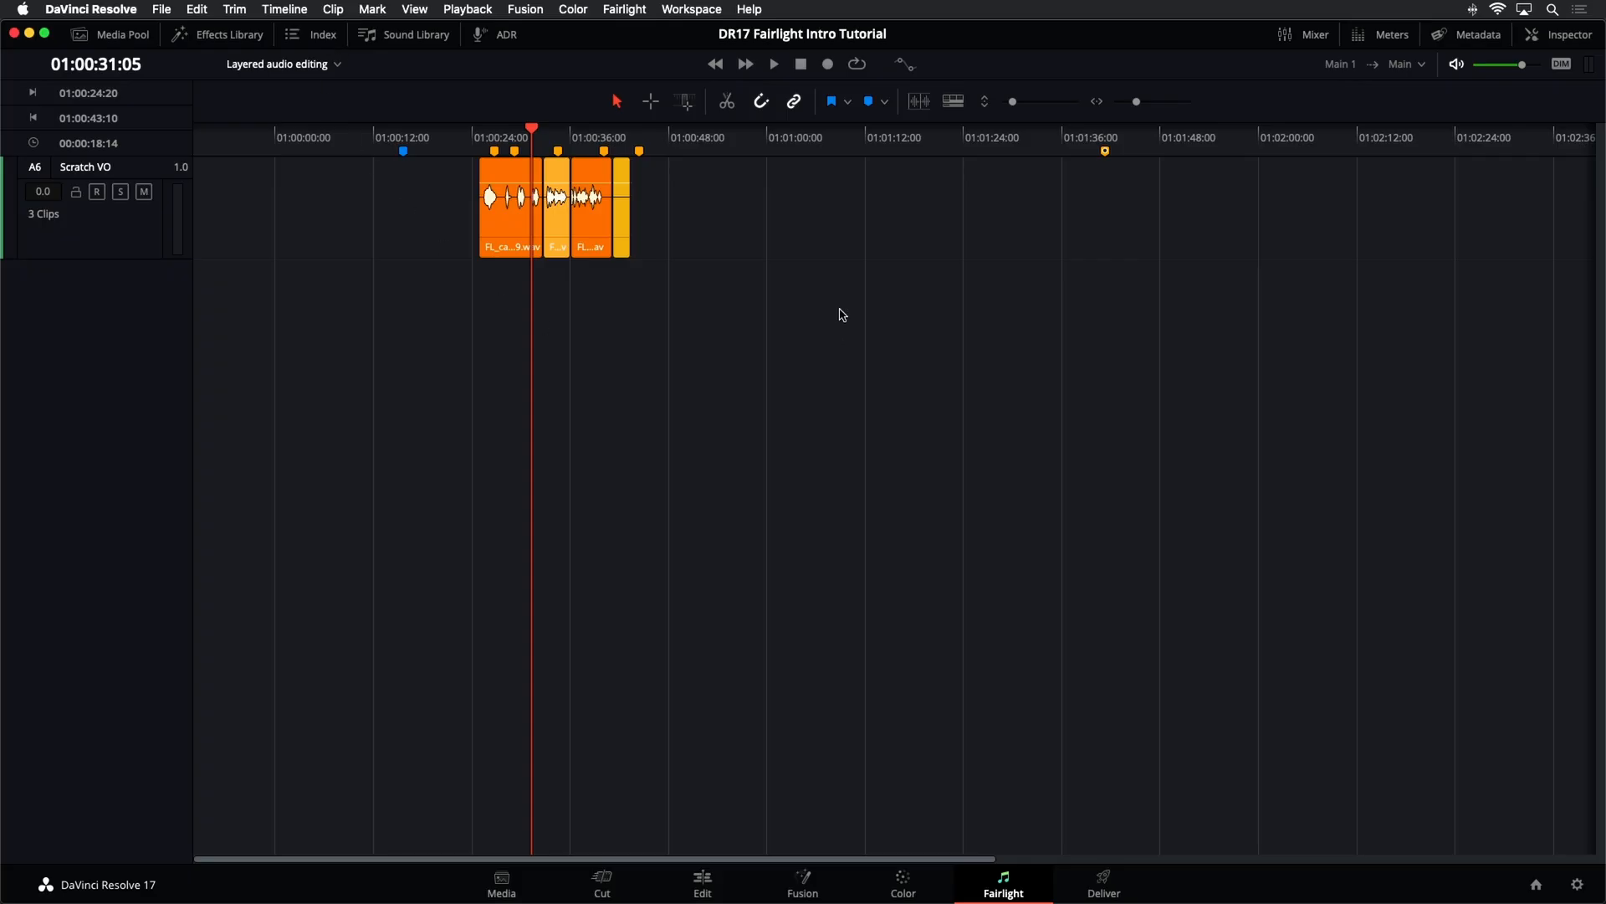
- Park the playhead at 01:00:34:13 and zoom the timeline in horizontally around the Scratch VO clips
{"action": "left_click_drag", "start_coordinate": [557, 132], "coordinate": [558, 132]}
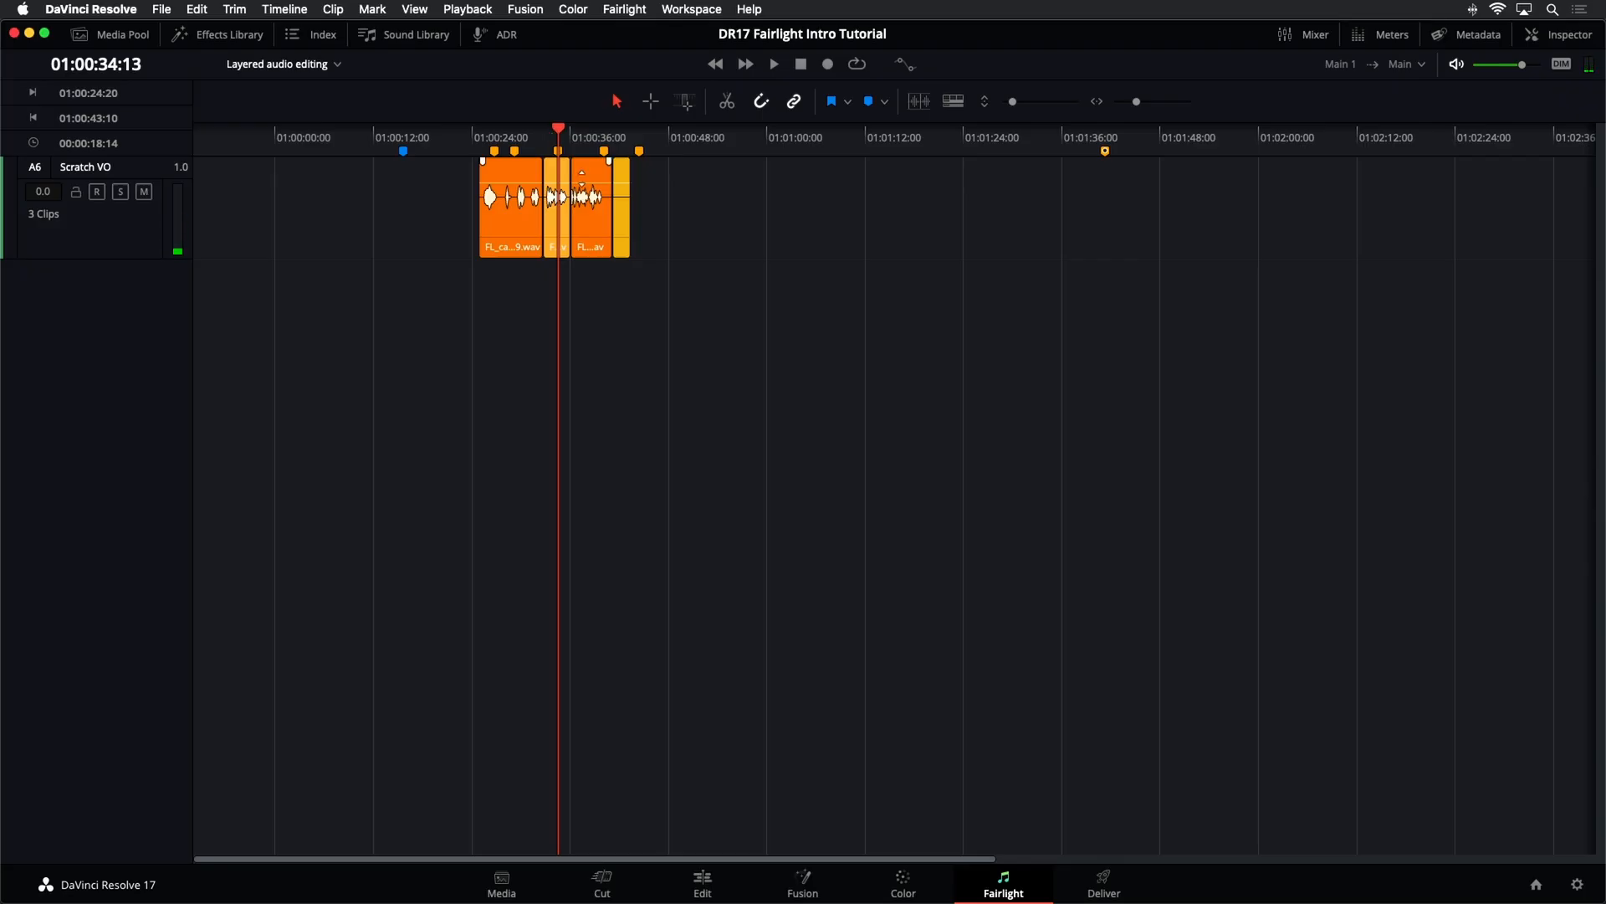
{"action": "scroll", "coordinate": [581, 178], "scroll_direction": "up", "scroll_amount": 8}
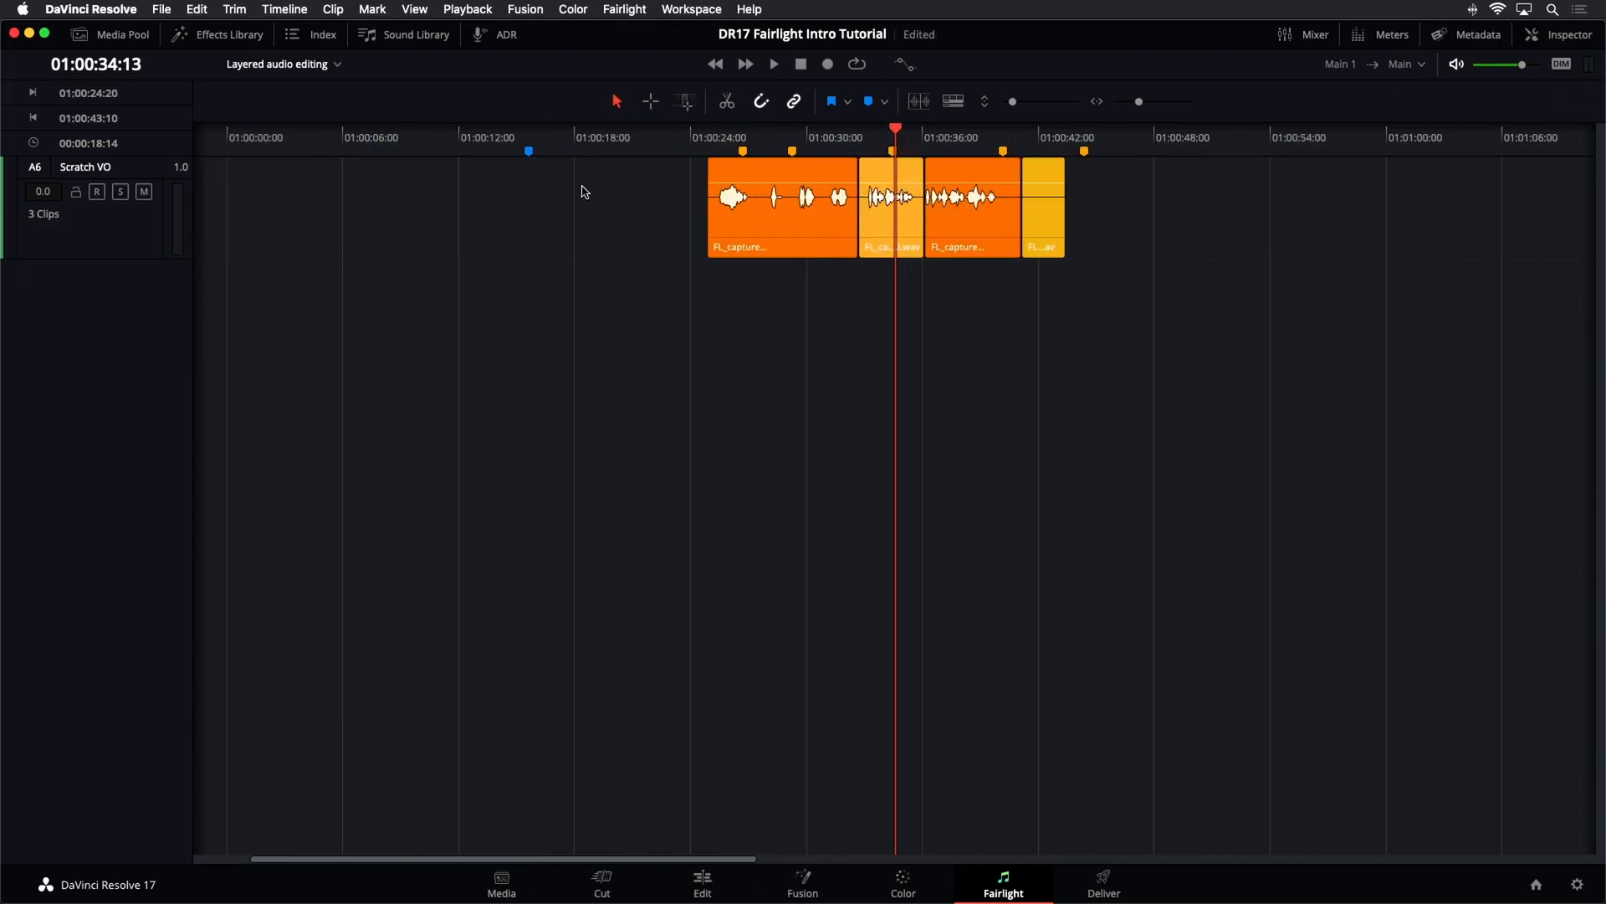
{"action": "scroll", "coordinate": [583, 204], "scroll_direction": "down", "scroll_amount": 5}
{"action": "scroll", "coordinate": [602, 294], "scroll_direction": "up", "scroll_amount": 6}
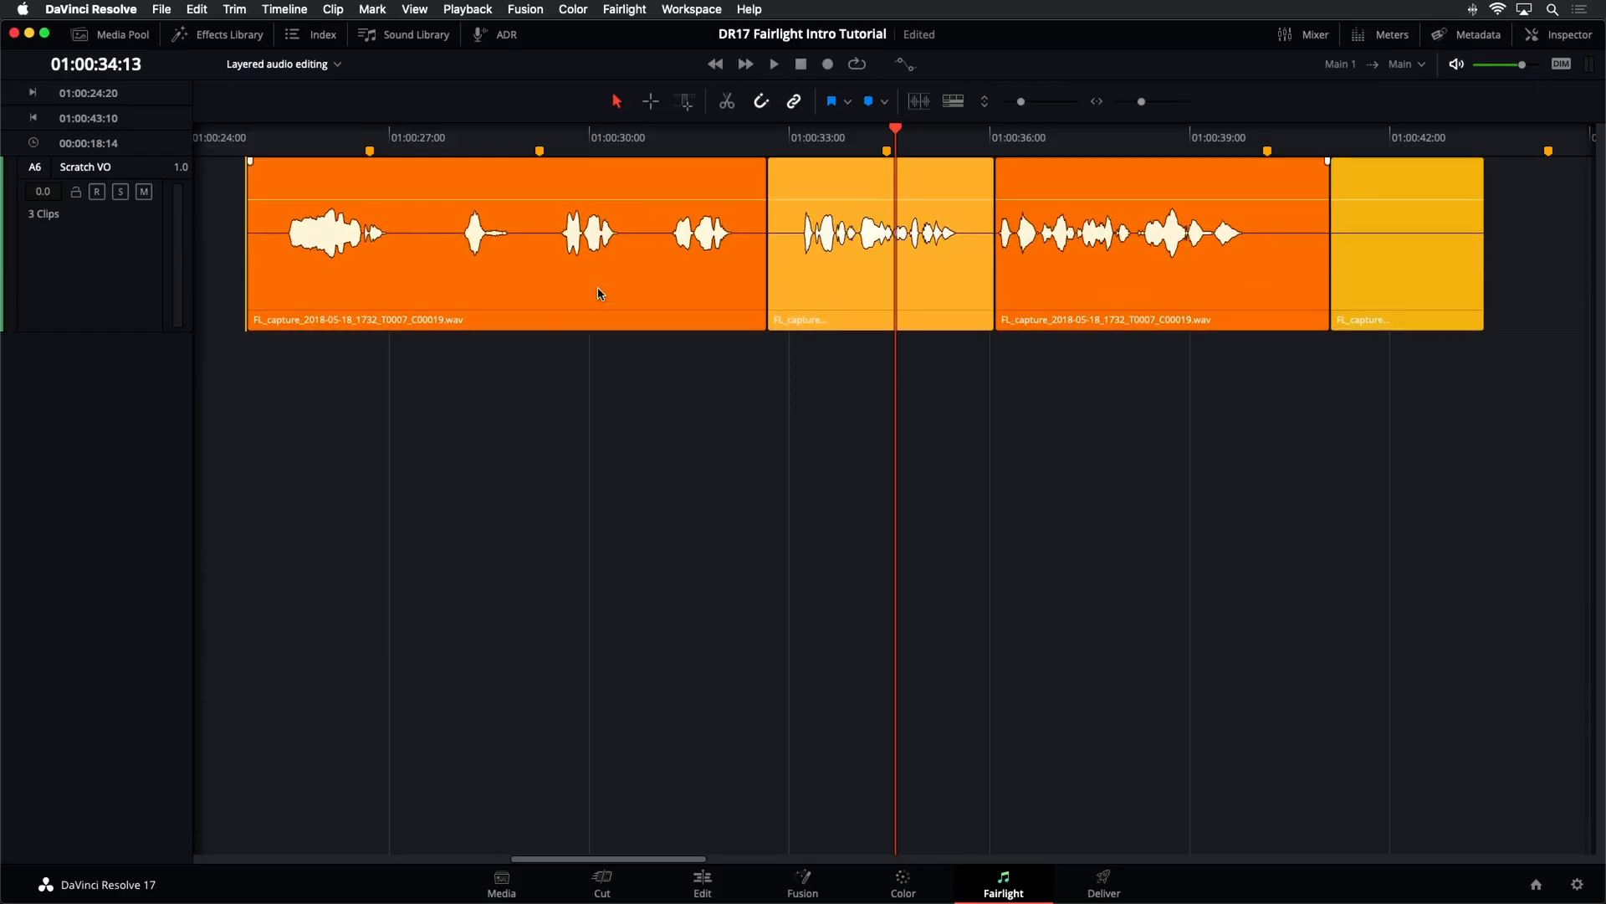
- Increase the Scratch VO track height until its clips fill most of the timeline area
{"action": "scroll", "coordinate": [600, 294], "scroll_direction": "up", "scroll_amount": 10}
{"action": "scroll", "coordinate": [582, 353], "scroll_direction": "down", "scroll_amount": 10}
{"action": "scroll", "coordinate": [572, 373], "scroll_direction": "up", "scroll_amount": 10}
{"action": "scroll", "coordinate": [572, 376], "scroll_direction": "down", "scroll_amount": 10}
{"action": "scroll", "coordinate": [572, 374], "scroll_direction": "up", "scroll_amount": 10}
{"action": "scroll", "coordinate": [574, 365], "scroll_direction": "down", "scroll_amount": 3}
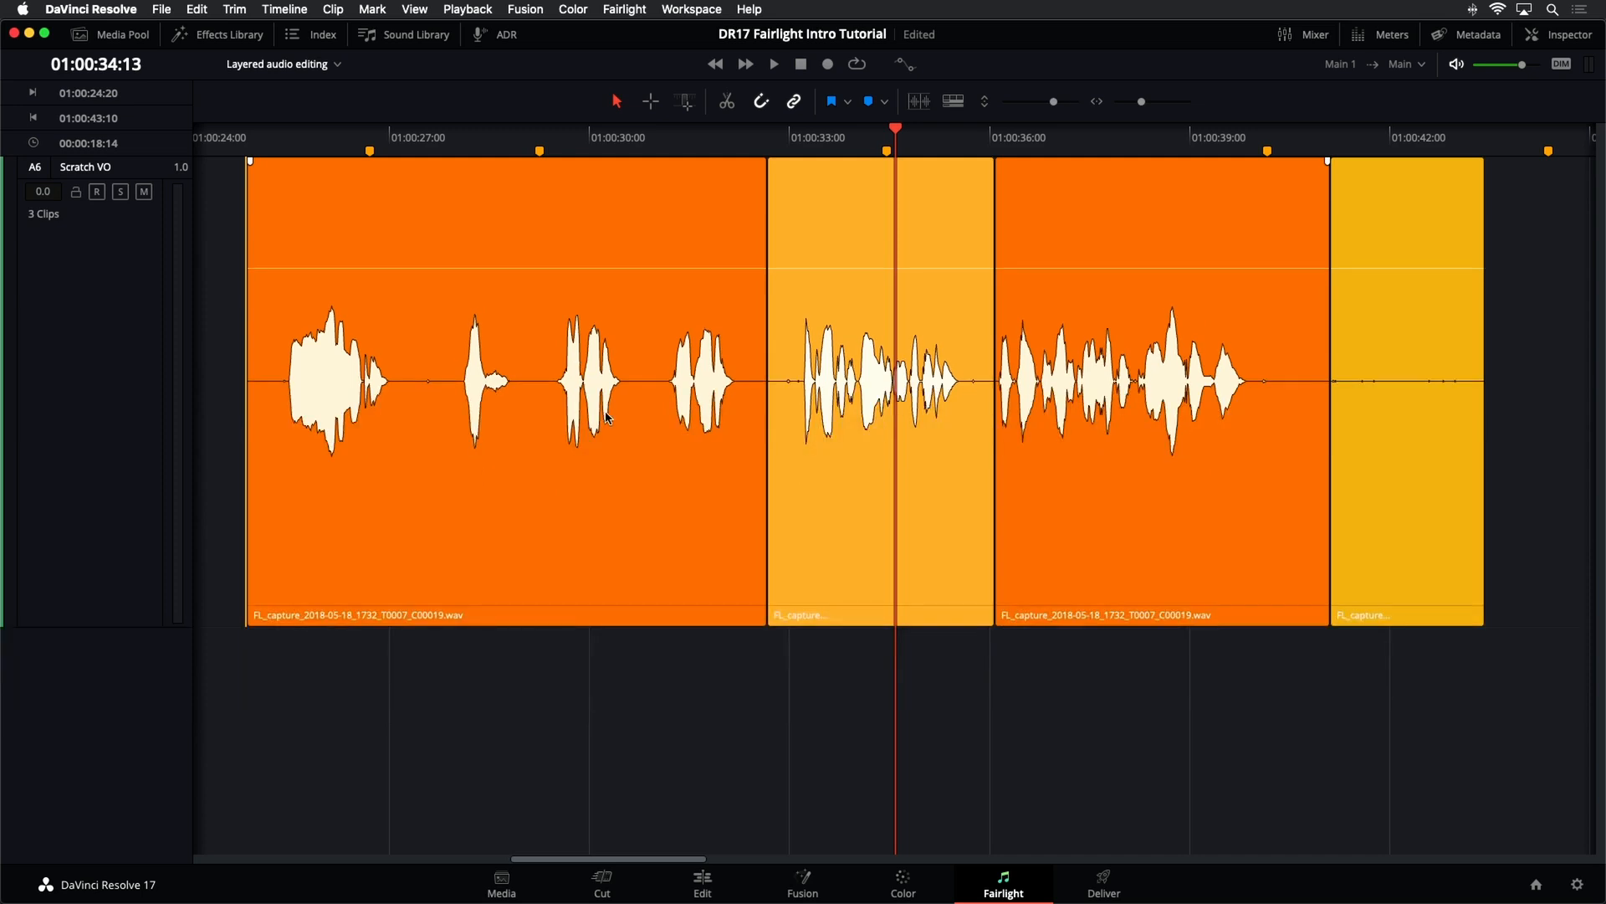
{"action": "scroll", "coordinate": [604, 414], "scroll_direction": "up", "scroll_amount": 3}
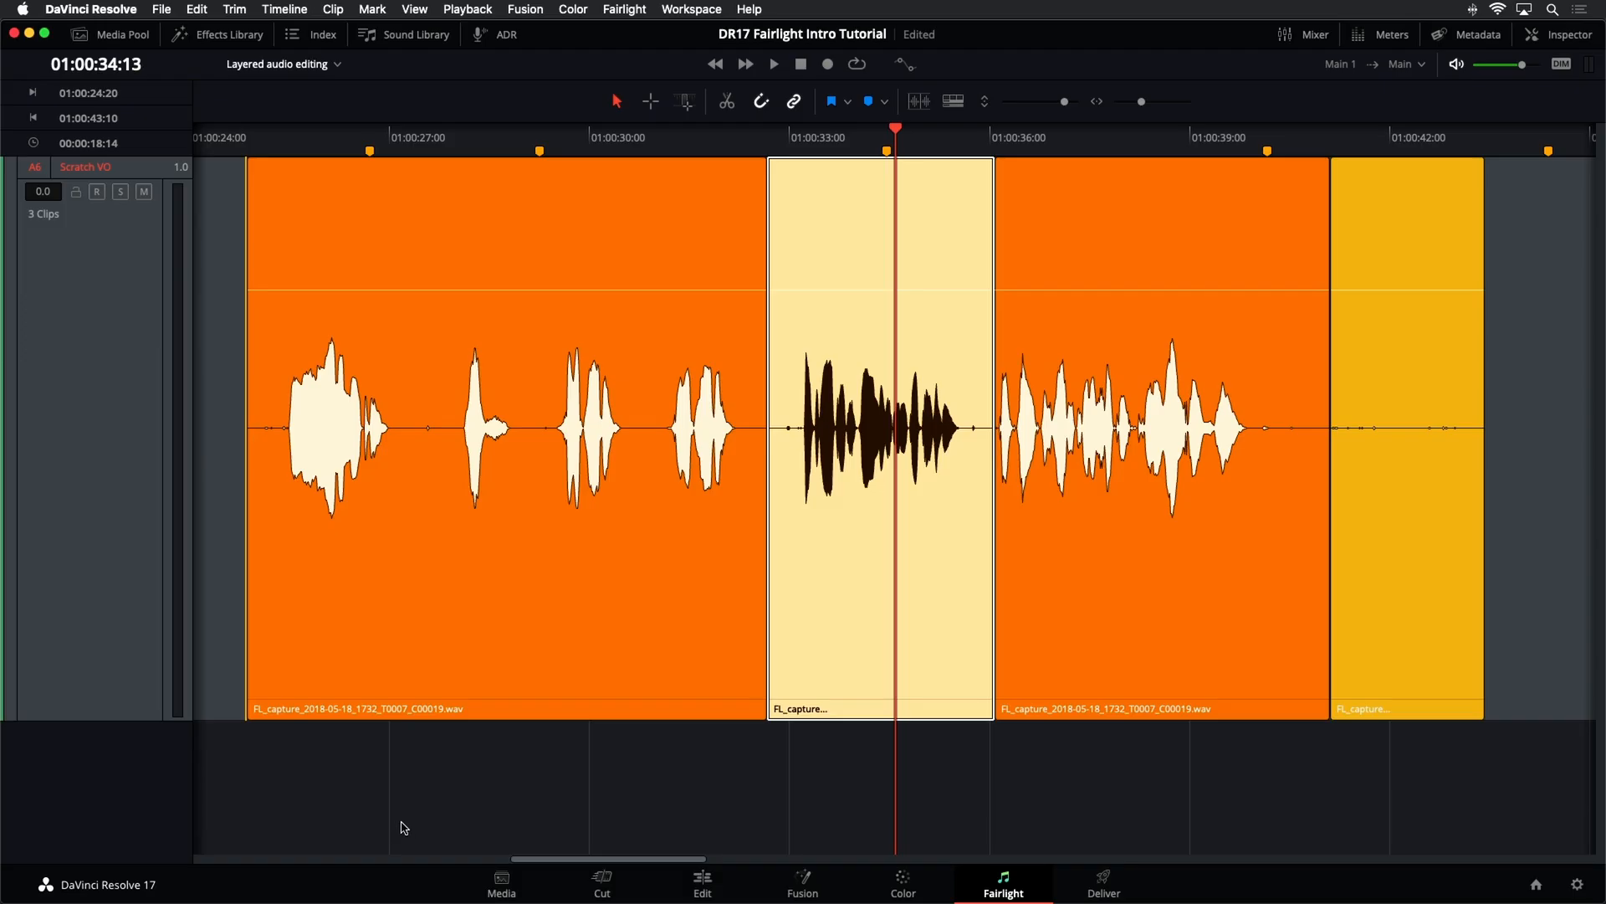
- Show the audio track layers so the stacked Scratch VO takes appear separately, and clear the clip selection
{"action": "left_click", "coordinate": [419, 10]}
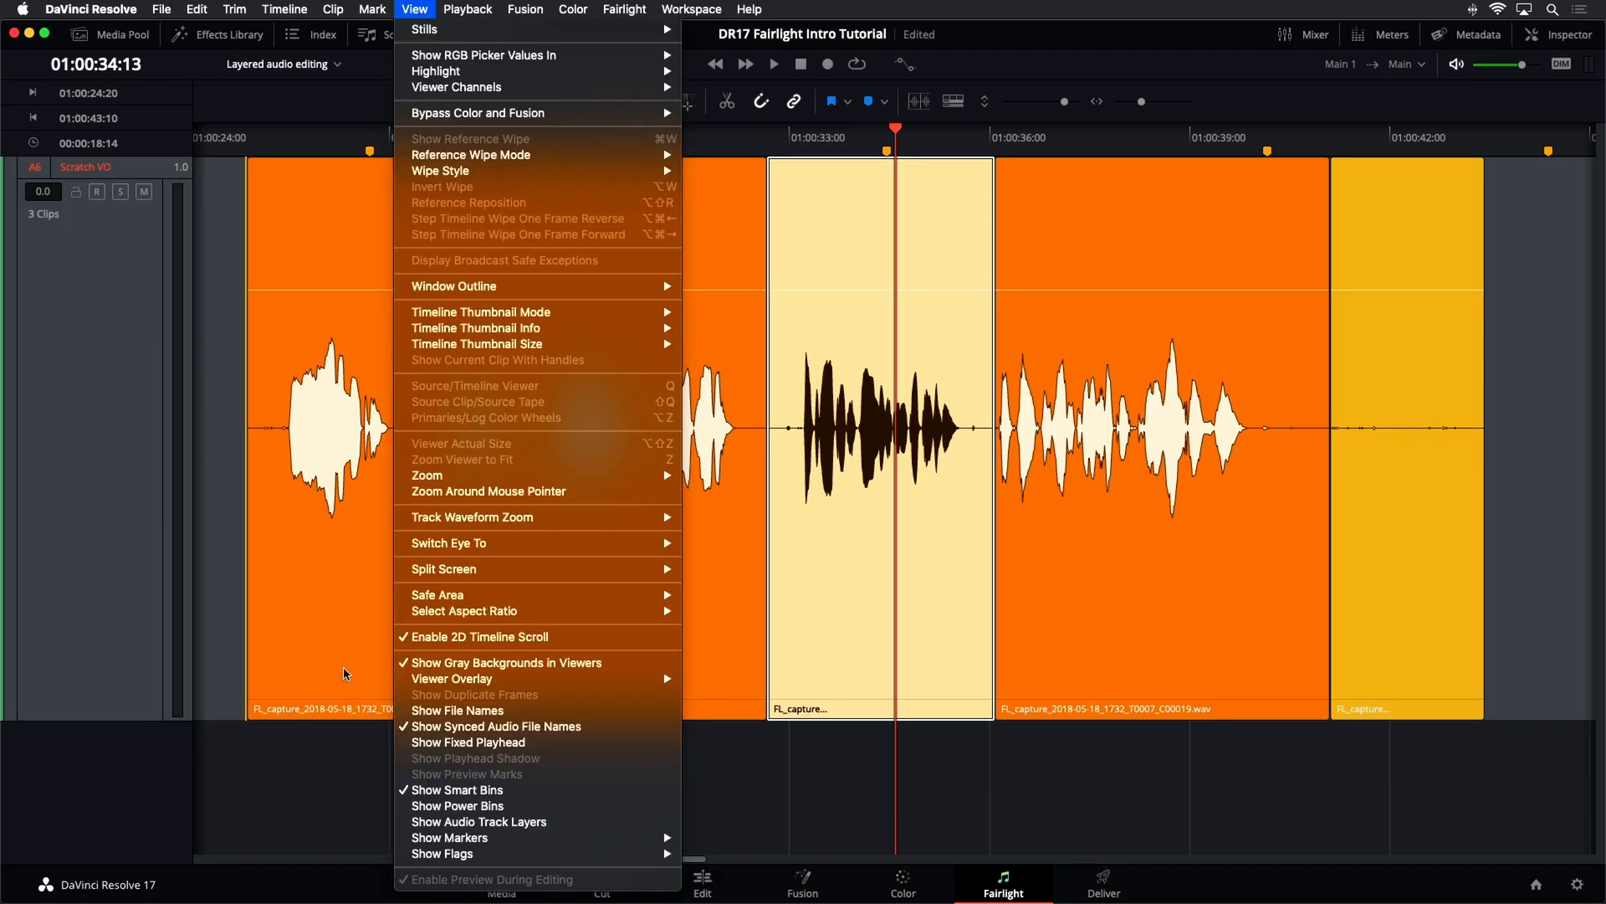
{"action": "left_click", "coordinate": [411, 829]}
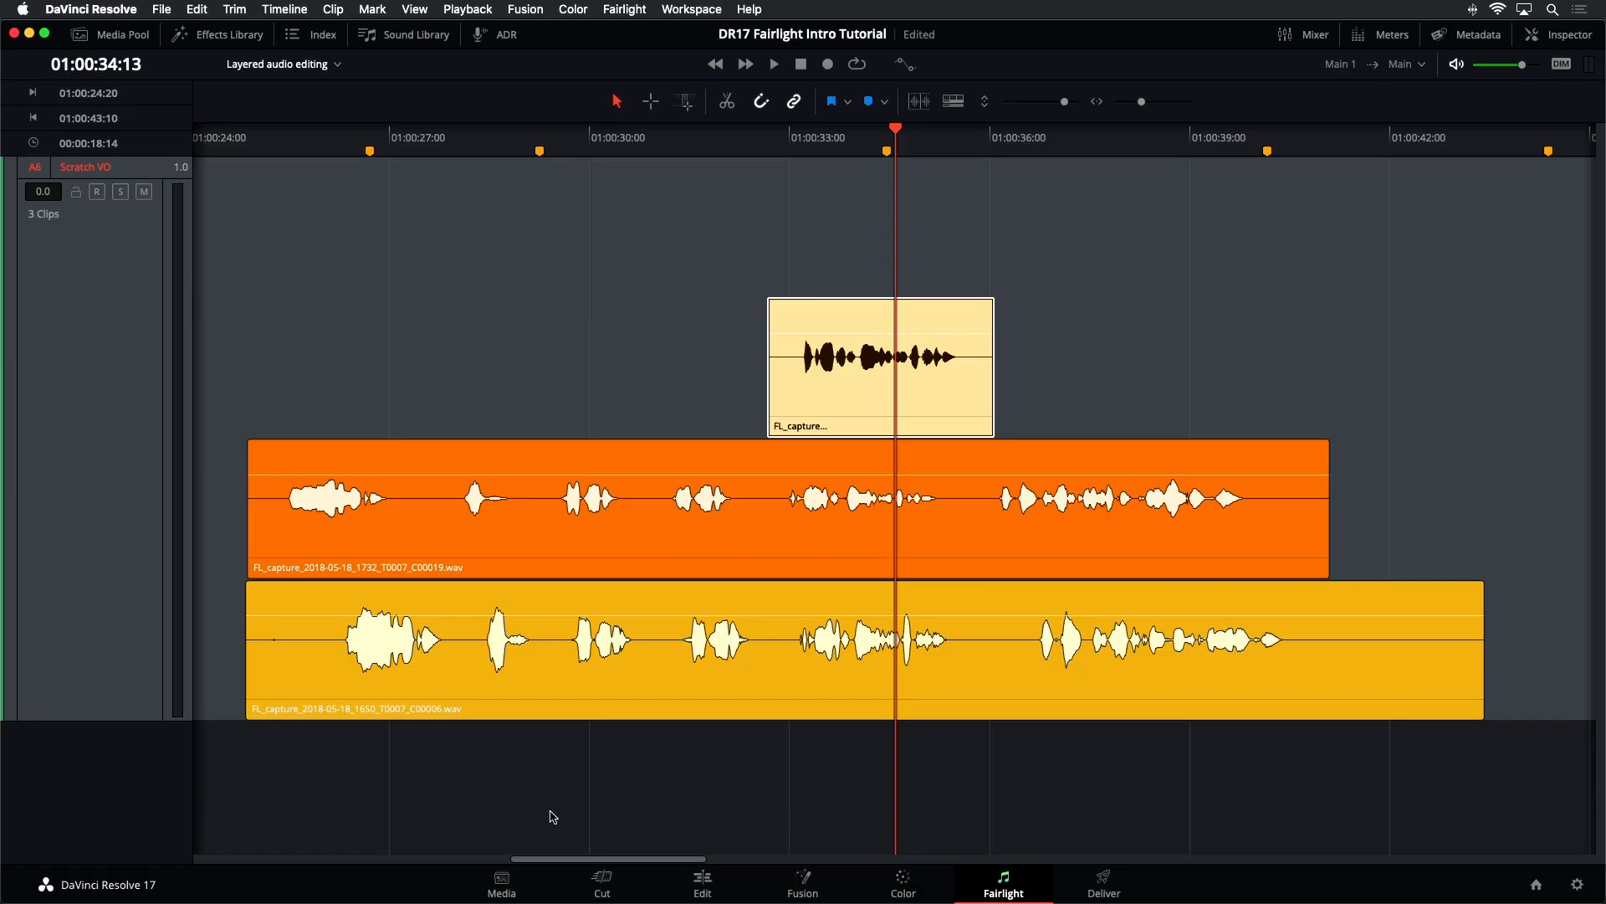
{"action": "left_click", "coordinate": [525, 820]}
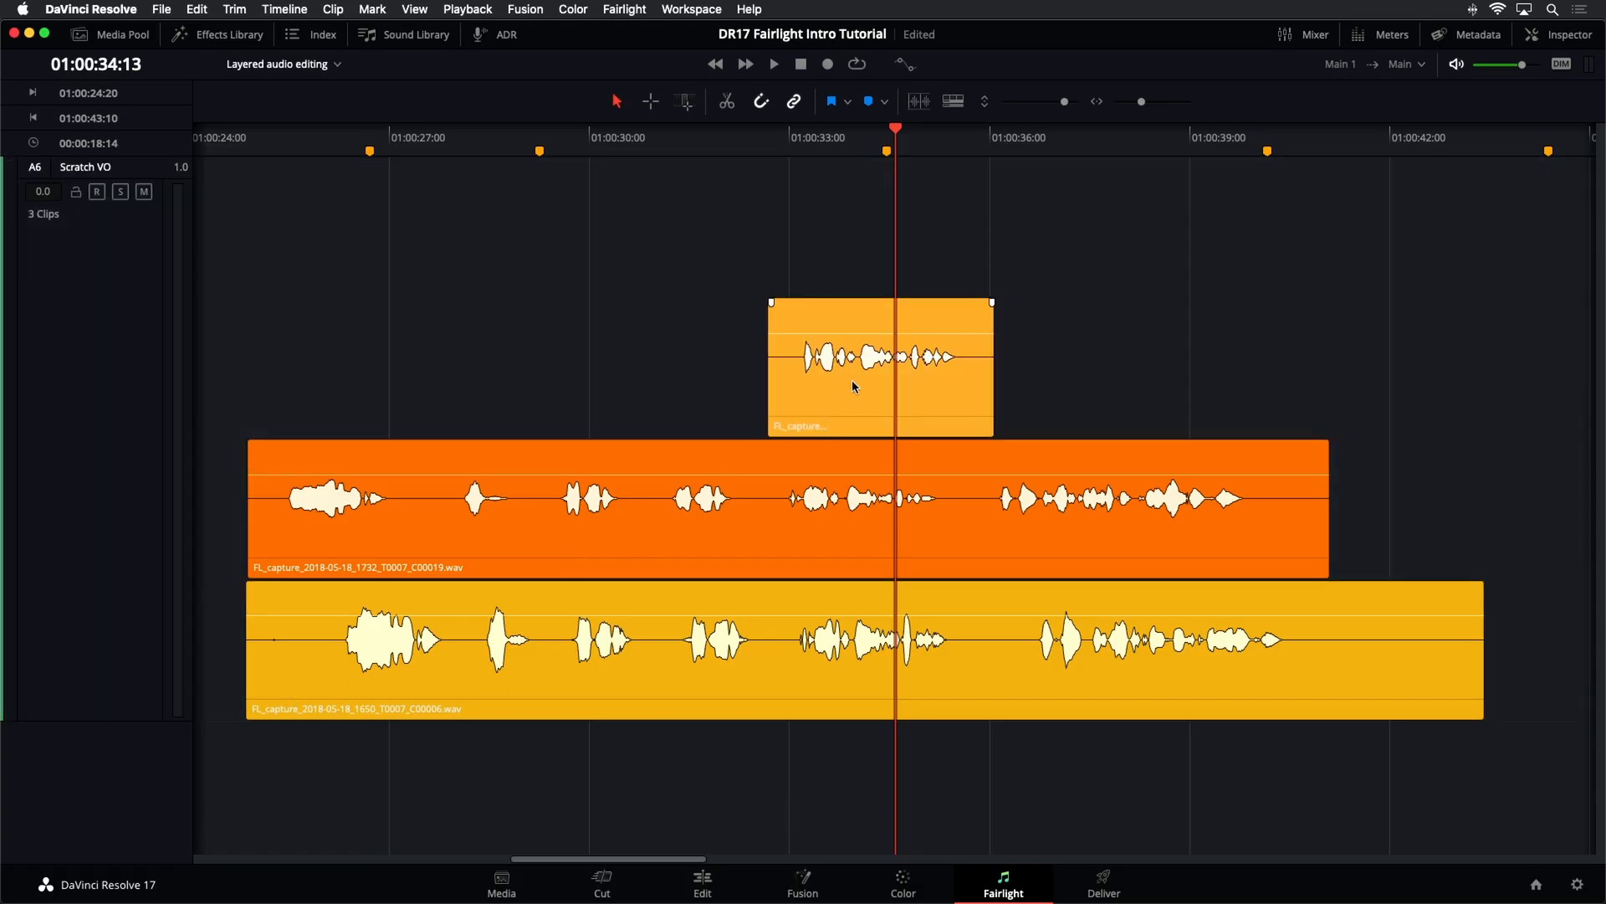
{"action": "left_click", "coordinate": [71, 296]}
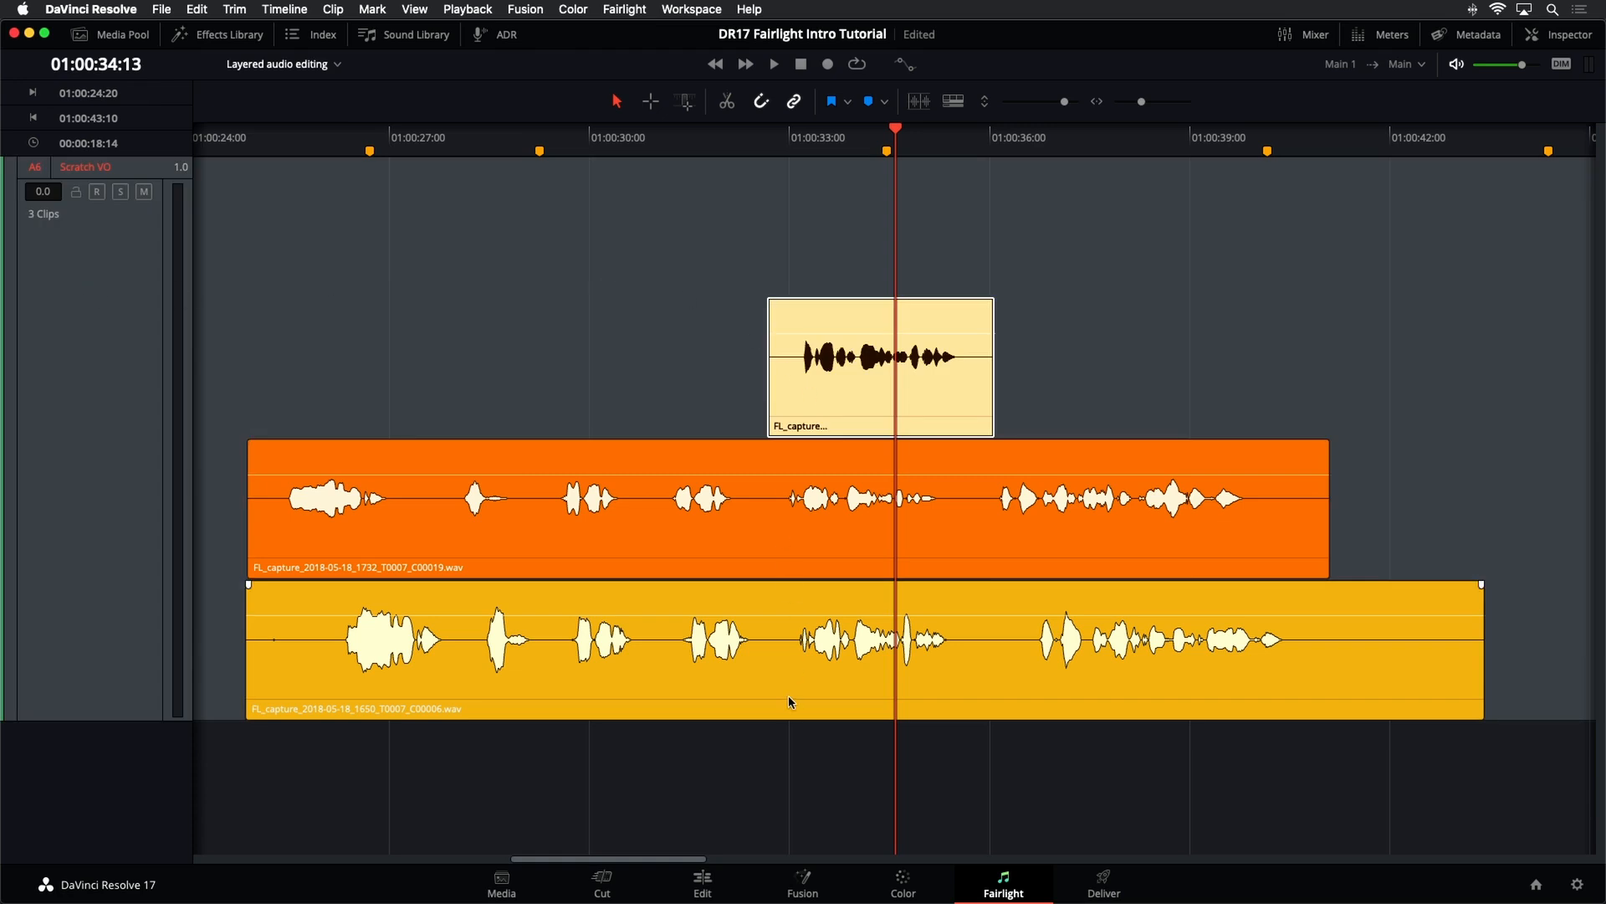
{"action": "left_click", "coordinate": [660, 336]}
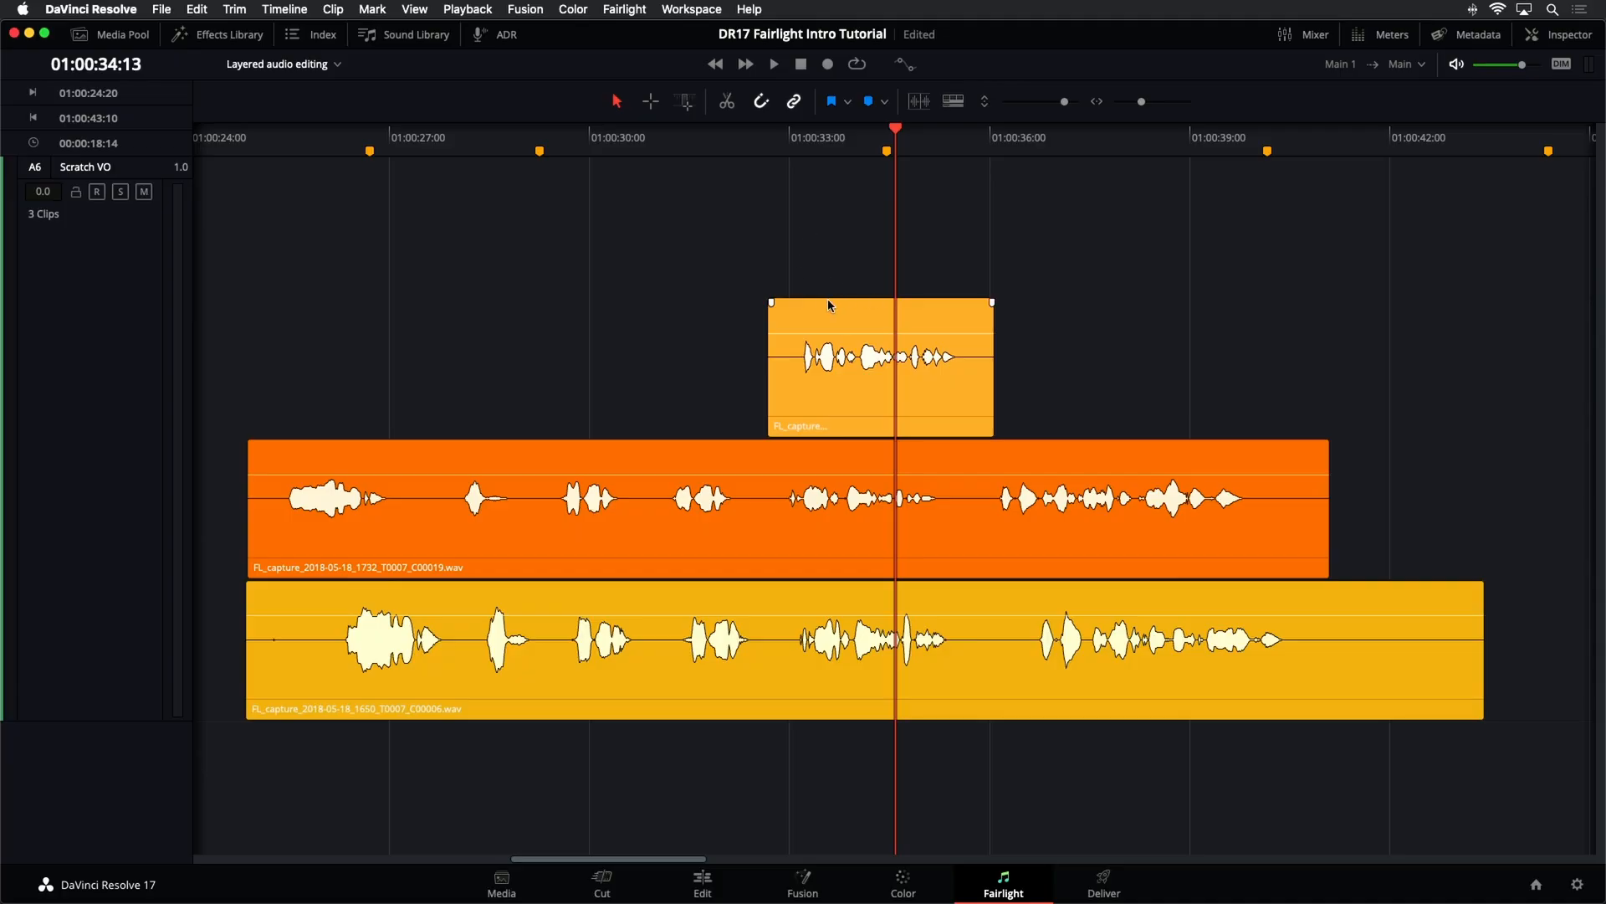
- Place the playhead at 01:00:32:01 before the short top clip and at 01:00:34:01 within it to compare the layers there
{"action": "left_click_drag", "start_coordinate": [778, 144], "coordinate": [727, 144]}
{"action": "left_click", "coordinate": [701, 529]}
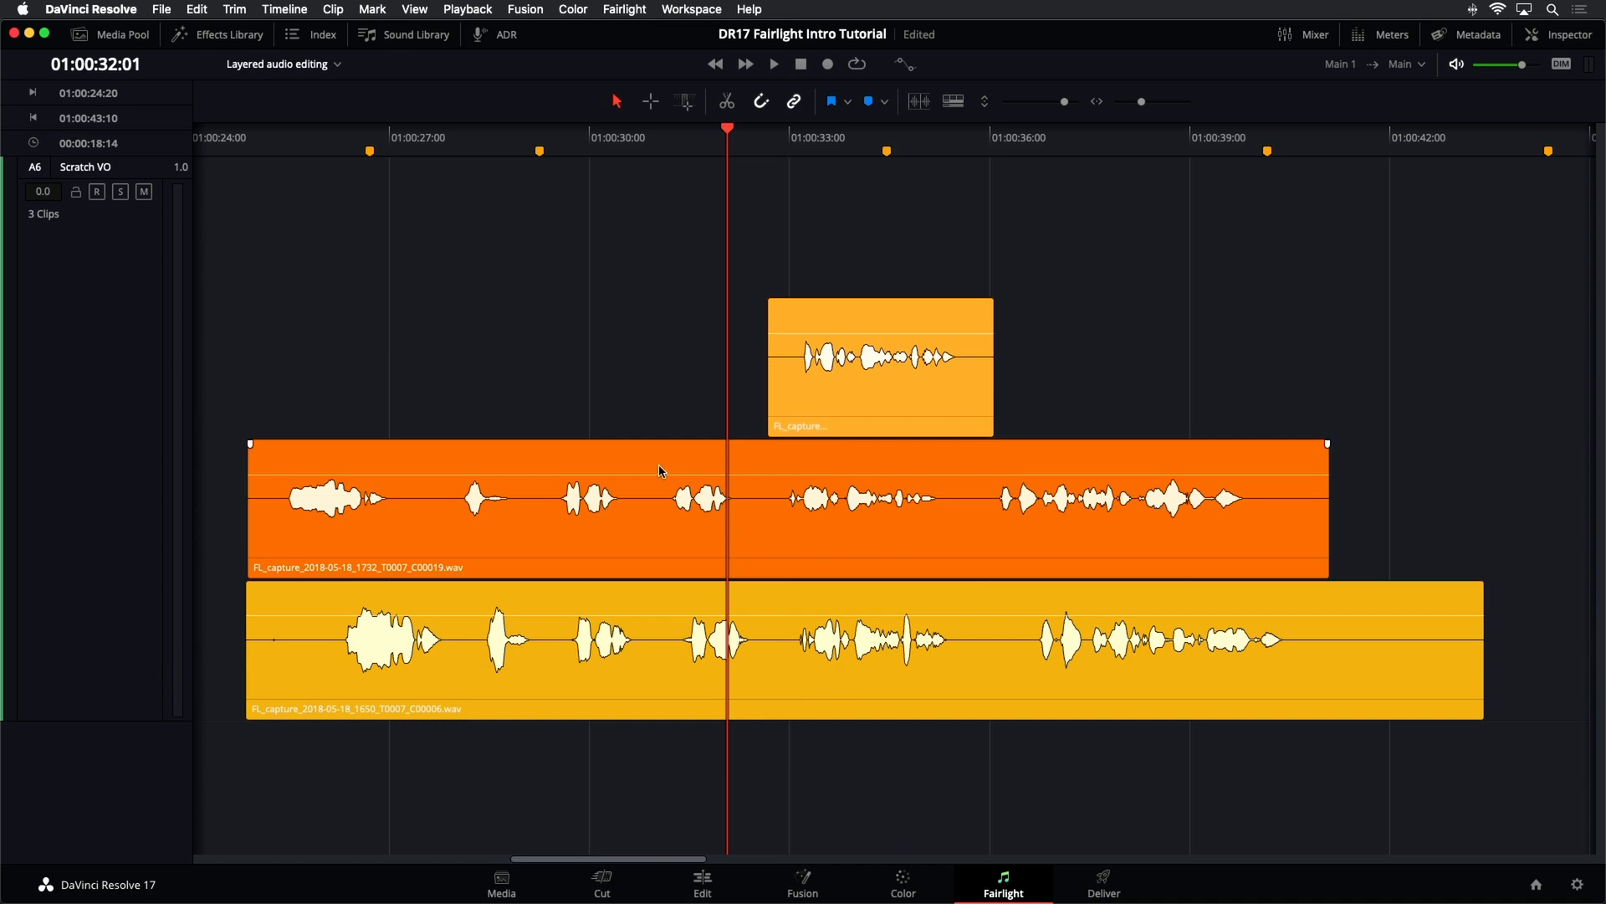
{"action": "left_click", "coordinate": [861, 144]}
{"action": "left_click", "coordinate": [851, 420]}
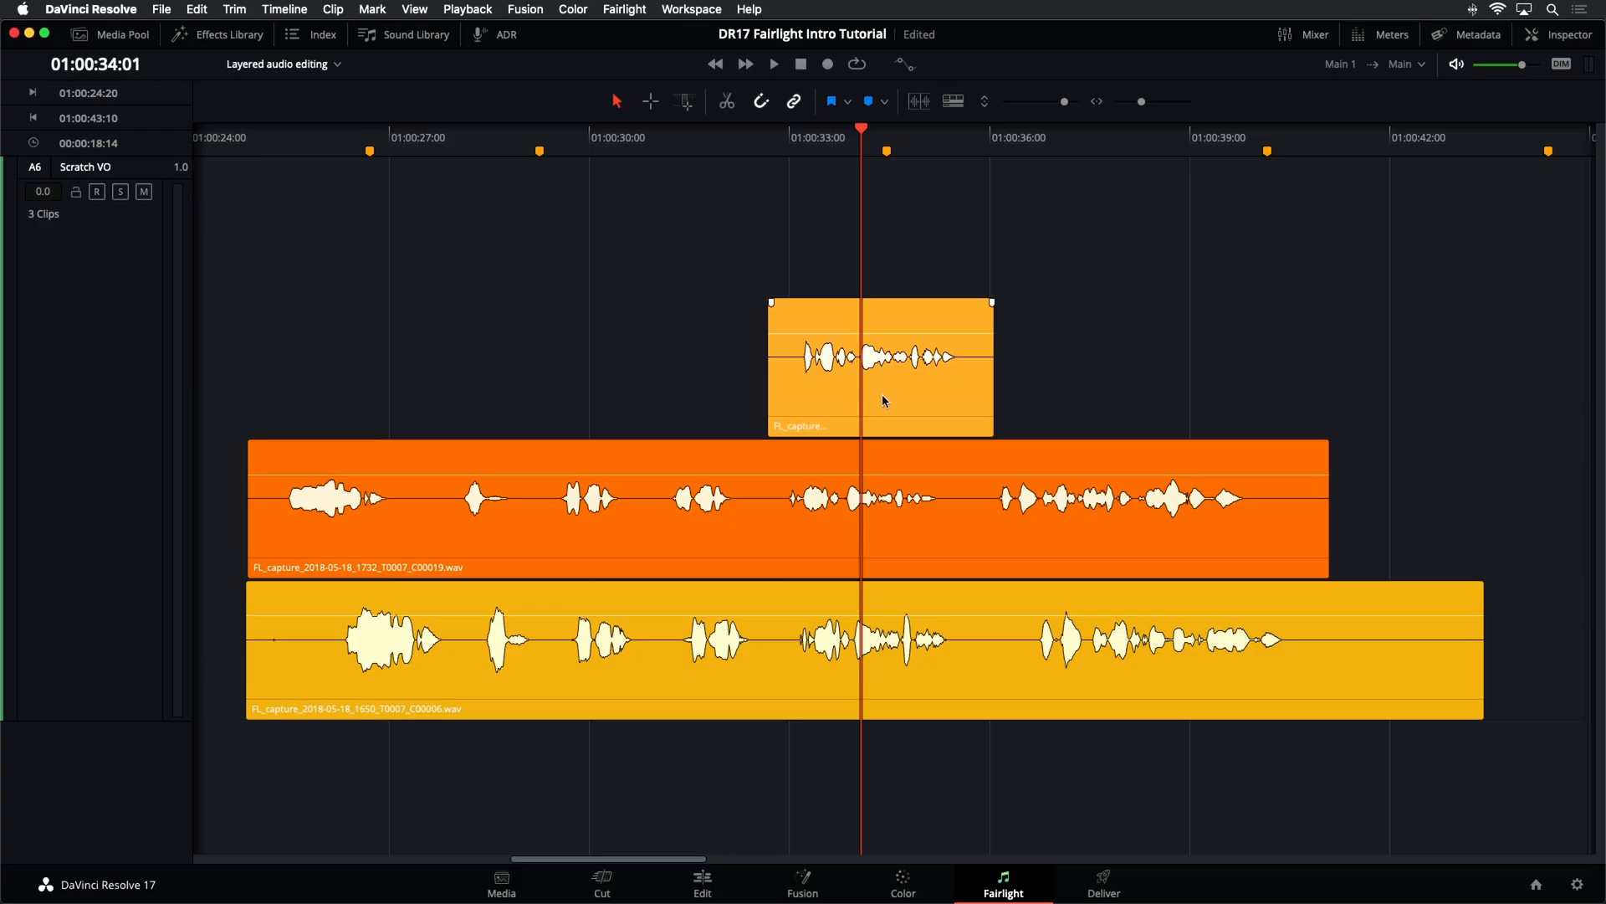
- Move the orange 1732 take to the top layer, and bring the long yellow 1650 take above it
{"action": "left_click", "coordinate": [910, 535]}
{"action": "left_click_drag", "start_coordinate": [778, 544], "coordinate": [801, 383]}
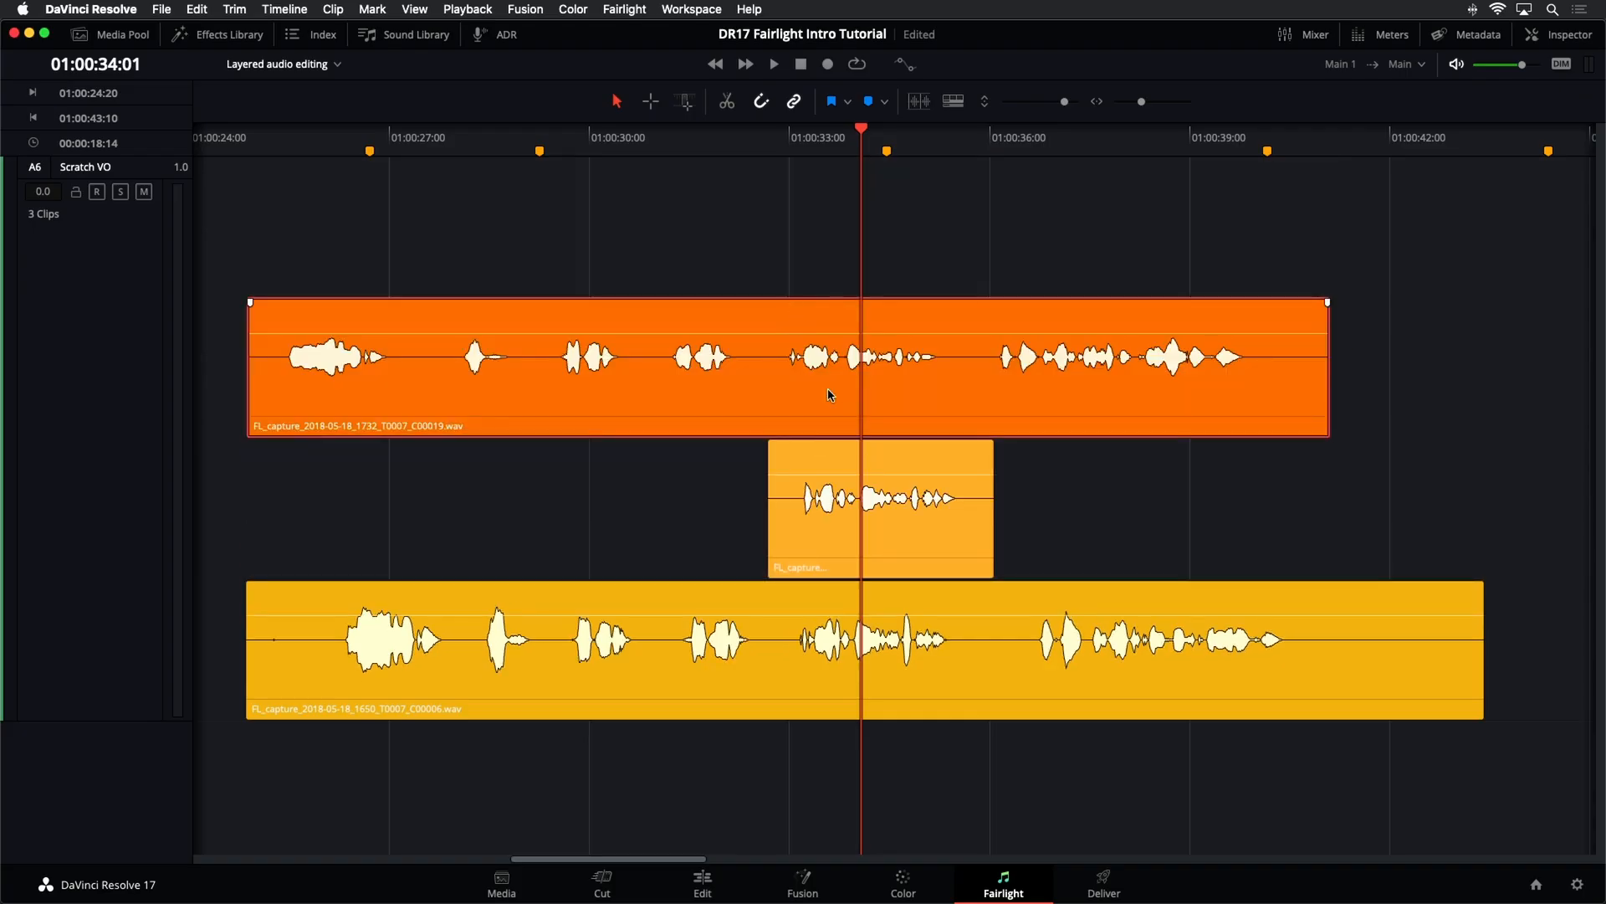
{"action": "left_click_drag", "start_coordinate": [858, 682], "coordinate": [858, 308]}
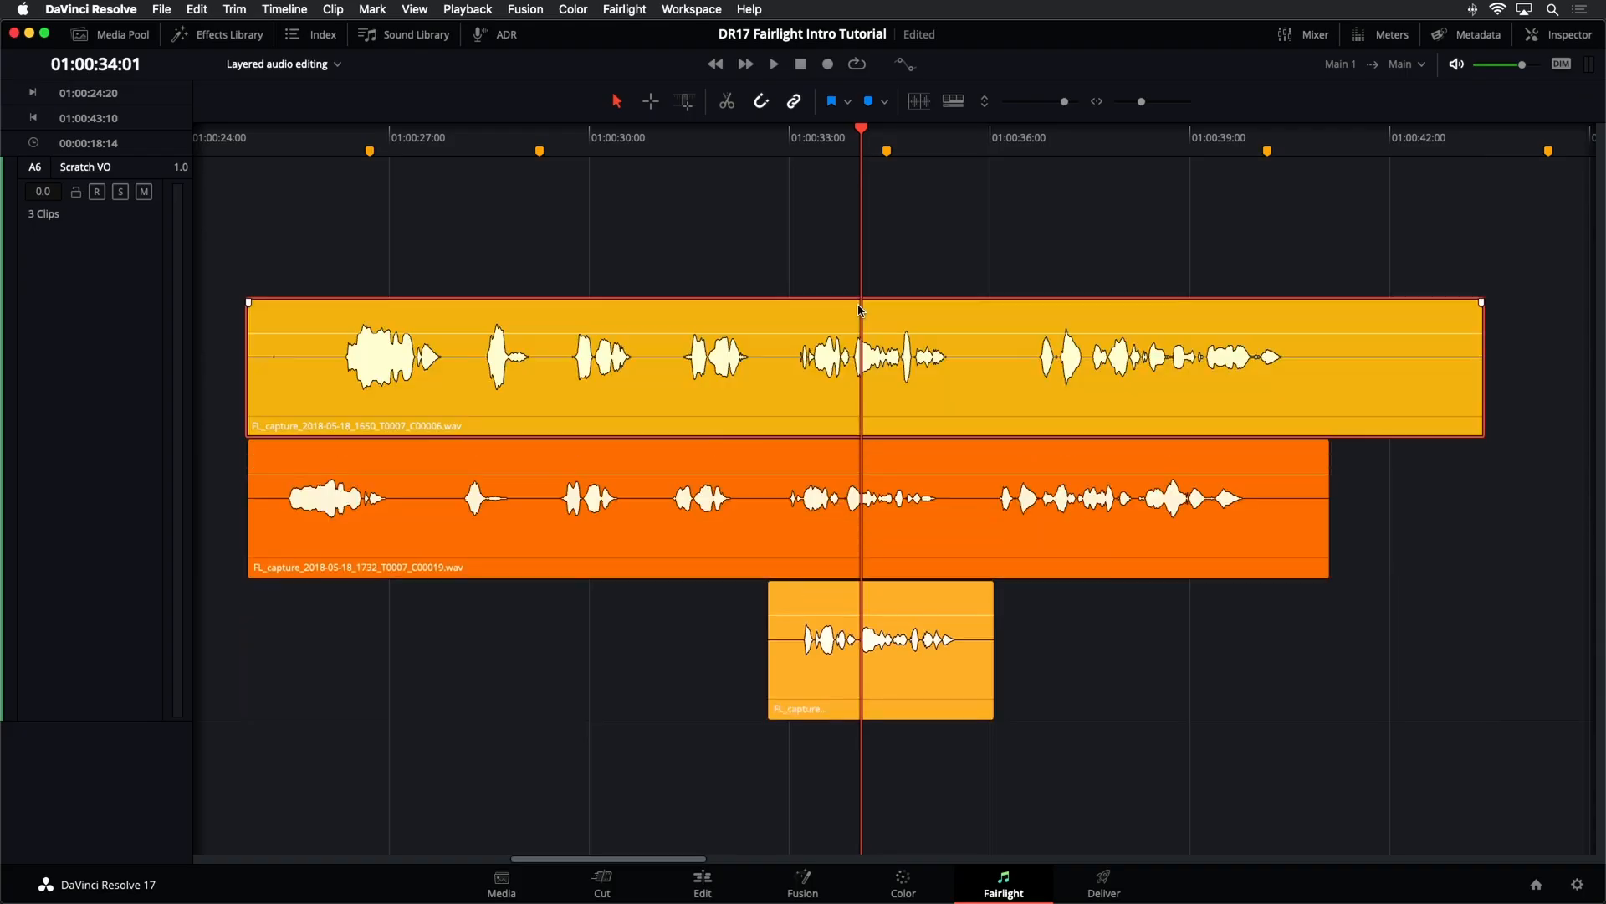
- Move the short take between the top and bottom layers, finishing on the top layer with its start just before 01:00:33:00
{"action": "left_click_drag", "start_coordinate": [916, 695], "coordinate": [885, 269]}
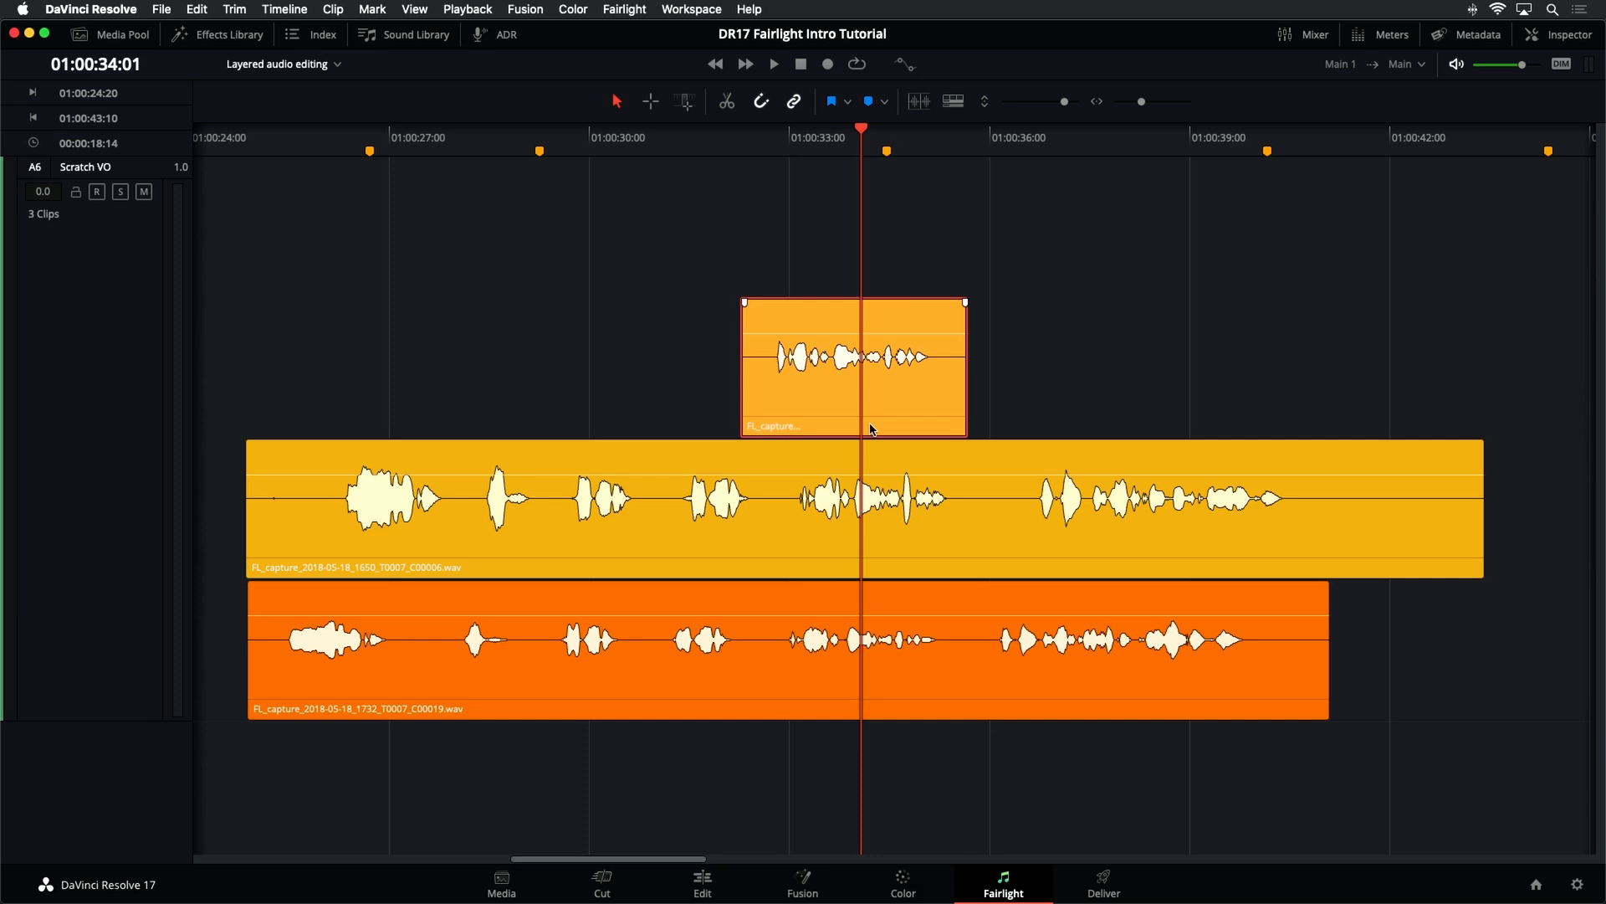
{"action": "left_click_drag", "start_coordinate": [866, 423], "coordinate": [840, 611]}
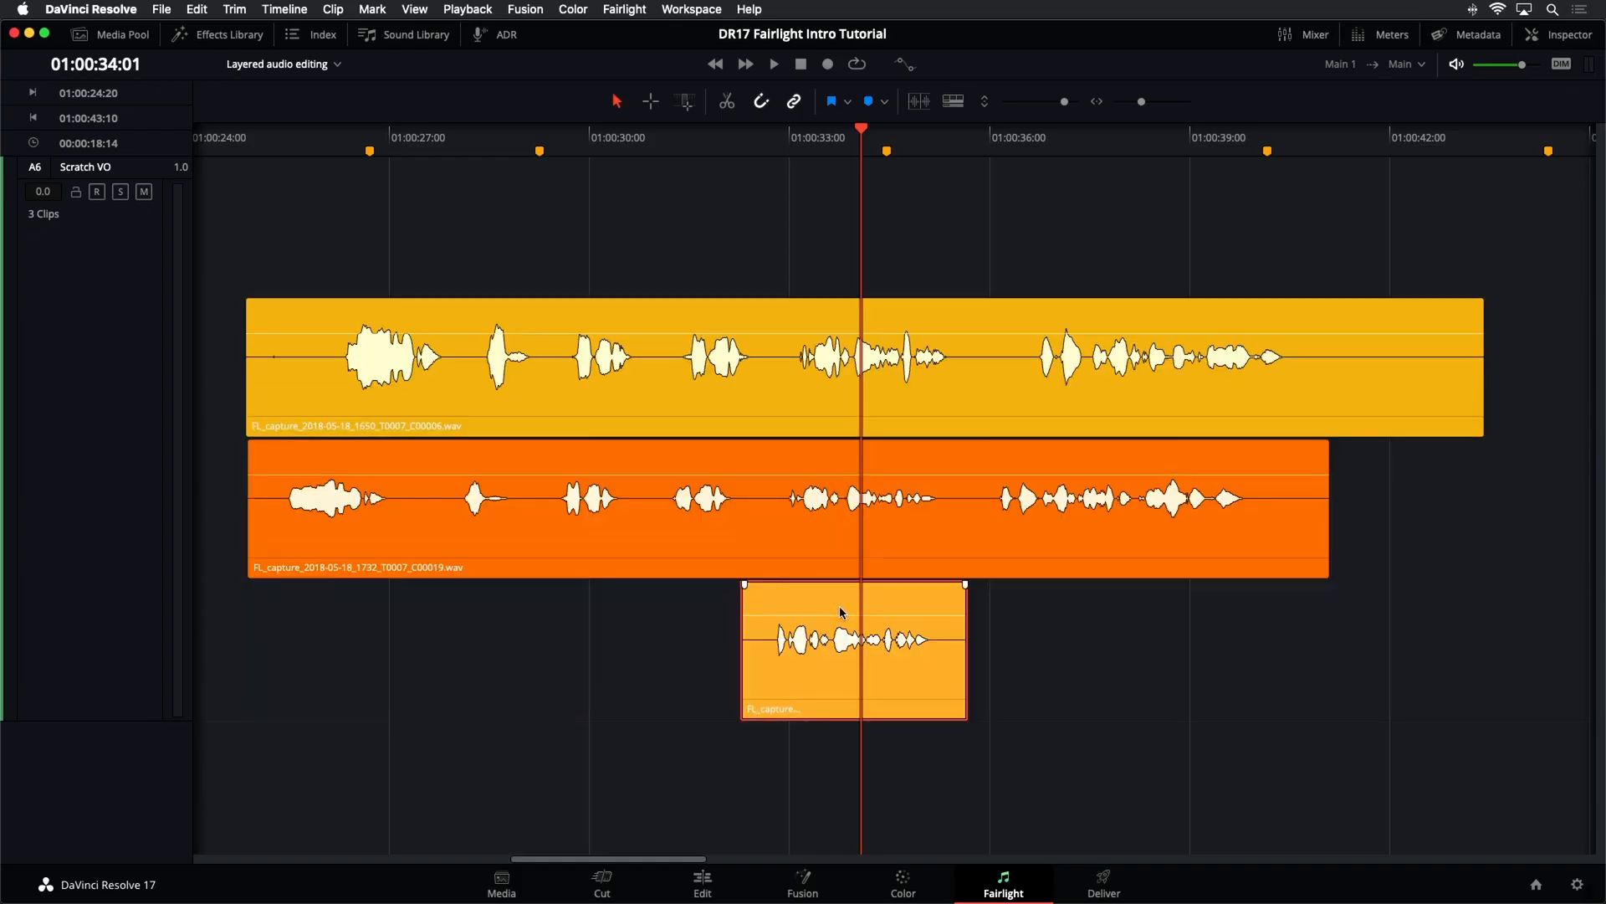
{"action": "left_click", "coordinate": [816, 575]}
{"action": "left_click_drag", "start_coordinate": [848, 684], "coordinate": [871, 301]}
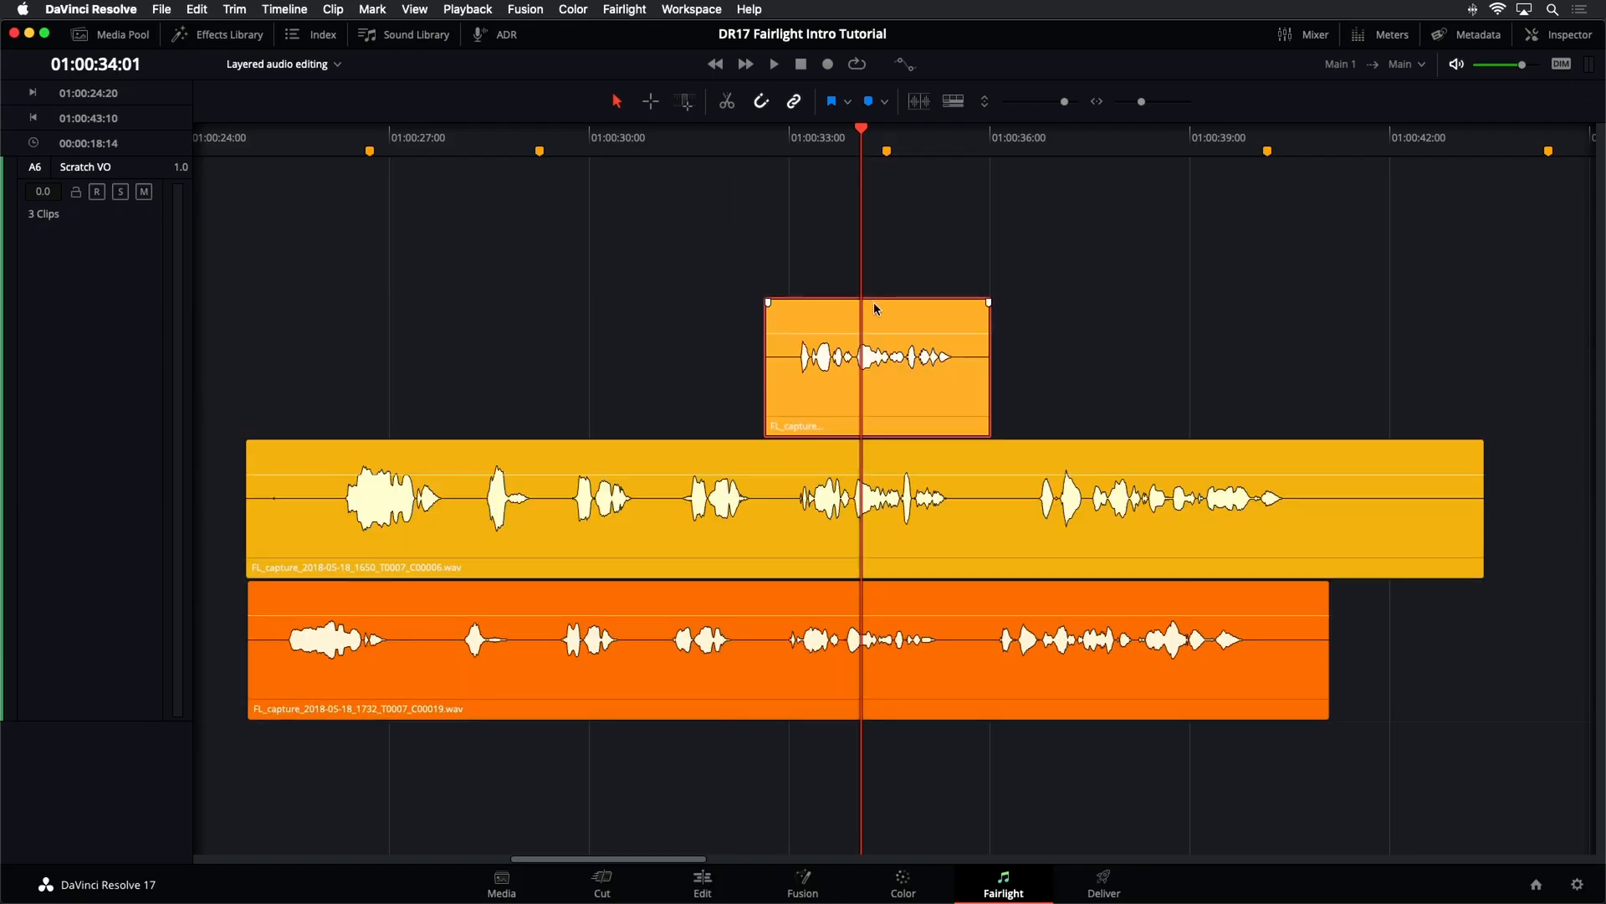
{"action": "left_click_drag", "start_coordinate": [885, 372], "coordinate": [908, 307]}
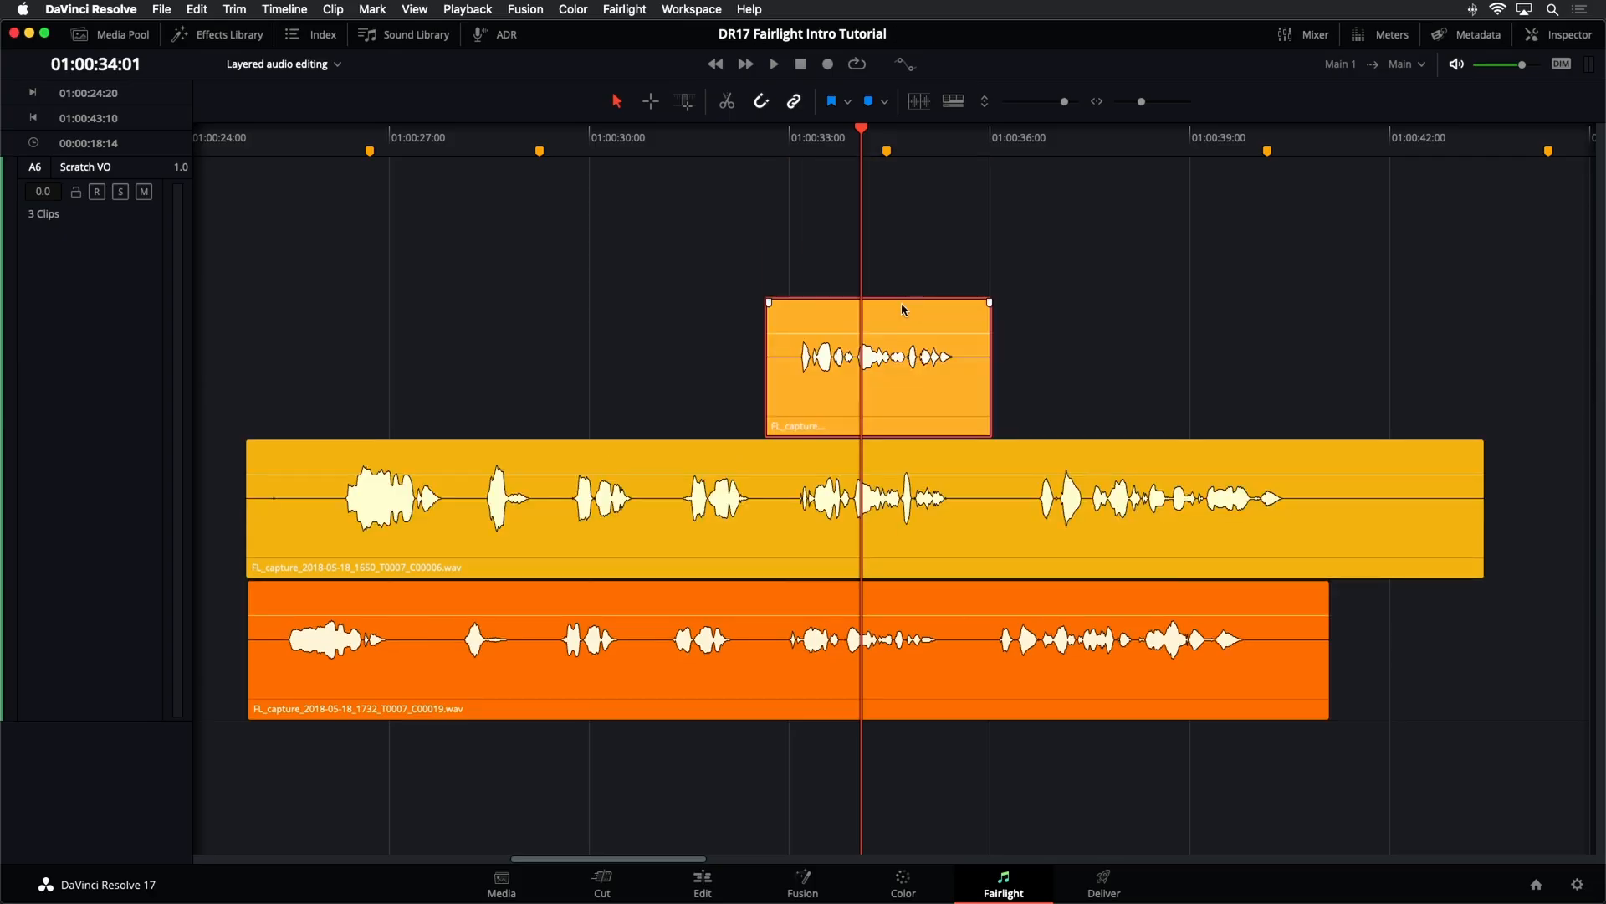
{"action": "left_click", "coordinate": [893, 255]}
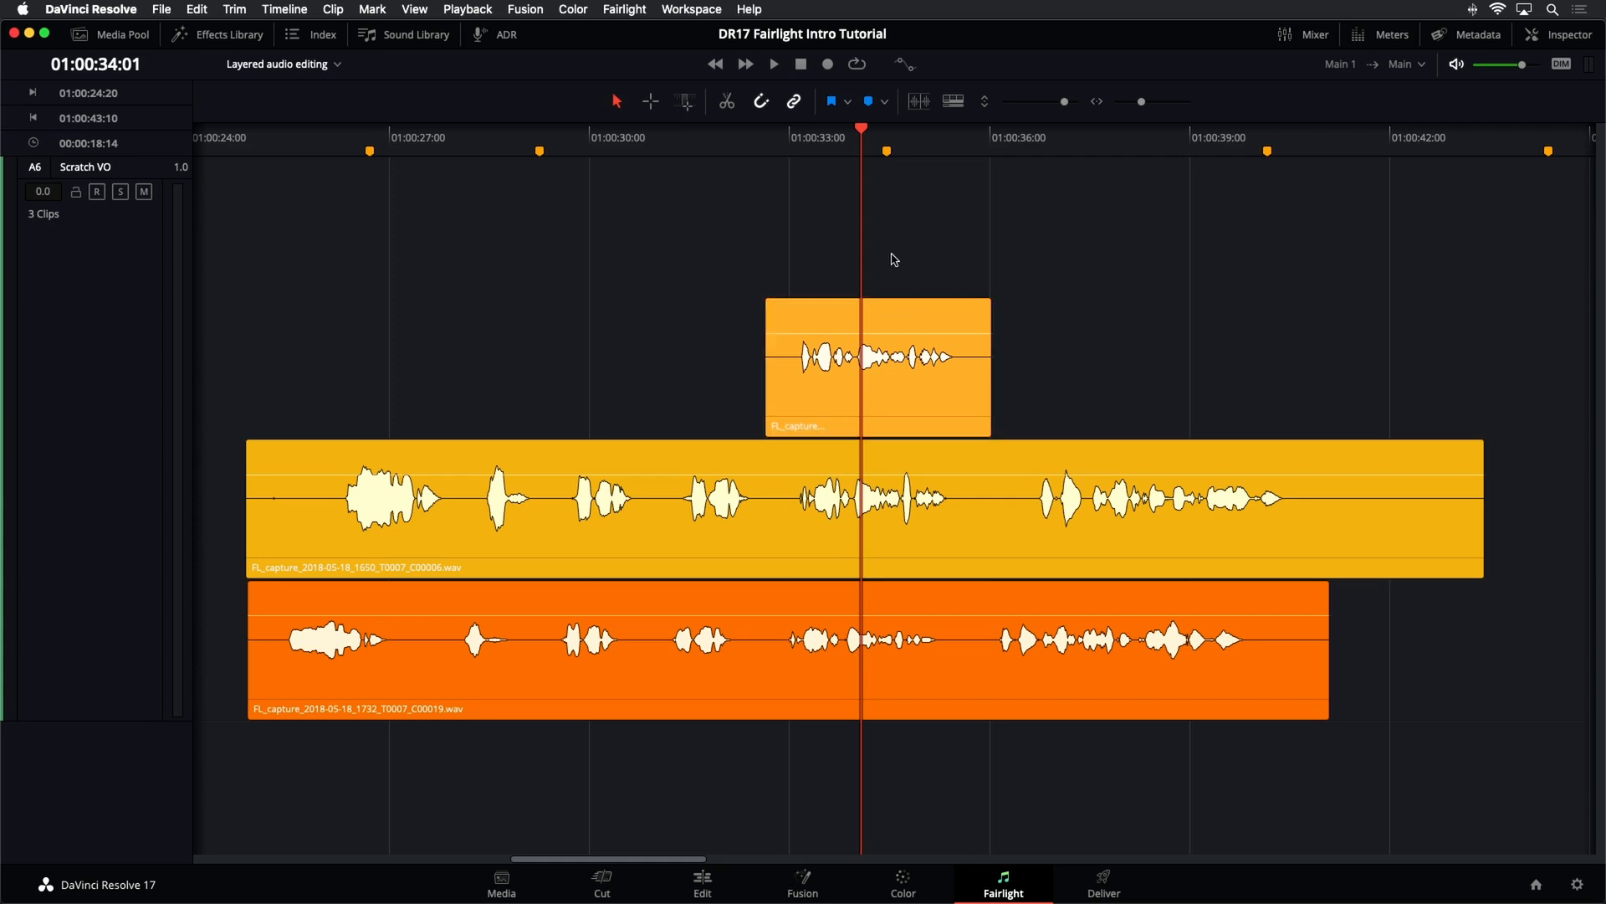
- Play the Scratch VO from 01:00:25:09 and move the orange 1732 take above the yellow 1650 take during playback
{"action": "left_click", "coordinate": [281, 135]}
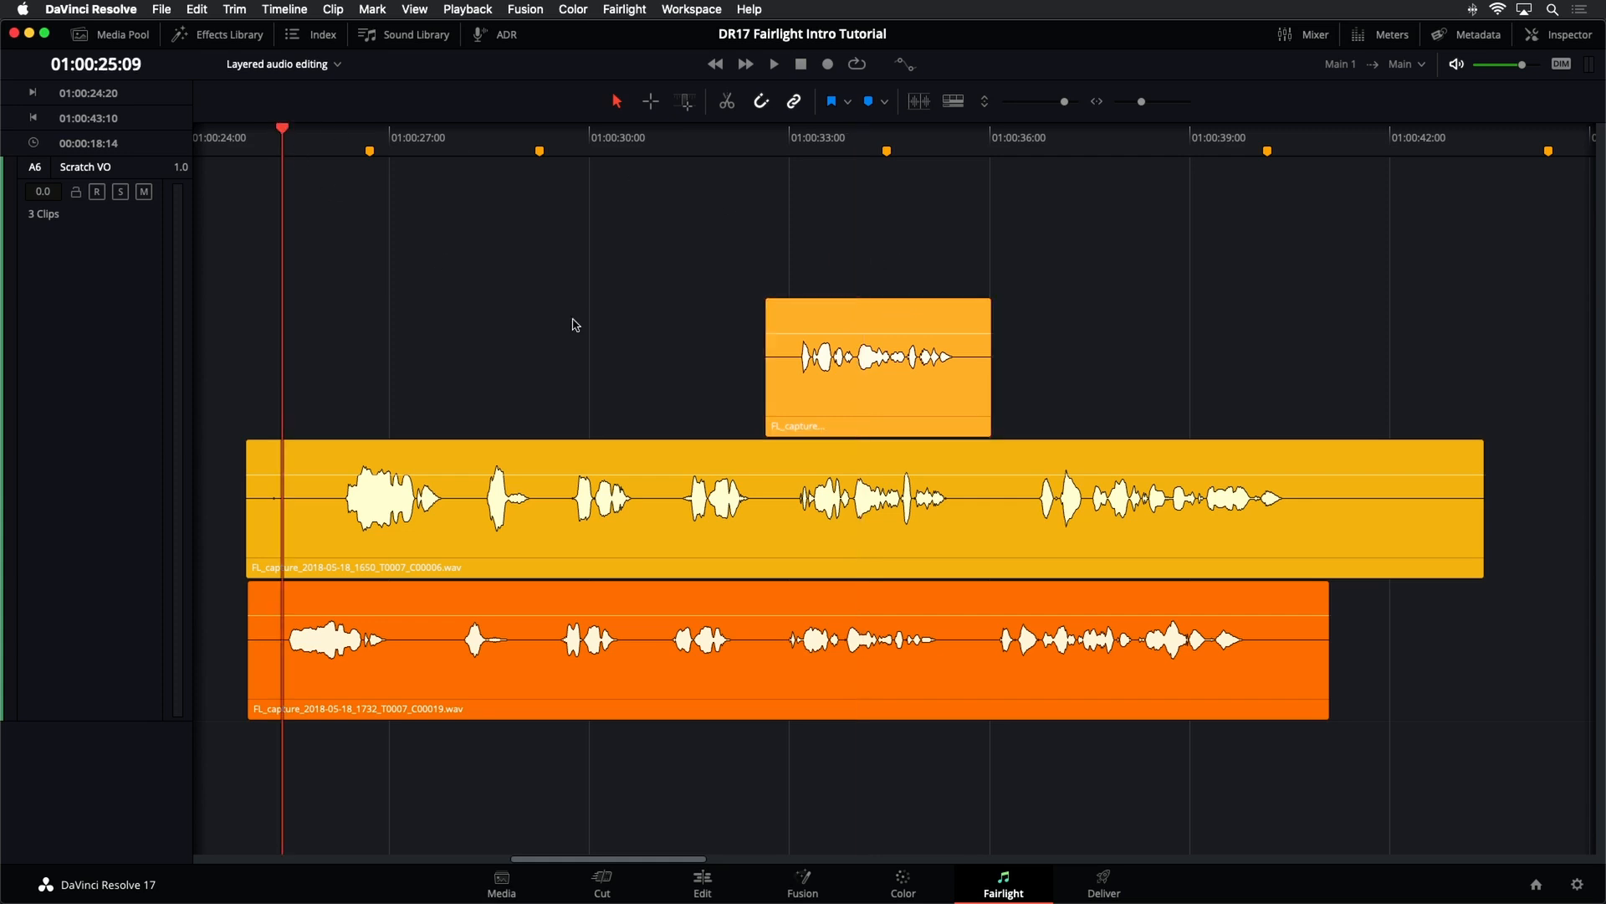
{"action": "key", "text": "space"}
{"action": "left_click", "coordinate": [837, 676]}
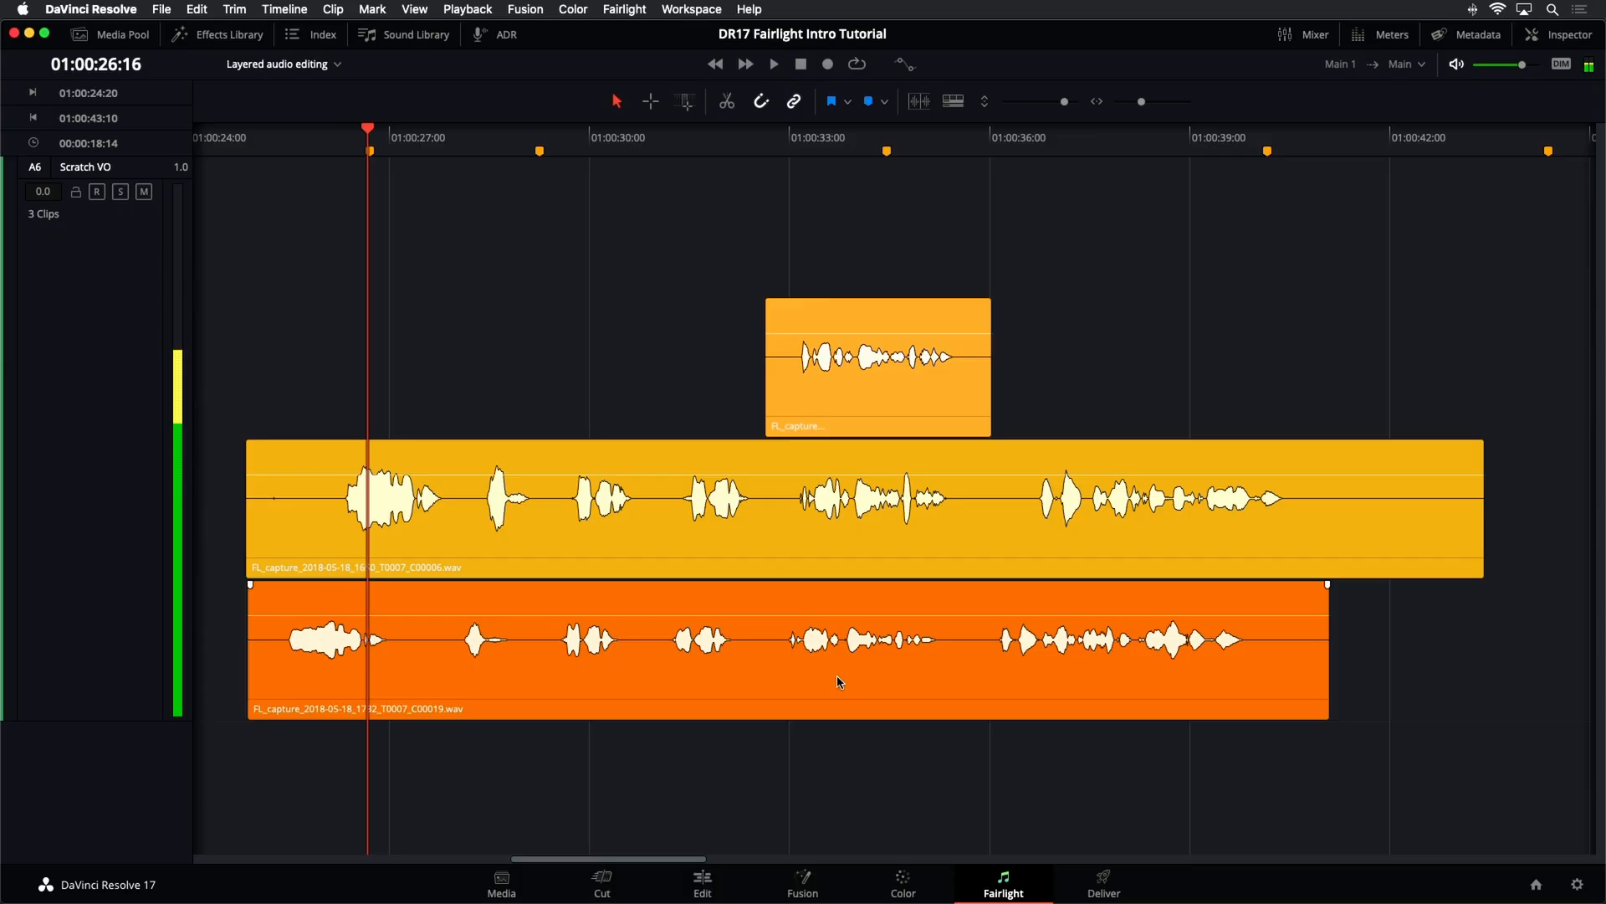
{"action": "left_click_drag", "start_coordinate": [832, 664], "coordinate": [824, 471]}
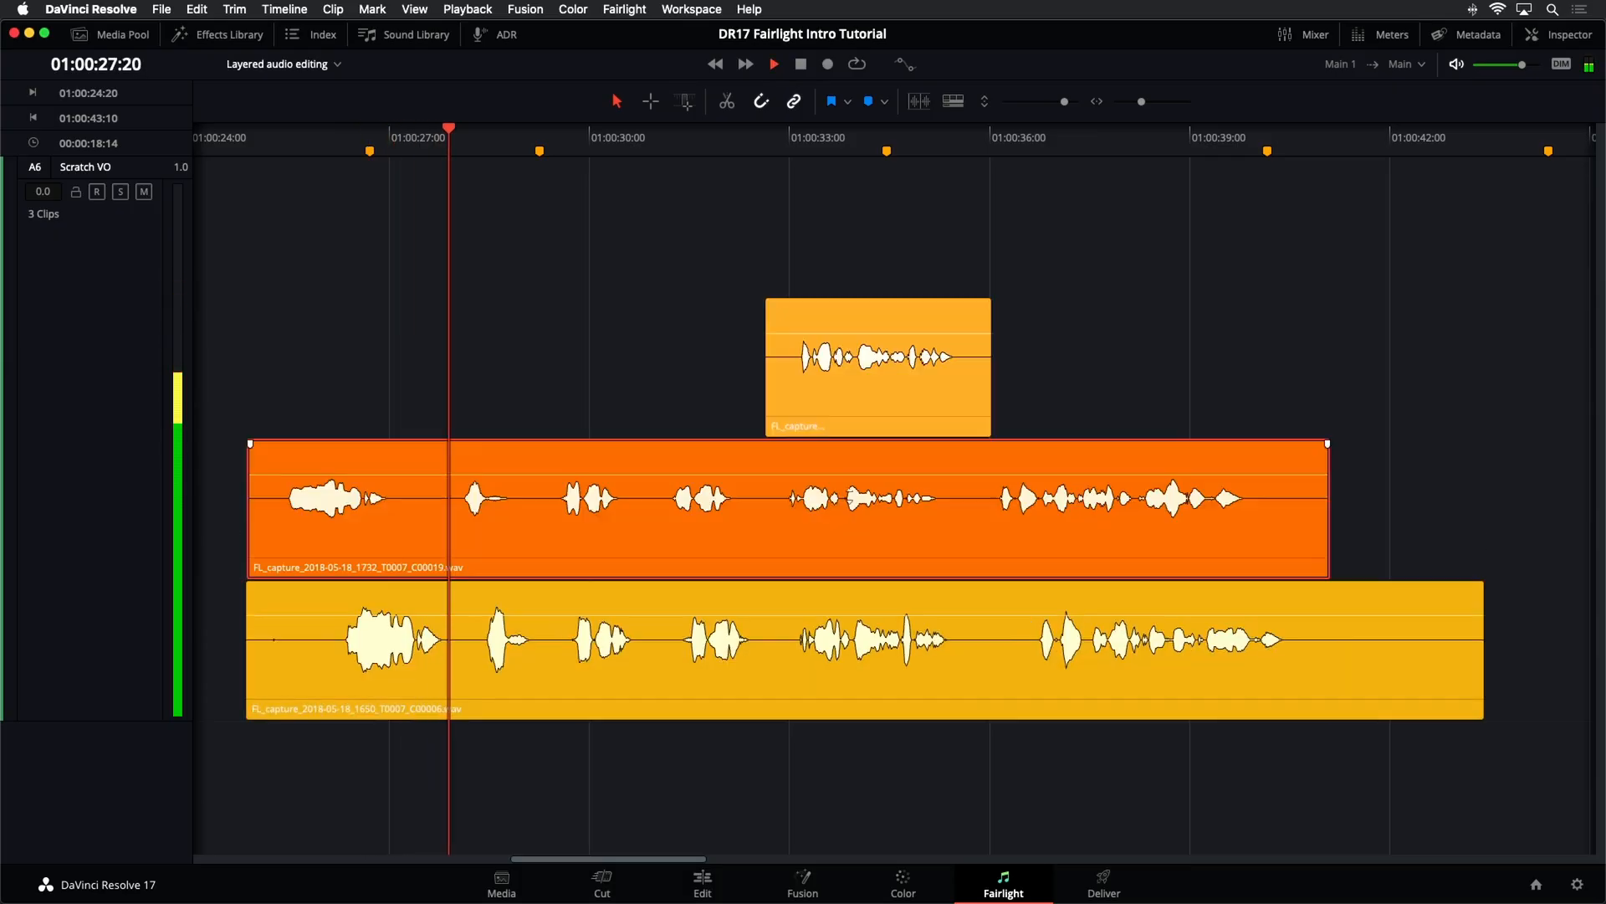
- Keep swapping layers during playback, stop it, and finish with the short clip on top, the orange take in the middle and the yellow take below
{"action": "left_click_drag", "start_coordinate": [861, 542], "coordinate": [850, 298]}
{"action": "left_click_drag", "start_coordinate": [892, 488], "coordinate": [892, 347]}
{"action": "left_click_drag", "start_coordinate": [915, 656], "coordinate": [884, 276]}
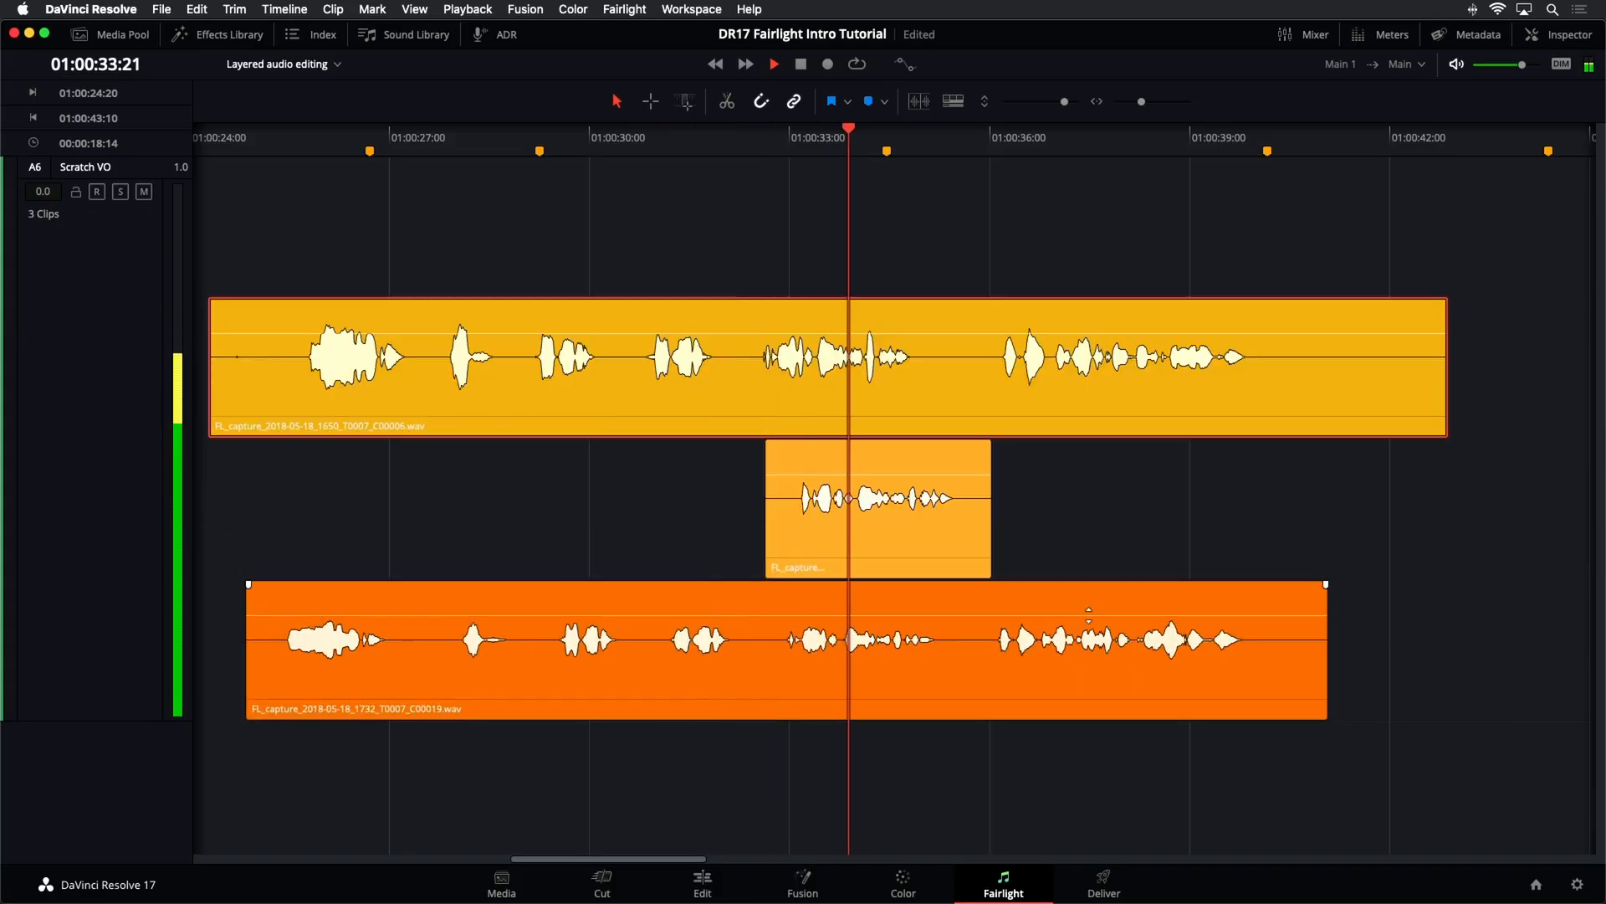
{"action": "key", "text": "space"}
{"action": "left_click_drag", "start_coordinate": [947, 521], "coordinate": [941, 314]}
{"action": "left_click_drag", "start_coordinate": [982, 560], "coordinate": [989, 692]}
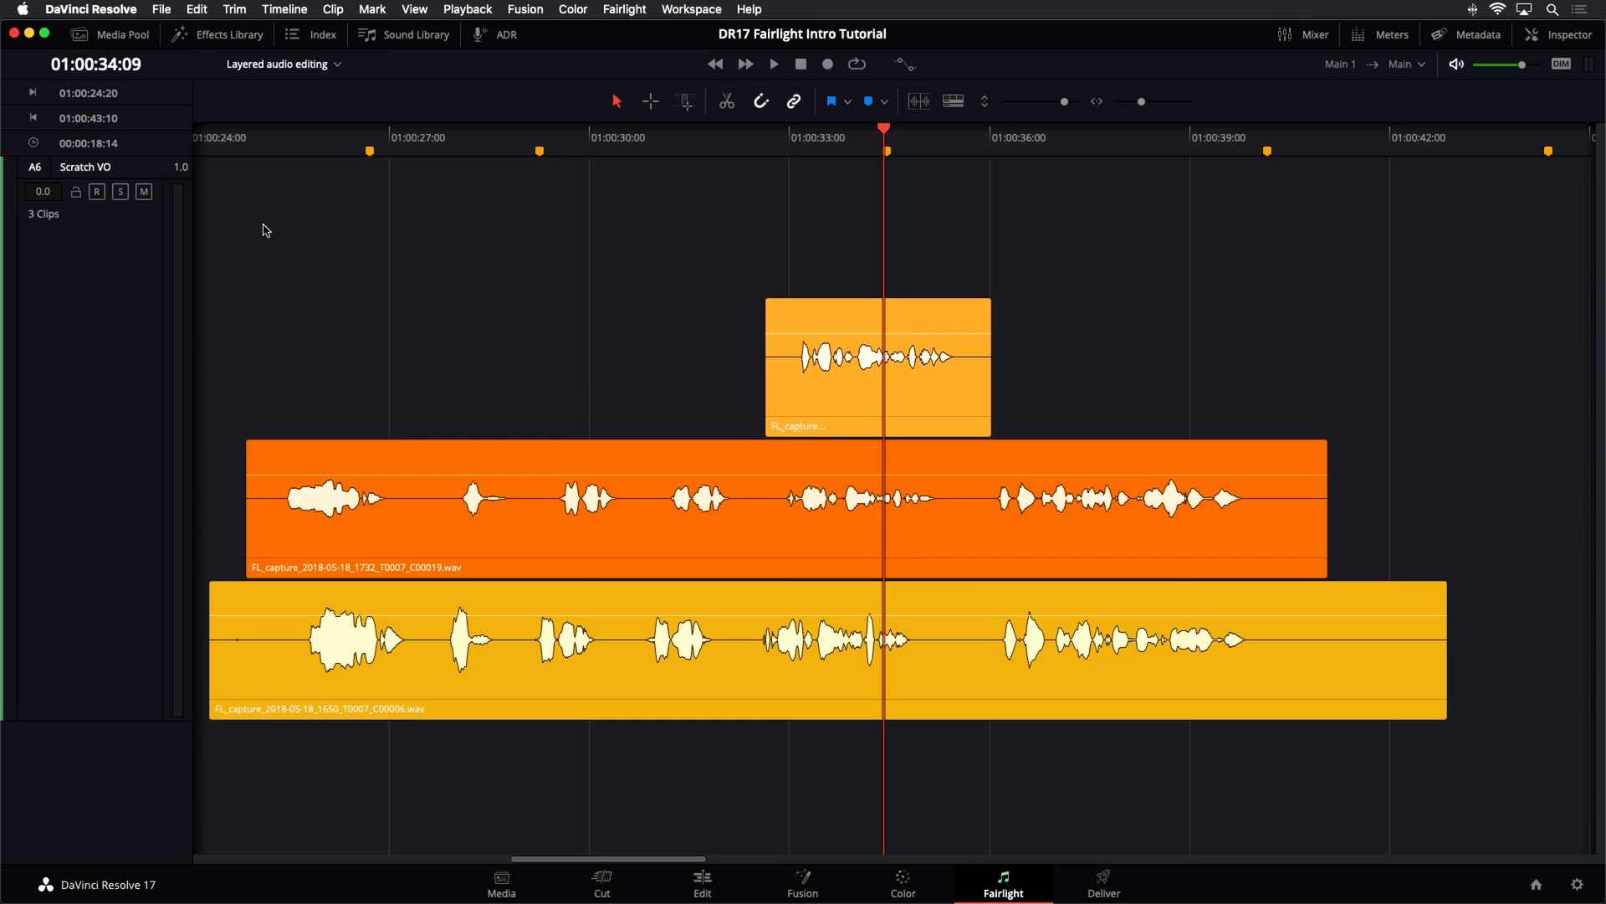
- Slide the yellow 1650 take earlier so its first phrase aligns with the orange take's, and swap the orange take down a layer and back
{"action": "left_click", "coordinate": [247, 139]}
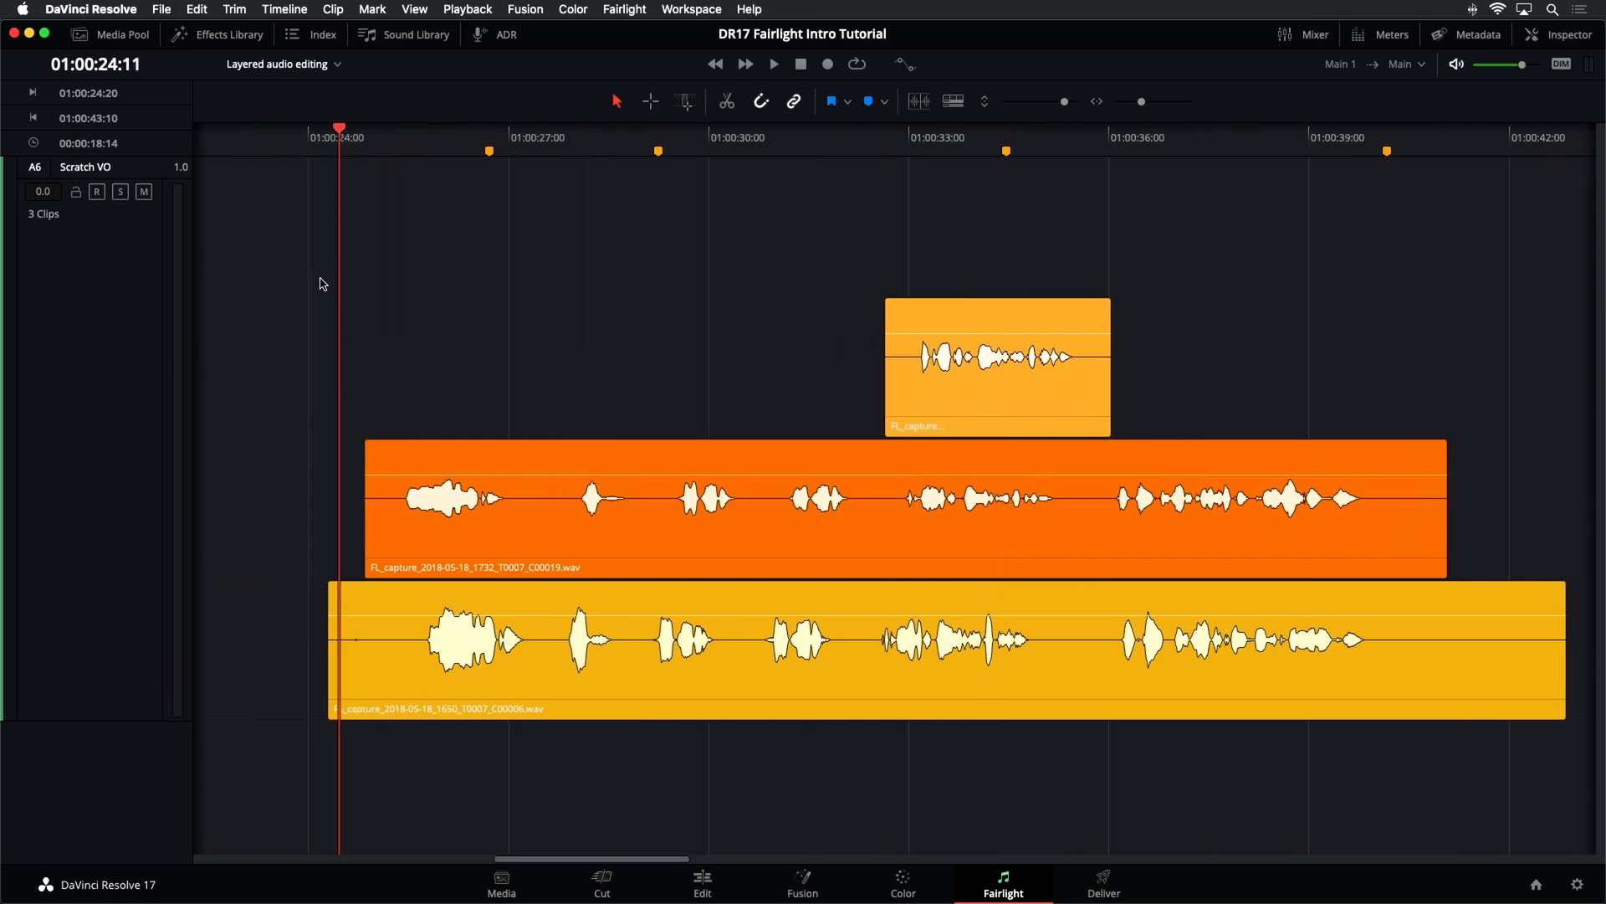
{"action": "left_click_drag", "start_coordinate": [623, 690], "coordinate": [591, 688]}
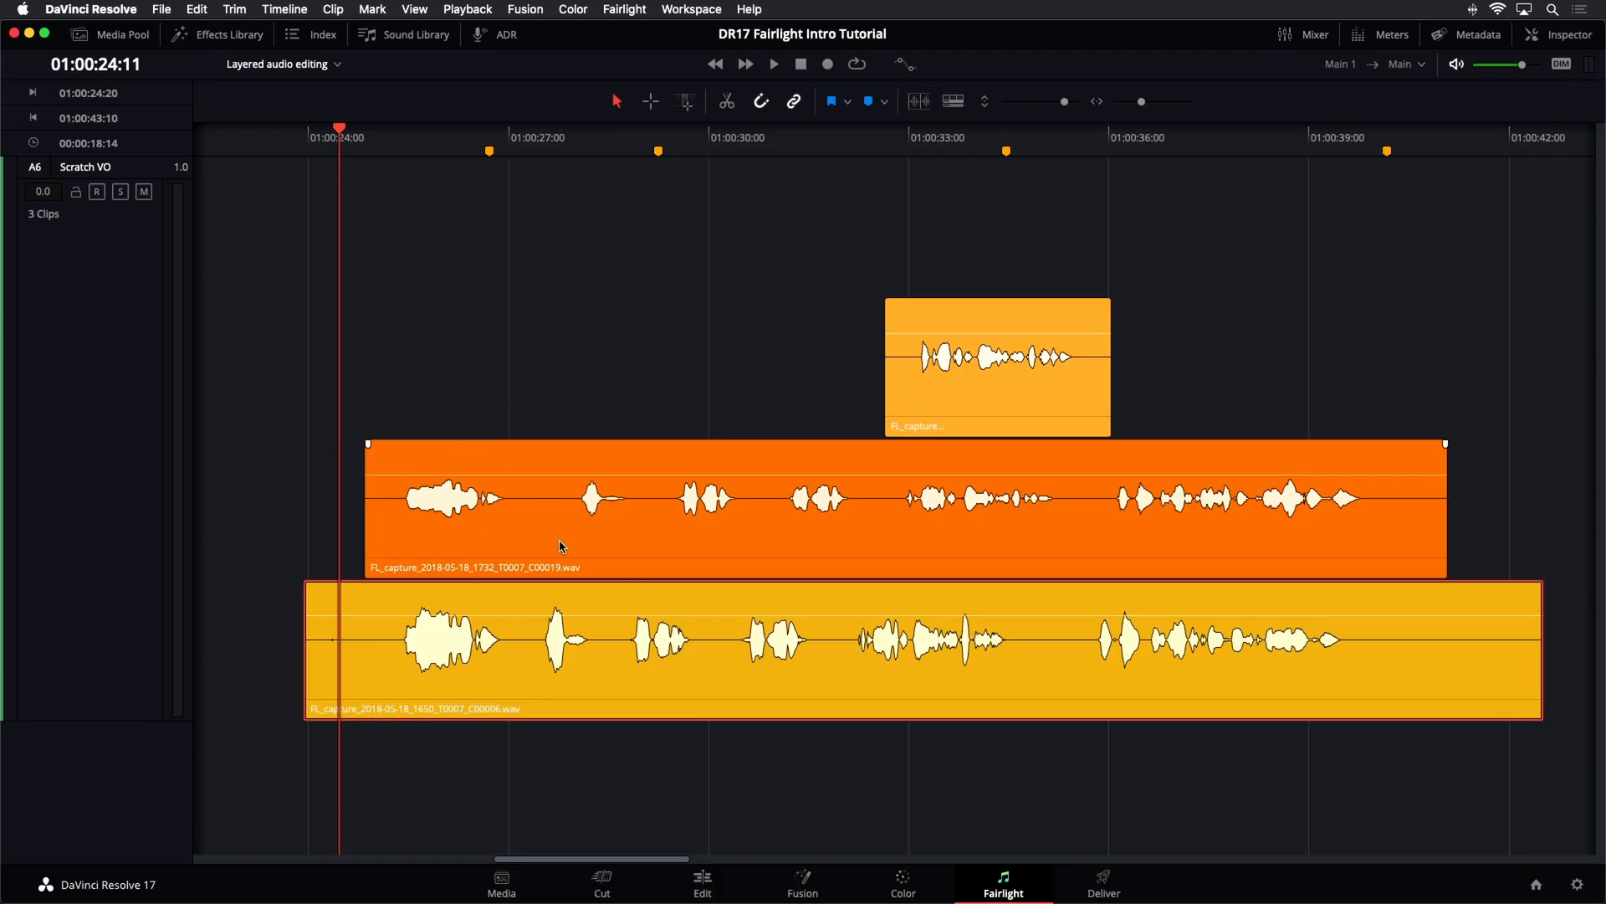
{"action": "left_click_drag", "start_coordinate": [519, 533], "coordinate": [524, 588]}
{"action": "left_click_drag", "start_coordinate": [482, 669], "coordinate": [482, 548]}
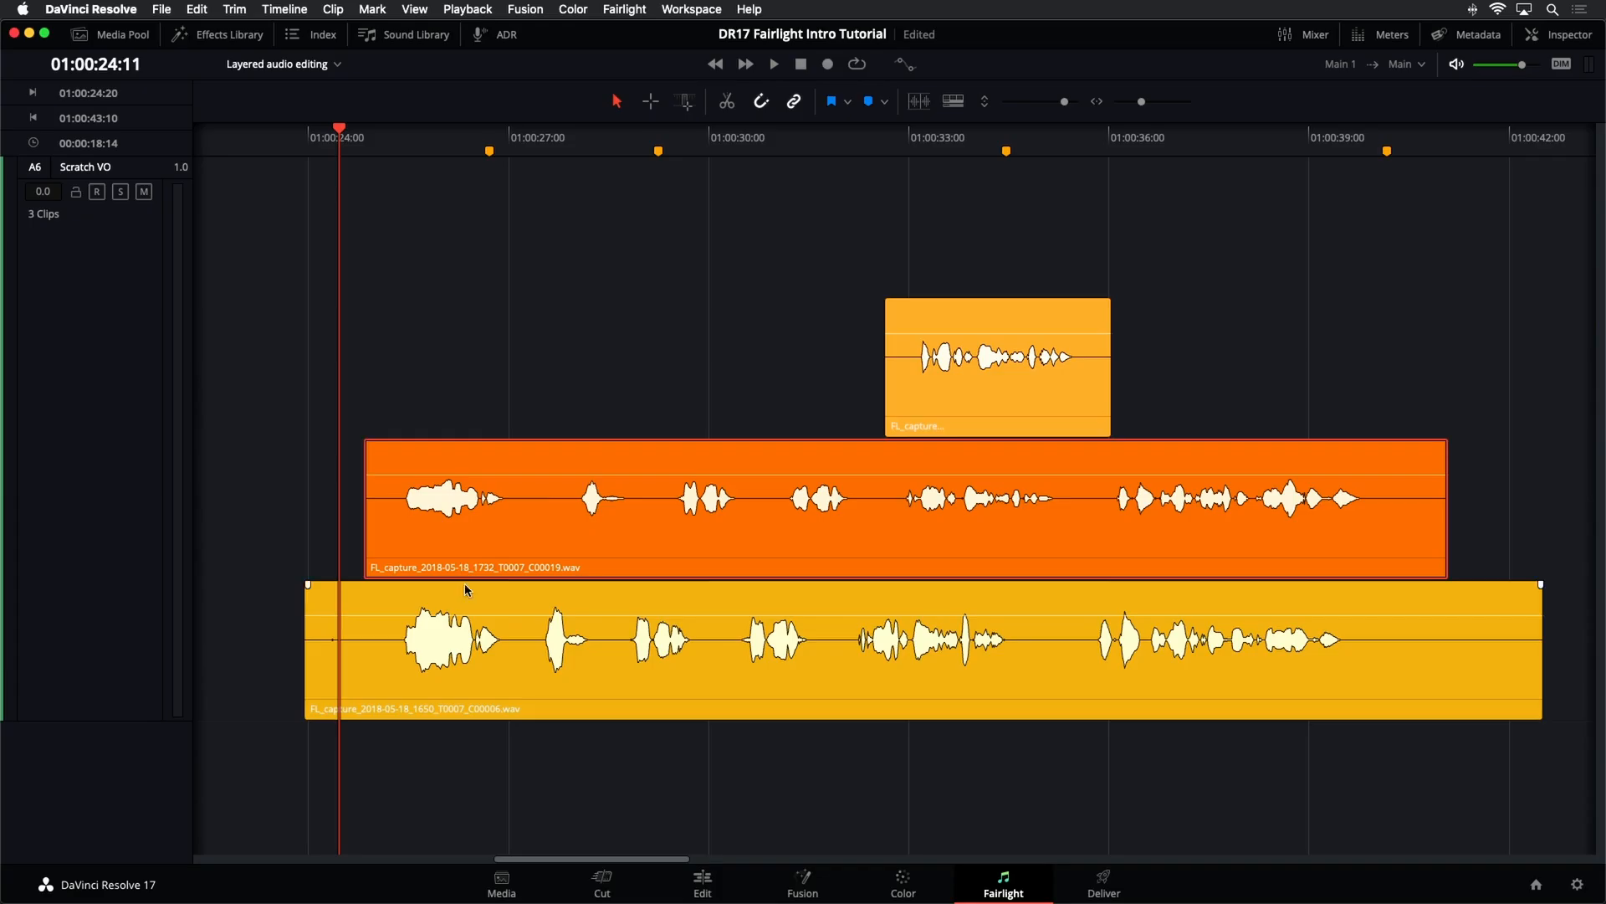
- Play back the aligned first phrase, trim the yellow 1650 take's start to match the orange 1732 take's start, and clear the selection
{"action": "mouse_move", "coordinate": [529, 135]}
{"action": "left_mouse_down"}
{"action": "mouse_move", "coordinate": [542, 135]}
{"action": "mouse_move", "coordinate": [524, 135]}
{"action": "left_mouse_up"}
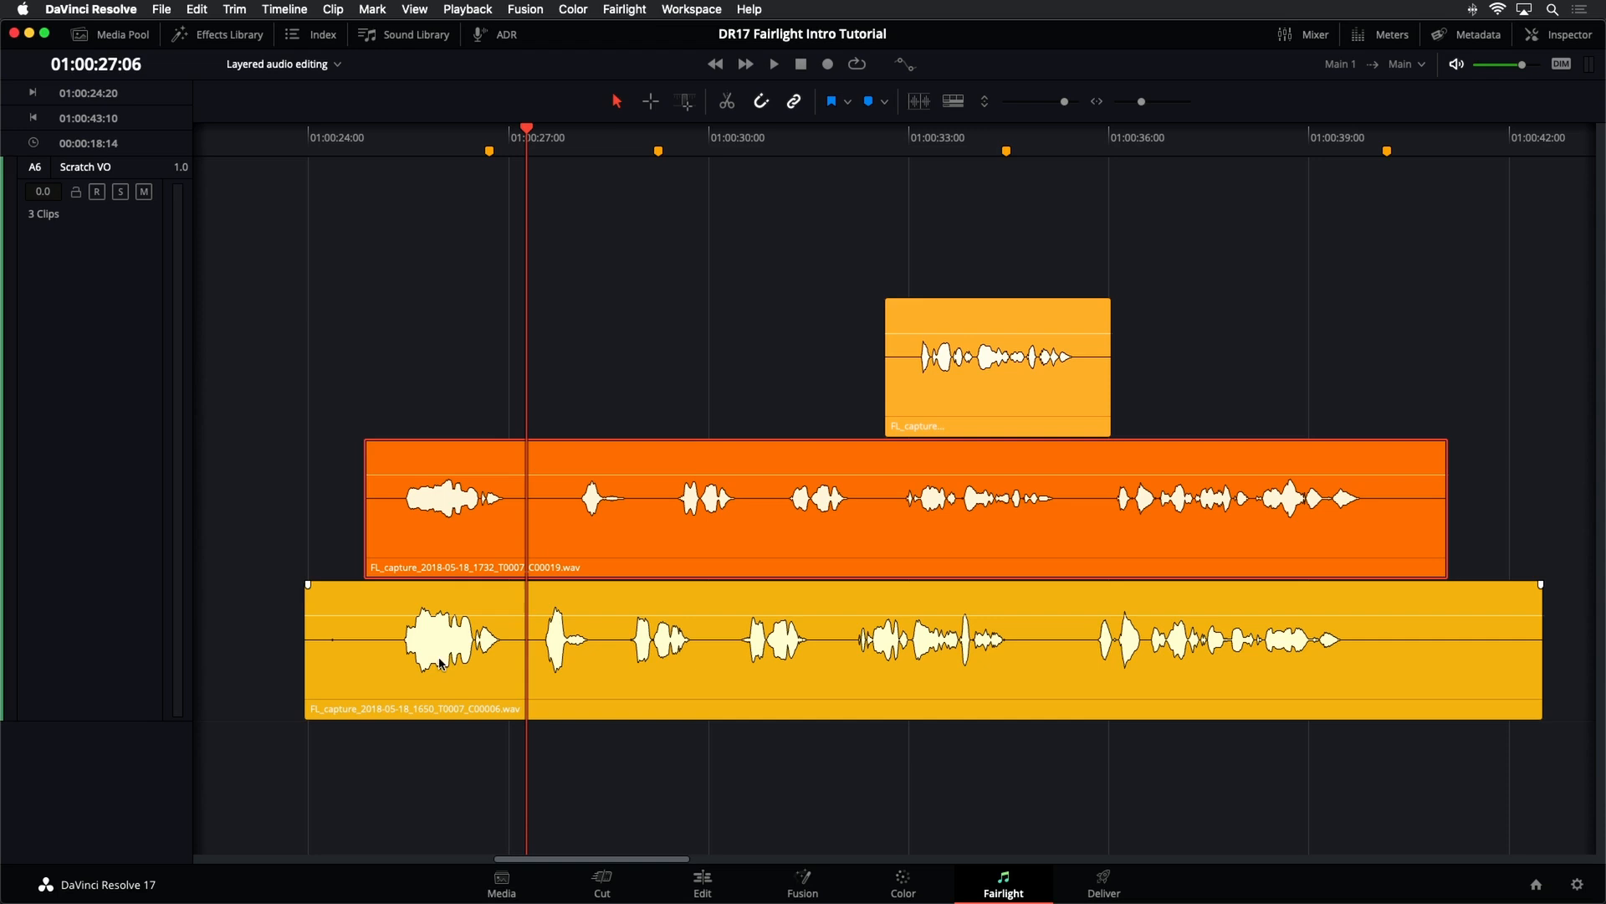
{"action": "left_click", "coordinate": [359, 146]}
{"action": "key", "text": "space"}
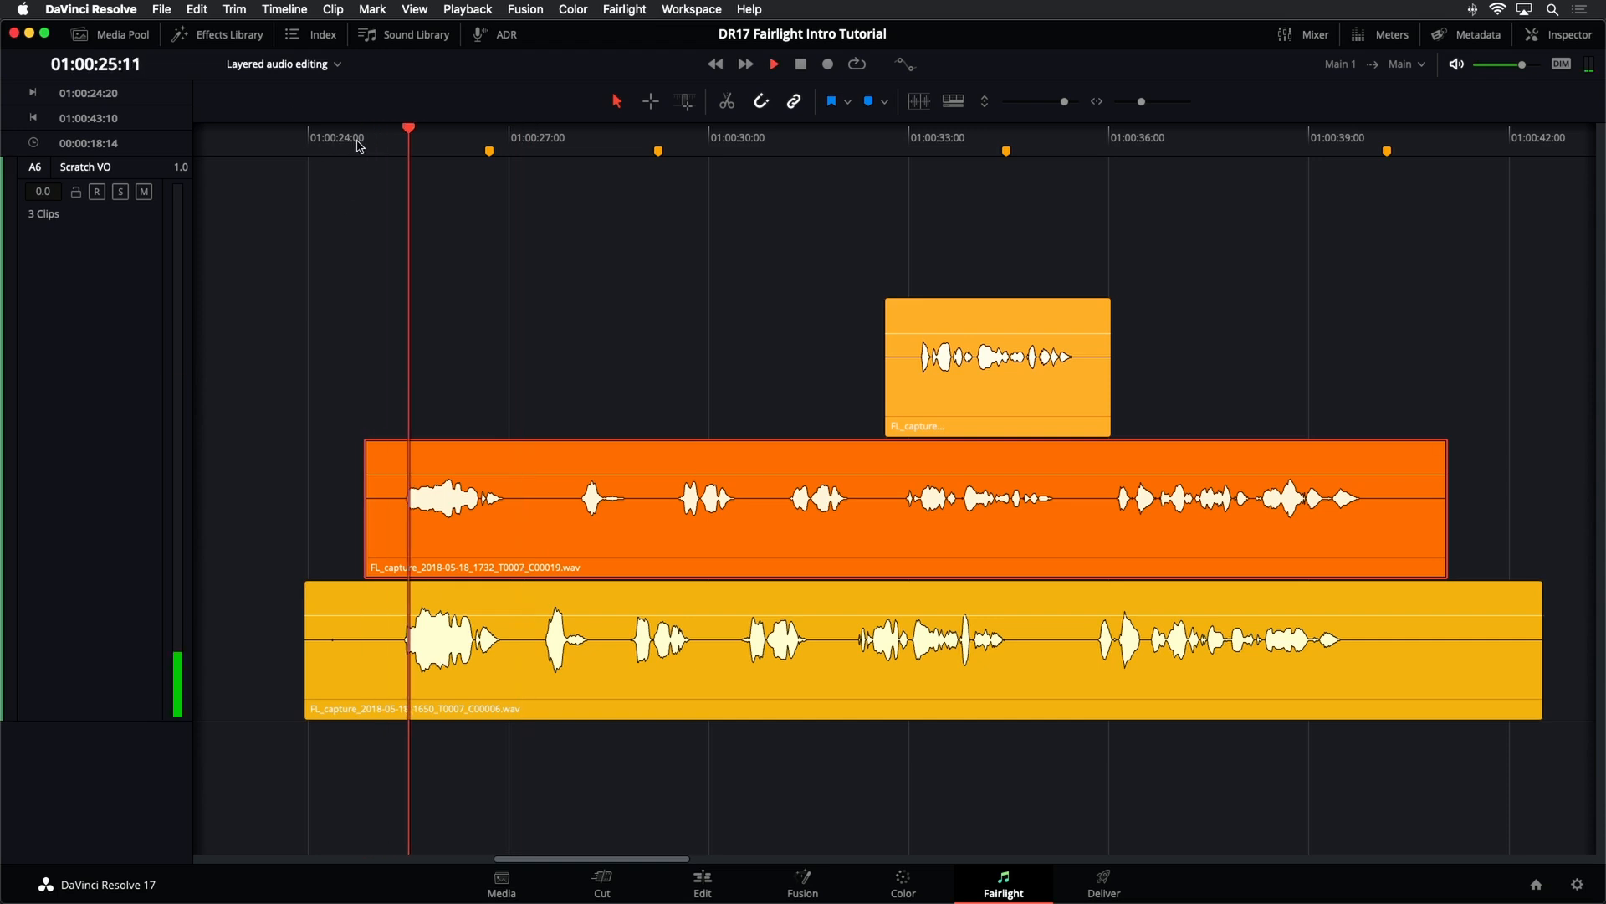
{"action": "key", "text": "space"}
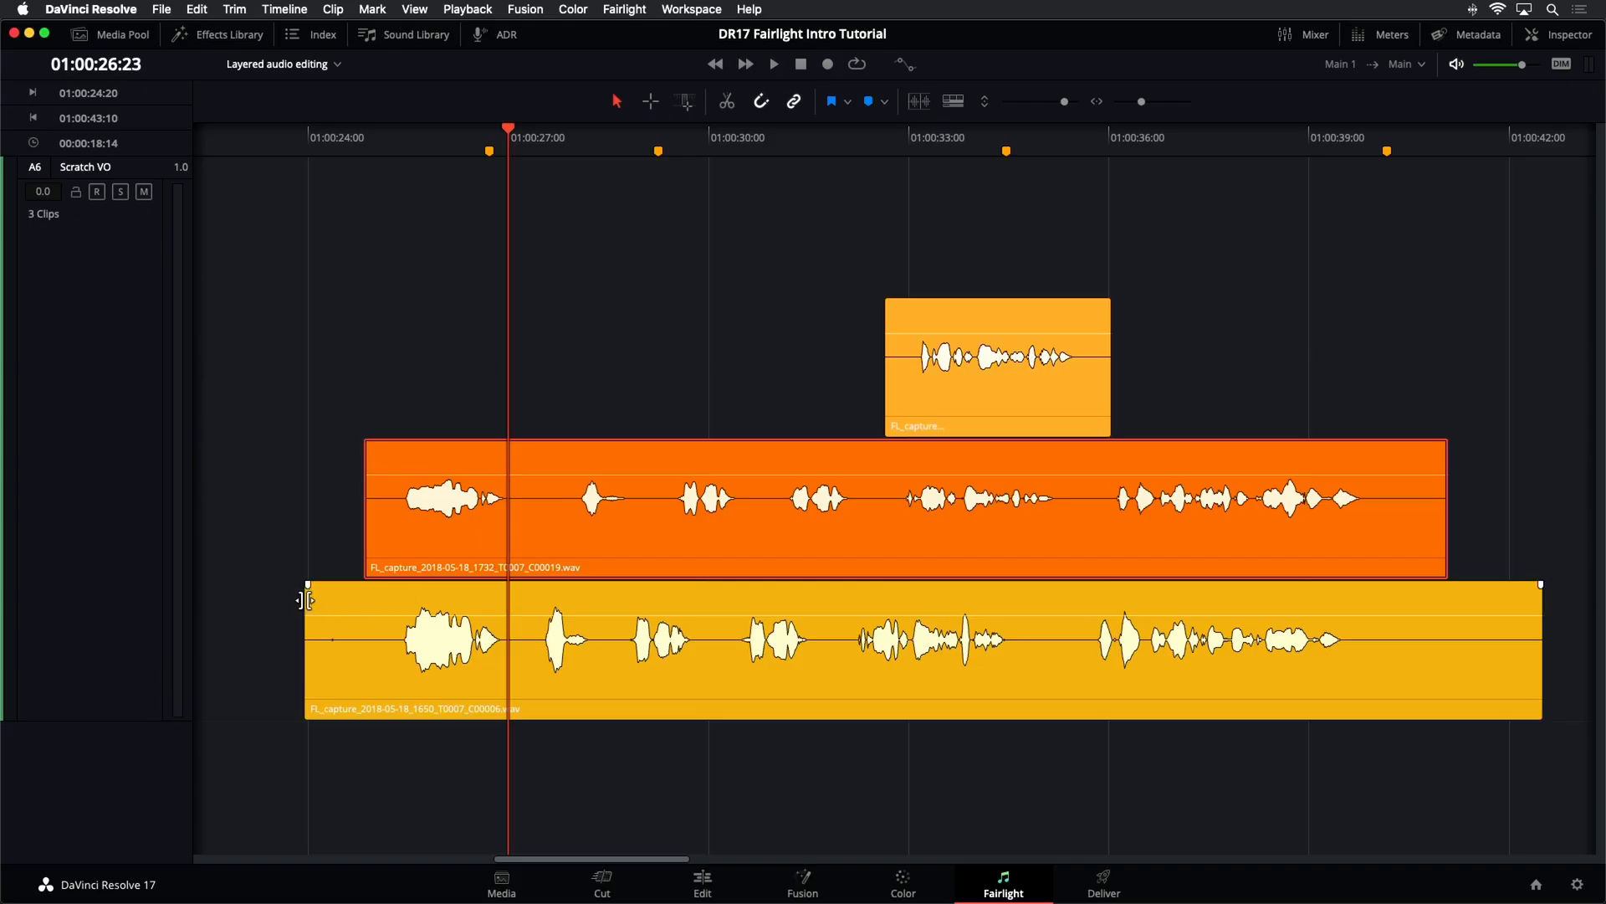
{"action": "left_click_drag", "start_coordinate": [308, 605], "coordinate": [366, 604]}
{"action": "left_click", "coordinate": [488, 405]}
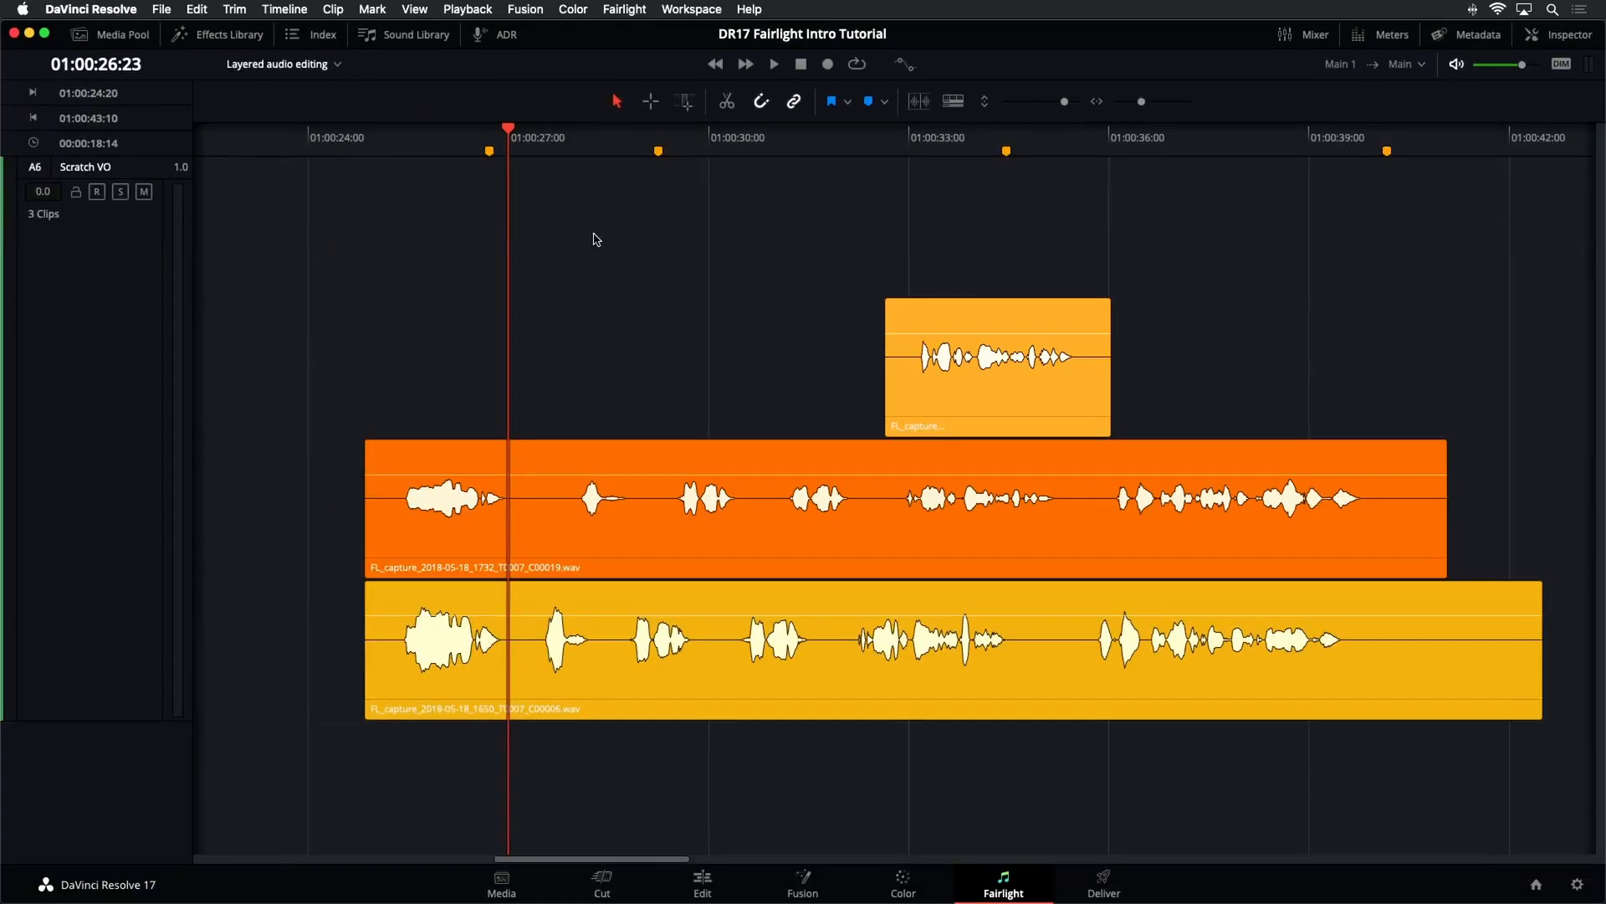
- Try splitting the layered takes at 01:00:27:06 with no clips selected
{"action": "left_click_drag", "start_coordinate": [509, 136], "coordinate": [526, 136]}
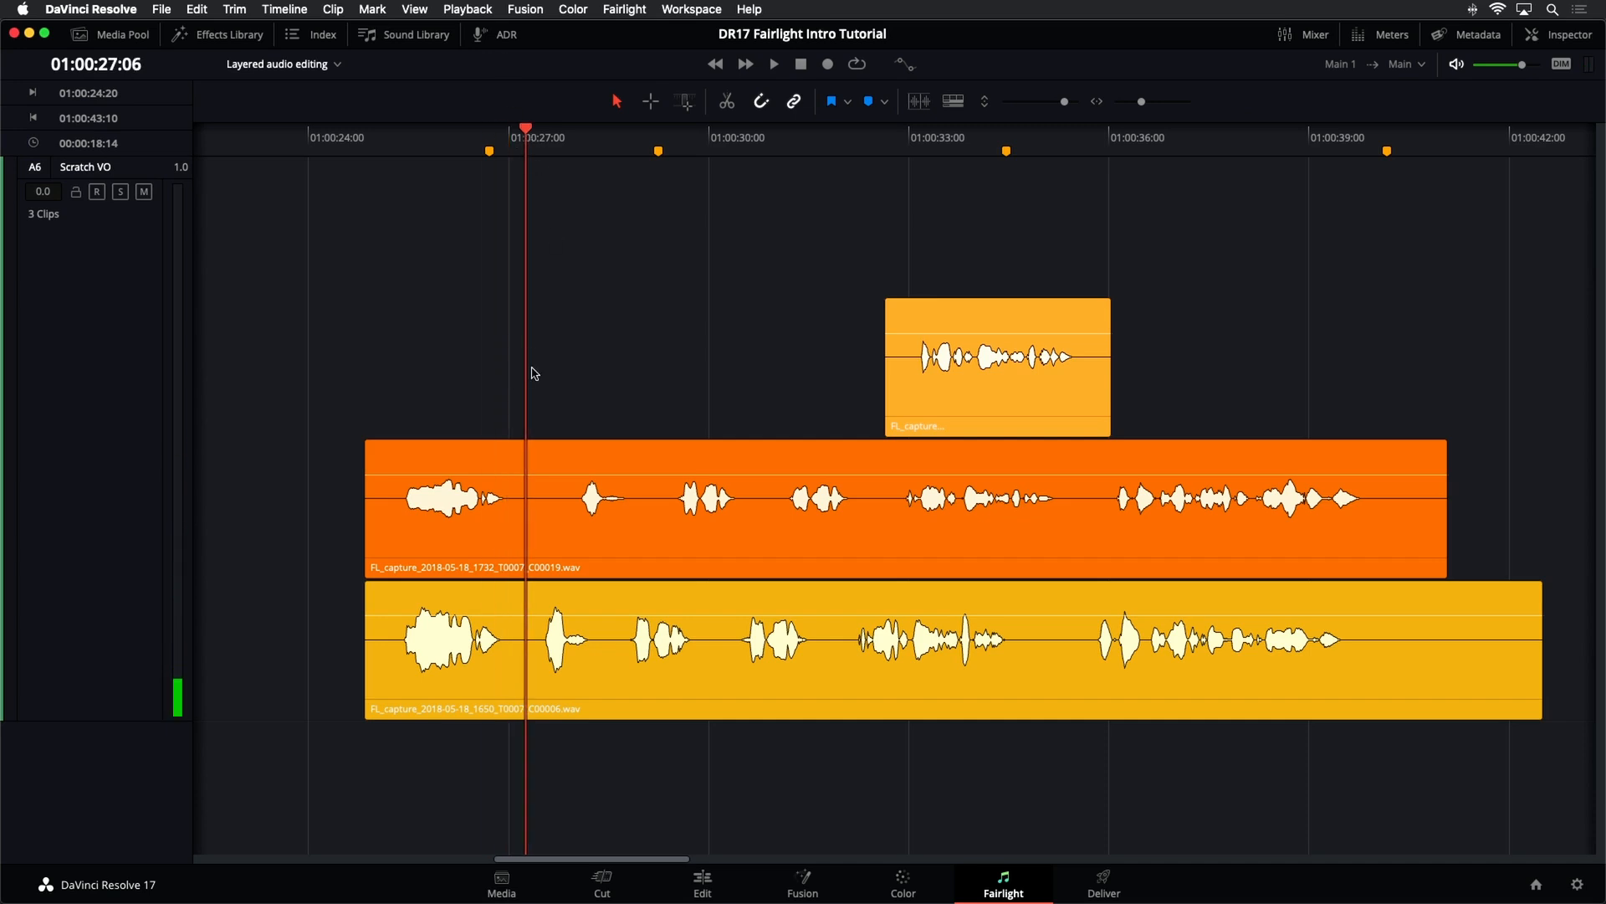
{"action": "key", "text": "super+b"}
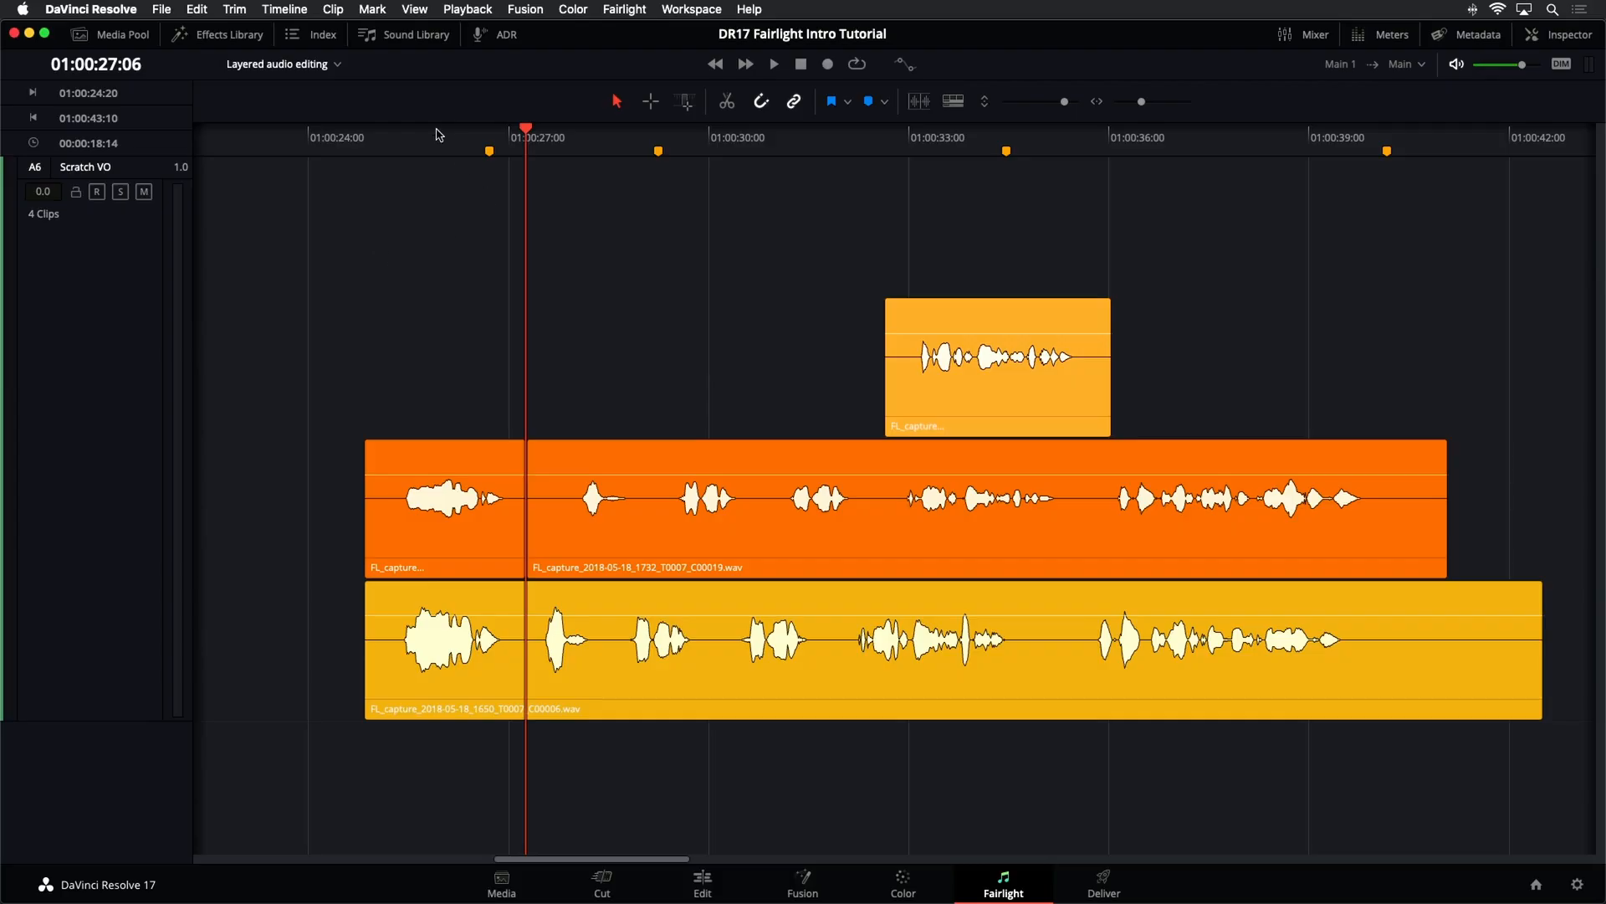
{"action": "left_click", "coordinate": [405, 134]}
{"action": "left_click_drag", "start_coordinate": [405, 134], "coordinate": [403, 134]}
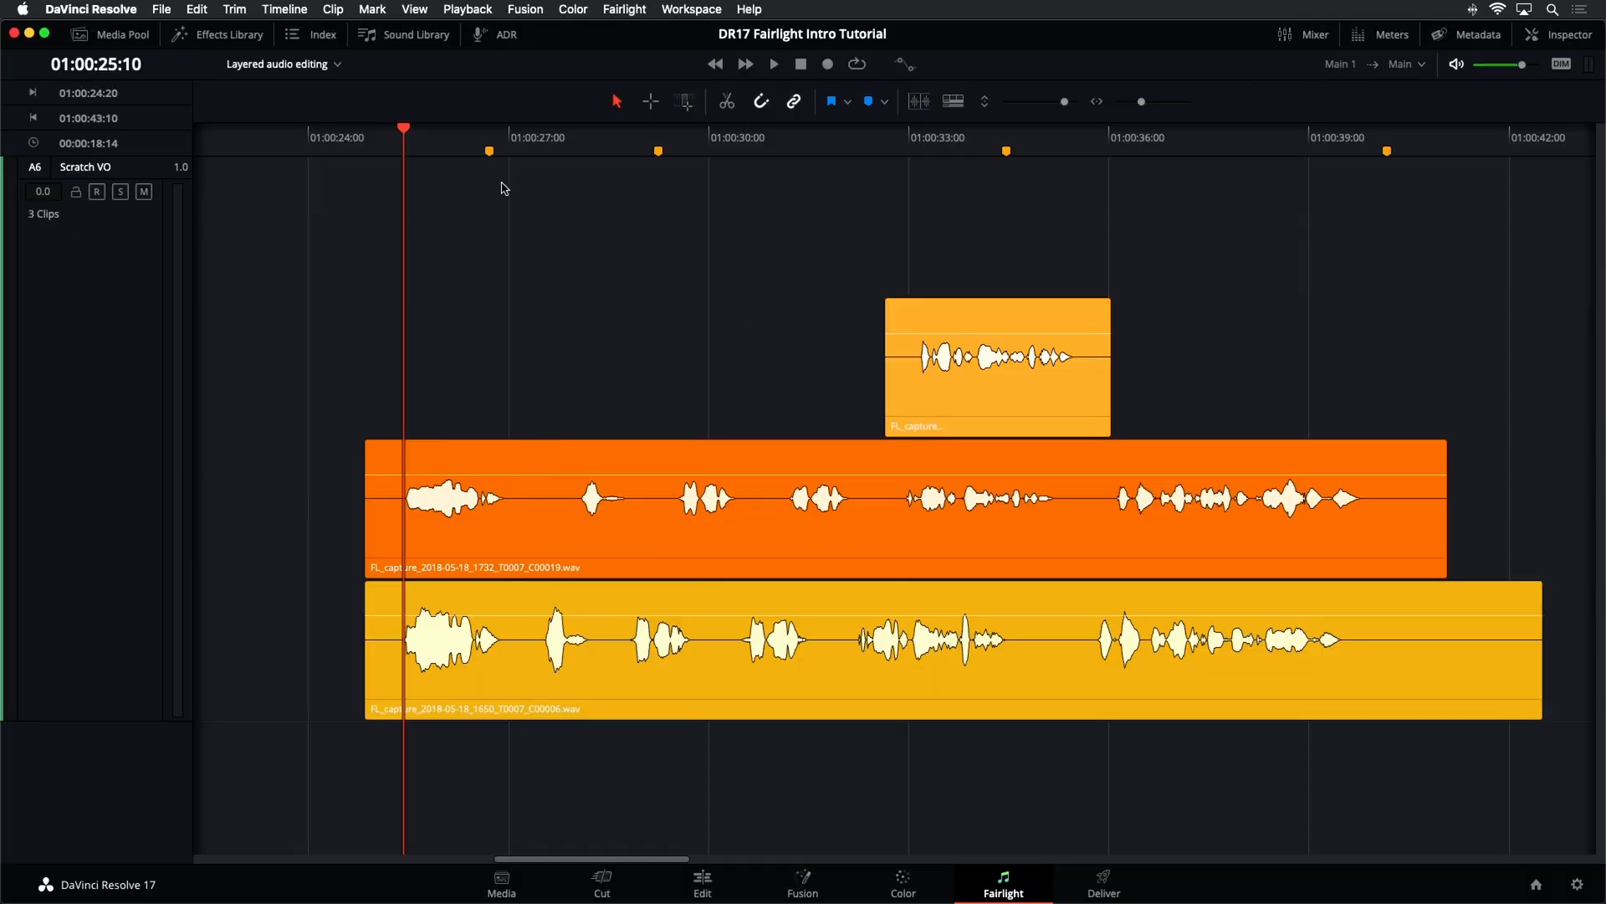
- Select all Scratch VO clips and split the orange and yellow takes after the first phrase at 01:00:27:06
{"action": "left_click", "coordinate": [517, 142]}
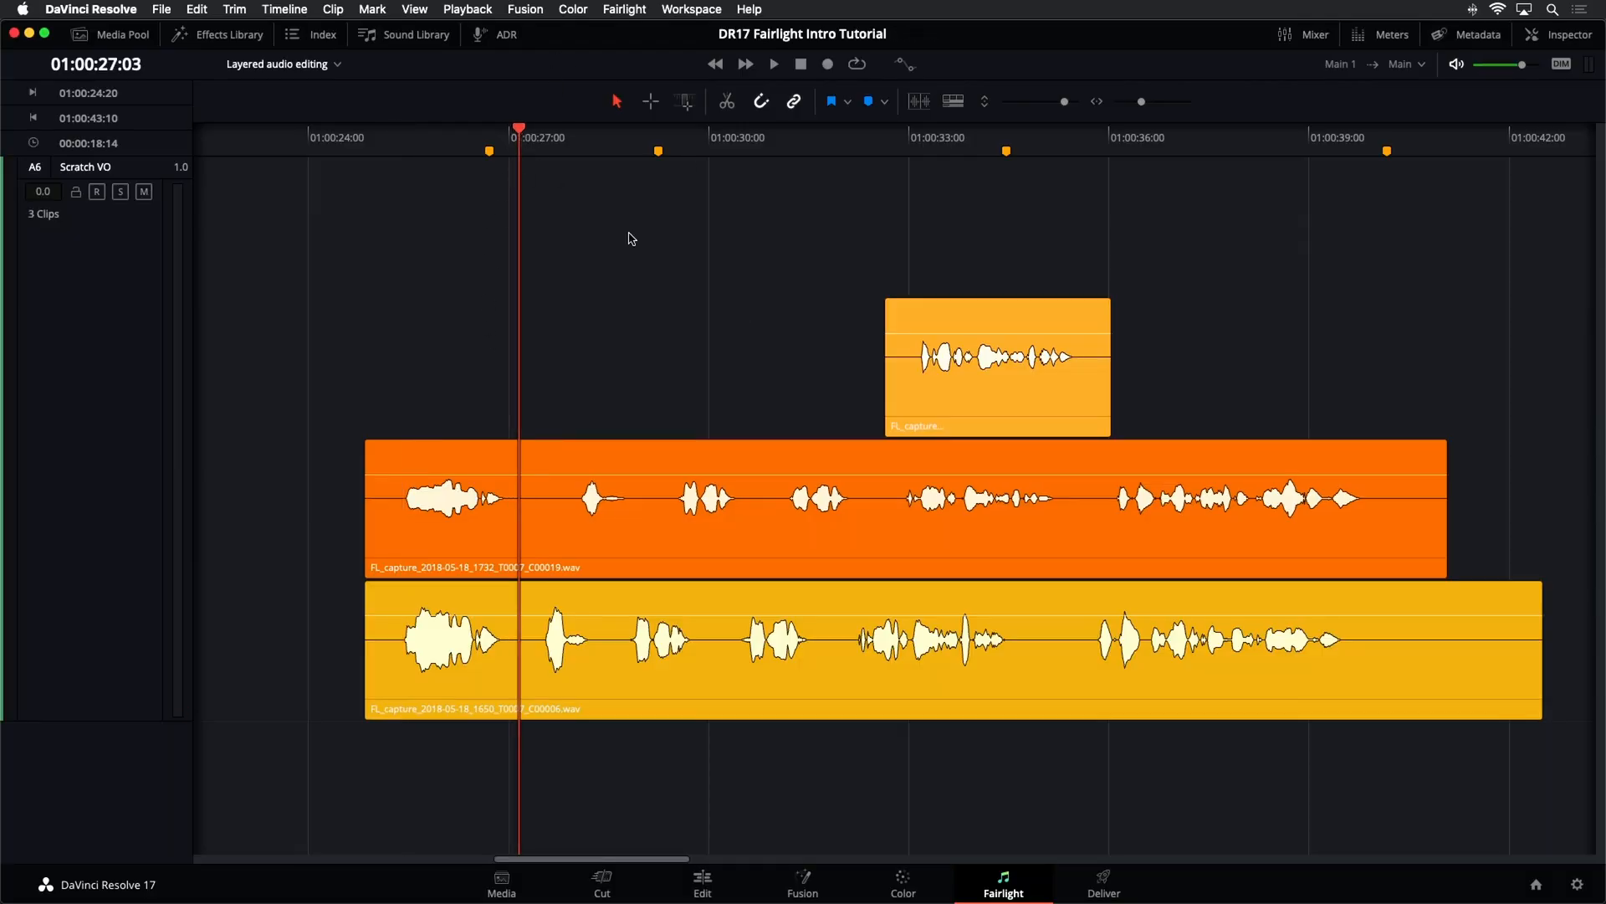
{"action": "key", "text": "super+a"}
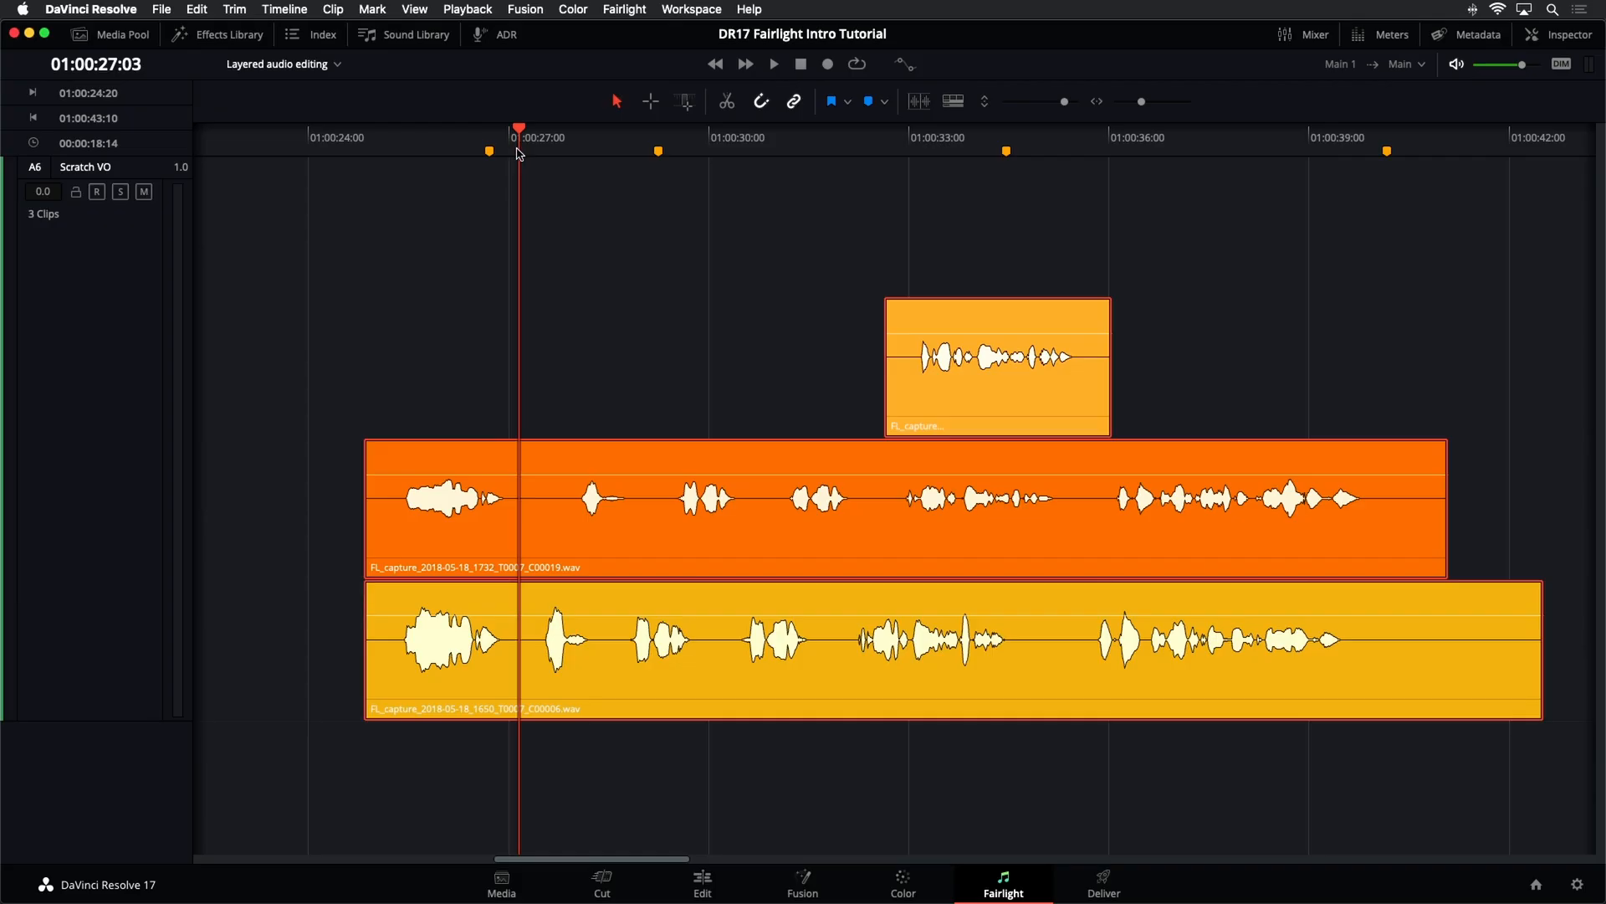
{"action": "left_click", "coordinate": [528, 146]}
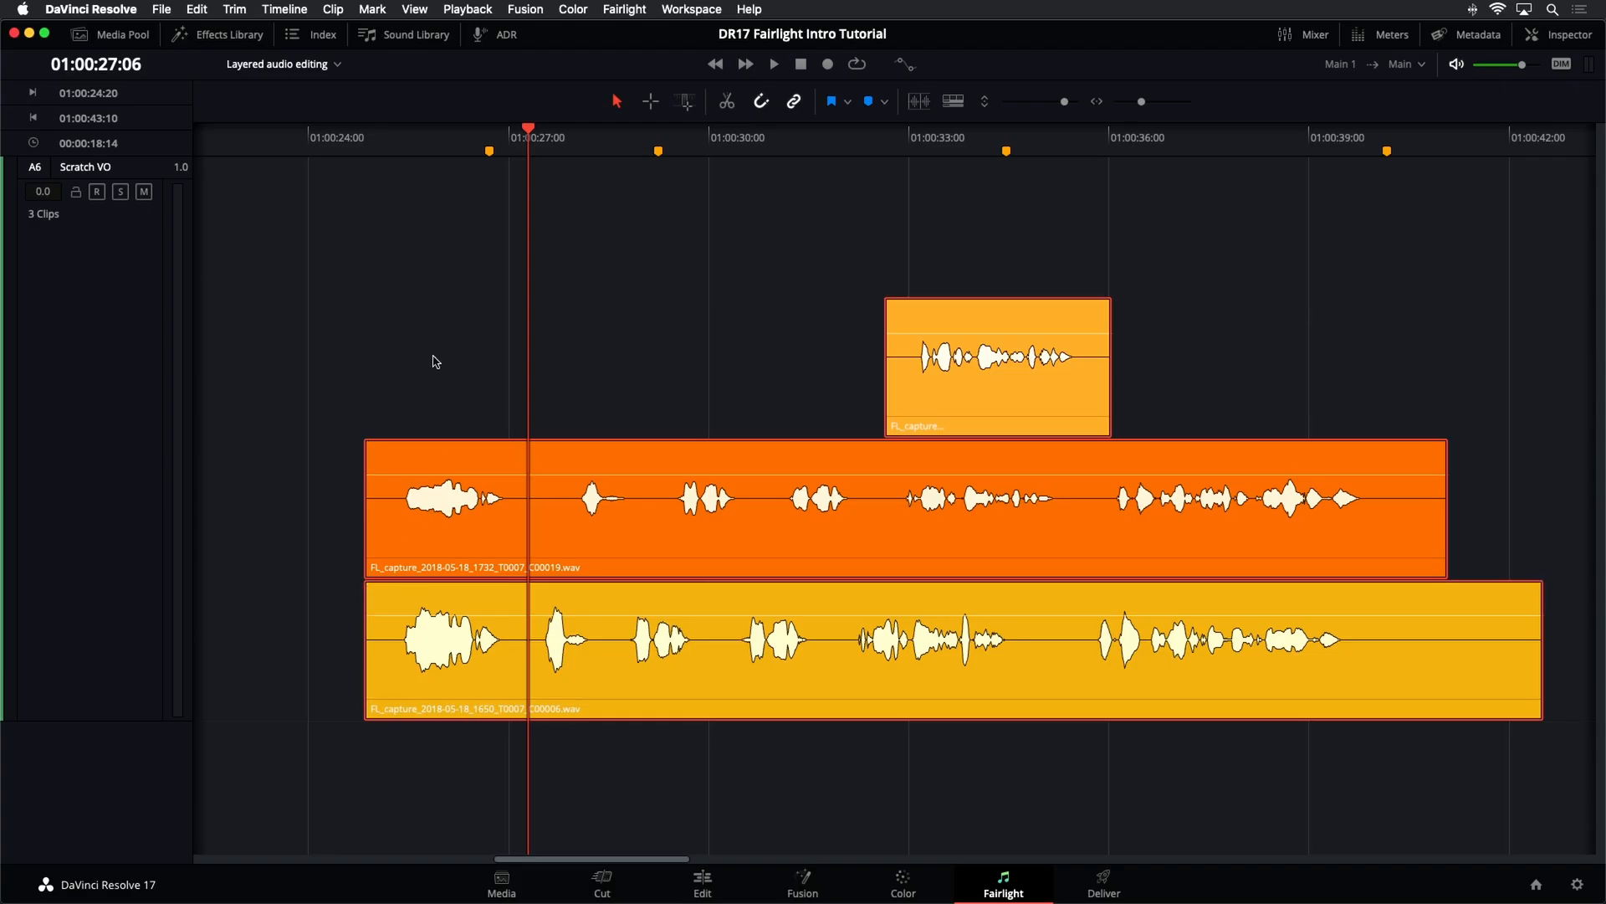
{"action": "key", "text": "super+b"}
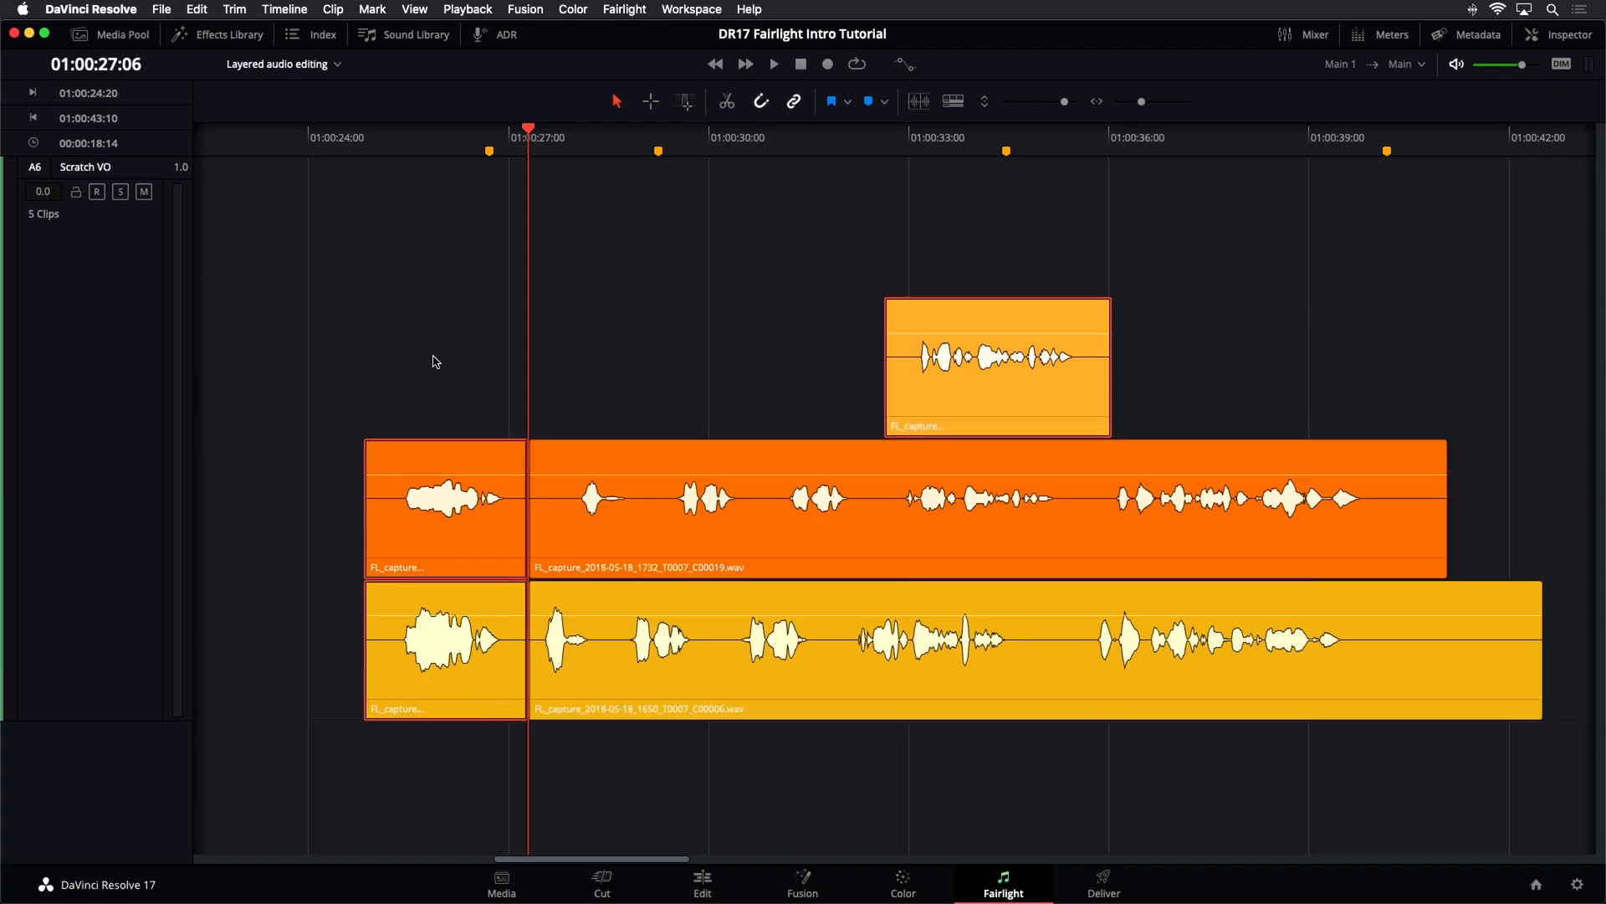
- Using 01:00:28:09 as reference, nudge the second yellow segment later to align its first phrase with the orange one, and trim the orange segment's start to match
{"action": "left_click_drag", "start_coordinate": [539, 143], "coordinate": [604, 143]}
{"action": "left_click", "coordinate": [610, 621]}
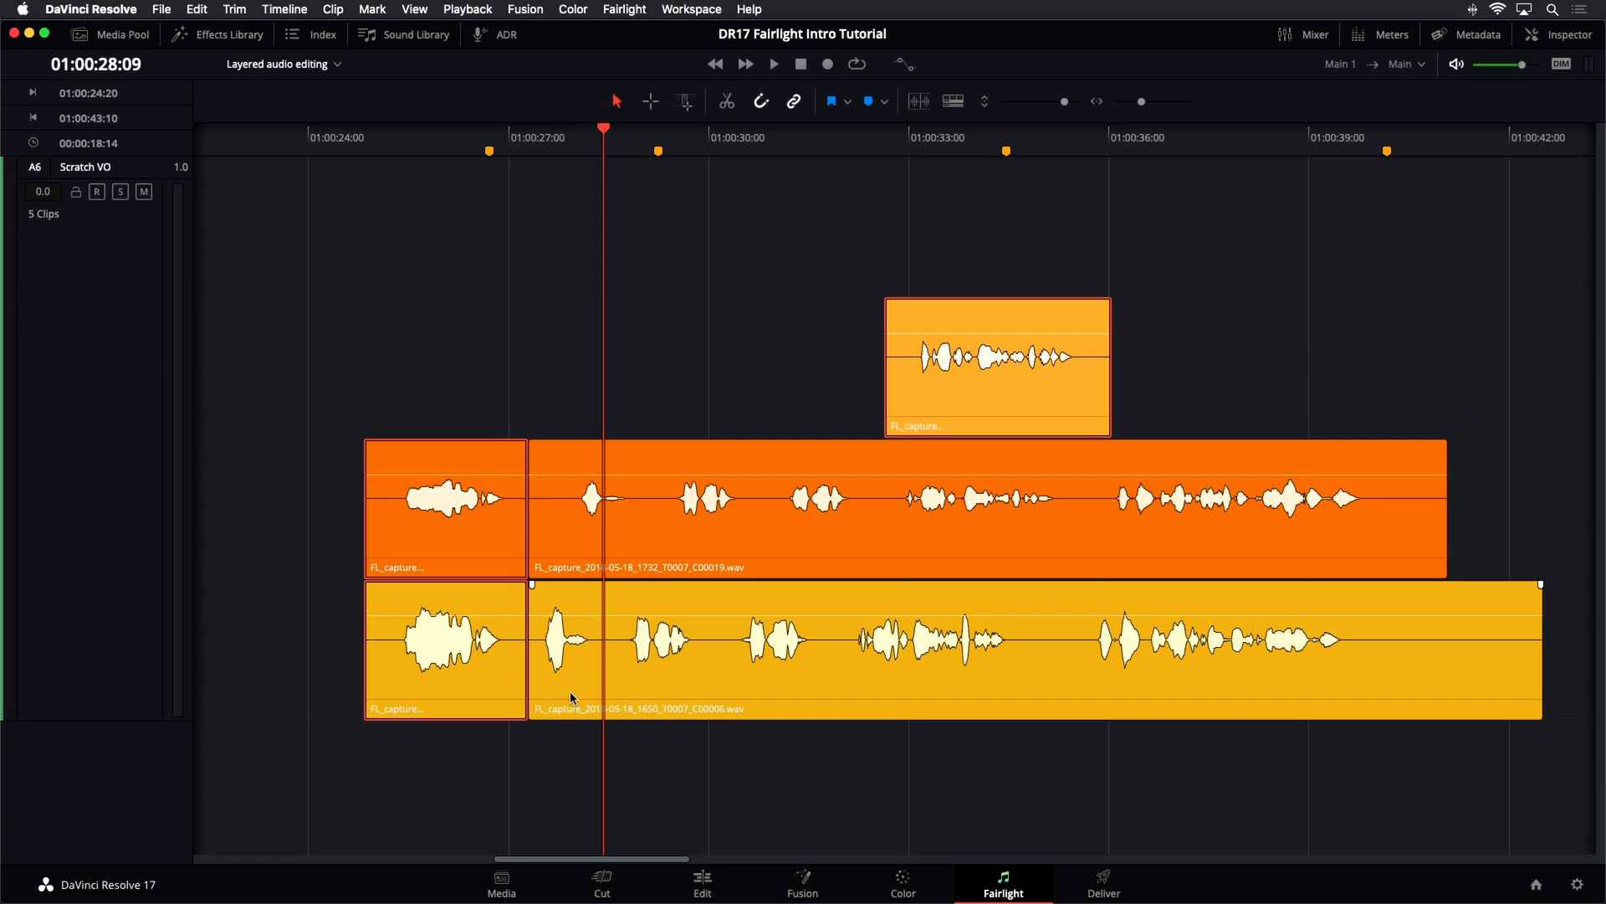
{"action": "left_click", "coordinate": [857, 685]}
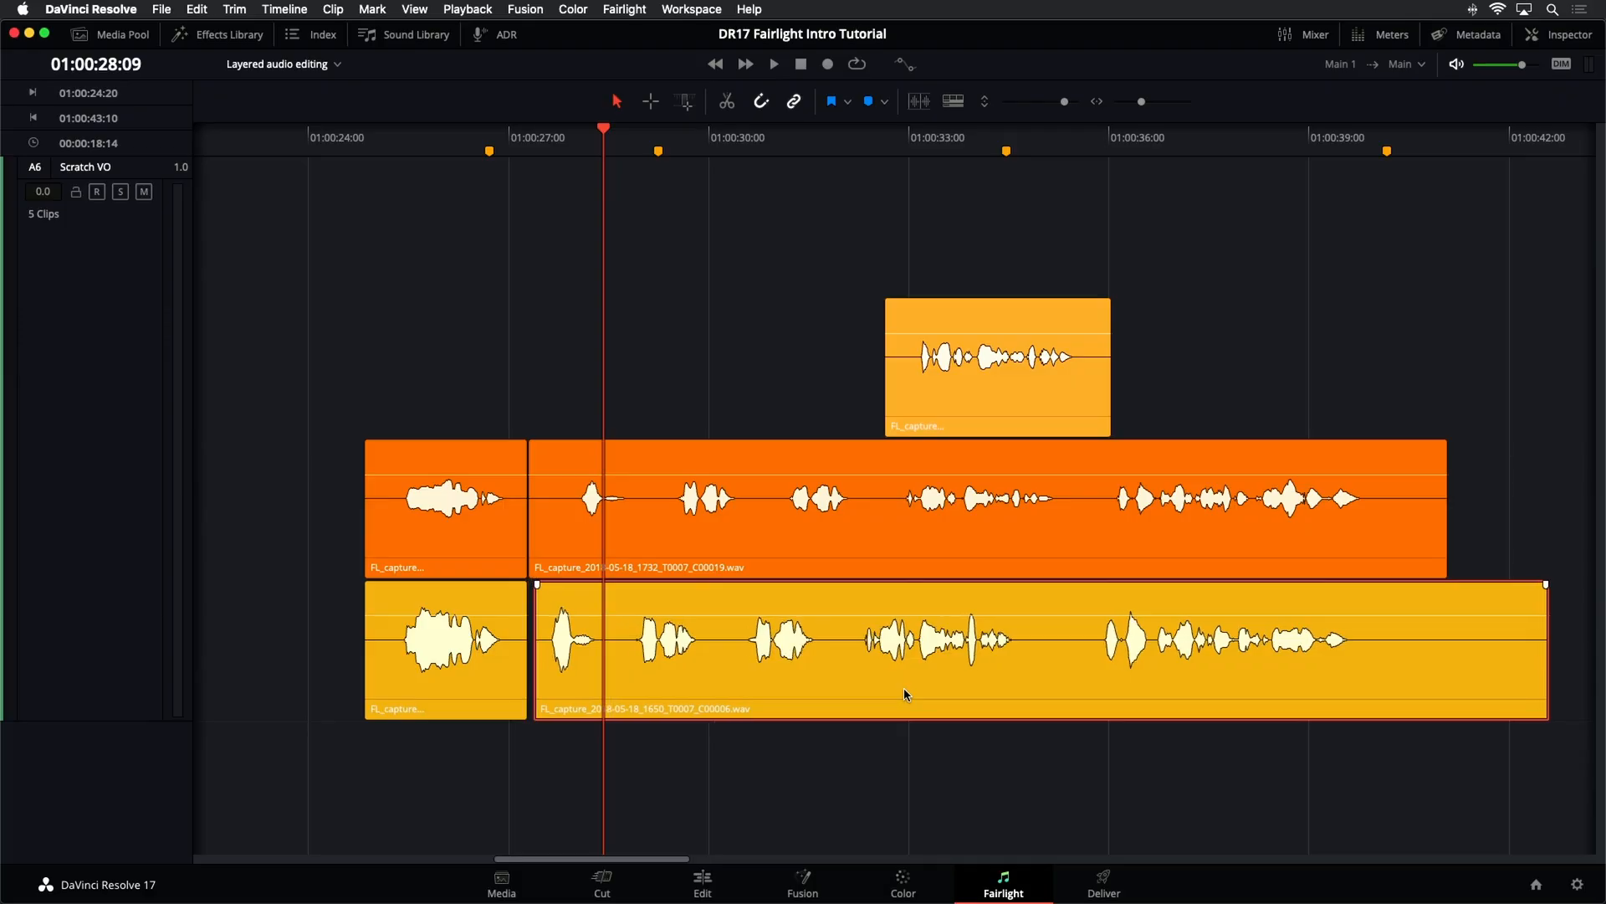
{"action": "key", "text": "period"}
{"action": "key", "text": "period"}
{"action": "key", "text": "period"}
{"action": "key", "text": "period"}
{"action": "key", "text": "period"}
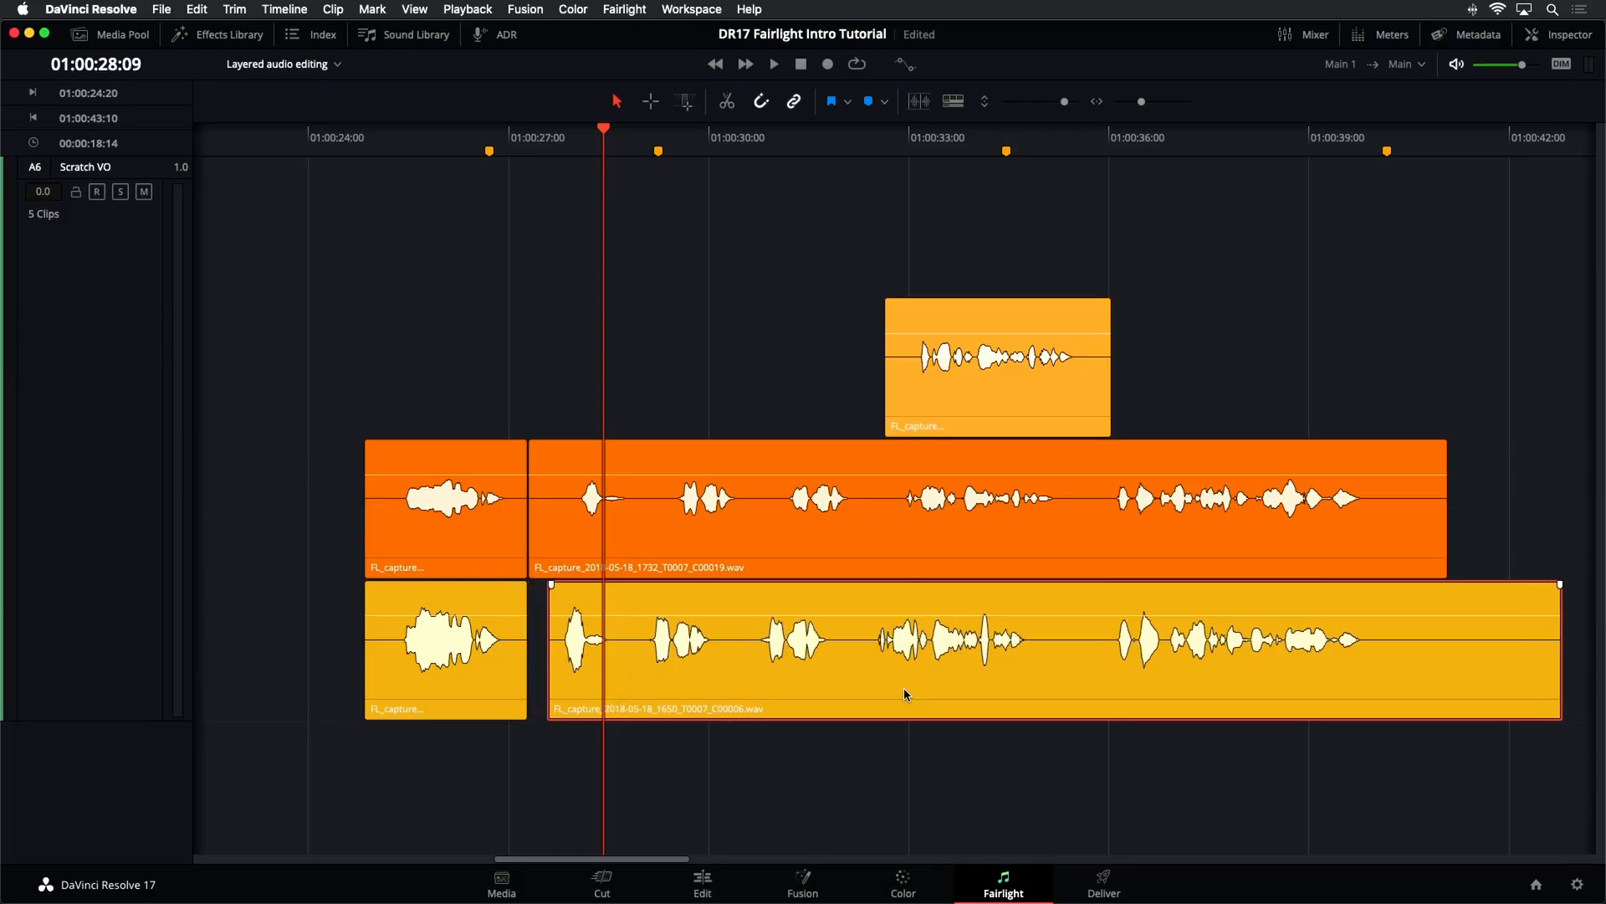
{"action": "key", "text": "comma"}
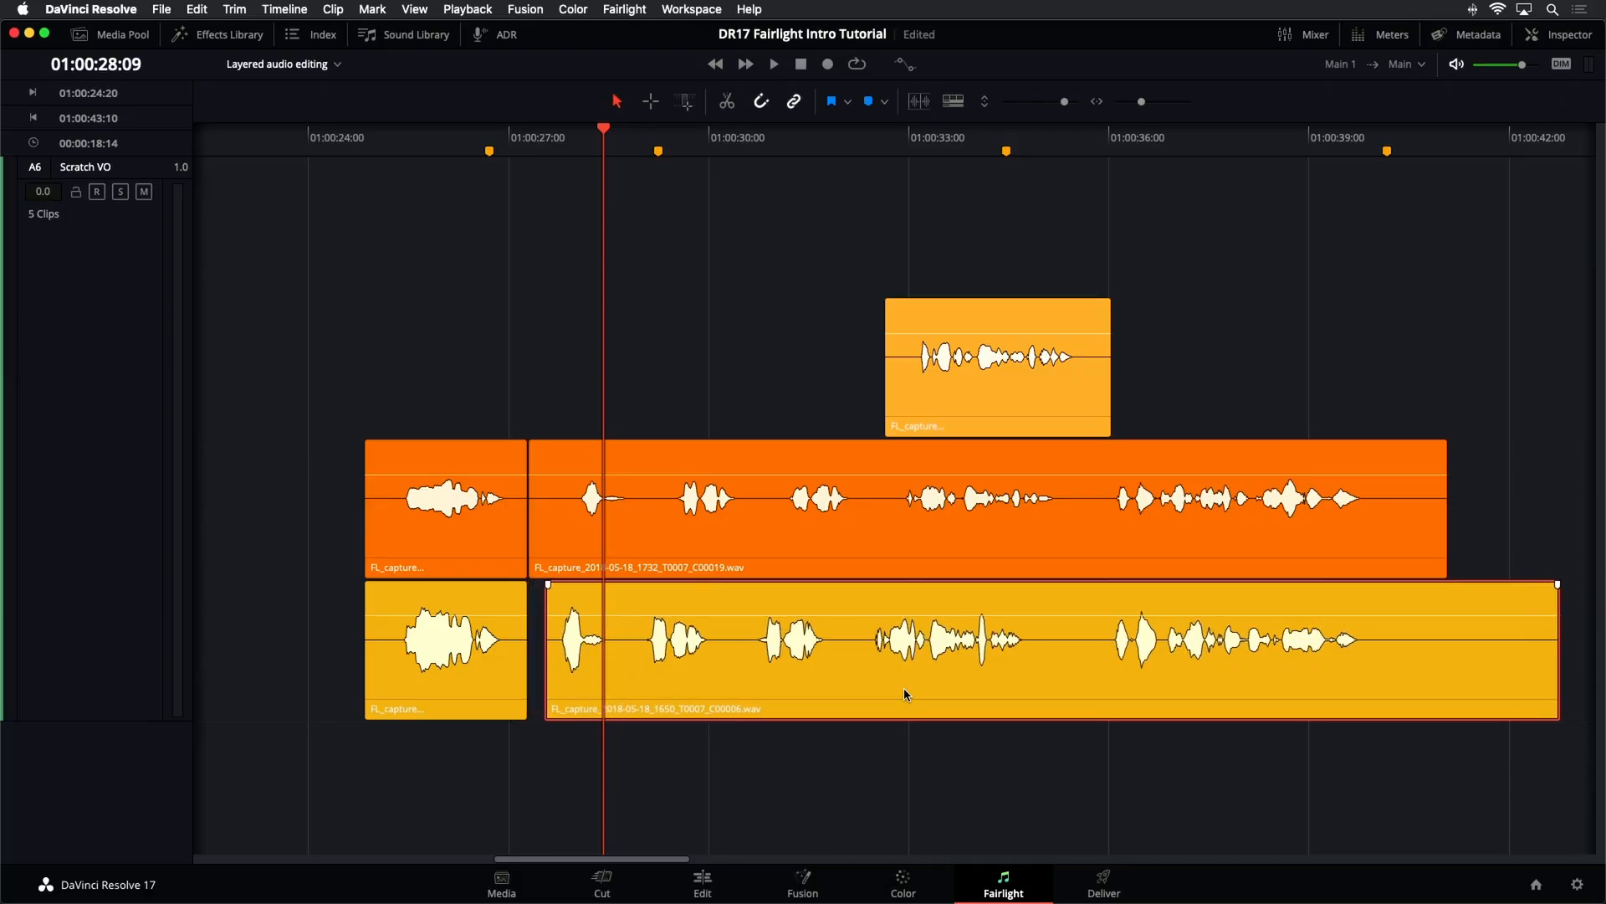
{"action": "key", "text": "period"}
{"action": "key", "text": "period"}
{"action": "key", "text": "period"}
{"action": "key", "text": "period"}
{"action": "key", "text": "period"}
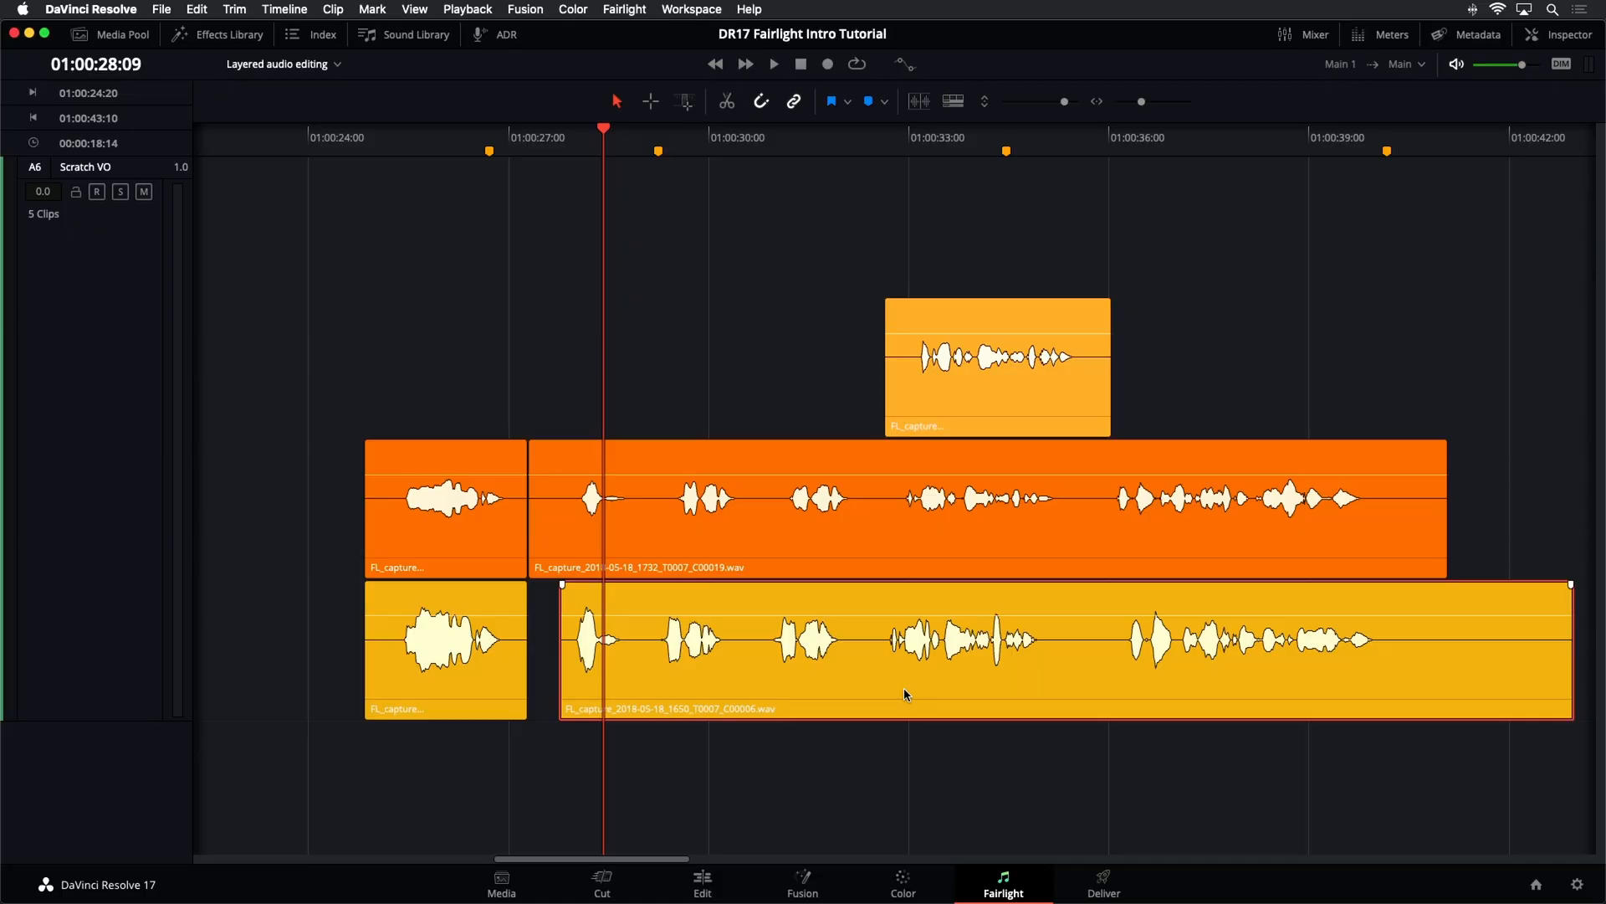
{"action": "left_click_drag", "start_coordinate": [535, 542], "coordinate": [560, 542]}
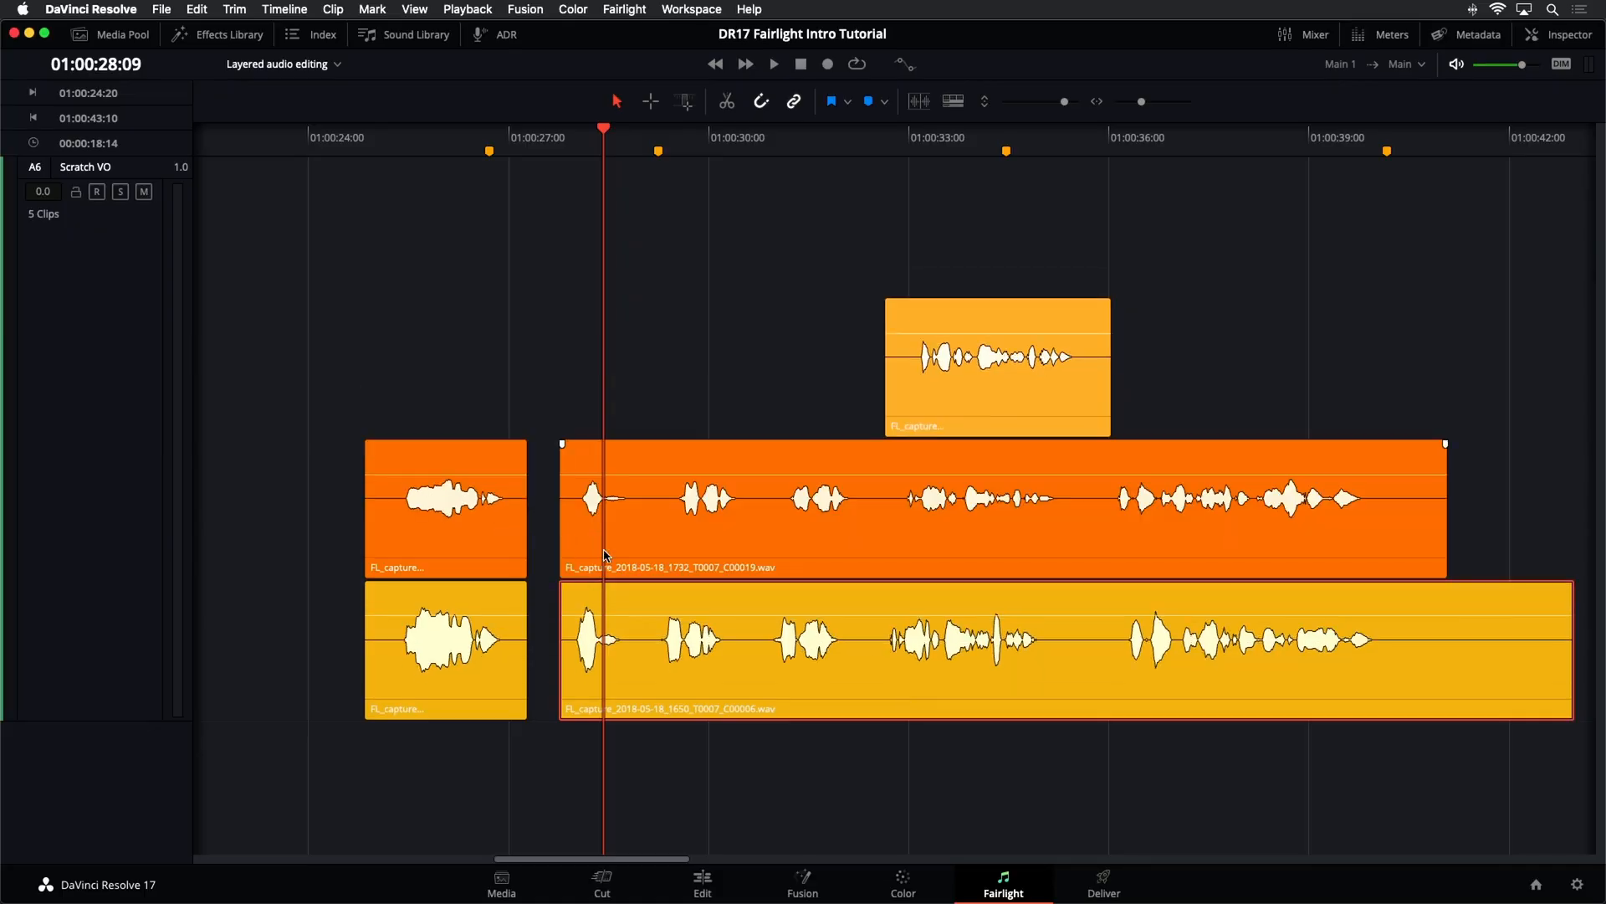
- Select all clips, split the orange and yellow takes after the second phrase at 01:00:28:23, and clear the selection
{"action": "left_click_drag", "start_coordinate": [636, 146], "coordinate": [642, 144]}
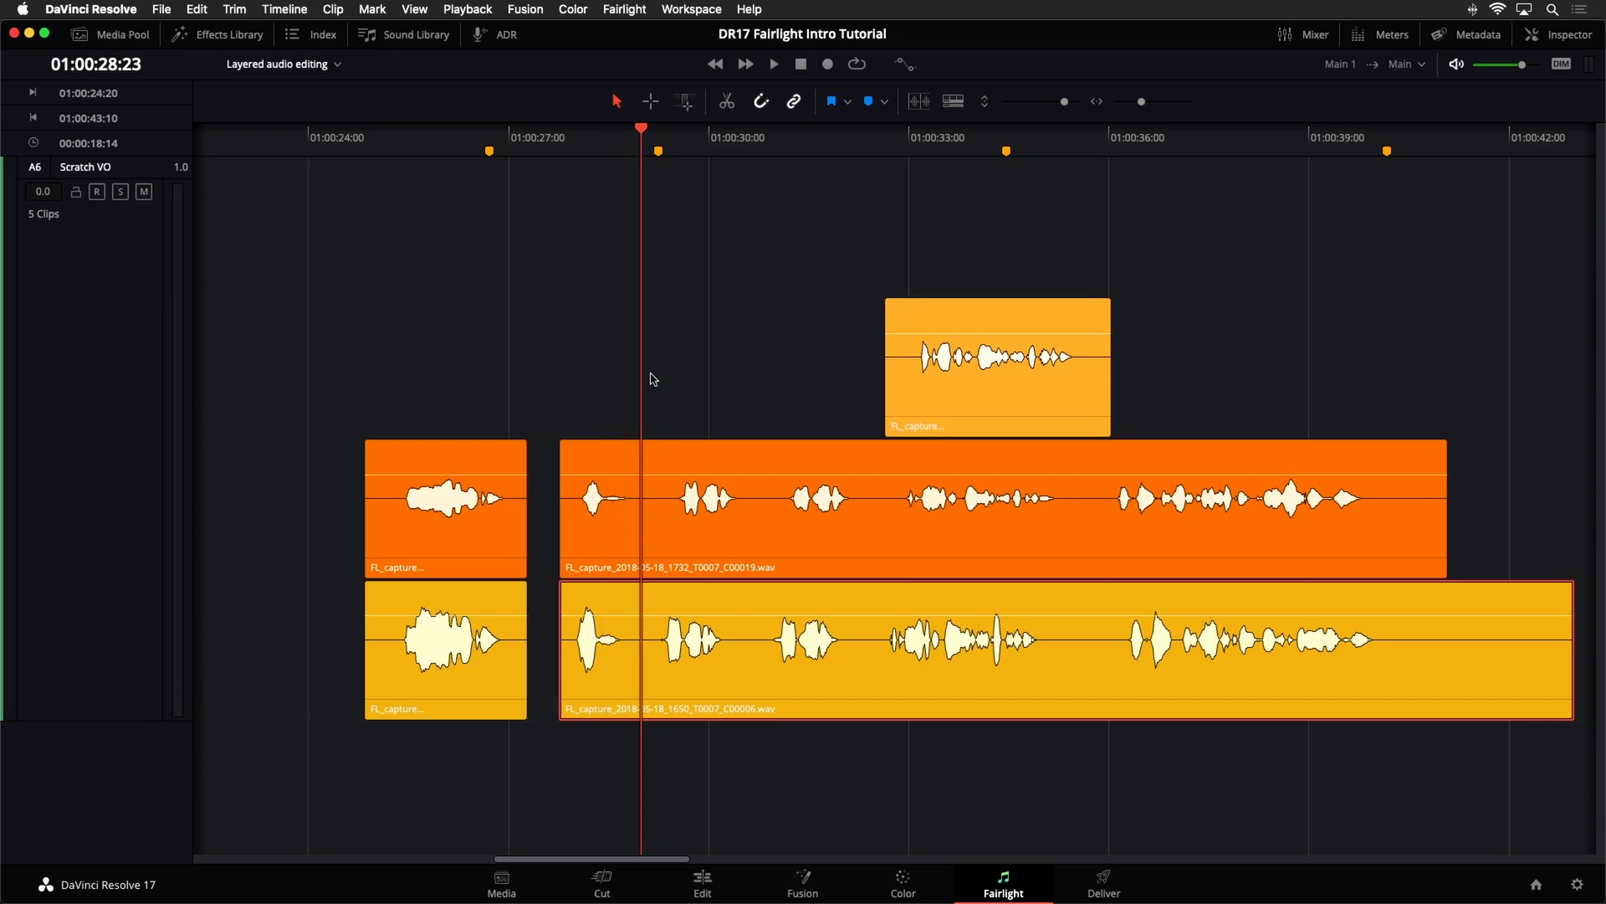
{"action": "key", "text": "super+a"}
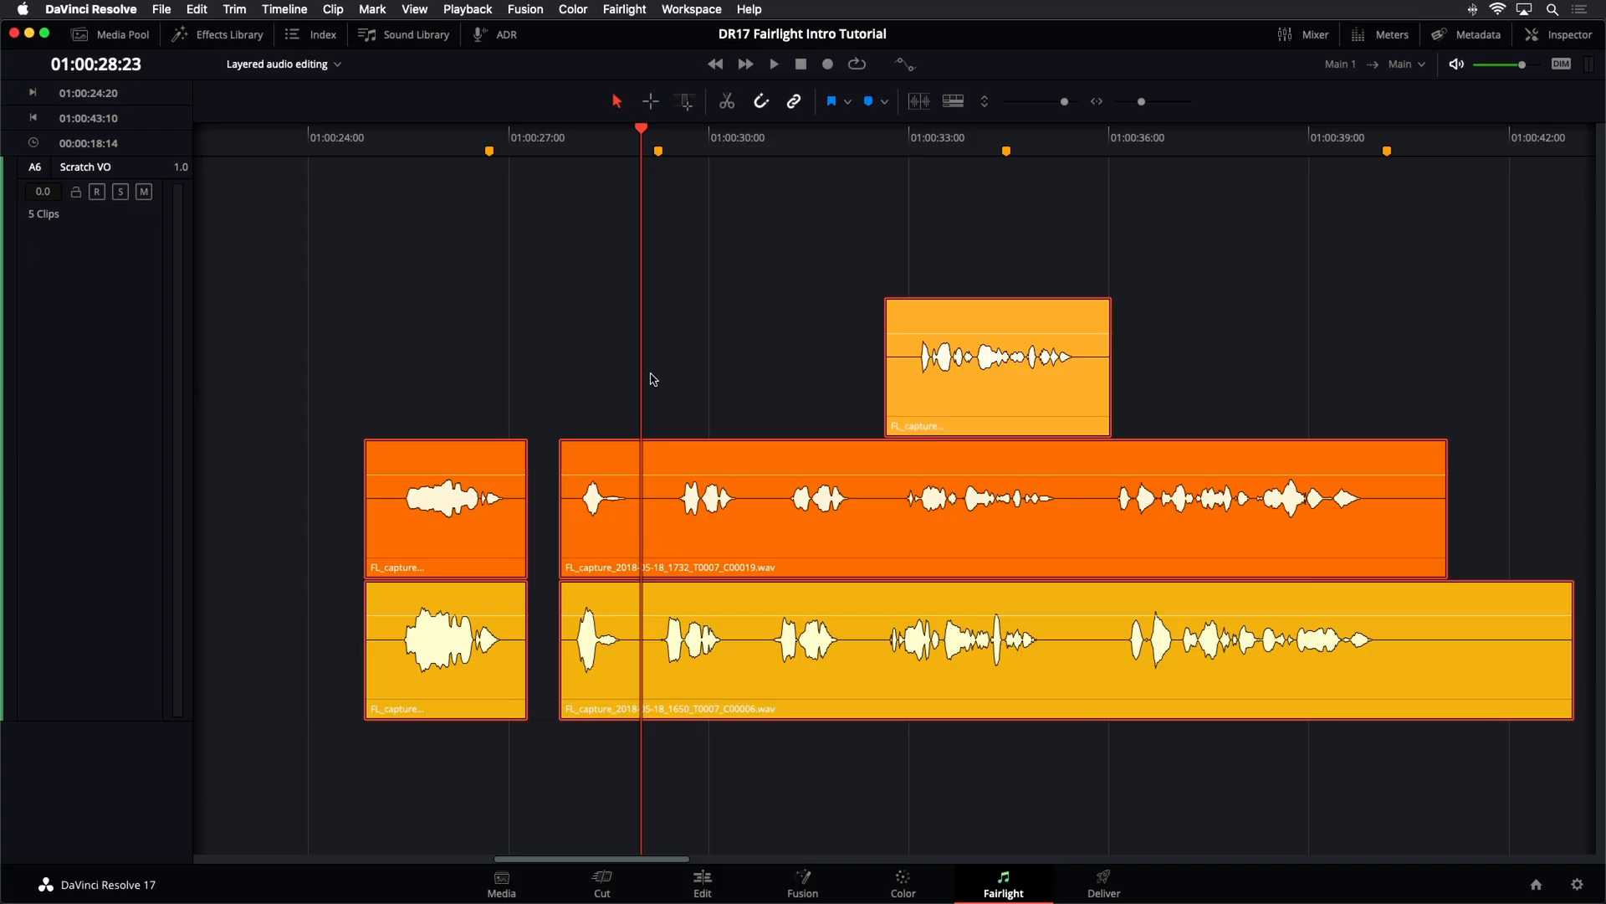
{"action": "key", "text": "super+b"}
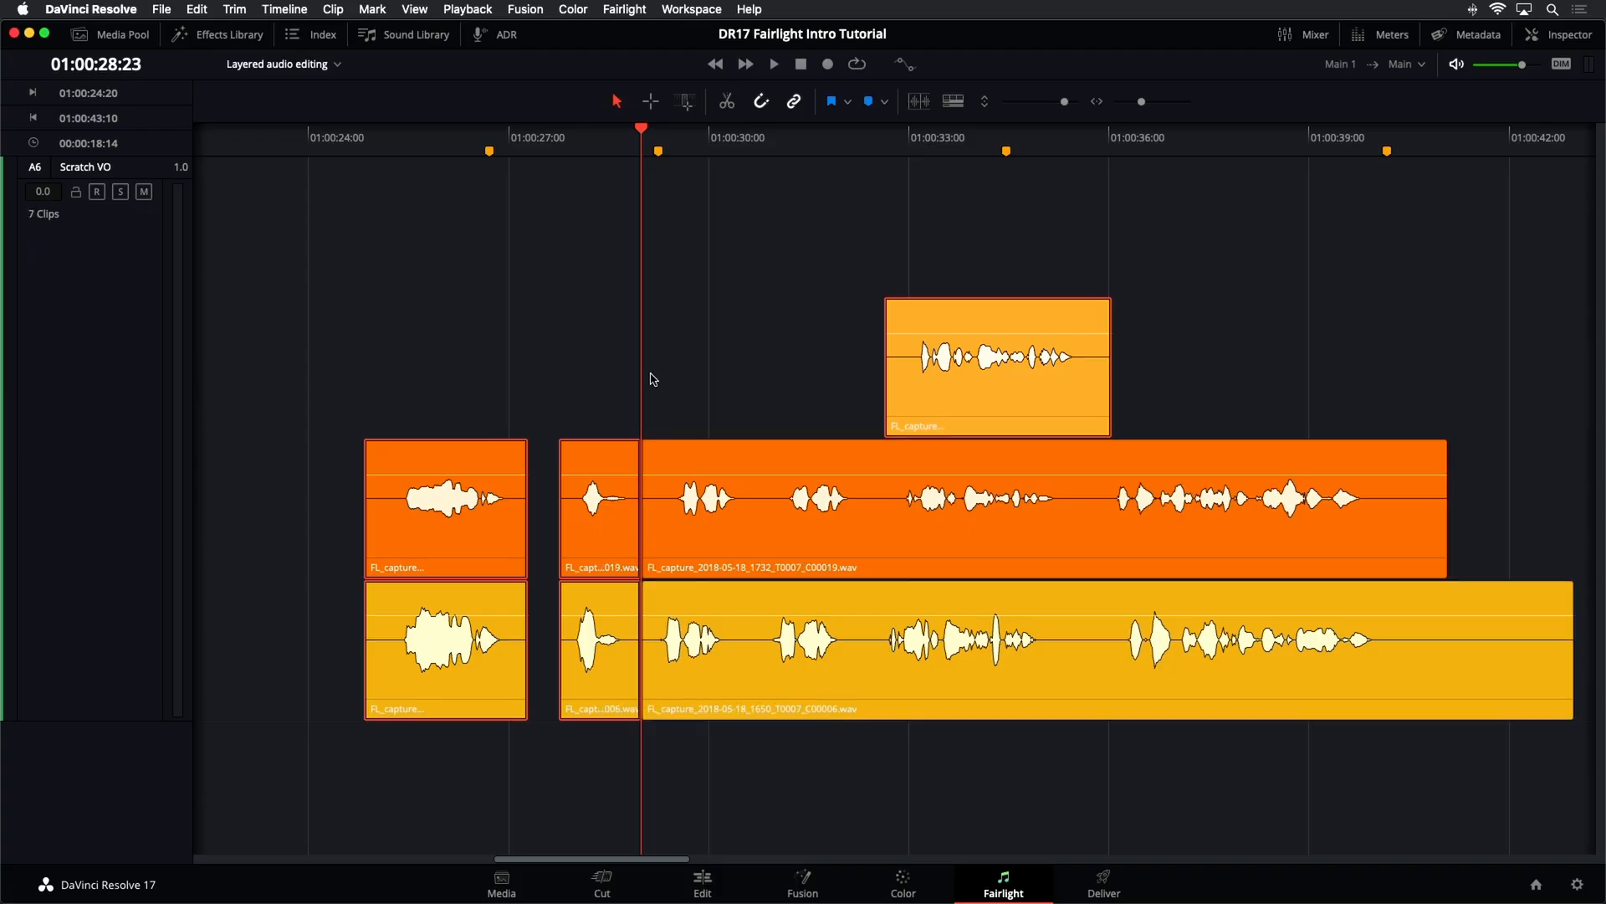
{"action": "left_click", "coordinate": [688, 324]}
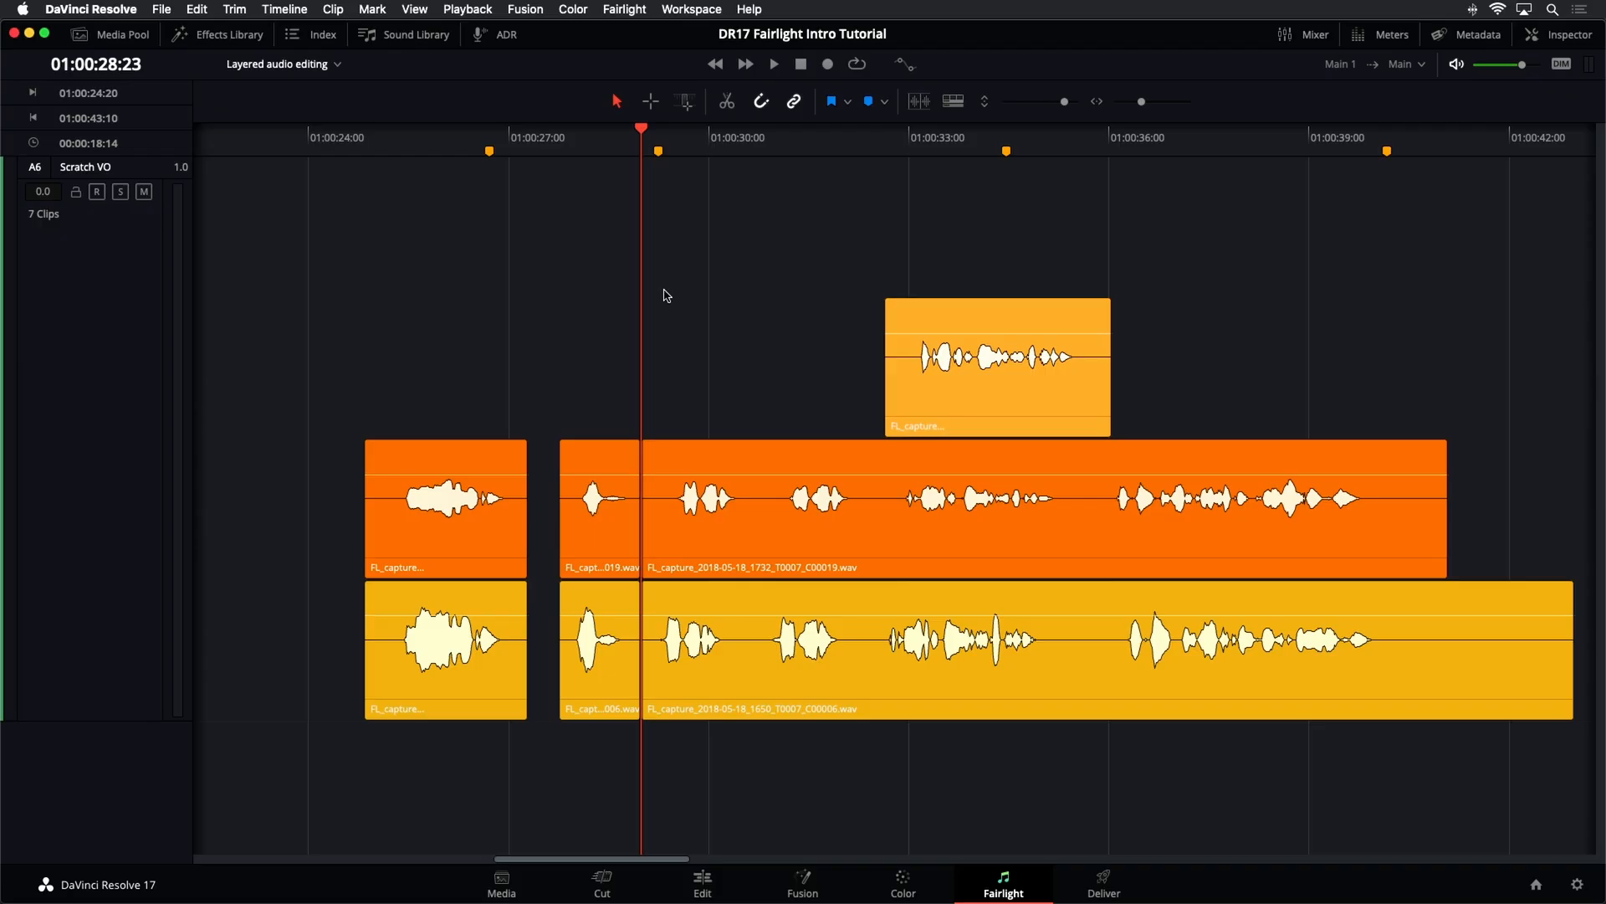
- Place the playhead at 01:00:30:15, trim both ends of the short top clip close to its waveform, and slide it earlier toward the matching orange phrase
{"action": "left_click_drag", "start_coordinate": [696, 151], "coordinate": [751, 151]}
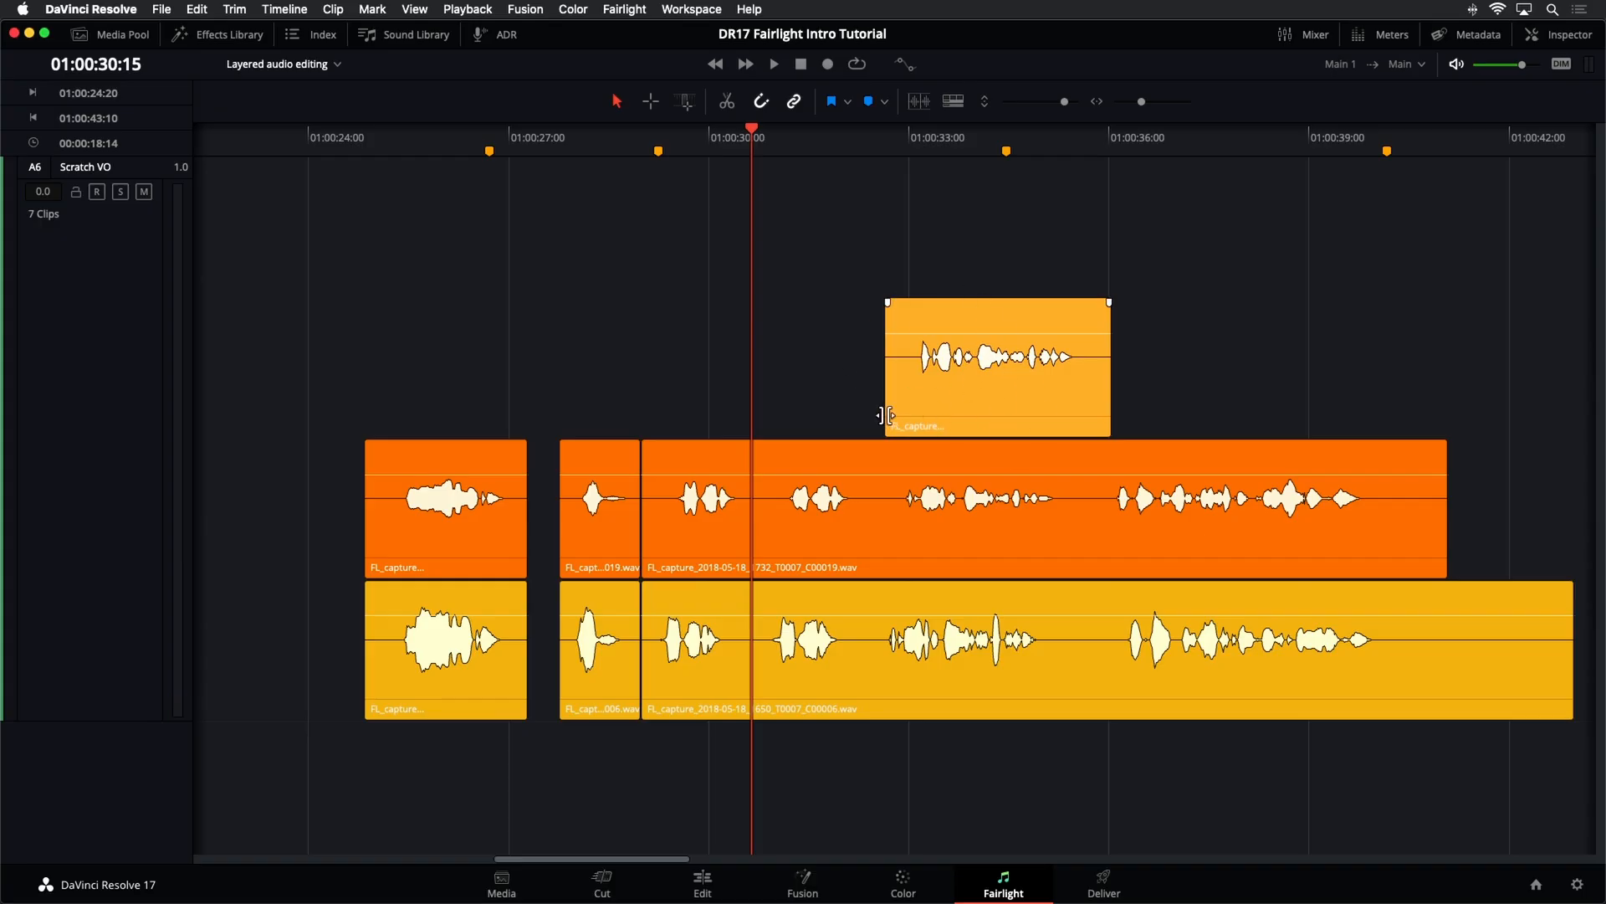
{"action": "left_click_drag", "start_coordinate": [885, 414], "coordinate": [913, 414]}
{"action": "left_click_drag", "start_coordinate": [1111, 414], "coordinate": [1078, 415]}
{"action": "left_click", "coordinate": [988, 403]}
{"action": "left_click_drag", "start_coordinate": [988, 406], "coordinate": [994, 299]}
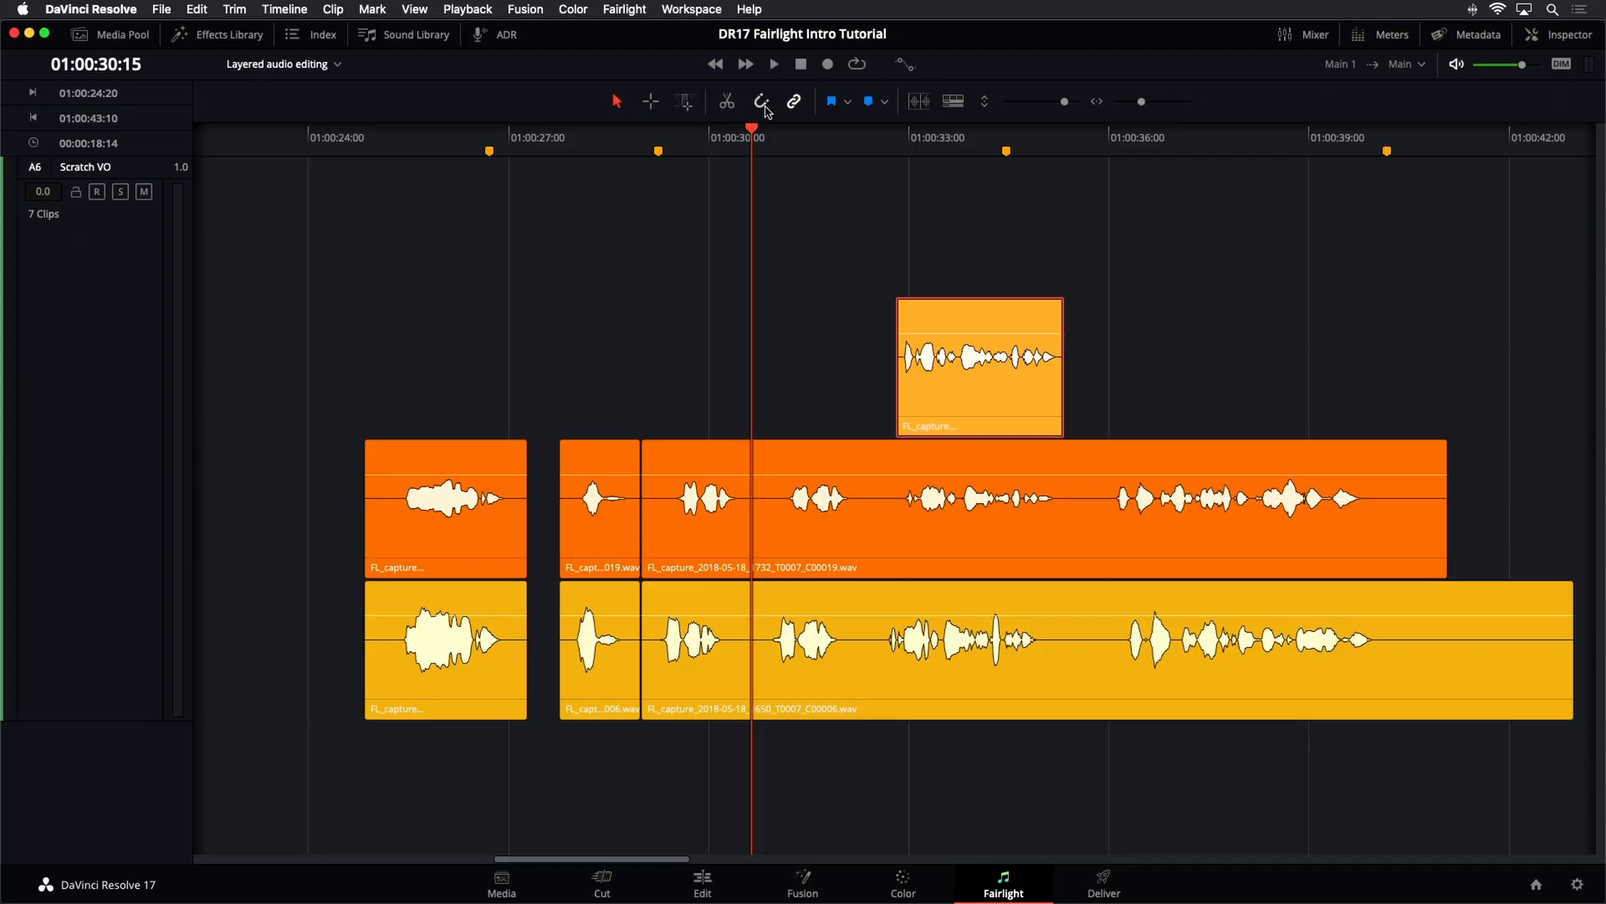
- Turn off snapping, move the short clip down to the middle layer and back to the top in line with the orange phrase, and deselect it
{"action": "mouse_move", "coordinate": [1014, 318]}
{"action": "left_click_drag", "start_coordinate": [1004, 387], "coordinate": [1006, 447]}
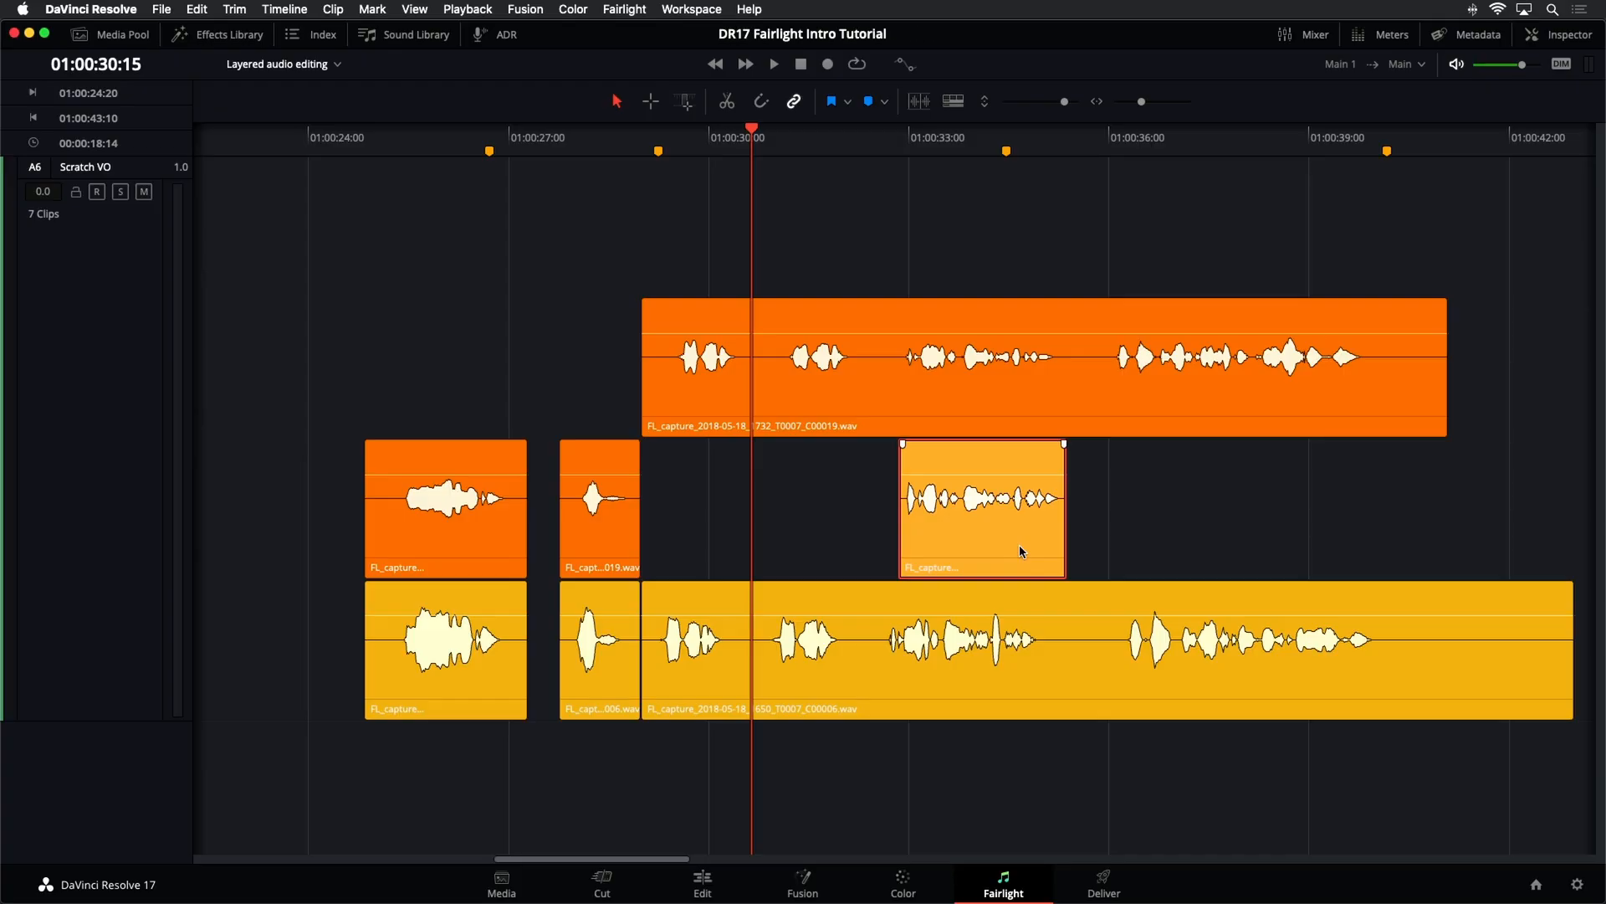
{"action": "left_click_drag", "start_coordinate": [1019, 545], "coordinate": [1033, 334]}
{"action": "left_click", "coordinate": [980, 544]}
{"action": "left_click", "coordinate": [778, 232]}
- Nudge the last yellow 1650 segment later until its phrases line up with those in the orange 1732 segment above
{"action": "left_click", "coordinate": [907, 682]}
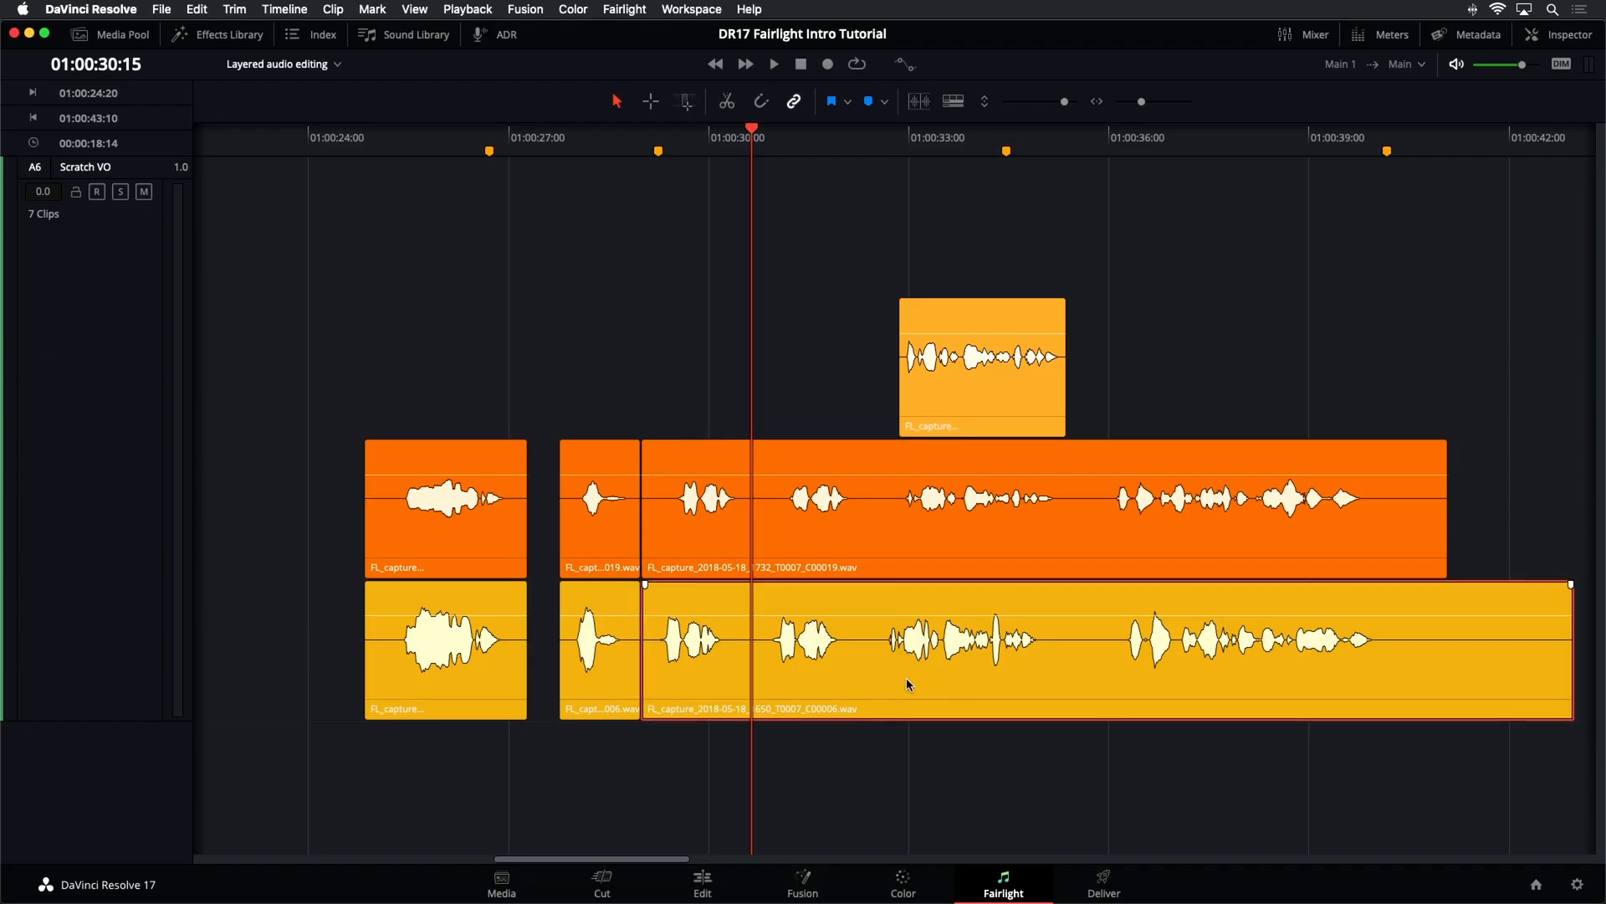
{"action": "key", "text": "period"}
{"action": "key", "text": "period"}
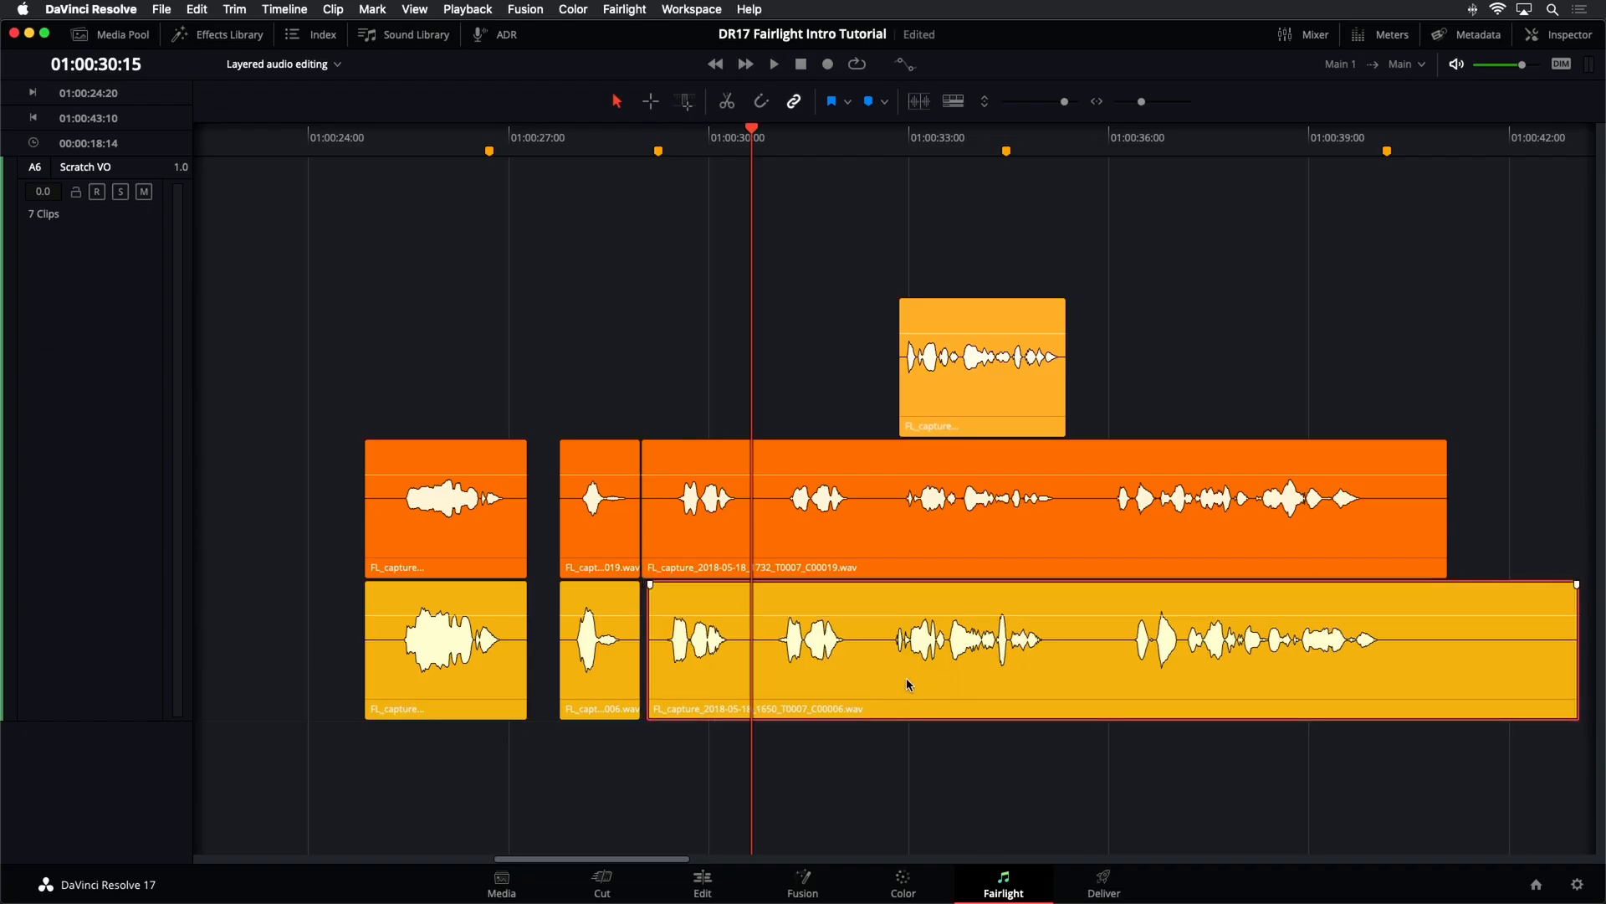
{"action": "key", "text": "period"}
{"action": "key", "text": "period"}
{"action": "key", "text": "period"}
{"action": "key", "text": "period"}
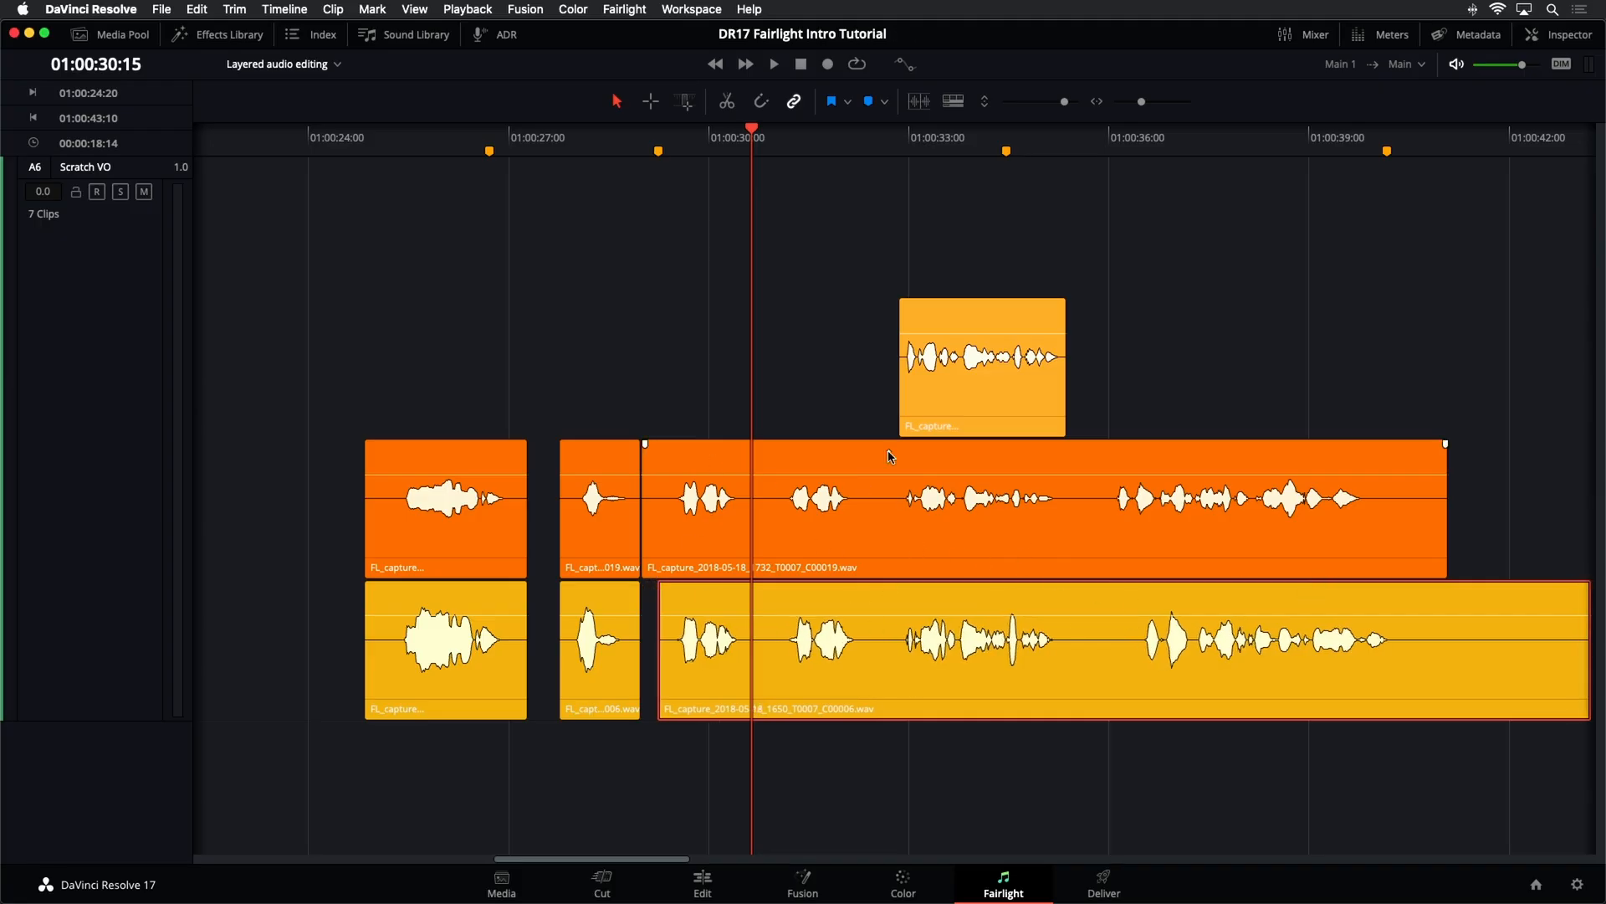
- Select all clips, split the orange and yellow takes in the gap after the third phrase, and clear the selection
{"action": "left_click", "coordinate": [831, 229]}
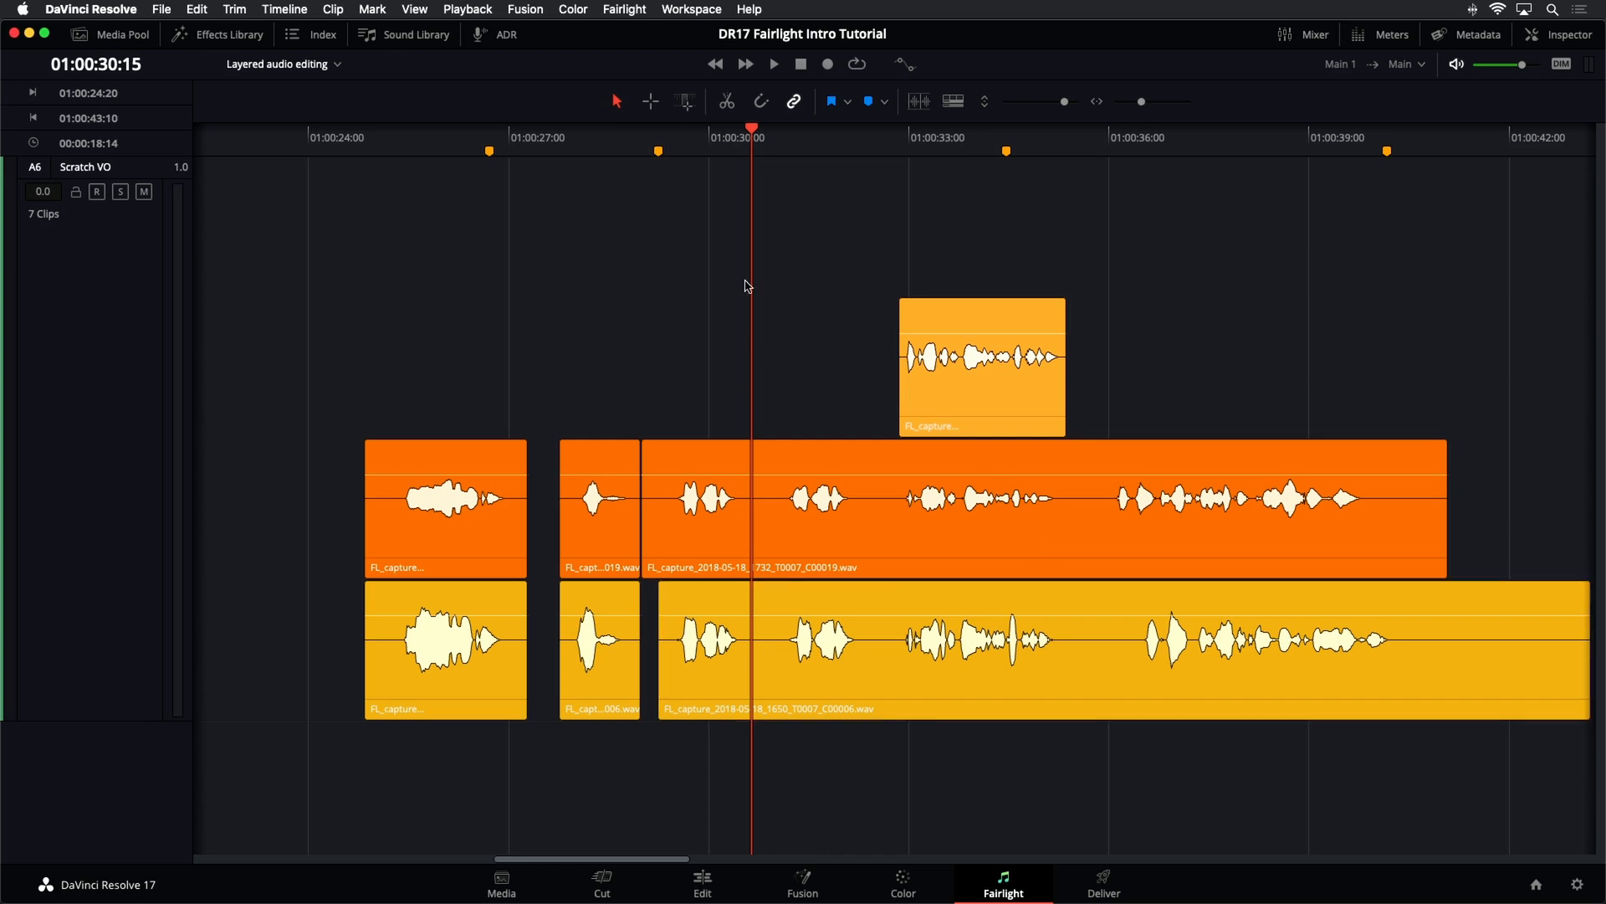
{"action": "mouse_move", "coordinate": [756, 132]}
{"action": "left_mouse_down"}
{"action": "mouse_move", "coordinate": [707, 132]}
{"action": "mouse_move", "coordinate": [767, 135]}
{"action": "left_mouse_up"}
{"action": "key", "text": "super+a"}
{"action": "key", "text": "super+b"}
{"action": "left_click", "coordinate": [743, 315]}
- Make a range selection across all three layers around the fifth phrase, from 01:00:32:12 to 01:00:35:11
{"action": "left_click", "coordinate": [758, 151]}
{"action": "left_click_drag", "start_coordinate": [770, 153], "coordinate": [879, 138]}
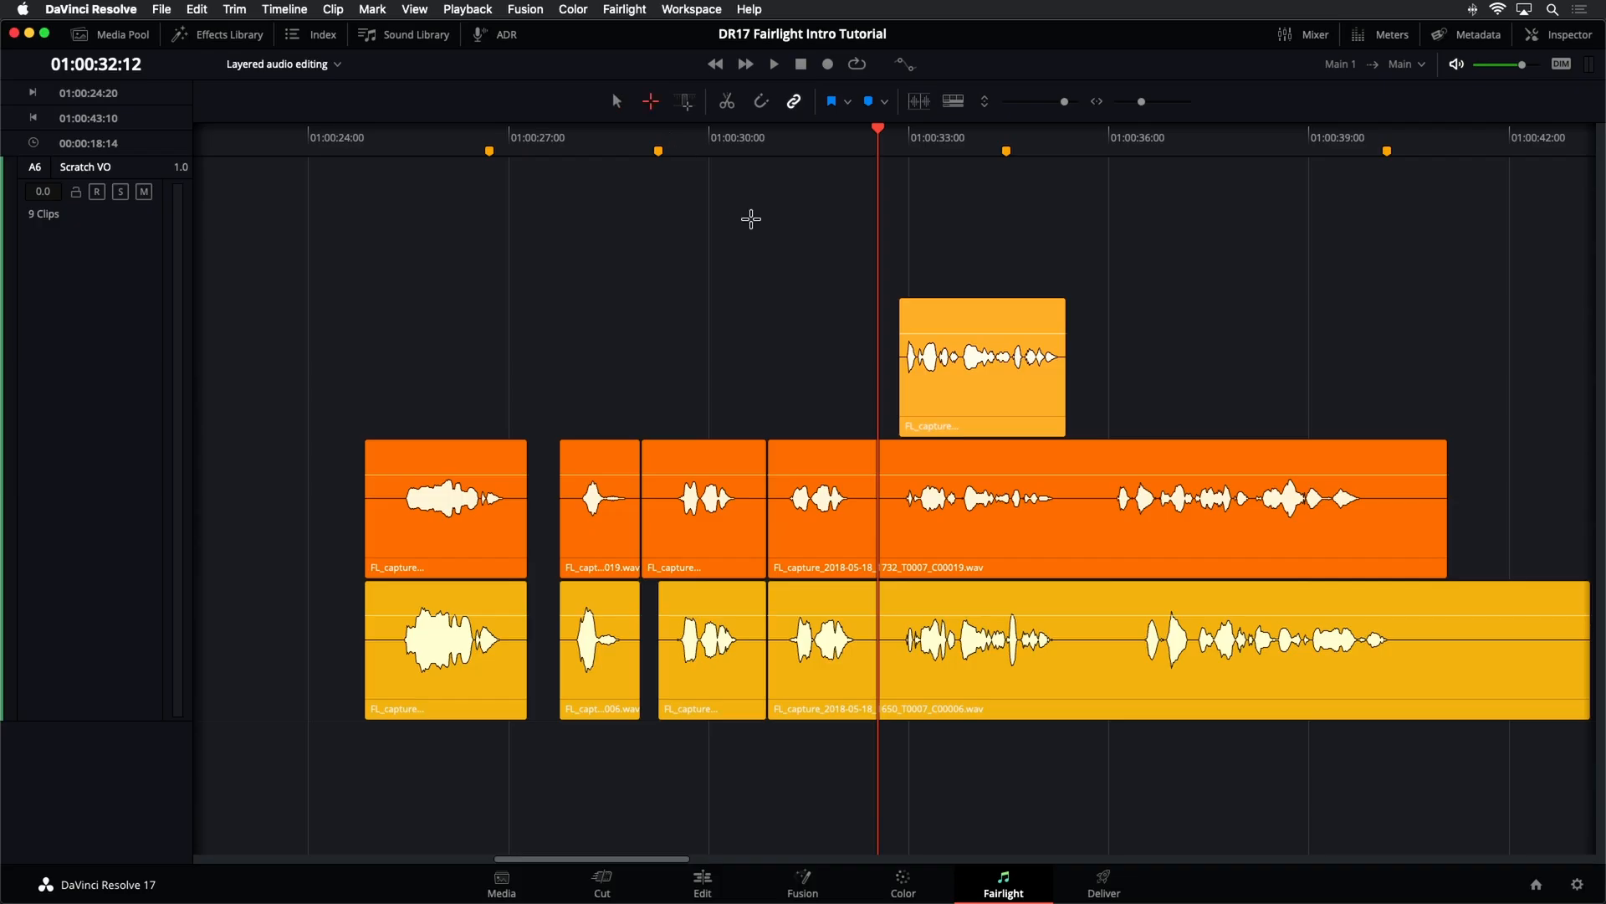
{"action": "left_click_drag", "start_coordinate": [770, 144], "coordinate": [696, 144]}
{"action": "left_click_drag", "start_coordinate": [871, 251], "coordinate": [1097, 709]}
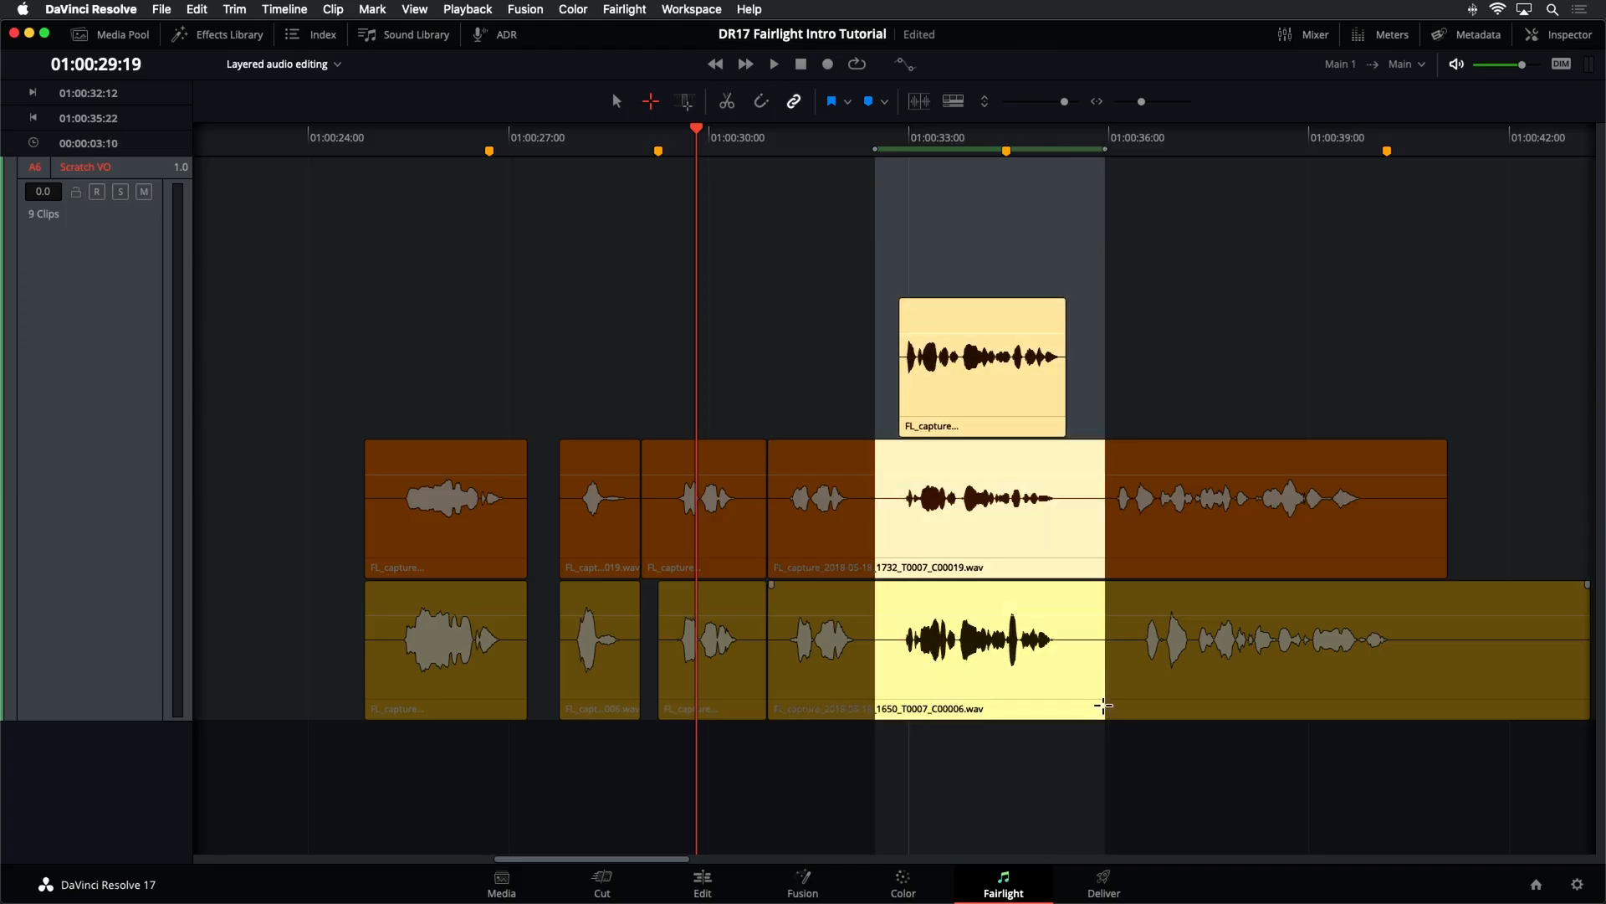
{"action": "left_click", "coordinate": [1008, 632]}
{"action": "left_click_drag", "start_coordinate": [1102, 405], "coordinate": [1074, 708]}
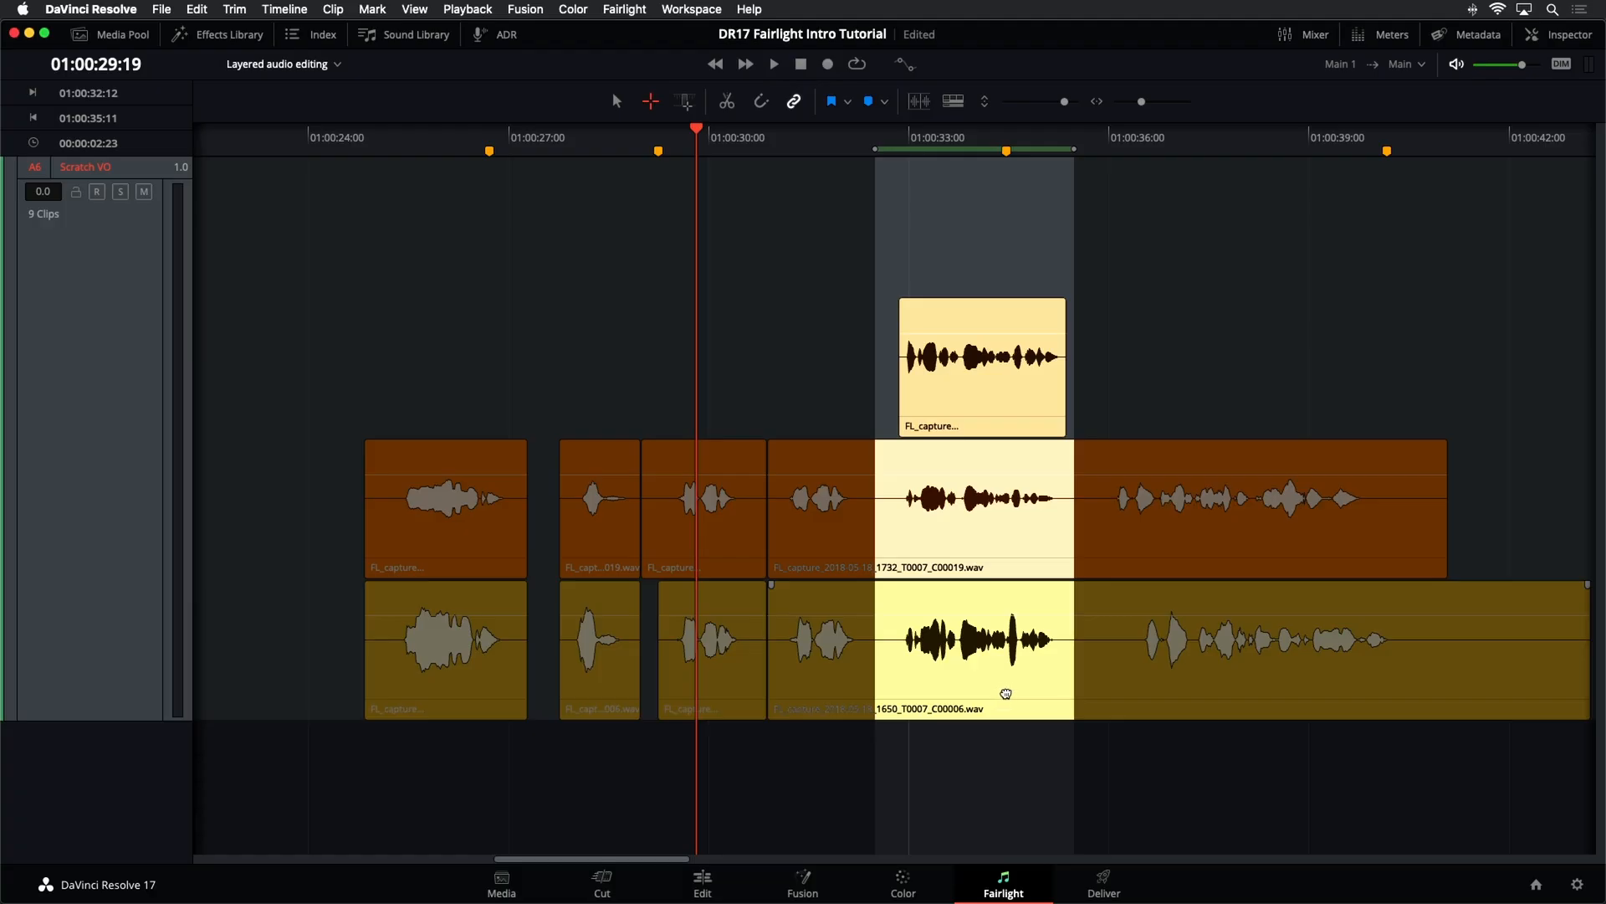
- Split the layered takes at the edges of the selected range, clear the selection, and place the playhead at 01:00:24:00
{"action": "left_click_drag", "start_coordinate": [1006, 694], "coordinate": [1006, 694]}
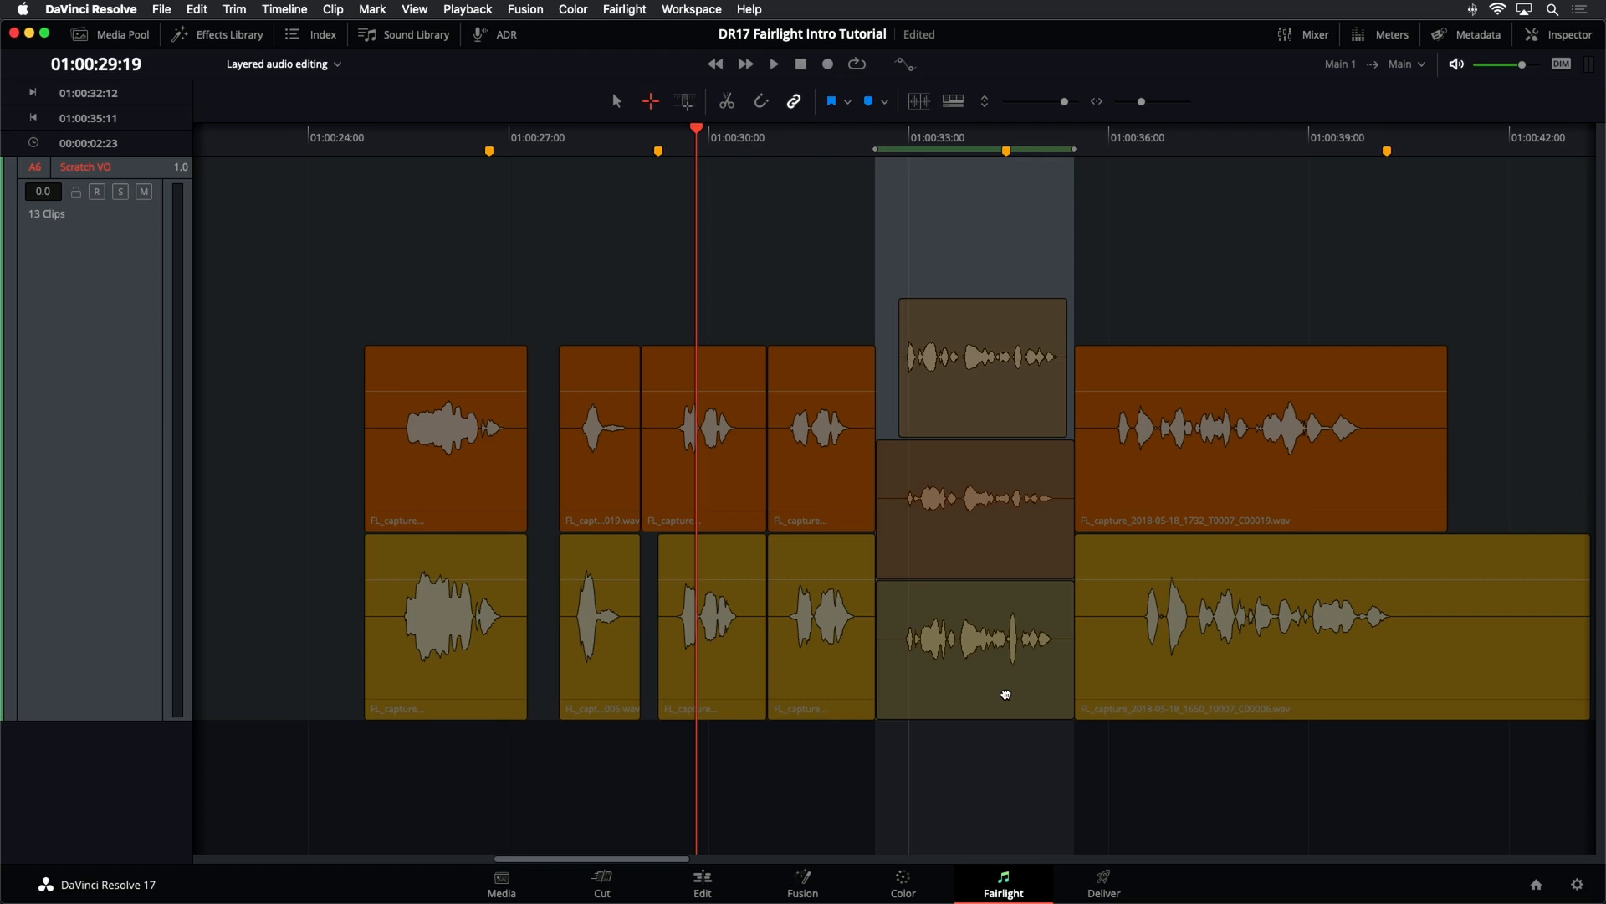
{"action": "left_click_drag", "start_coordinate": [1005, 694], "coordinate": [1005, 691]}
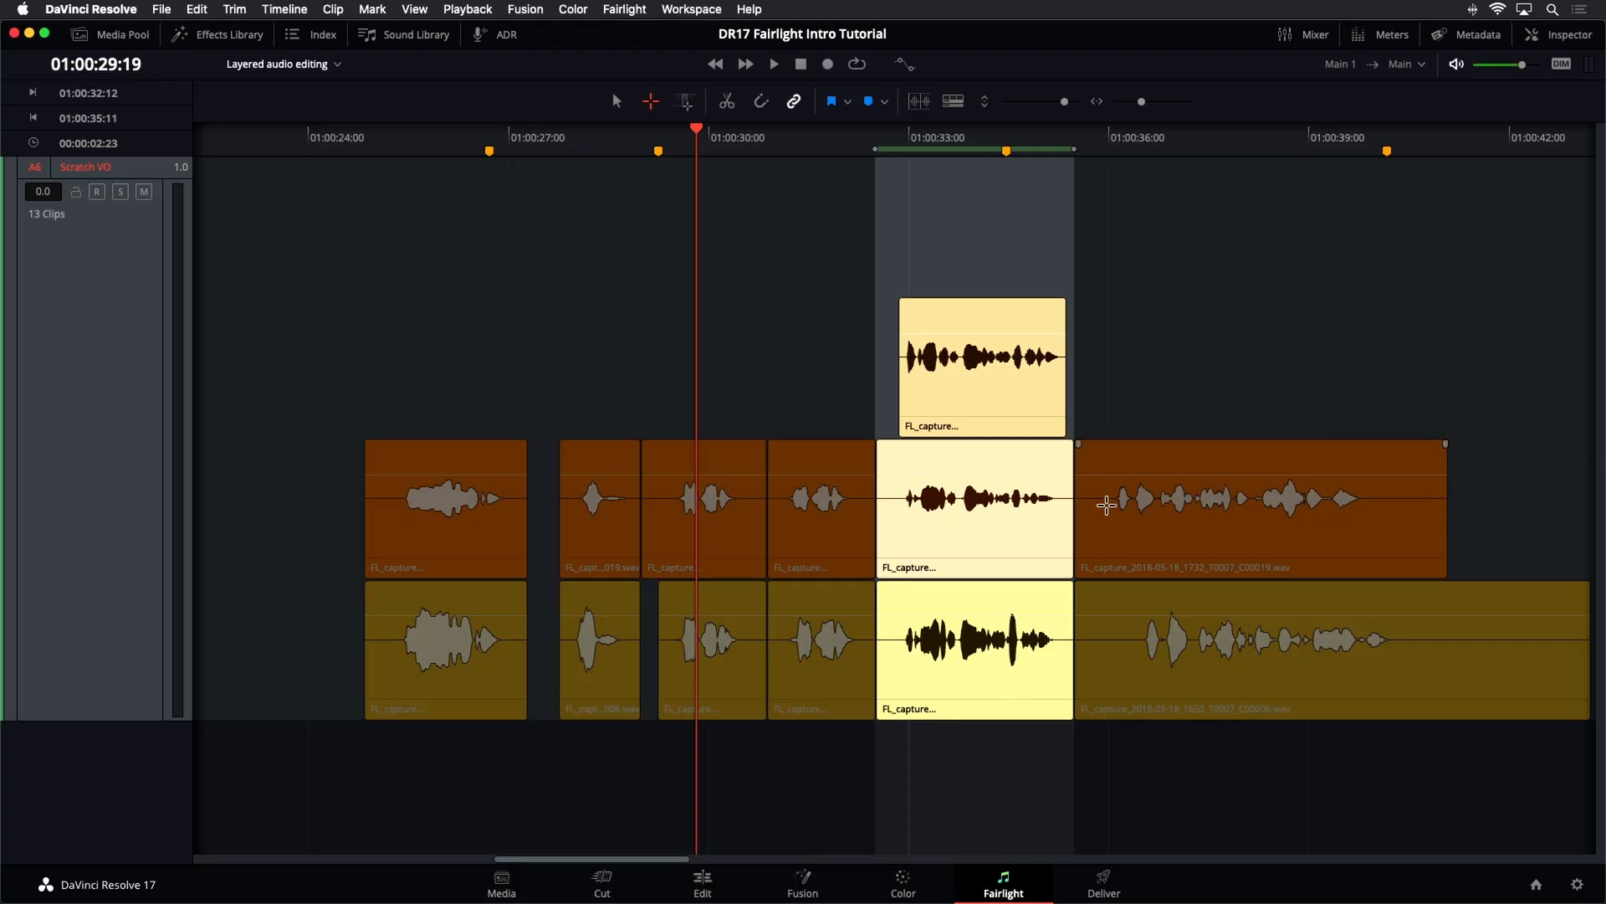
{"action": "left_click", "coordinate": [1199, 283]}
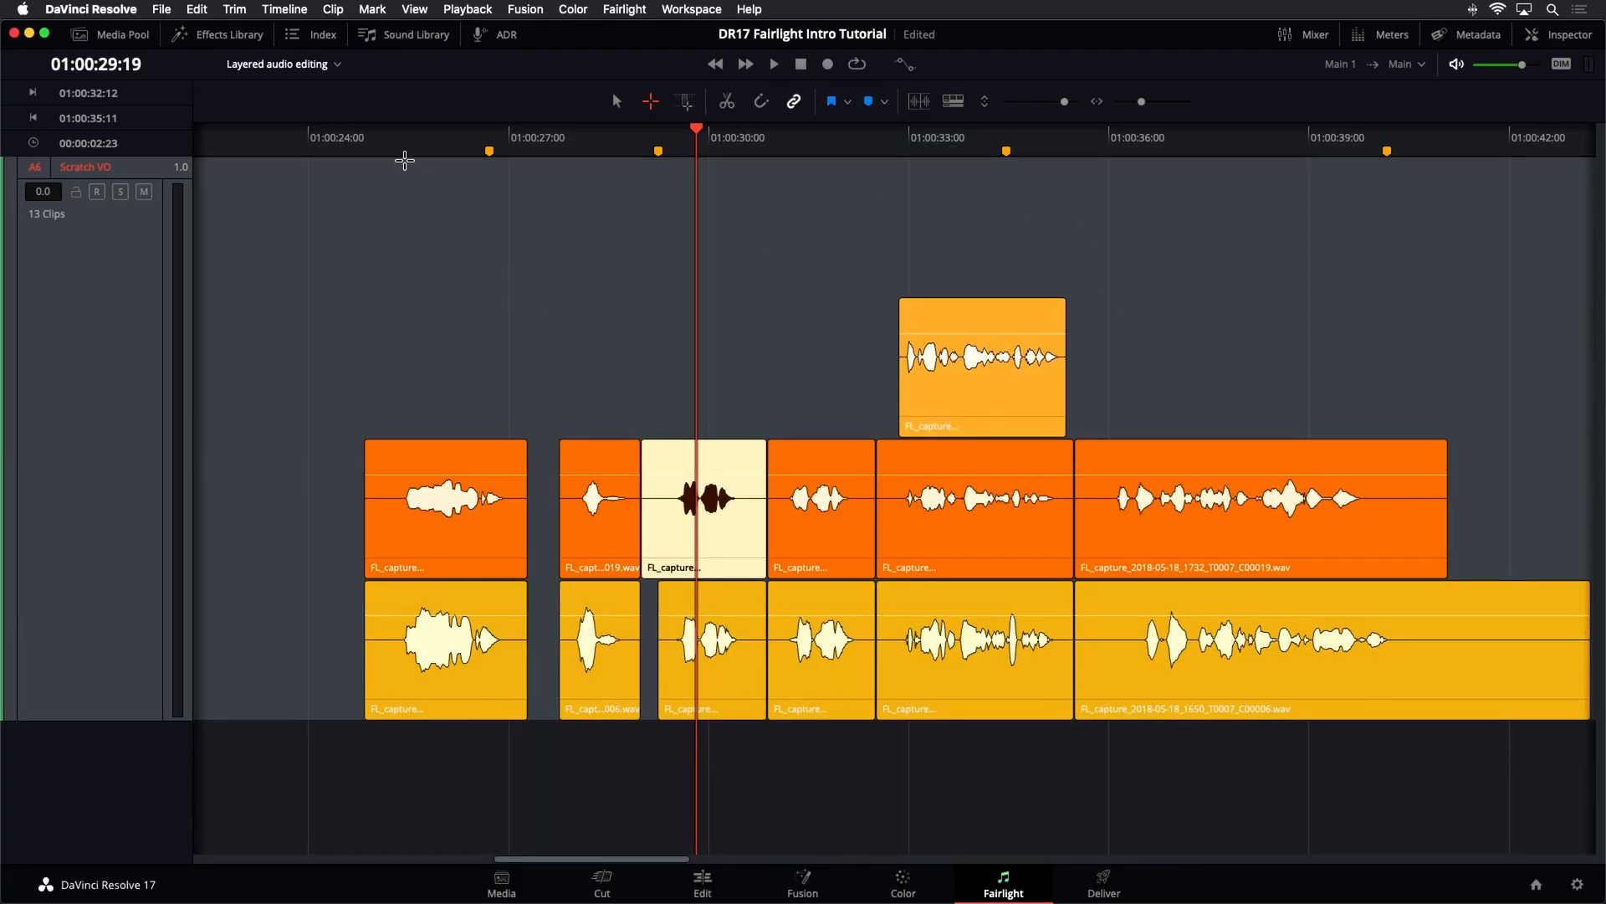
{"action": "left_click", "coordinate": [312, 149]}
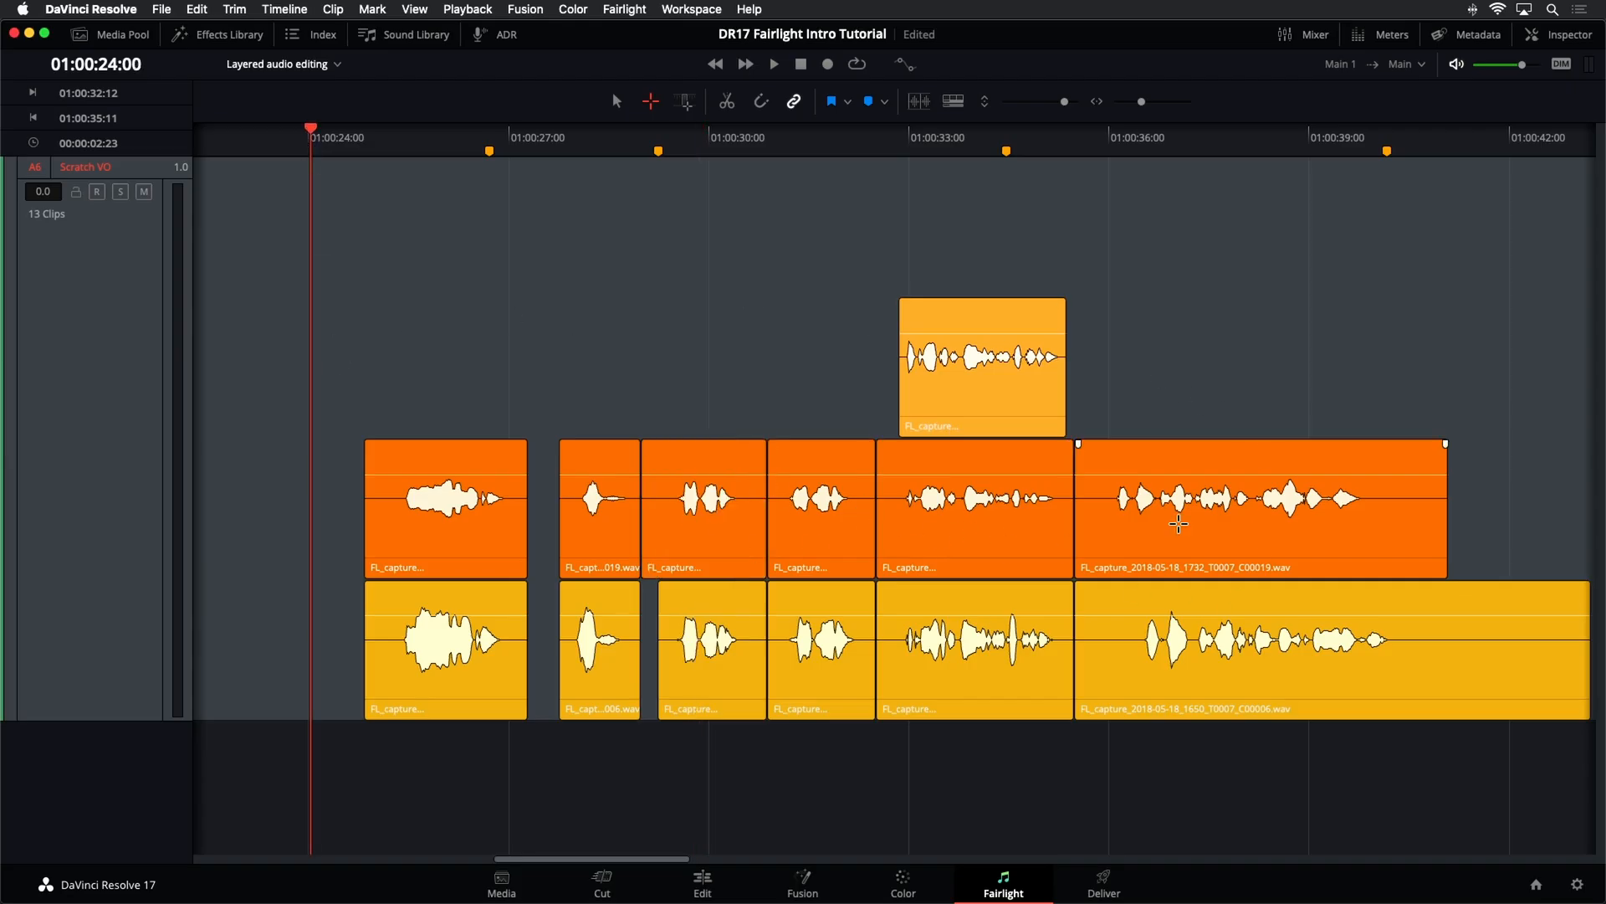
- Trim the start of the third orange segment and the end of the last yellow segment to match their counterparts, and deselect
{"action": "left_click_drag", "start_coordinate": [645, 537], "coordinate": [663, 529]}
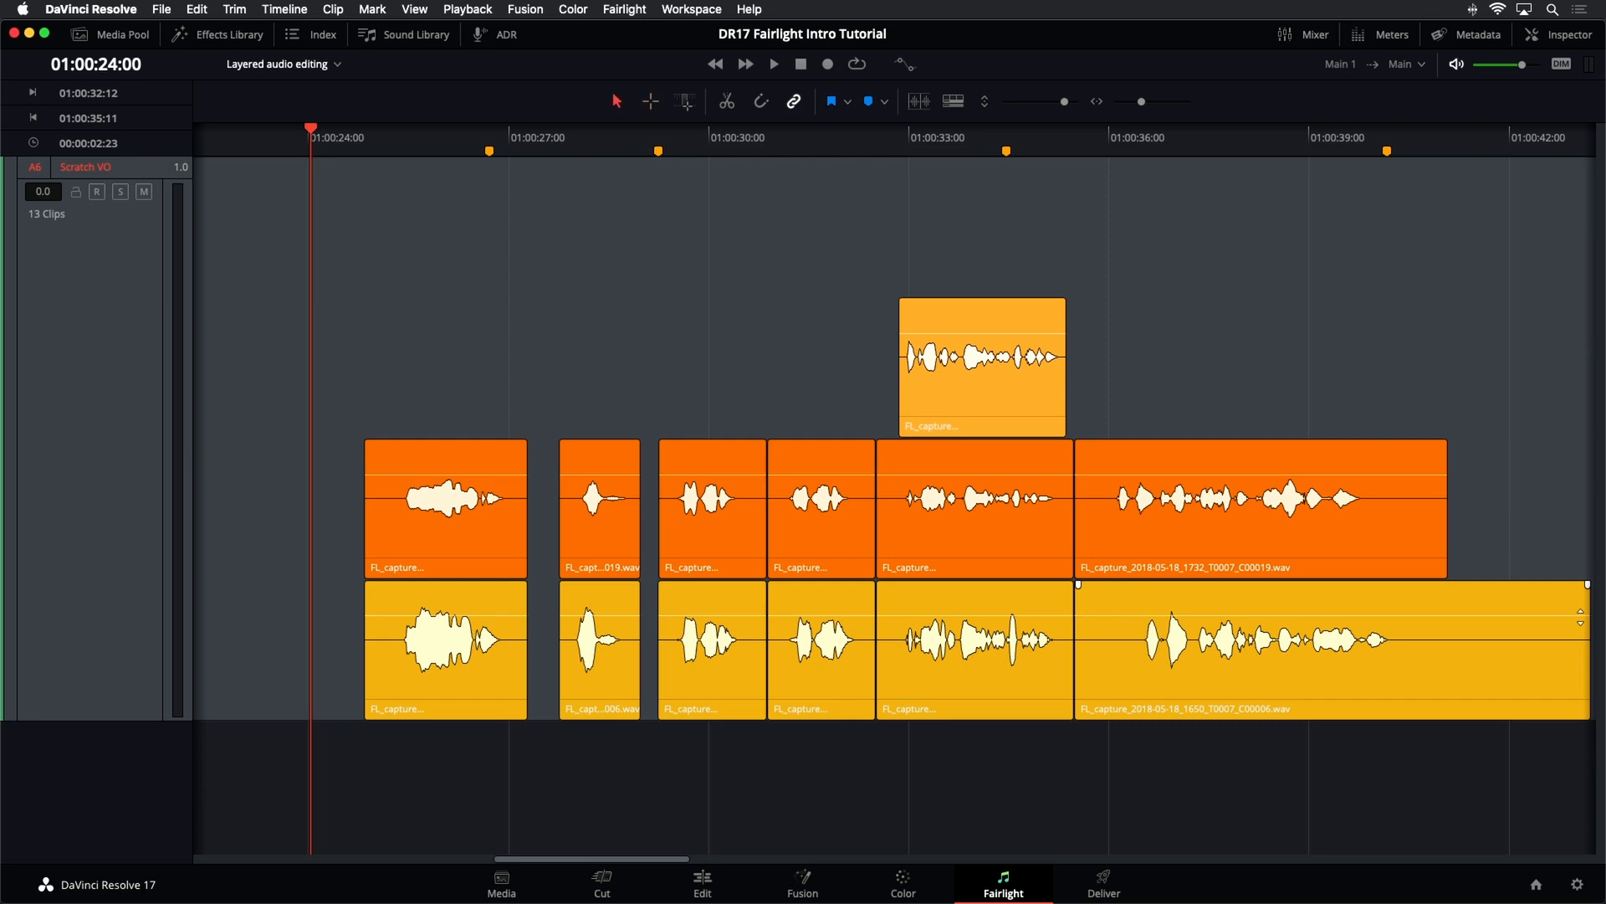
{"action": "left_click_drag", "start_coordinate": [1582, 620], "coordinate": [1449, 623]}
{"action": "left_click", "coordinate": [1503, 376]}
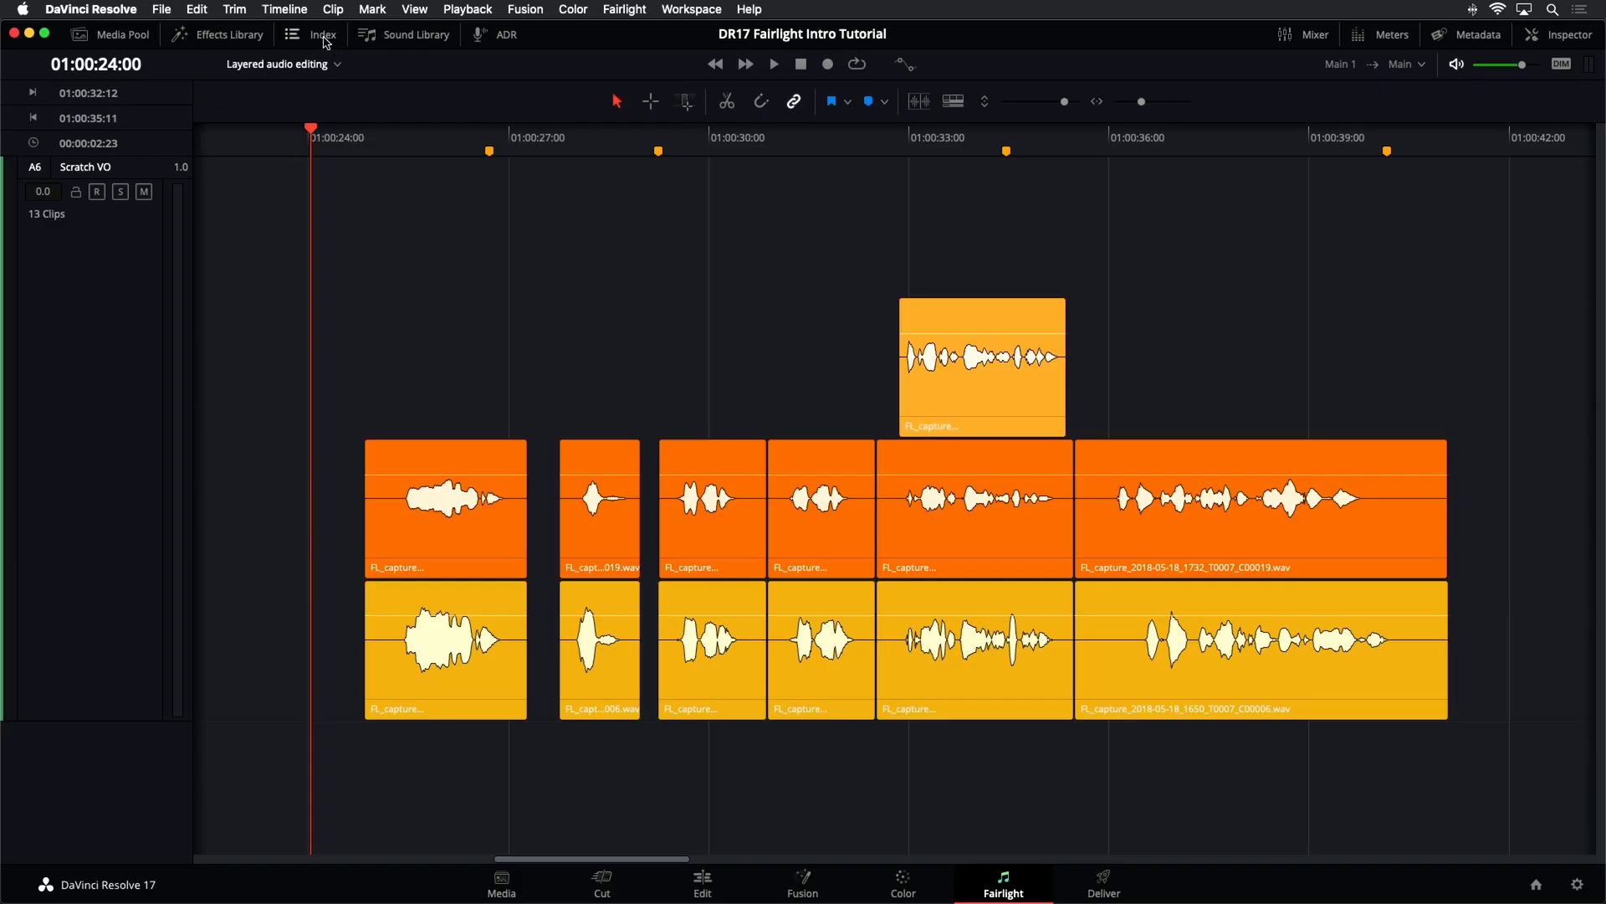
- Hide the audio track layers and inspect the combined Scratch VO take at wider zoom levels
{"action": "left_click", "coordinate": [415, 8]}
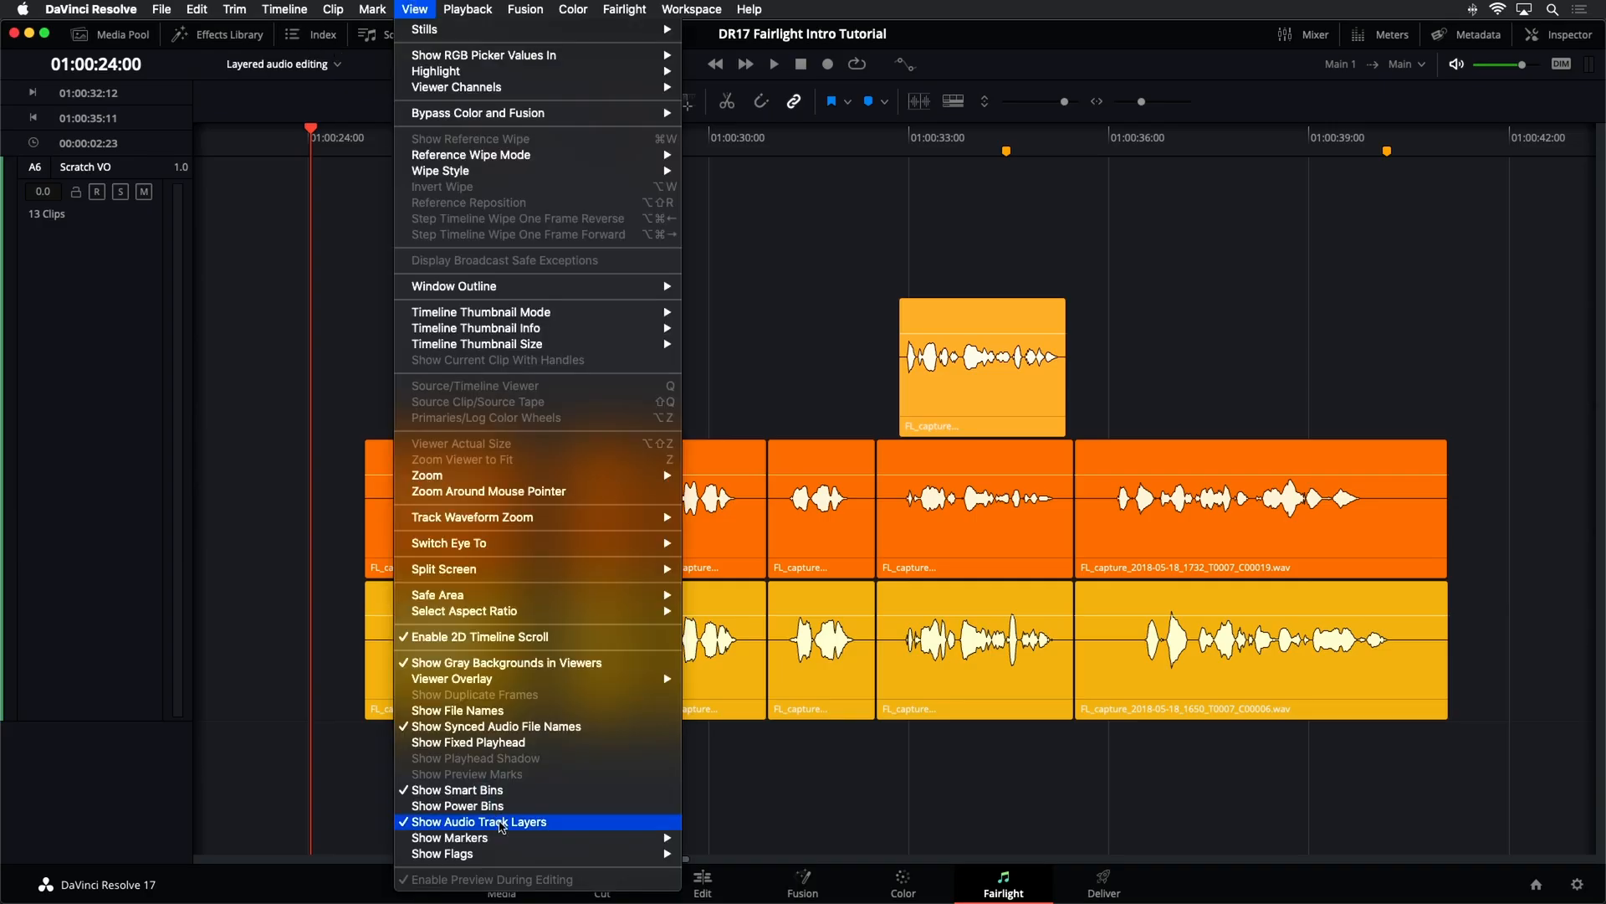
{"action": "left_click", "coordinate": [501, 826]}
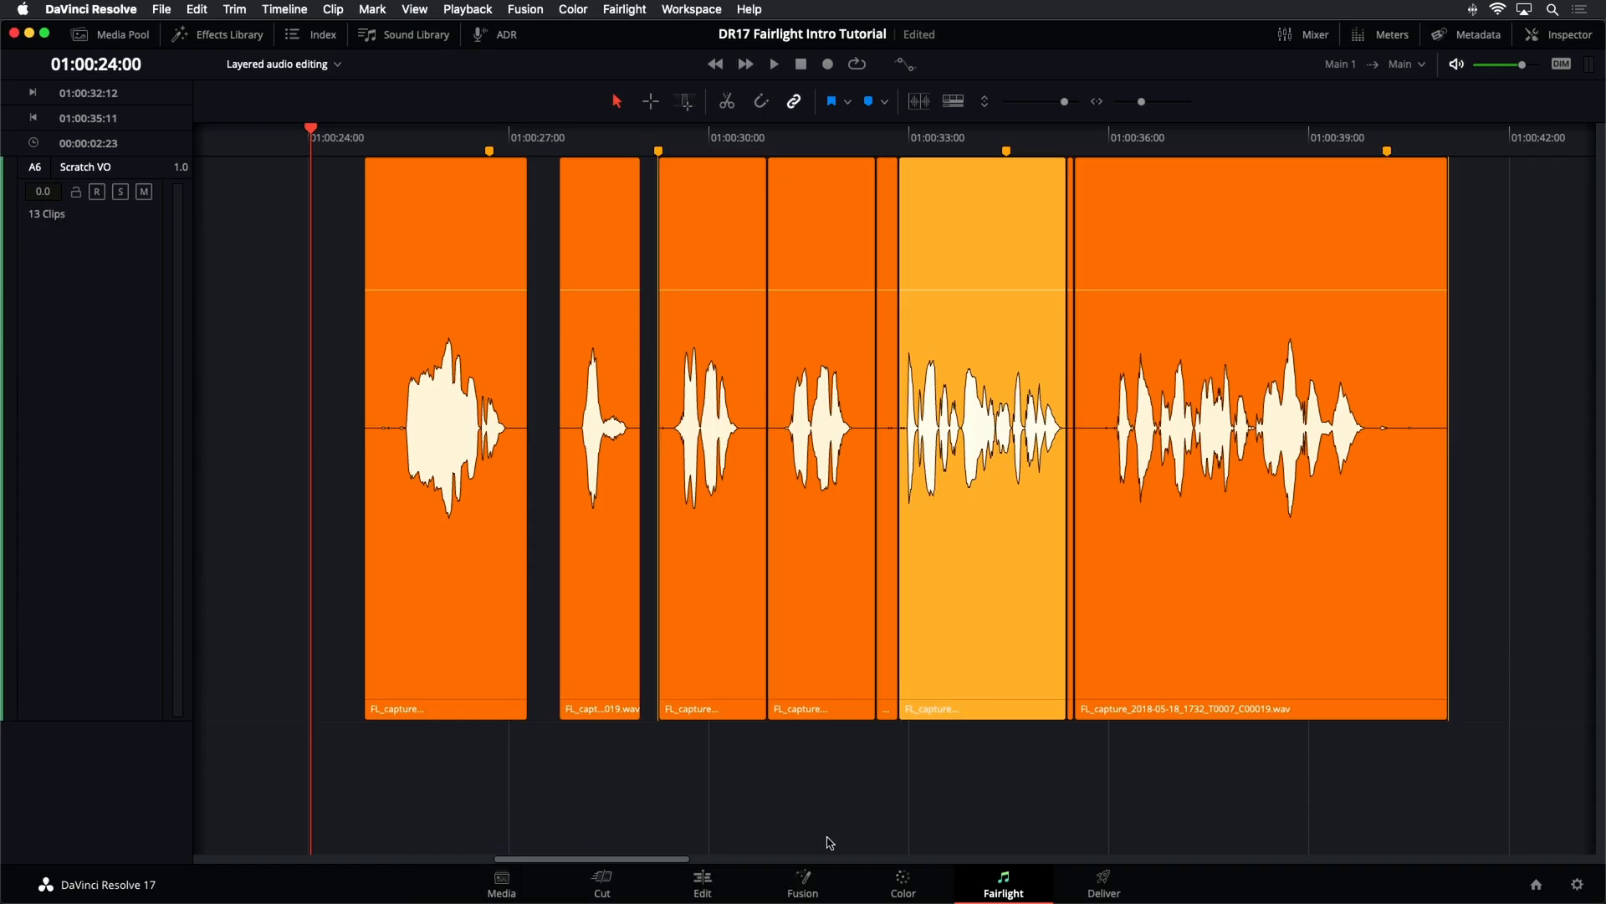
{"action": "key", "text": "super+equal"}
{"action": "key", "text": "super+equal"}
{"action": "key", "text": "super+minus"}
{"action": "key", "text": "super+minus"}
{"action": "key", "text": "super+minus"}
{"action": "key", "text": "super+minus"}
{"action": "key", "text": "super+minus"}
{"action": "key", "text": "super+minus"}
{"action": "key", "text": "super+minus"}
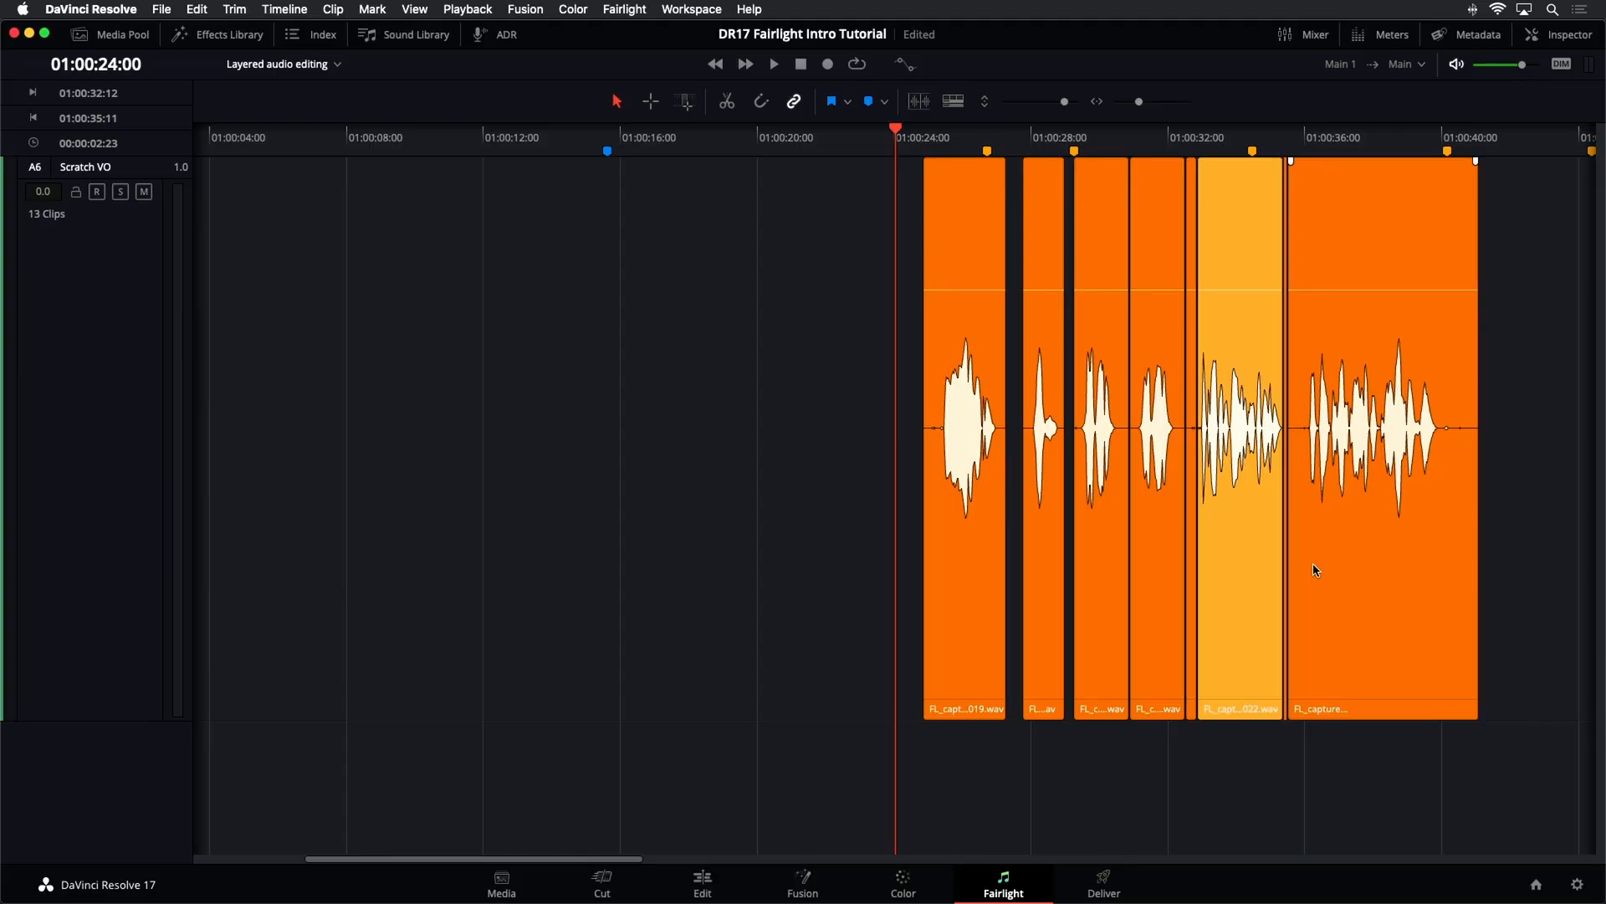
{"action": "scroll", "coordinate": [1313, 564], "scroll_direction": "down", "scroll_amount": 5}
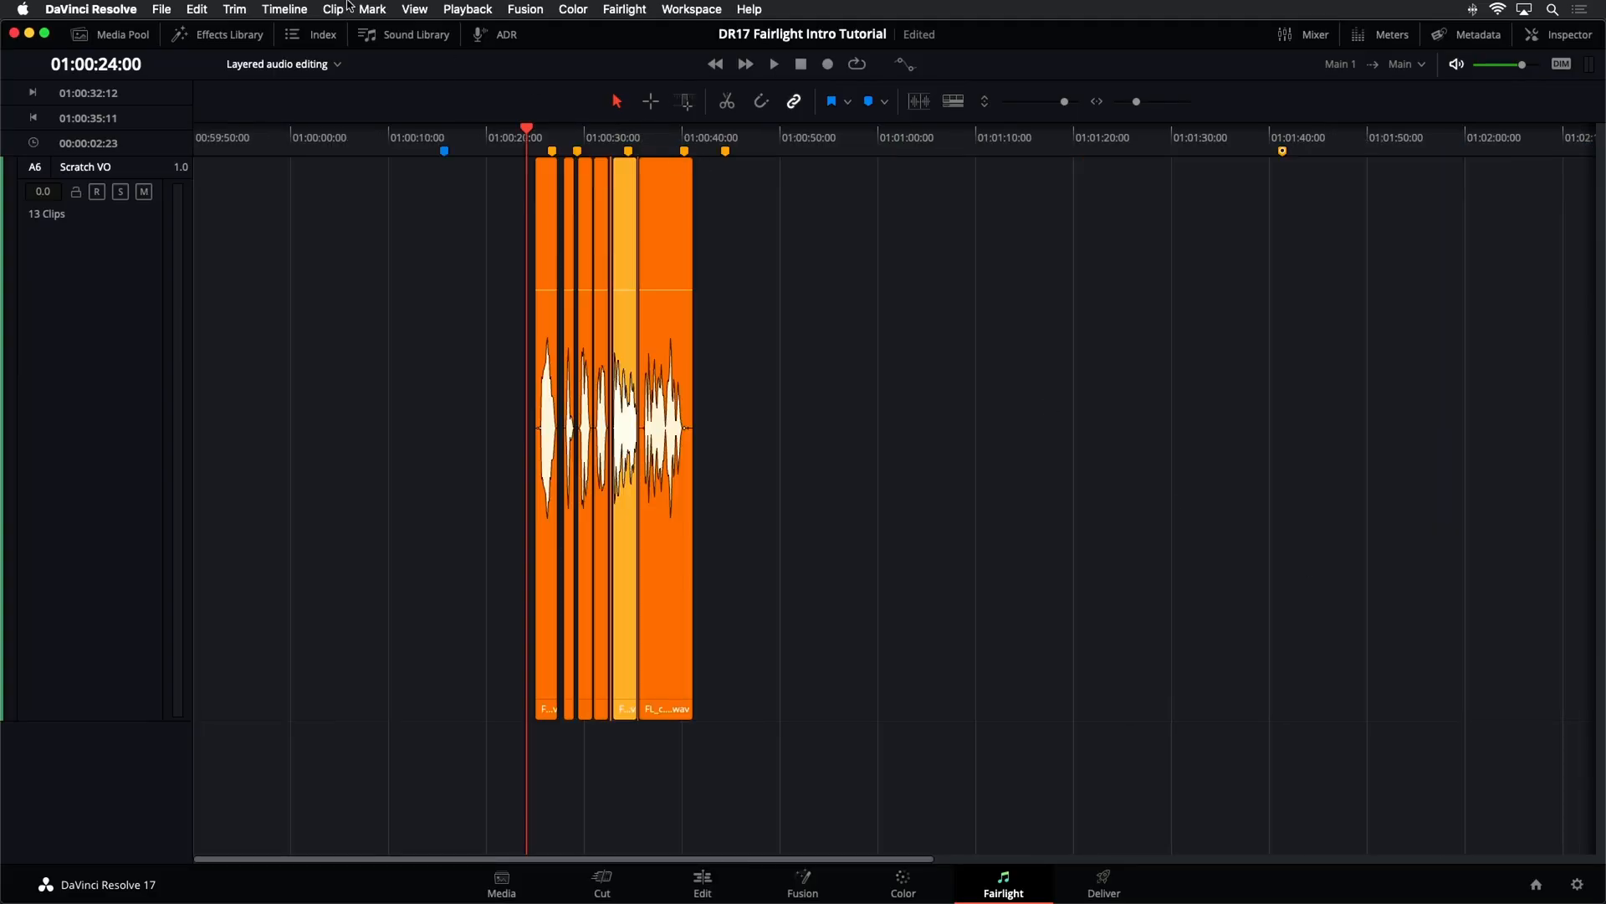
- Turn the display of audio track layers back on for the Scratch VO takes
{"action": "left_click", "coordinate": [415, 9]}
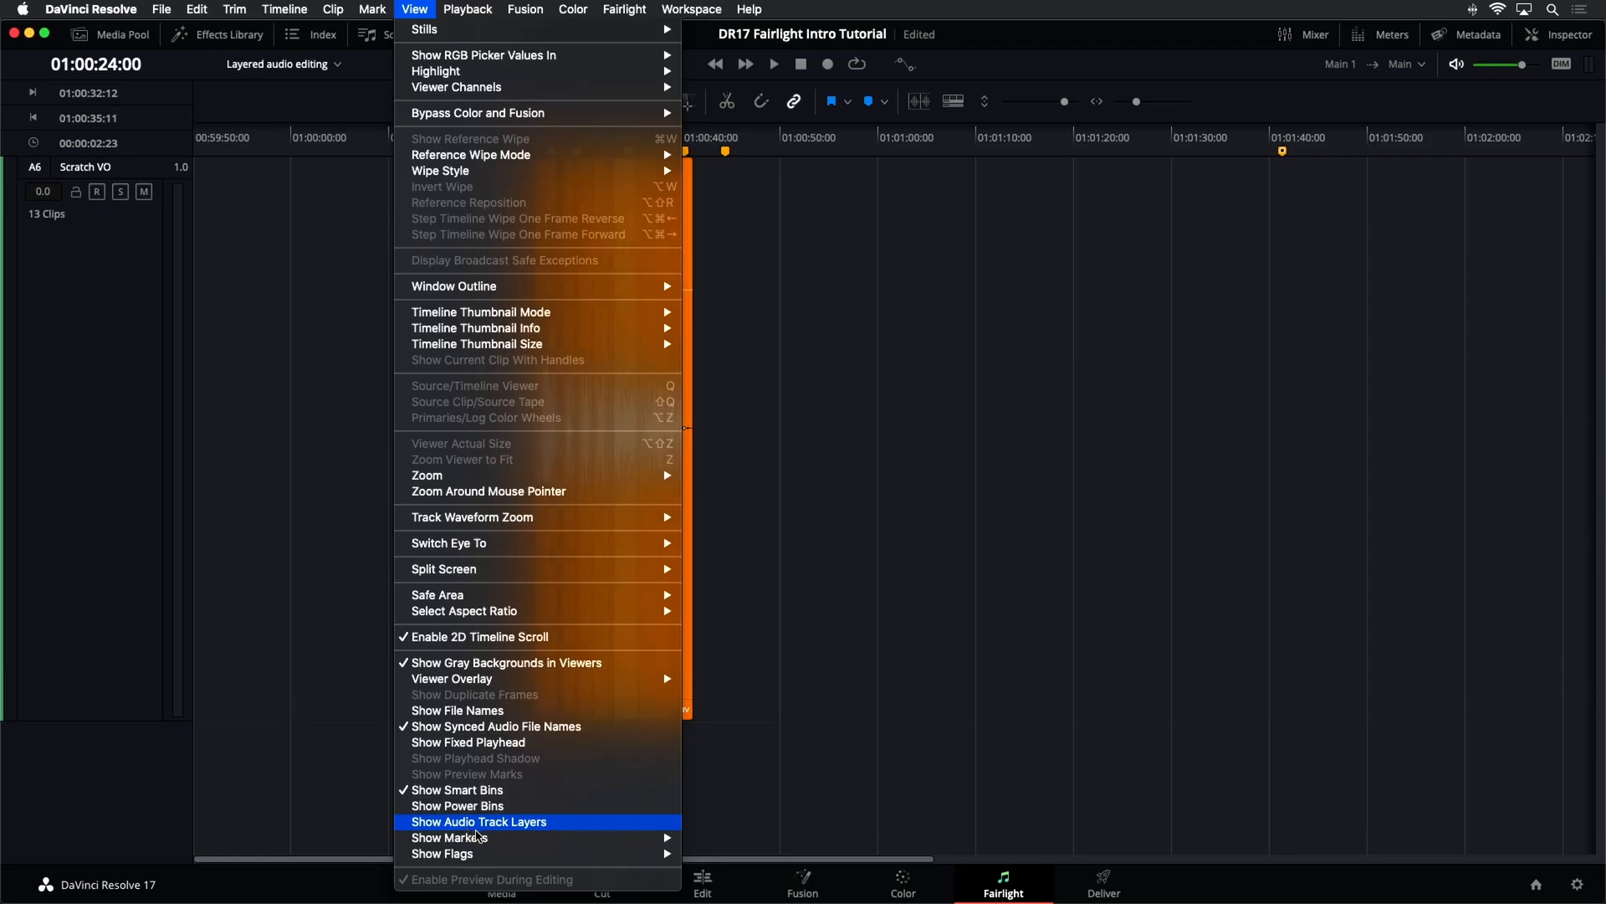
{"action": "left_click", "coordinate": [470, 827]}
{"action": "scroll", "coordinate": [936, 591], "scroll_direction": "up", "scroll_amount": 4}
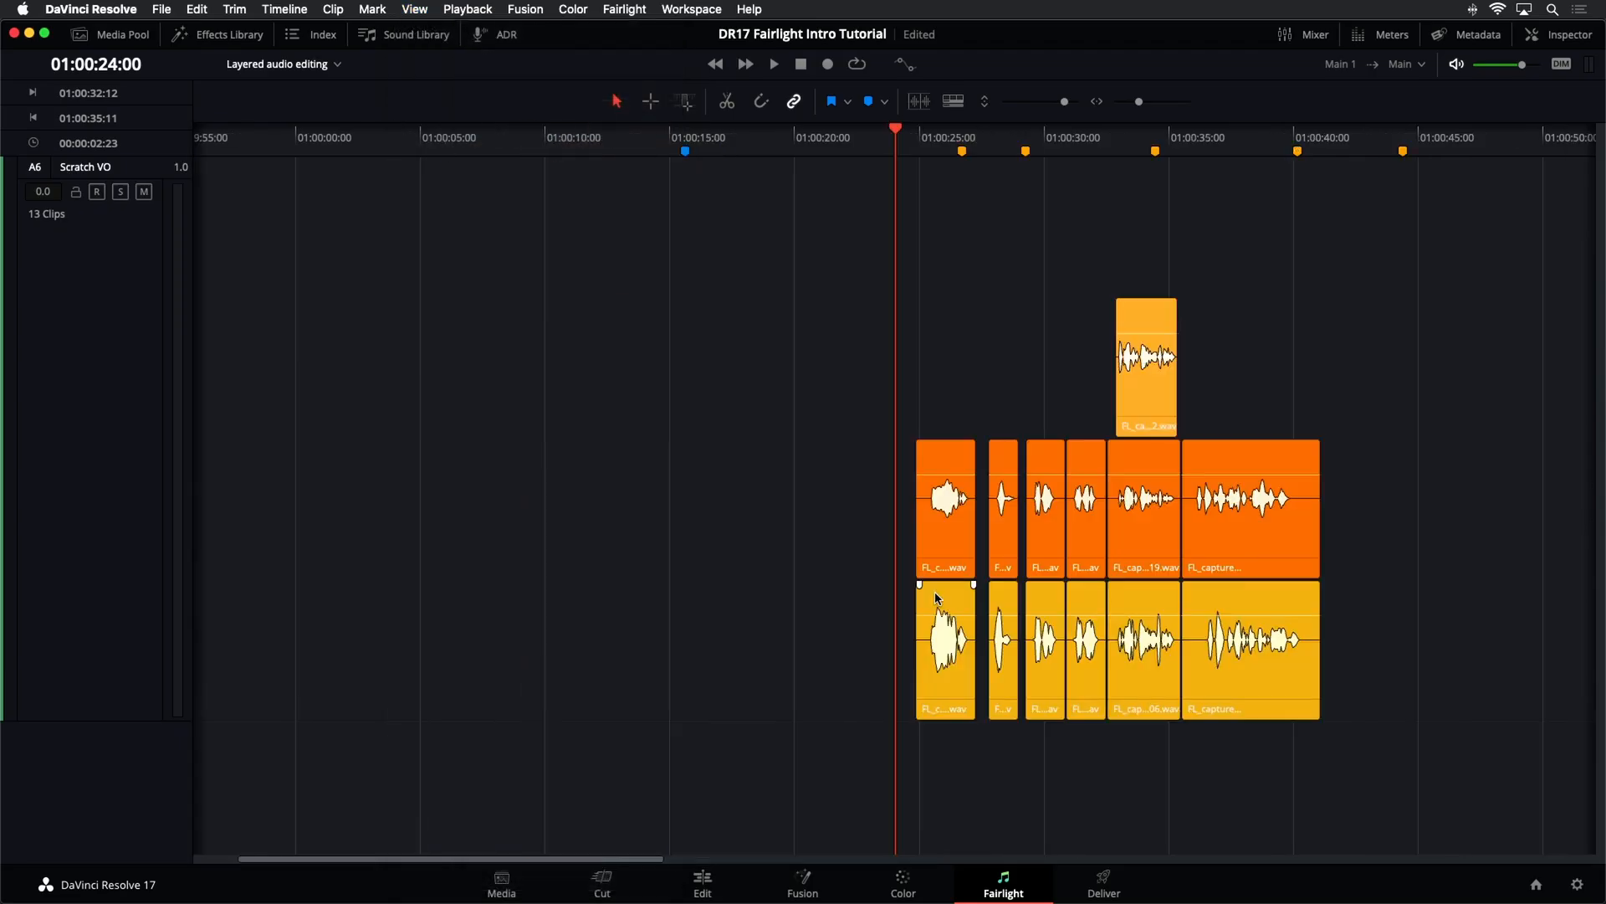
{"action": "scroll", "coordinate": [936, 590], "scroll_direction": "down", "scroll_amount": 3}
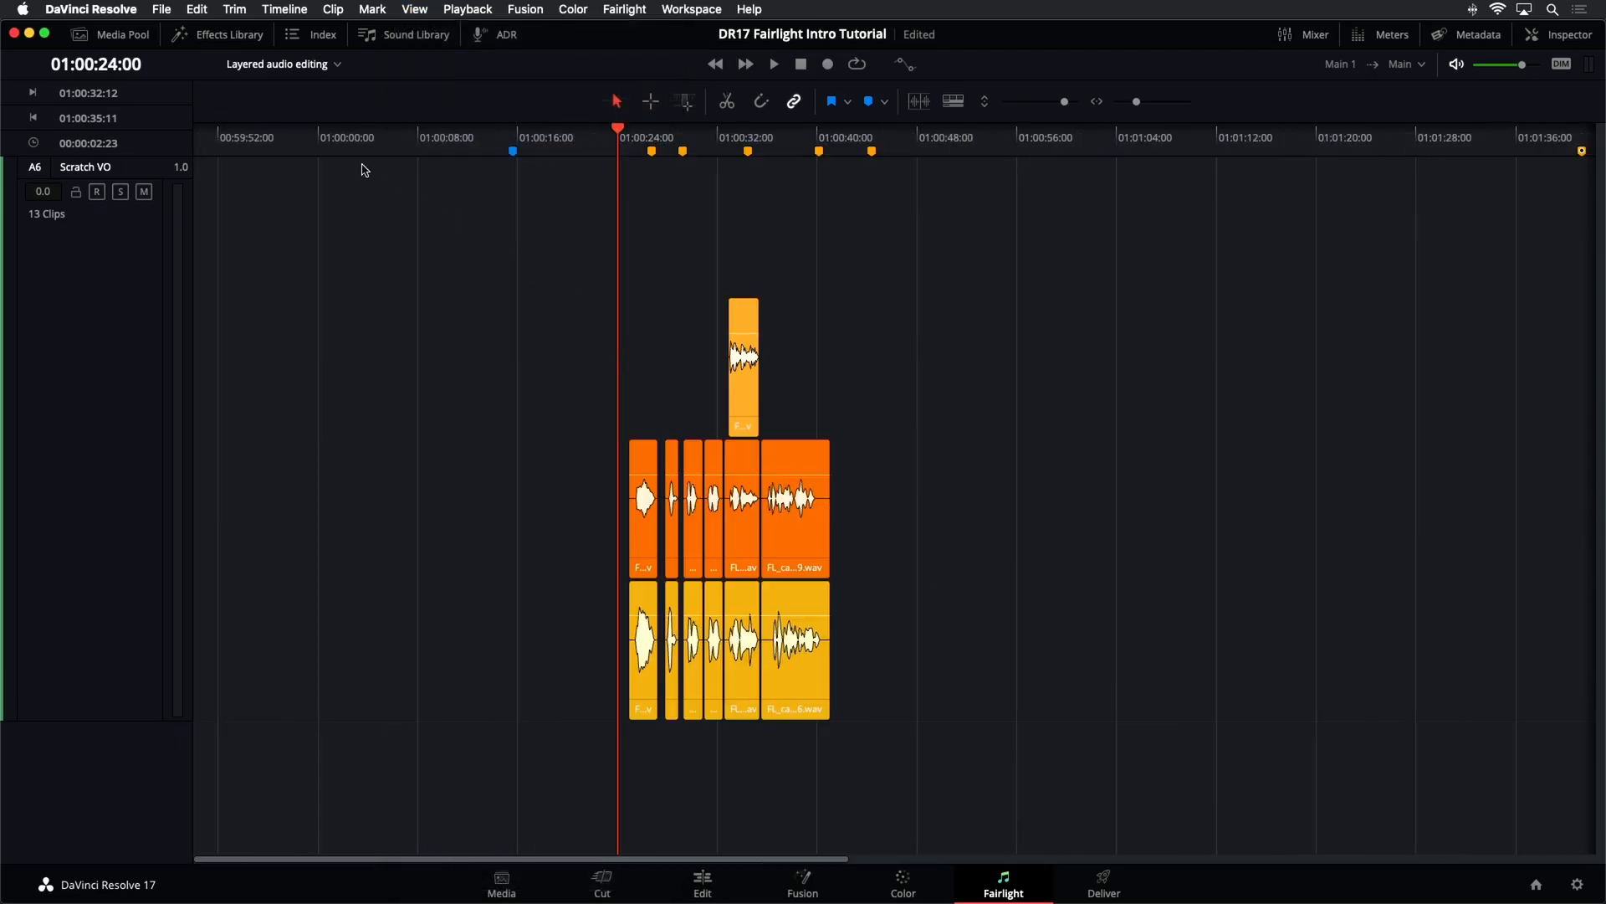
- Open the track index and make the hidden DIALOGUE, DRONE 1 and DRONE 2 tracks visible in the timeline
{"action": "left_click", "coordinate": [297, 34]}
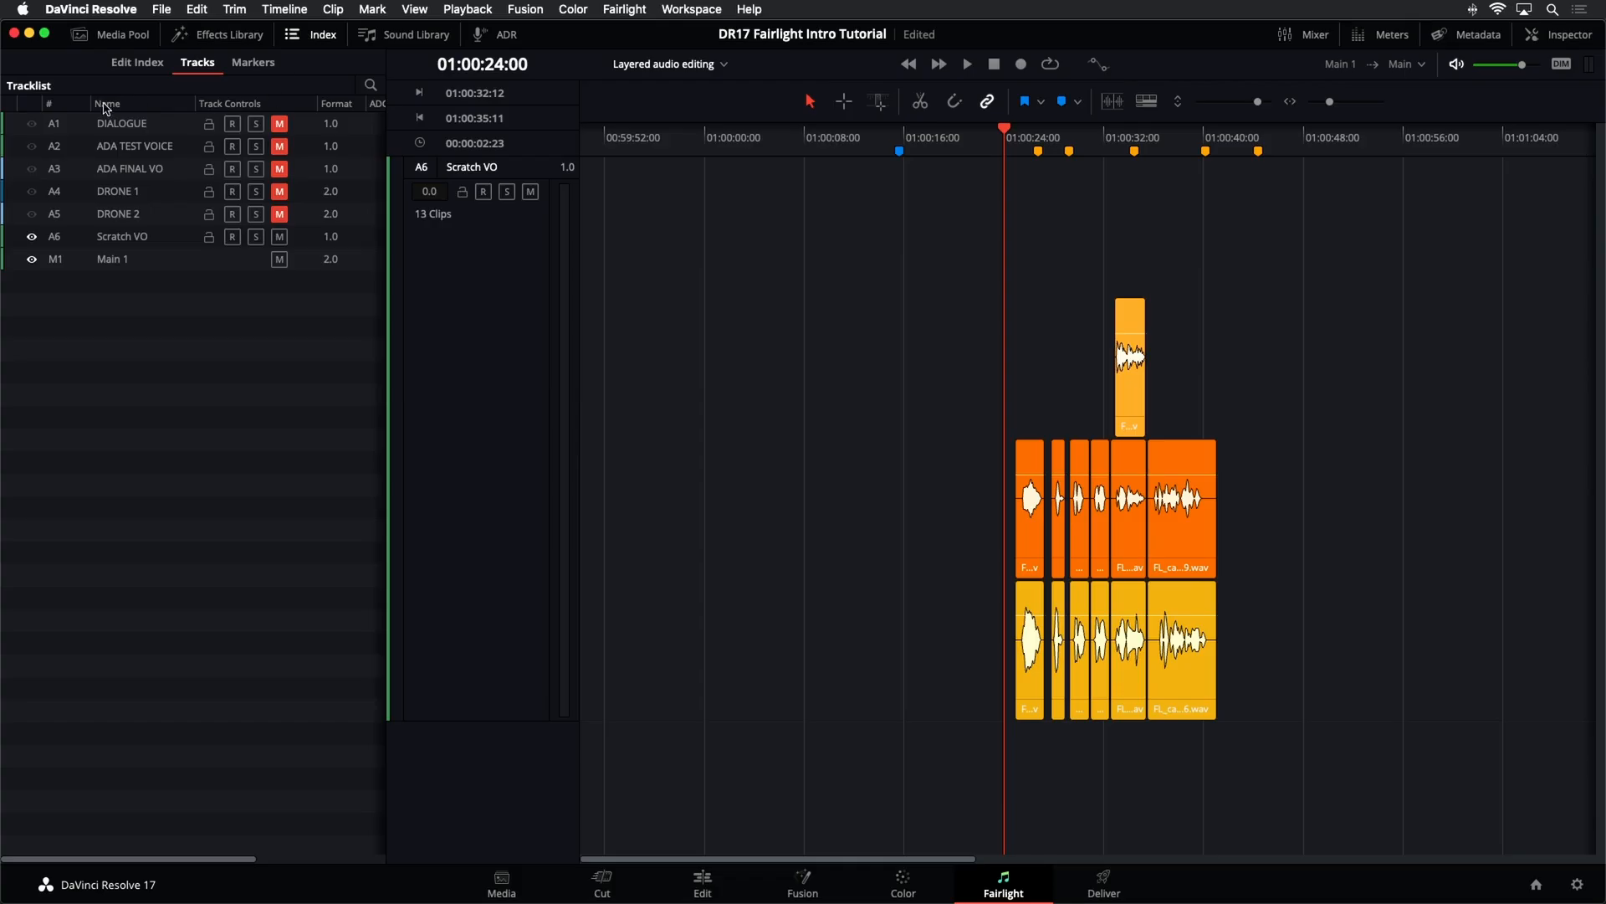
{"action": "left_click", "coordinate": [31, 124]}
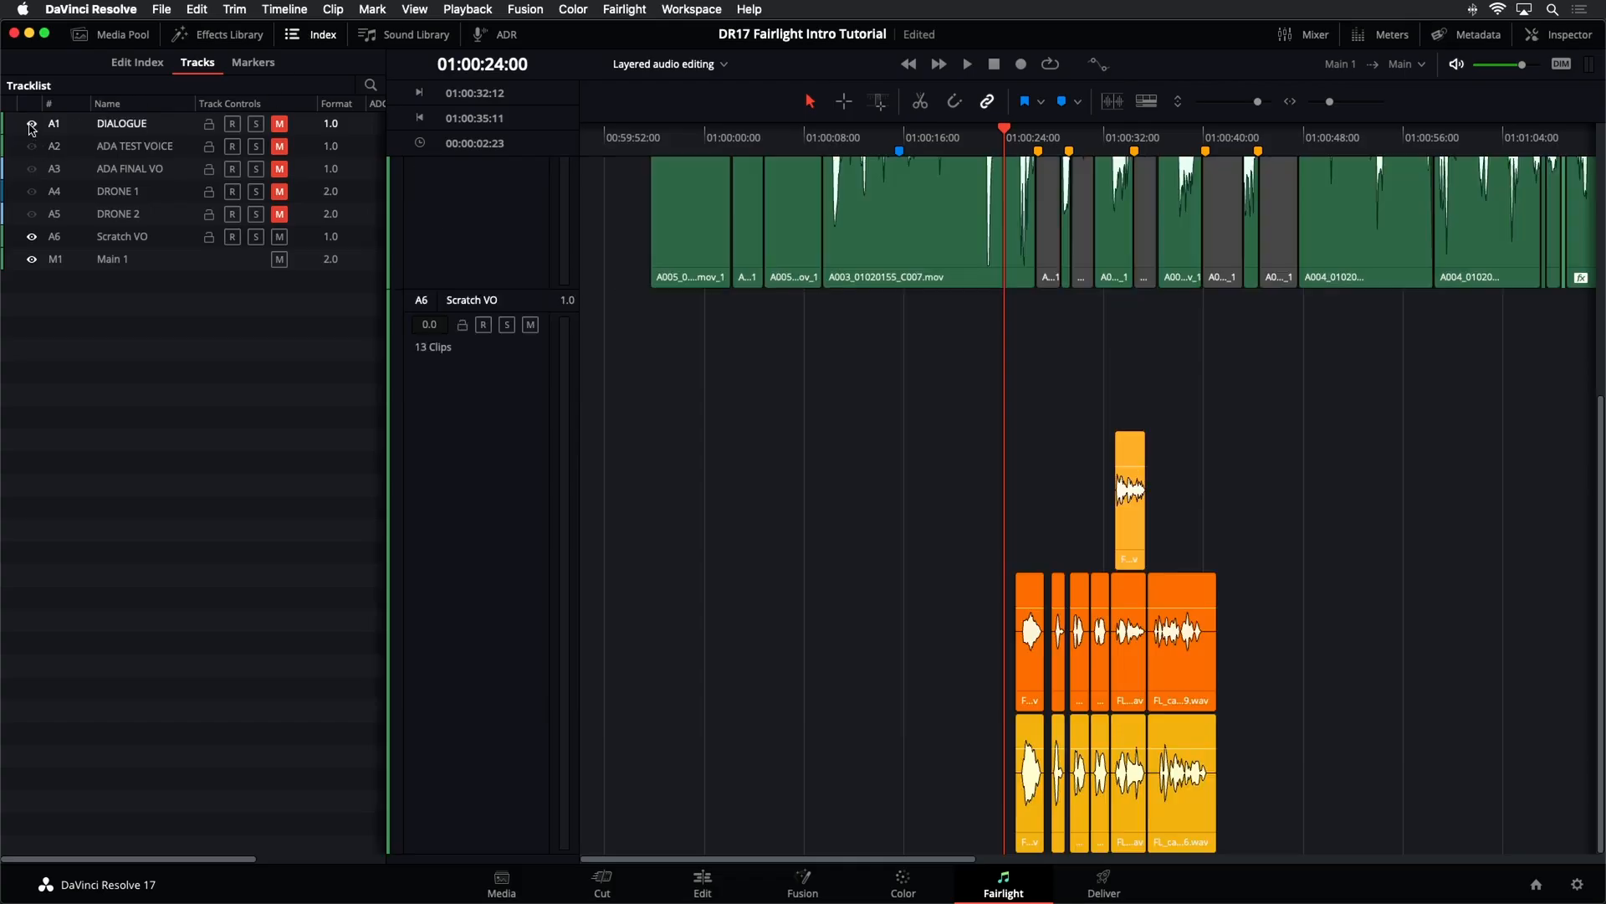
{"action": "scroll", "coordinate": [788, 459], "scroll_direction": "up", "scroll_amount": 2}
{"action": "scroll", "coordinate": [785, 448], "scroll_direction": "down", "scroll_amount": 2}
{"action": "scroll", "coordinate": [778, 434], "scroll_direction": "up", "scroll_amount": 4}
{"action": "scroll", "coordinate": [774, 434], "scroll_direction": "down", "scroll_amount": 4}
{"action": "scroll", "coordinate": [768, 434], "scroll_direction": "up", "scroll_amount": 4}
{"action": "scroll", "coordinate": [769, 428], "scroll_direction": "down", "scroll_amount": 2}
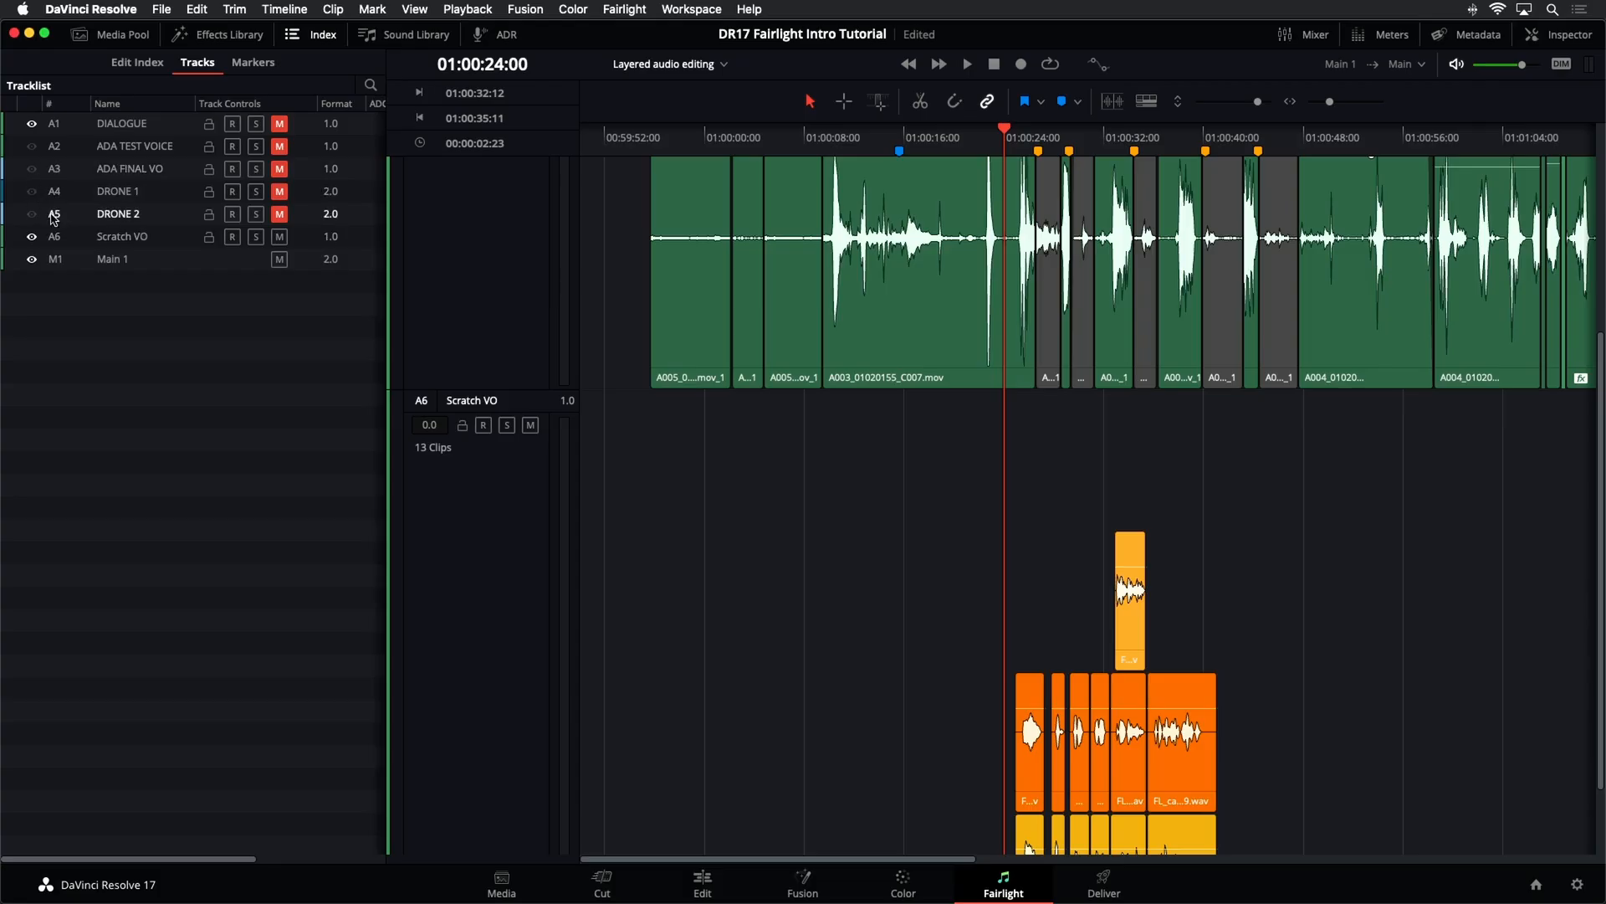
{"action": "left_click", "coordinate": [32, 192]}
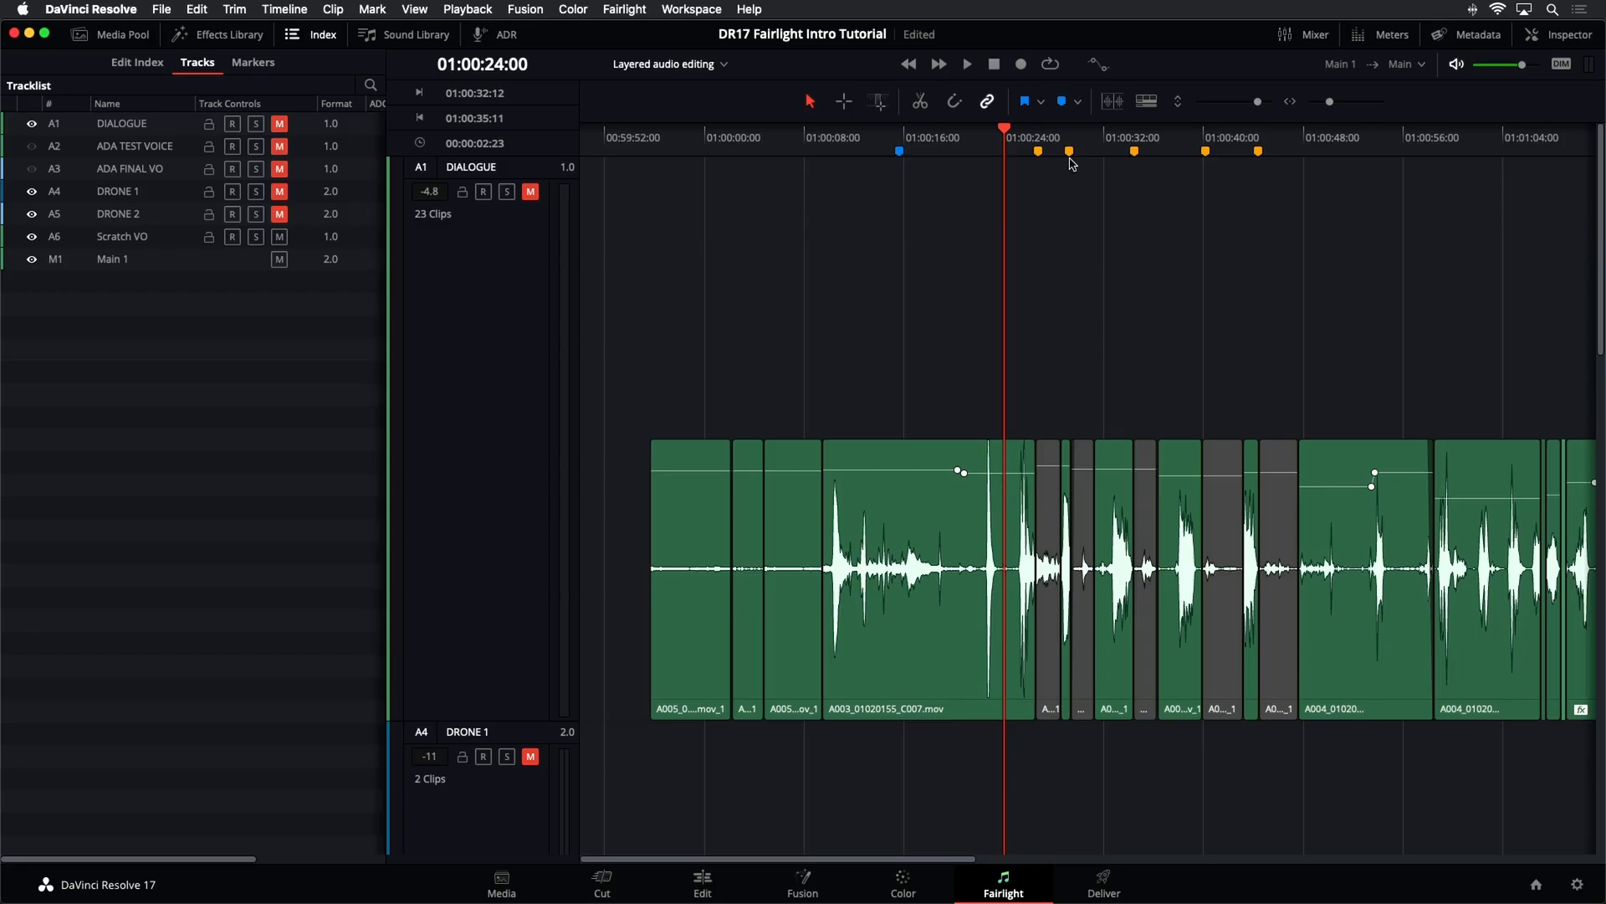
- Reduce the height of all tracks and widen the timeline view to fit the full dialogue and drone clips
{"action": "left_click_drag", "start_coordinate": [1257, 101], "coordinate": [1215, 110]}
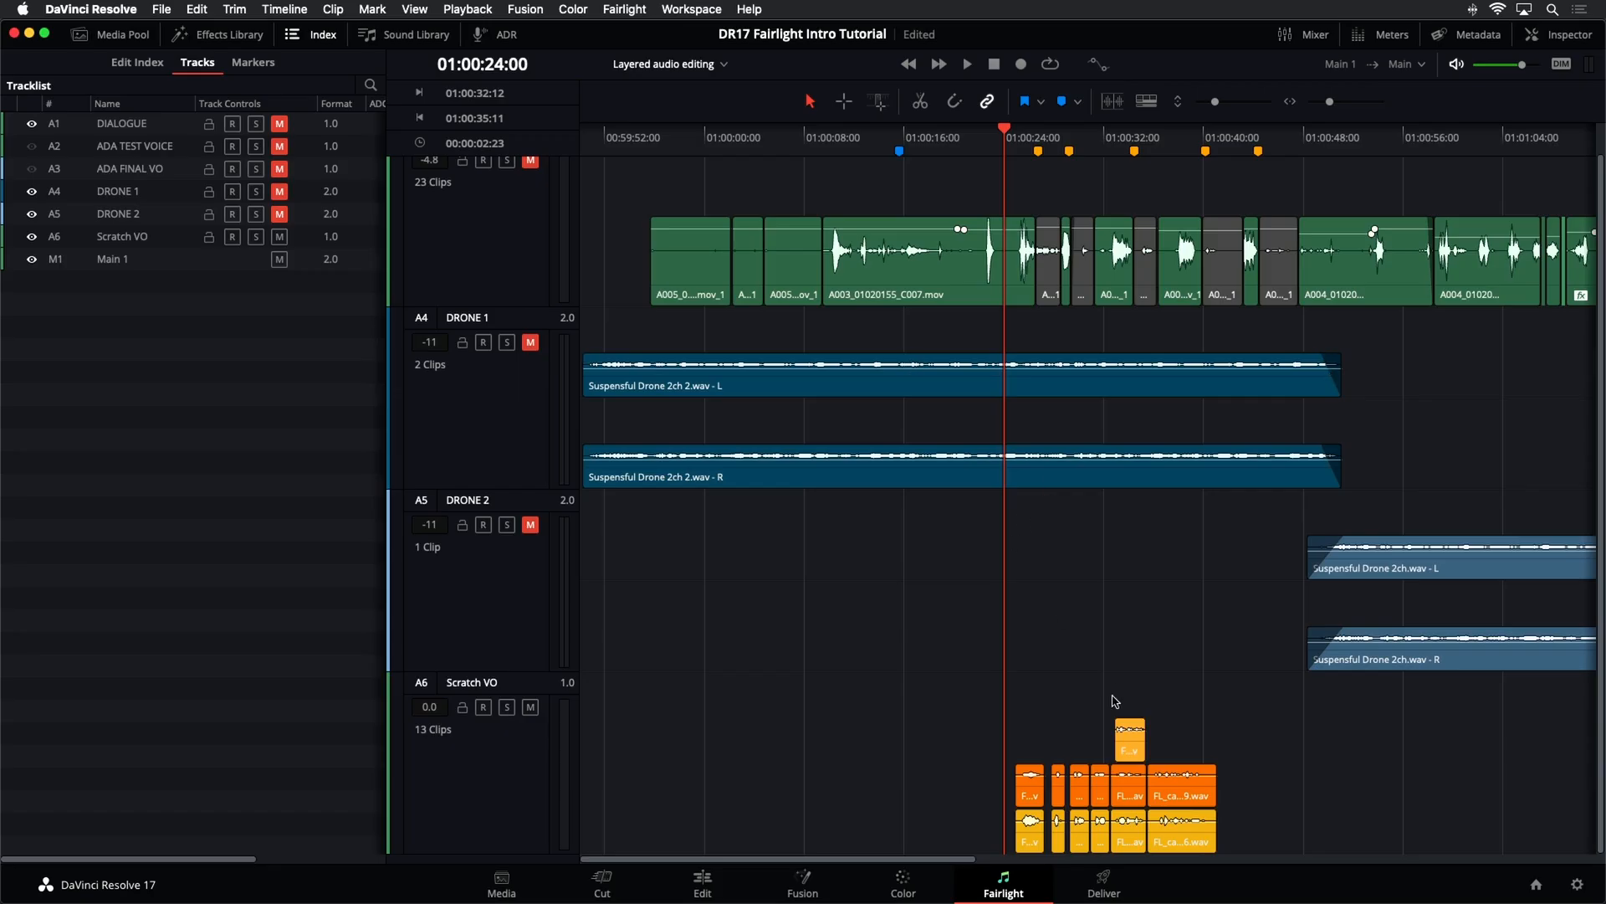
{"action": "key", "text": "super+minus"}
{"action": "scroll", "coordinate": [518, 251], "scroll_direction": "up", "scroll_amount": 2}
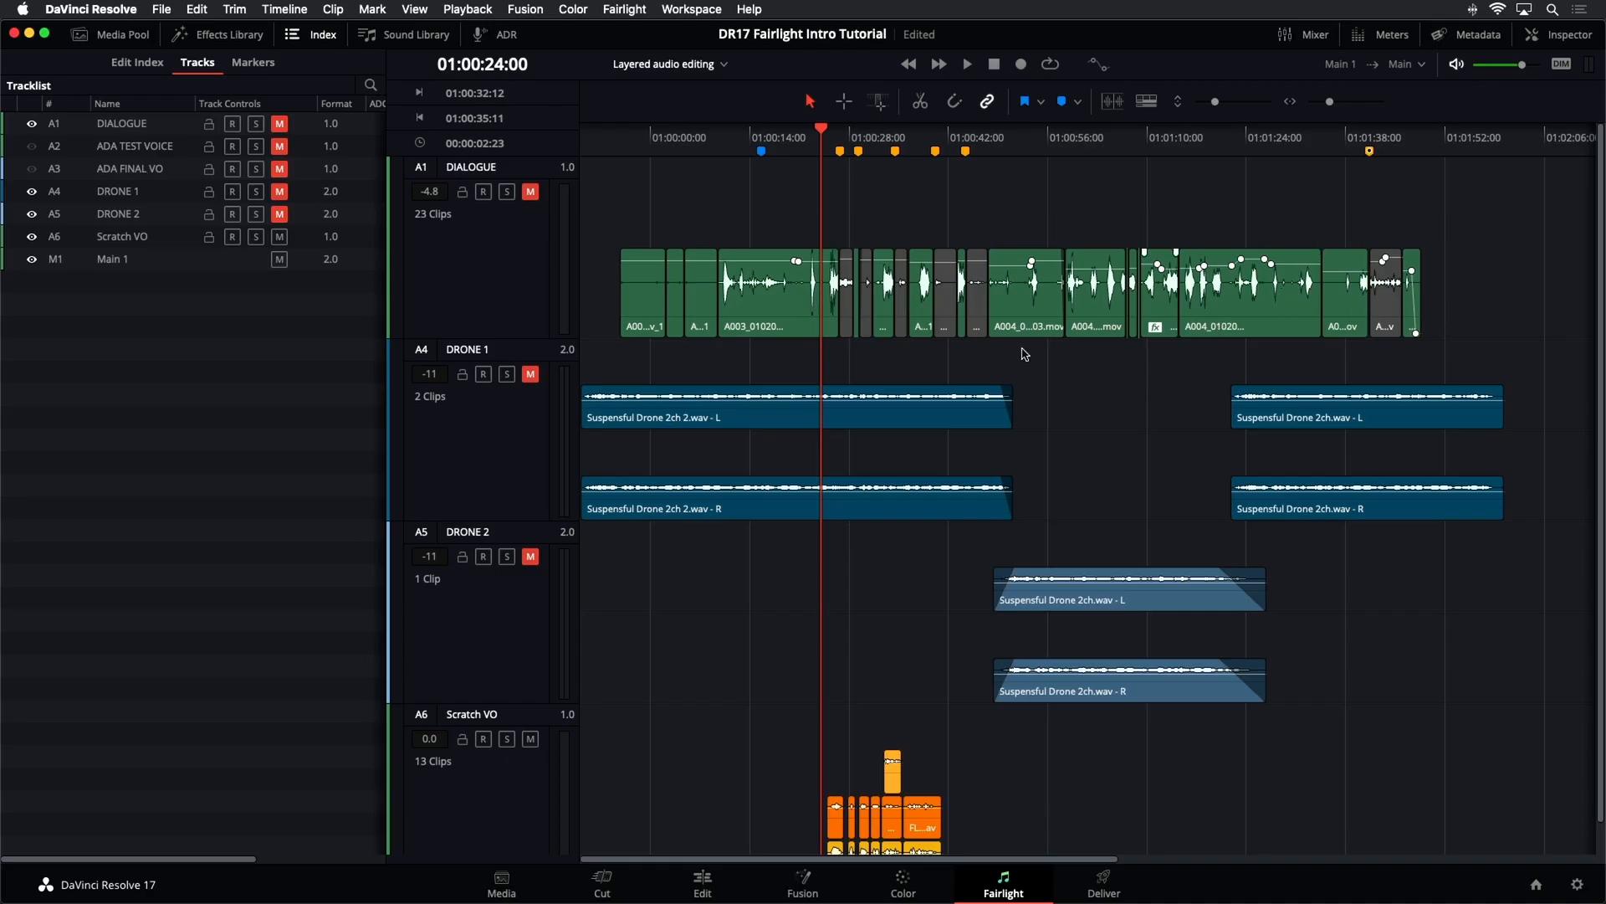
- Select the DRONE 1 track, switch the selection to Scratch VO, and check its options for moving the track
{"action": "left_click", "coordinate": [499, 479]}
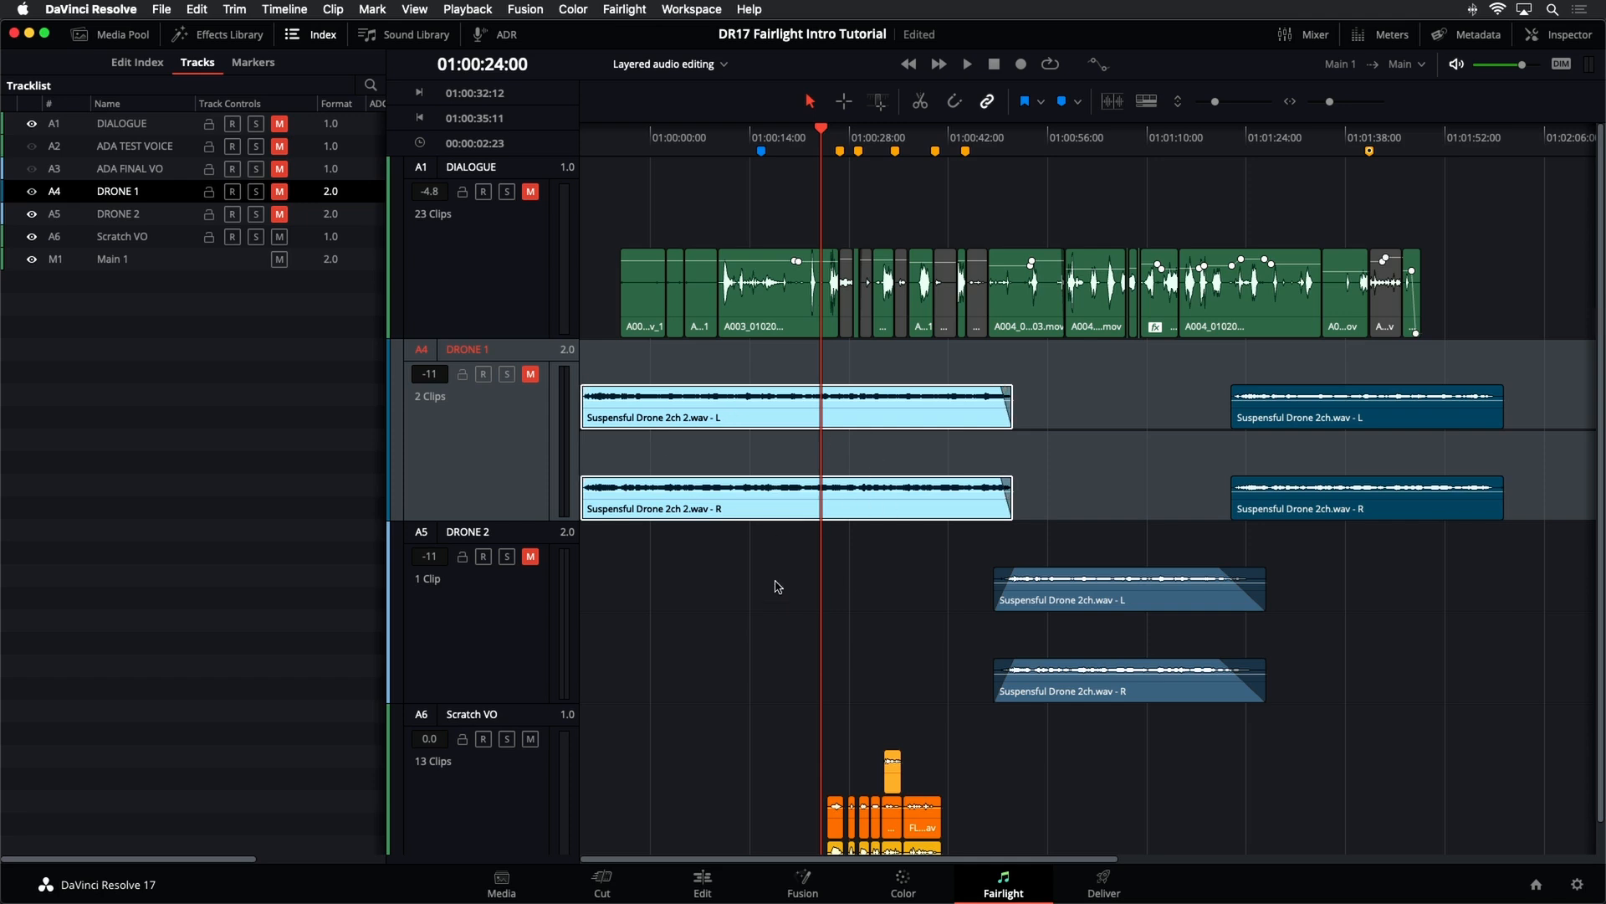
{"action": "scroll", "coordinate": [778, 586], "scroll_direction": "down", "scroll_amount": 1}
{"action": "left_click", "coordinate": [538, 797]}
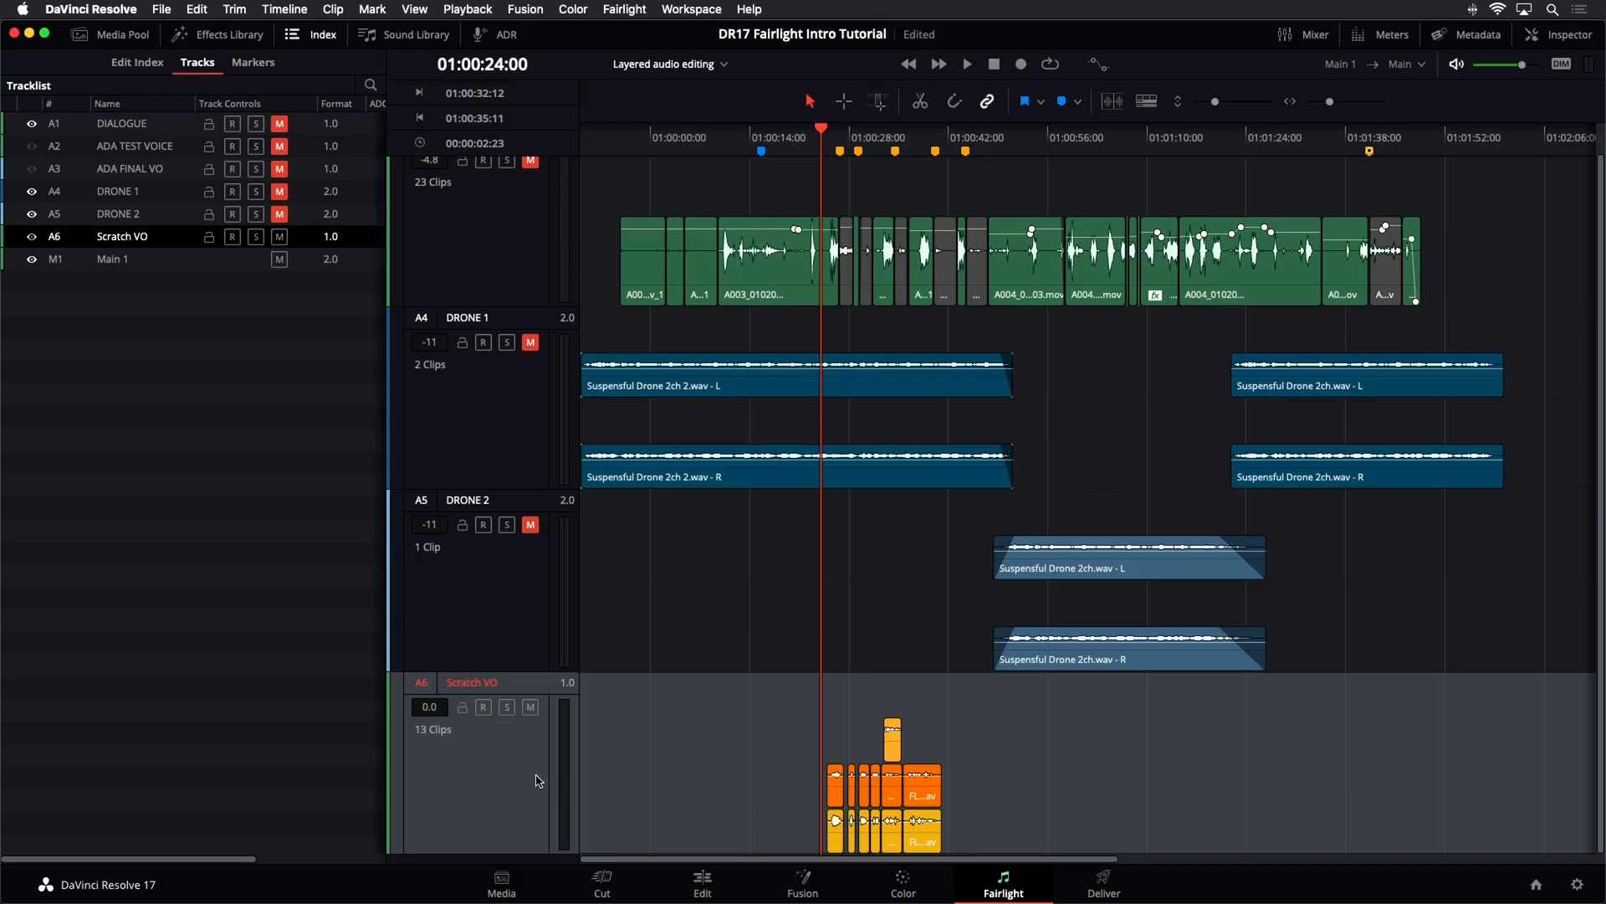
{"action": "right_click", "coordinate": [536, 773]}
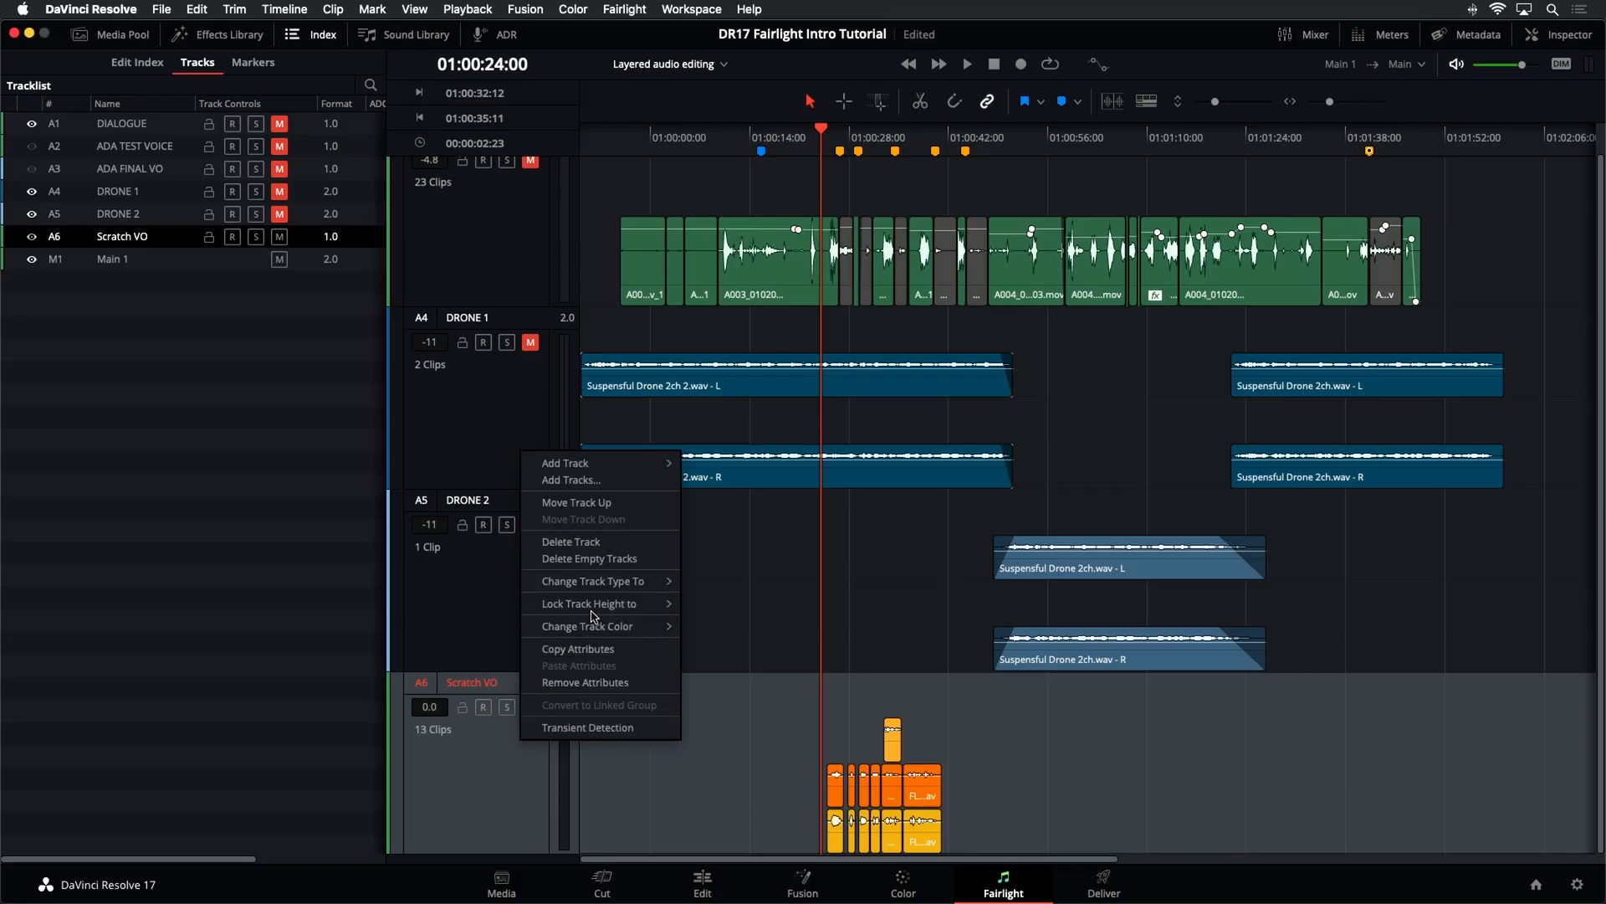
{"action": "mouse_move", "coordinate": [606, 604]}
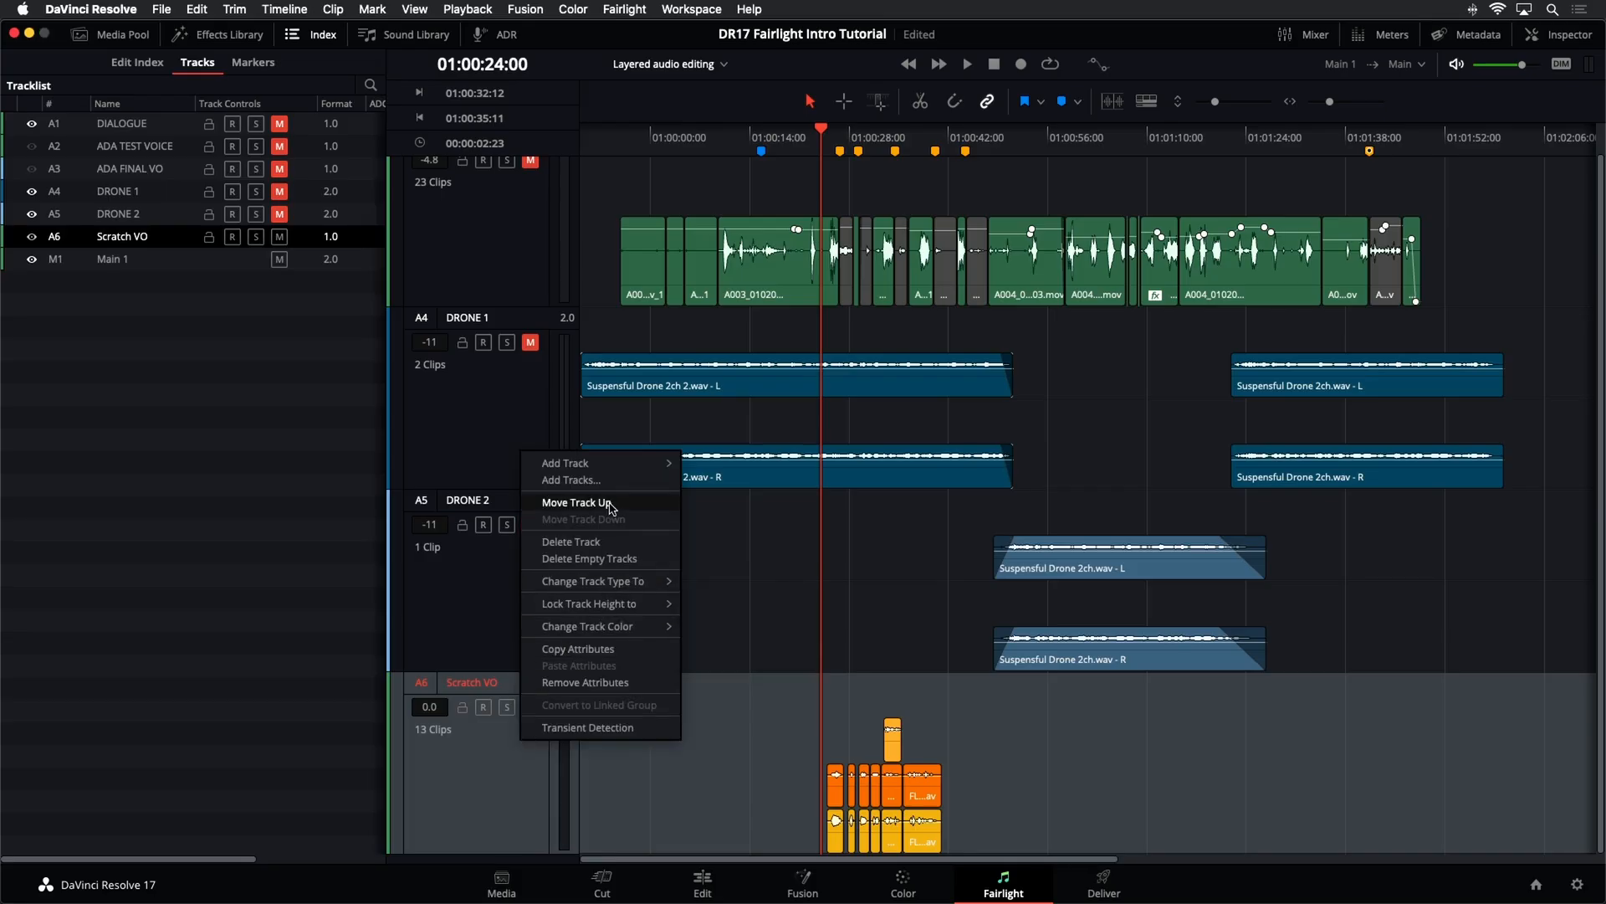
{"action": "left_click", "coordinate": [282, 504]}
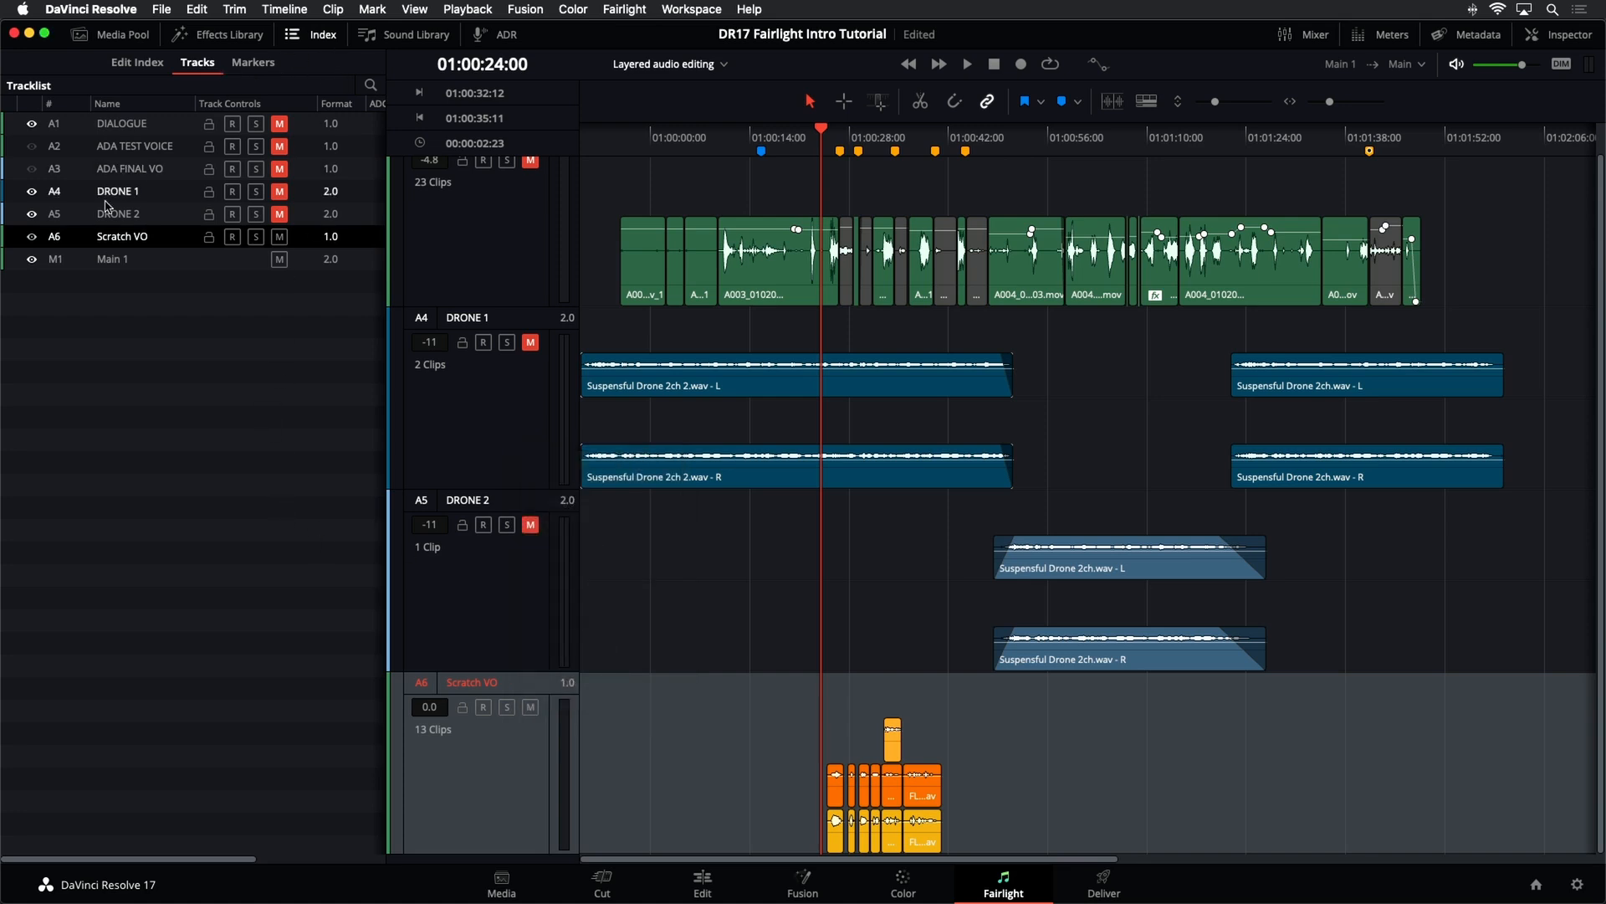
- Reorder the Scratch VO track to sit directly below DIALOGUE in the track list, and close the index
{"action": "left_click_drag", "start_coordinate": [74, 243], "coordinate": [87, 139]}
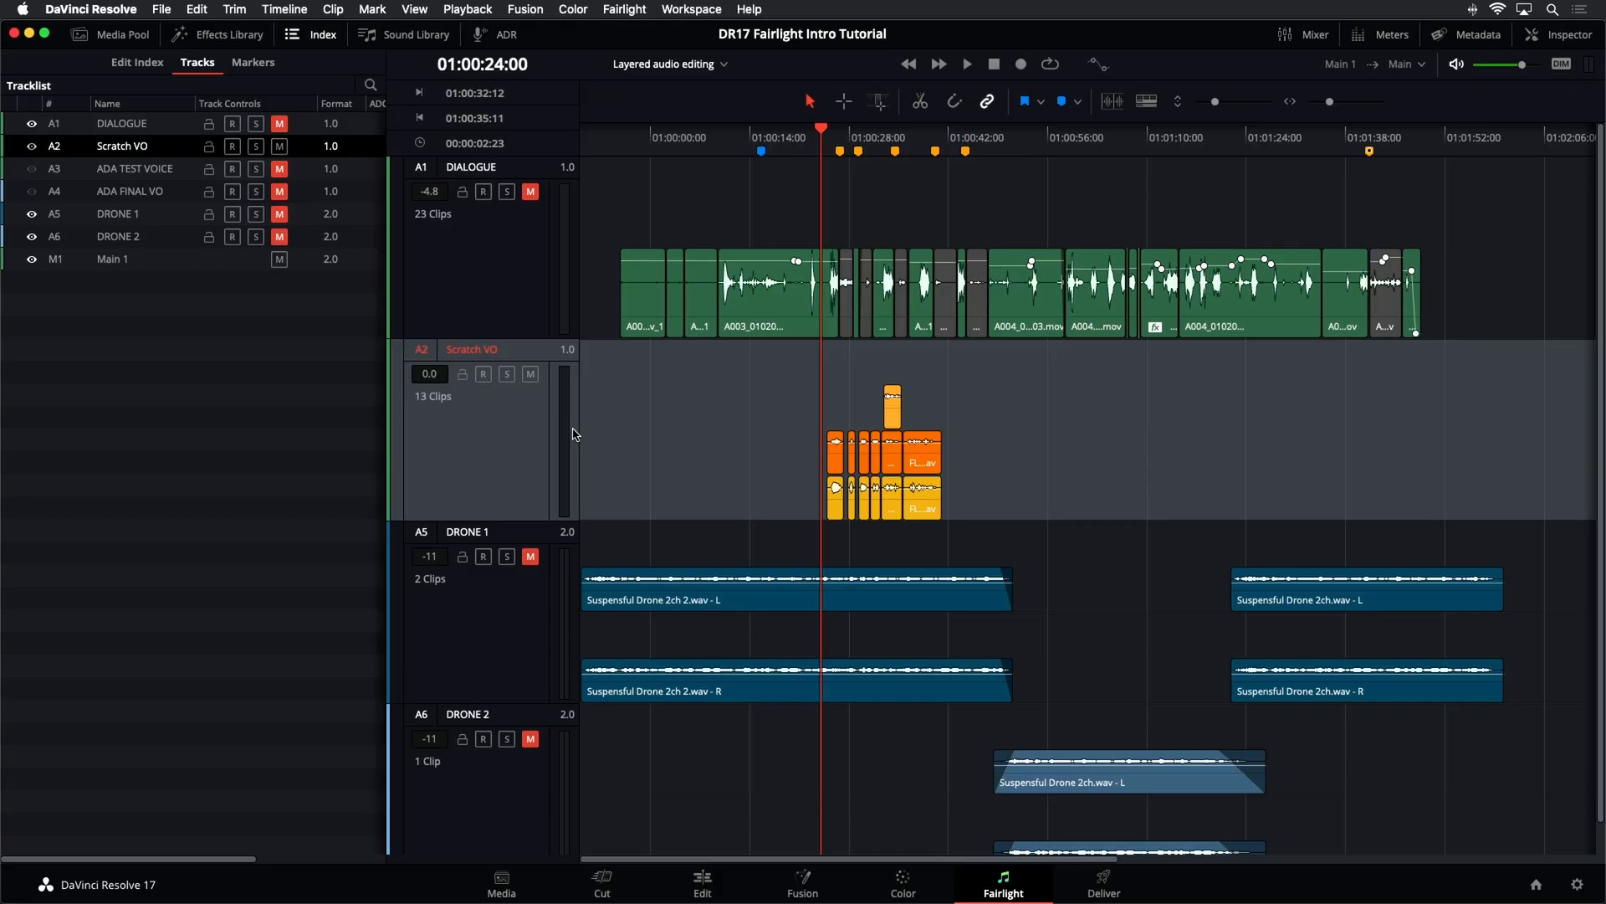
{"action": "left_click", "coordinate": [318, 38]}
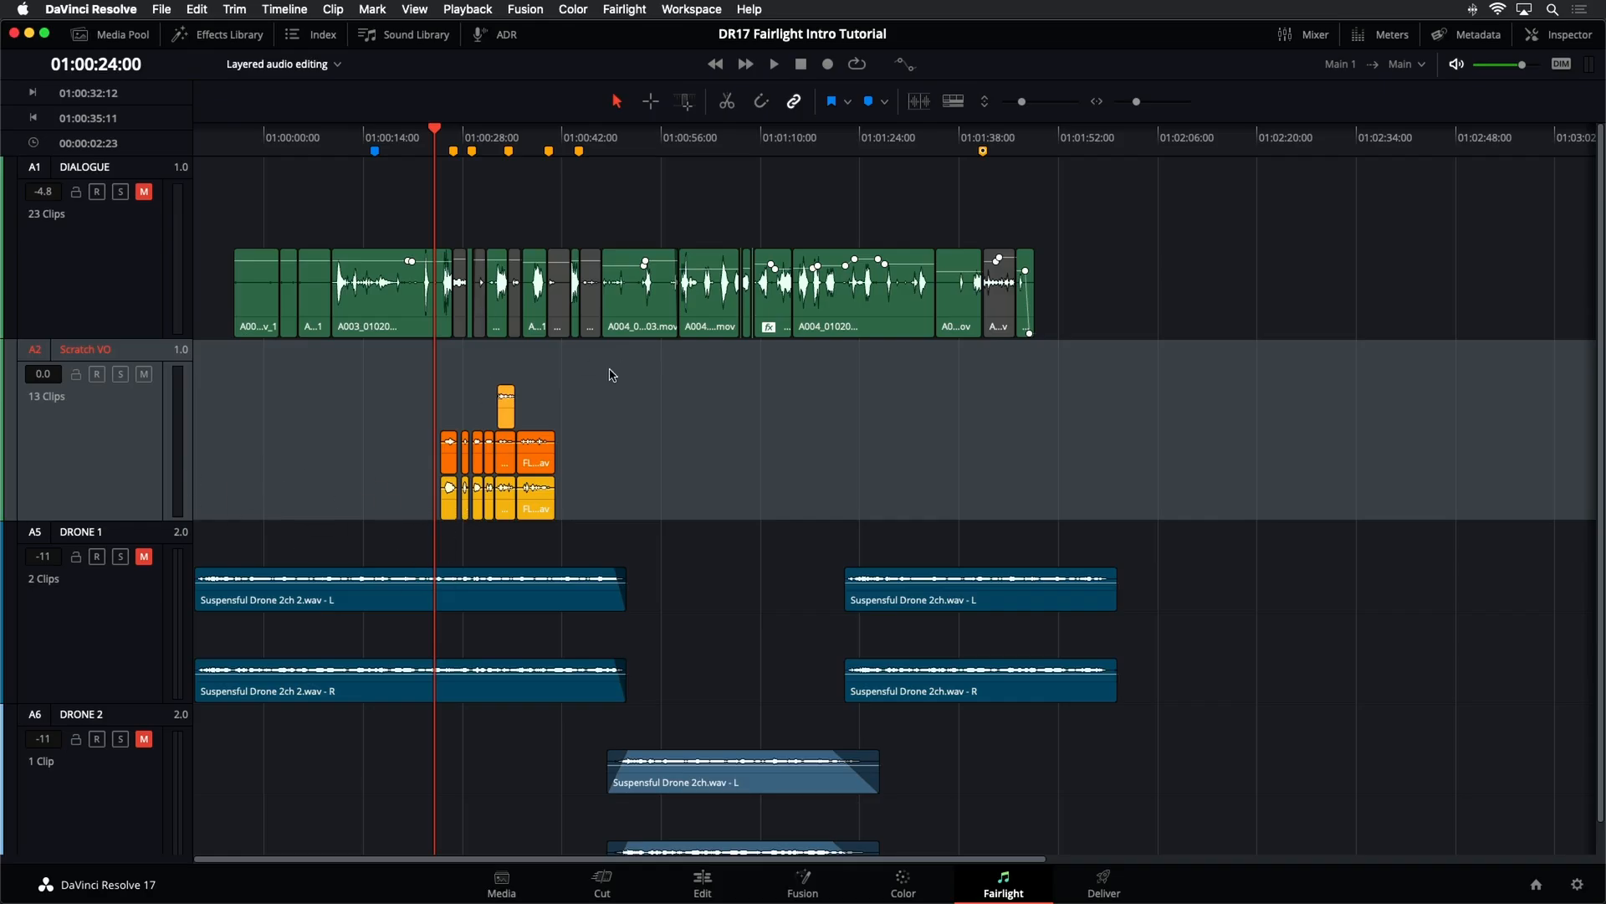
- Select the short top Scratch VO clip, place the playhead on it at 01:00:33:20, and zoom in around it
{"action": "key", "text": "super+equal"}
{"action": "key", "text": "super+equal"}
{"action": "key", "text": "super+equal"}
{"action": "key", "text": "super+equal"}
{"action": "key", "text": "super+equal"}
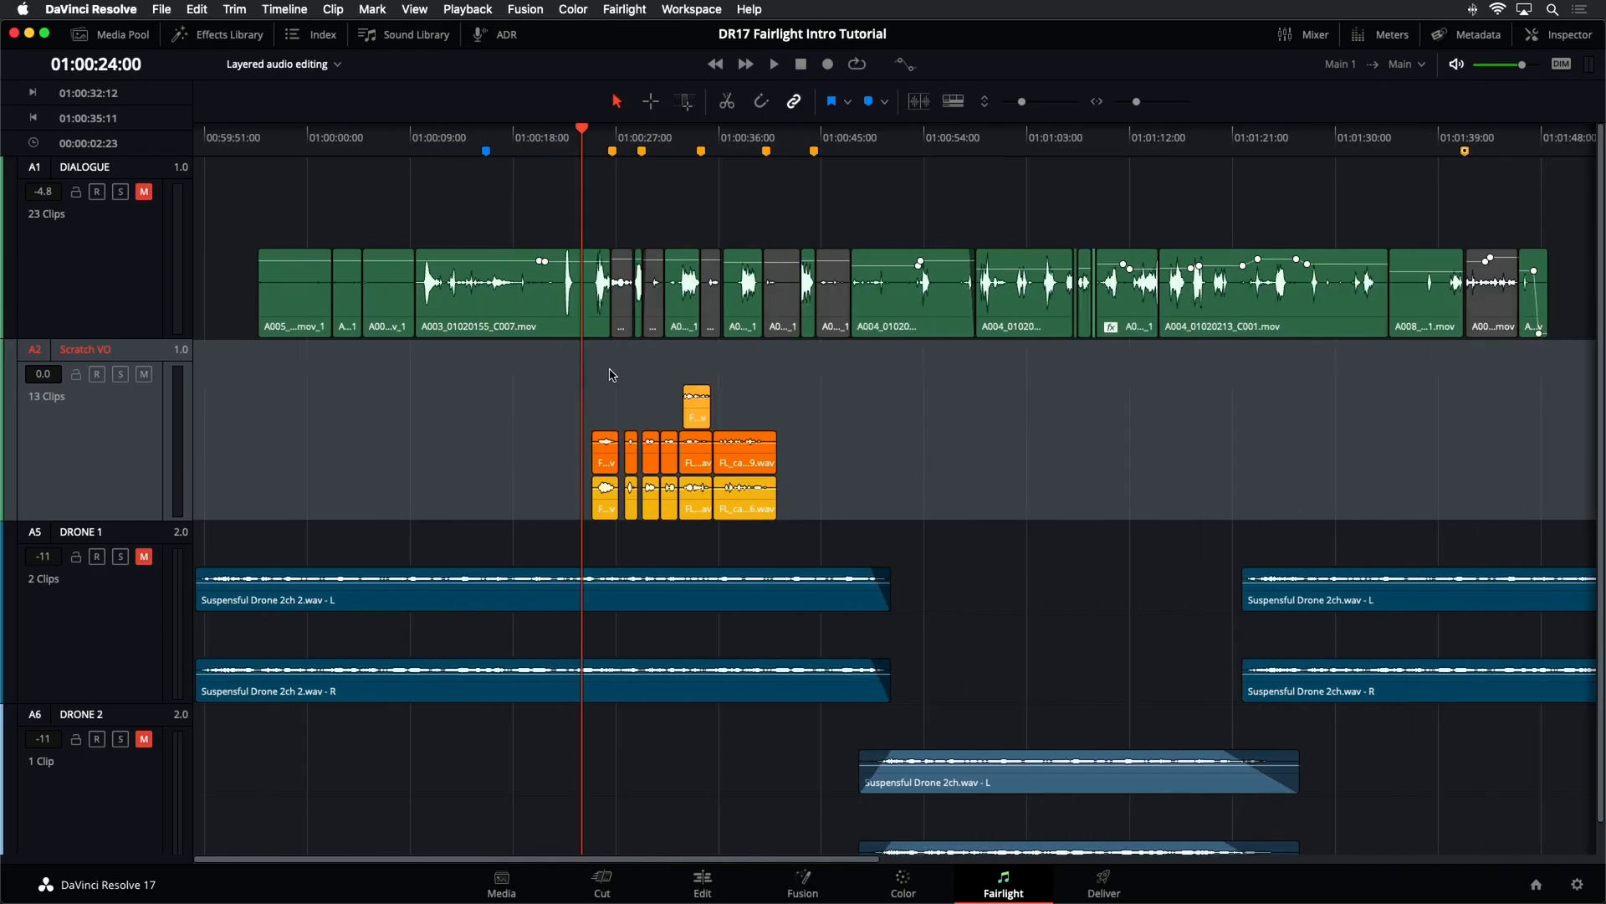
{"action": "left_click", "coordinate": [1008, 133]}
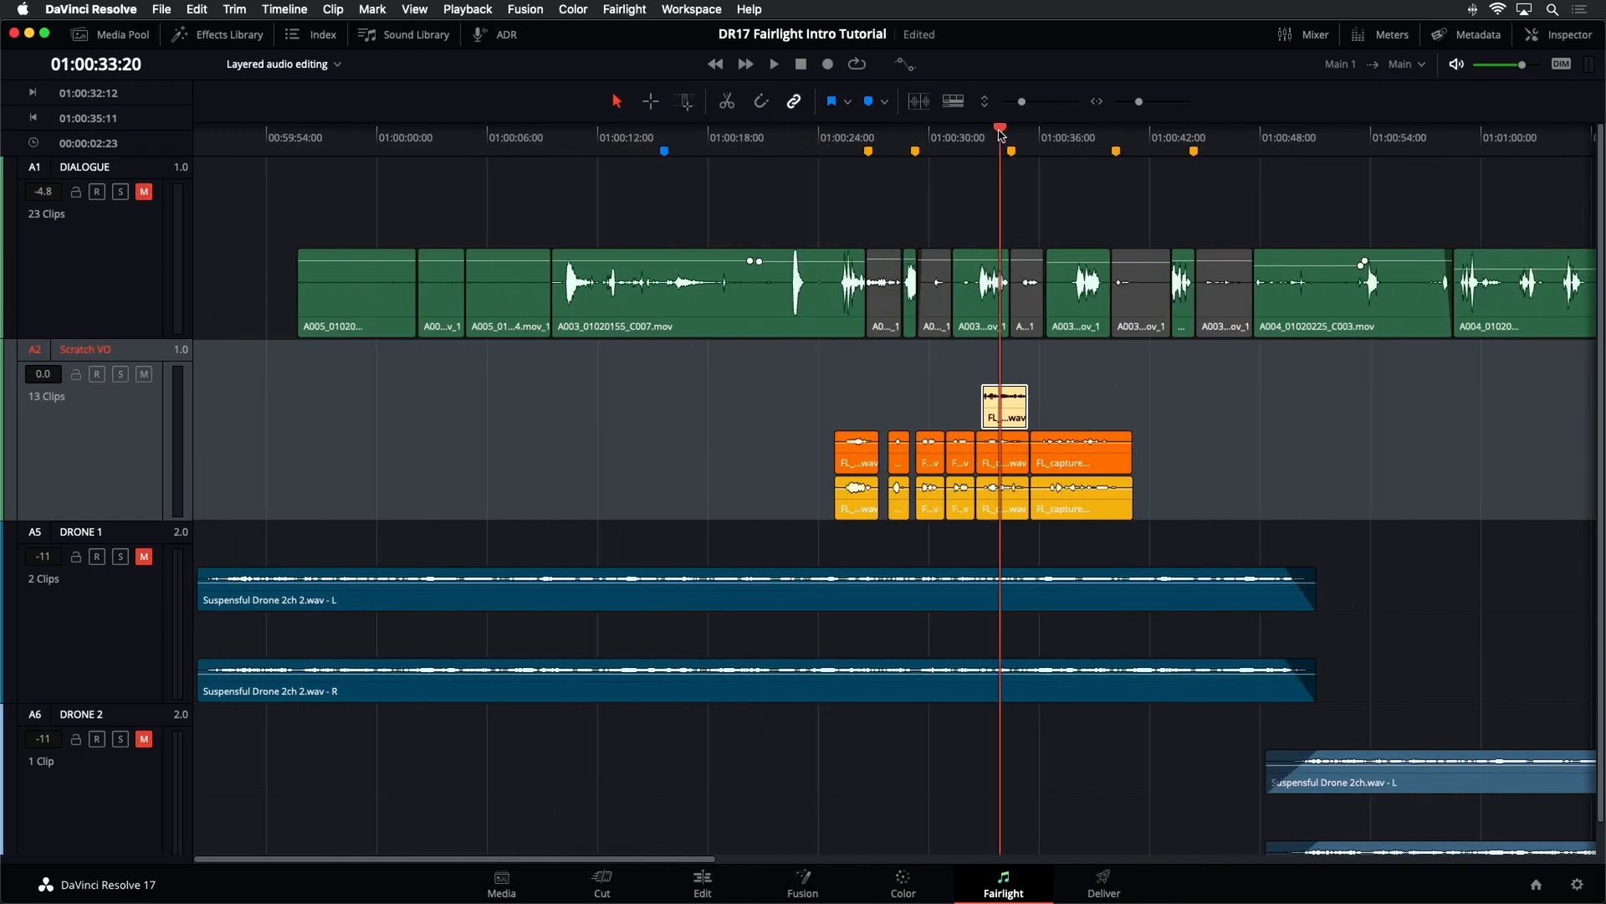
{"action": "key", "text": "super+equal"}
{"action": "key", "text": "super+equal"}
{"action": "key", "text": "super+equal"}
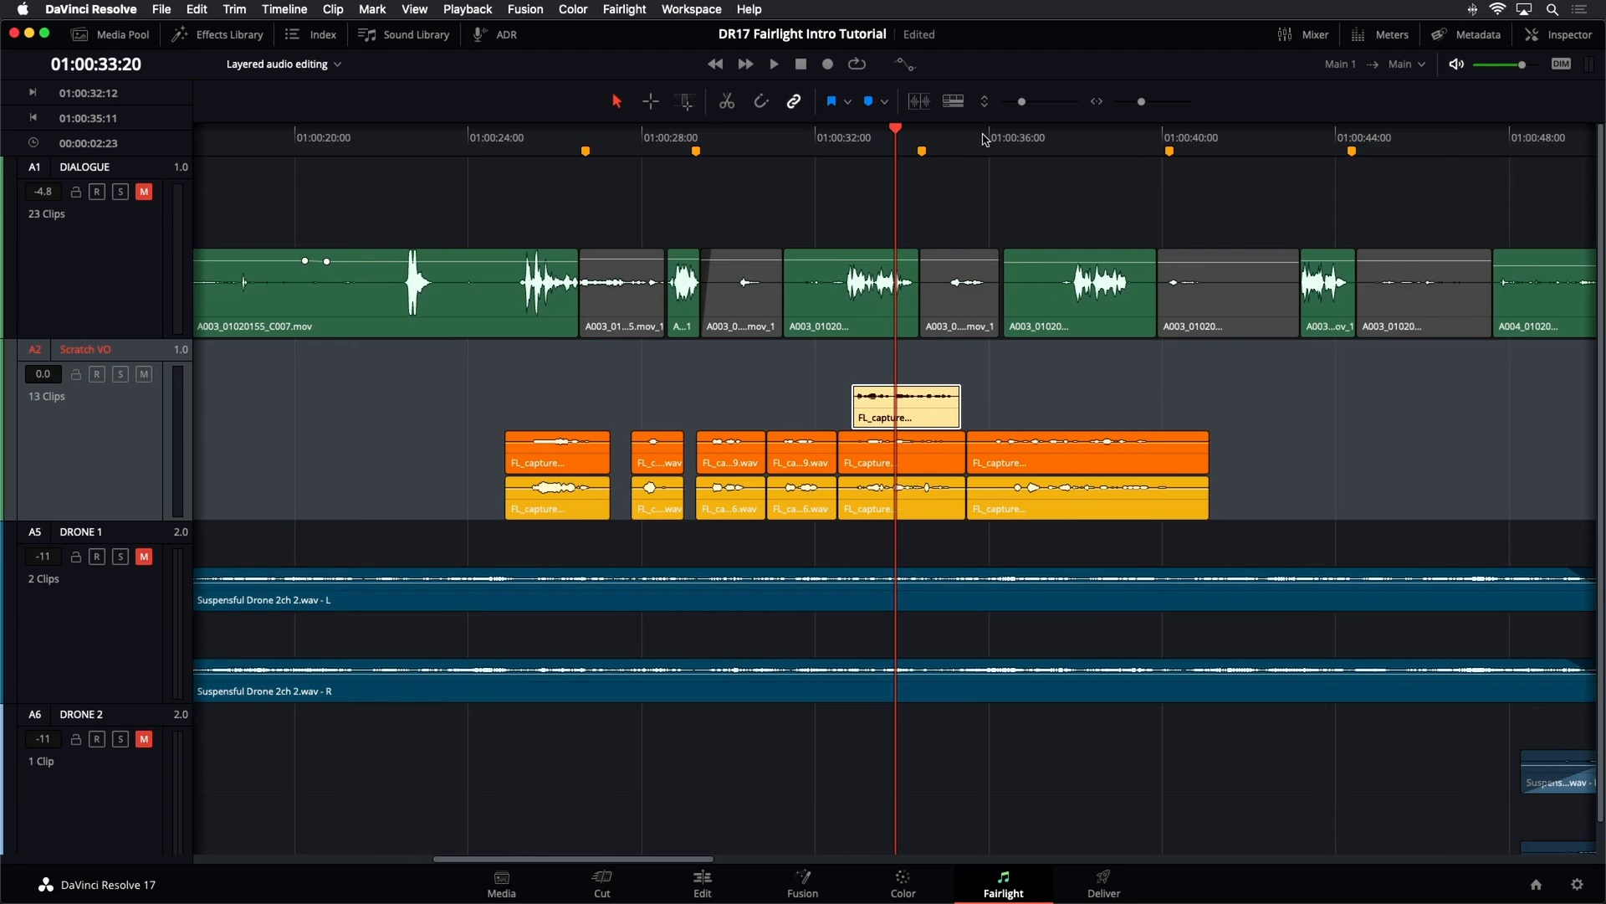
- Increase the track heights until the Scratch VO layers and the DIALOGUE waveforms are clearly readable together
{"action": "scroll", "coordinate": [984, 141], "scroll_direction": "up", "scroll_amount": 10}
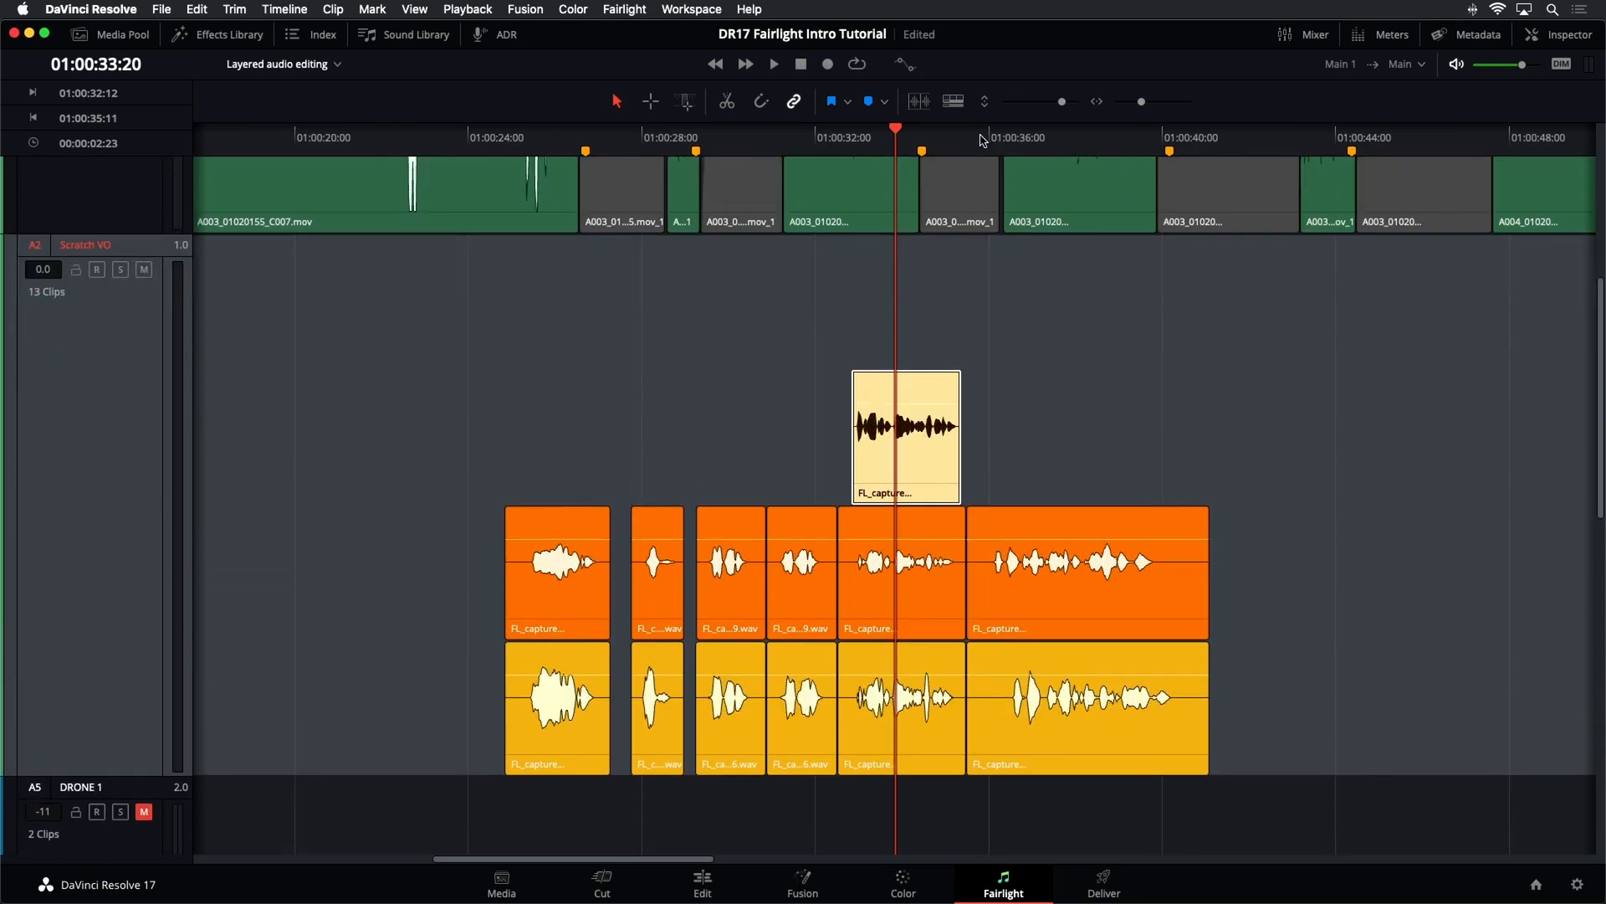
{"action": "scroll", "coordinate": [981, 141], "scroll_direction": "down", "scroll_amount": 8}
{"action": "scroll", "coordinate": [981, 142], "scroll_direction": "up", "scroll_amount": 4}
{"action": "scroll", "coordinate": [978, 144], "scroll_direction": "down", "scroll_amount": 5}
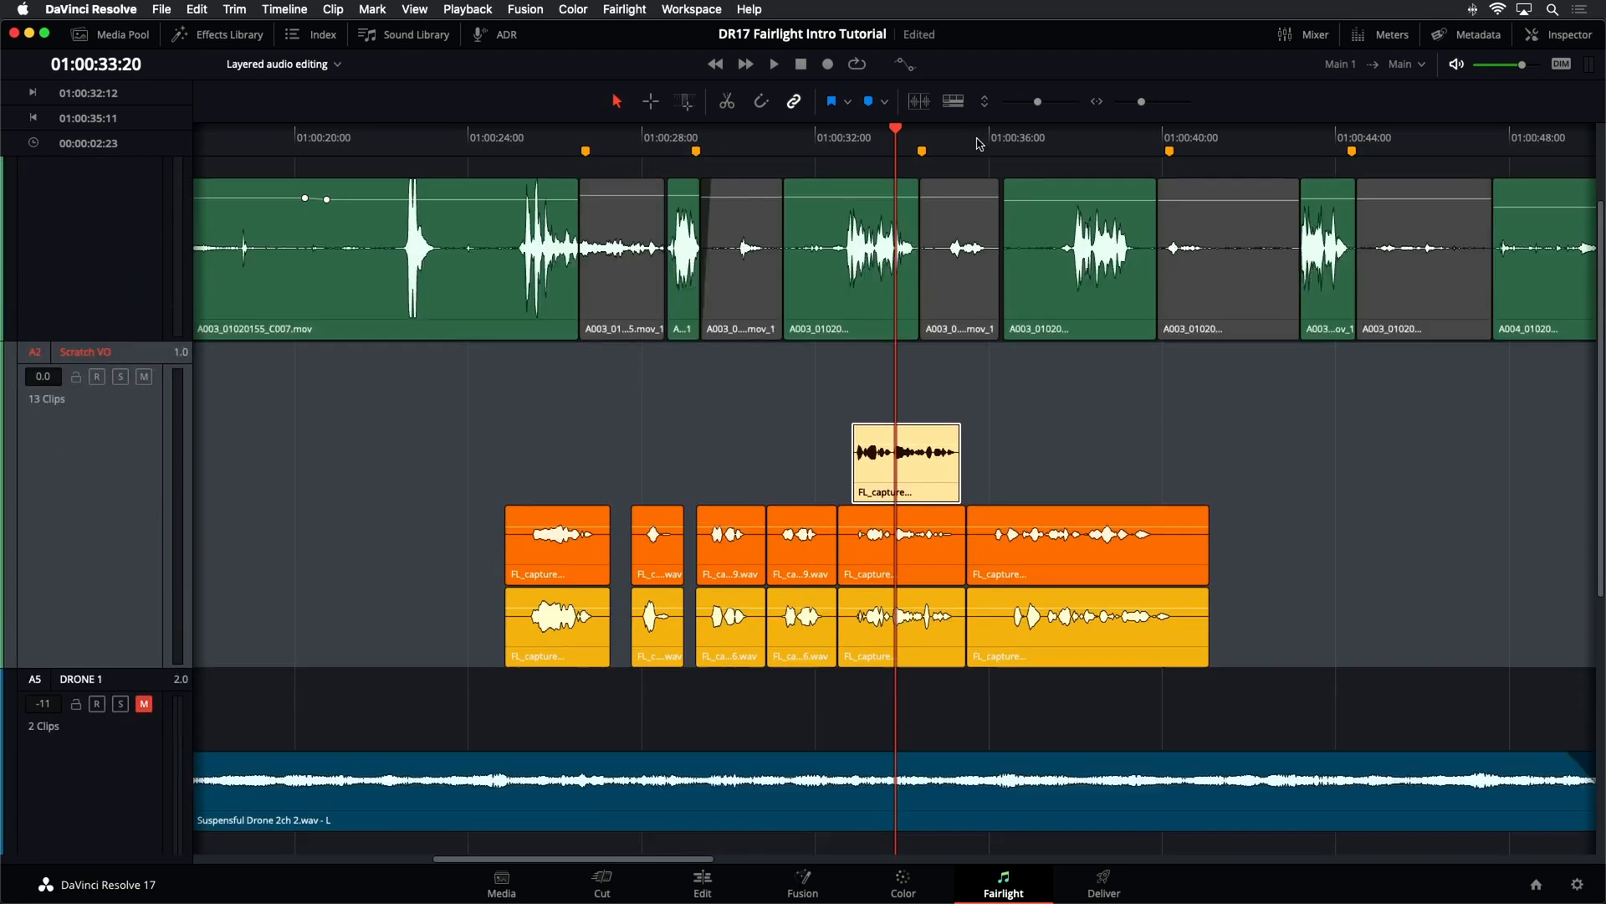
- Enlarge the track heights a little further, select both layers of the last Scratch VO phrase, and clear the selection
{"action": "scroll", "coordinate": [972, 149], "scroll_direction": "up", "scroll_amount": 4}
{"action": "scroll", "coordinate": [971, 150], "scroll_direction": "up", "scroll_amount": 3}
{"action": "scroll", "coordinate": [970, 150], "scroll_direction": "down", "scroll_amount": 3}
{"action": "scroll", "coordinate": [971, 149], "scroll_direction": "down", "scroll_amount": 2}
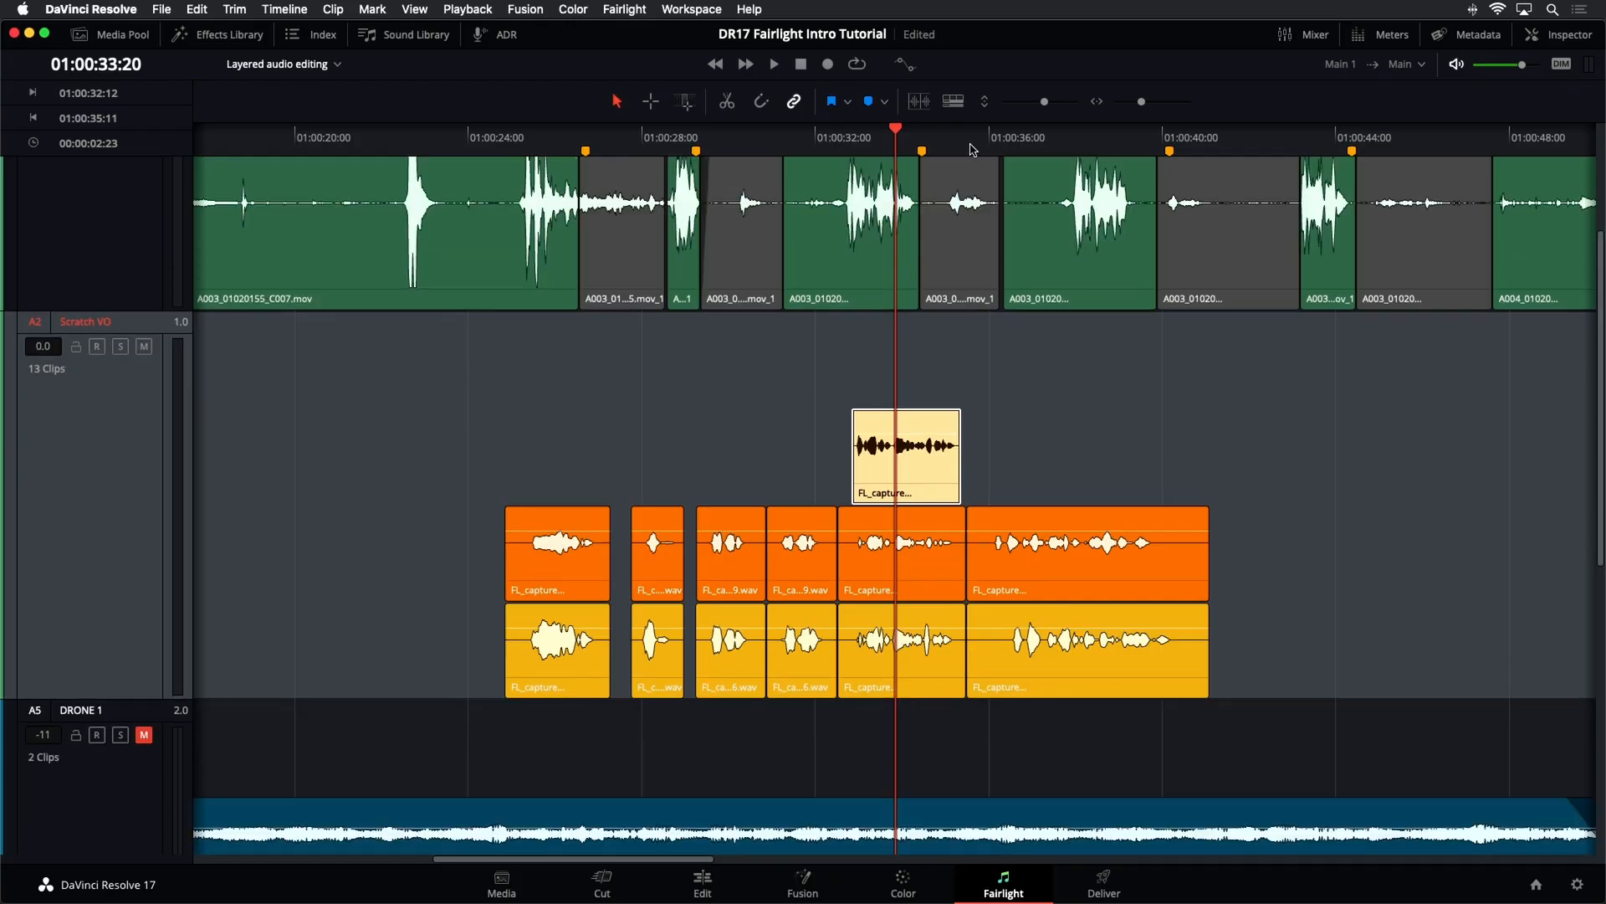
{"action": "scroll", "coordinate": [971, 150], "scroll_direction": "up", "scroll_amount": 1}
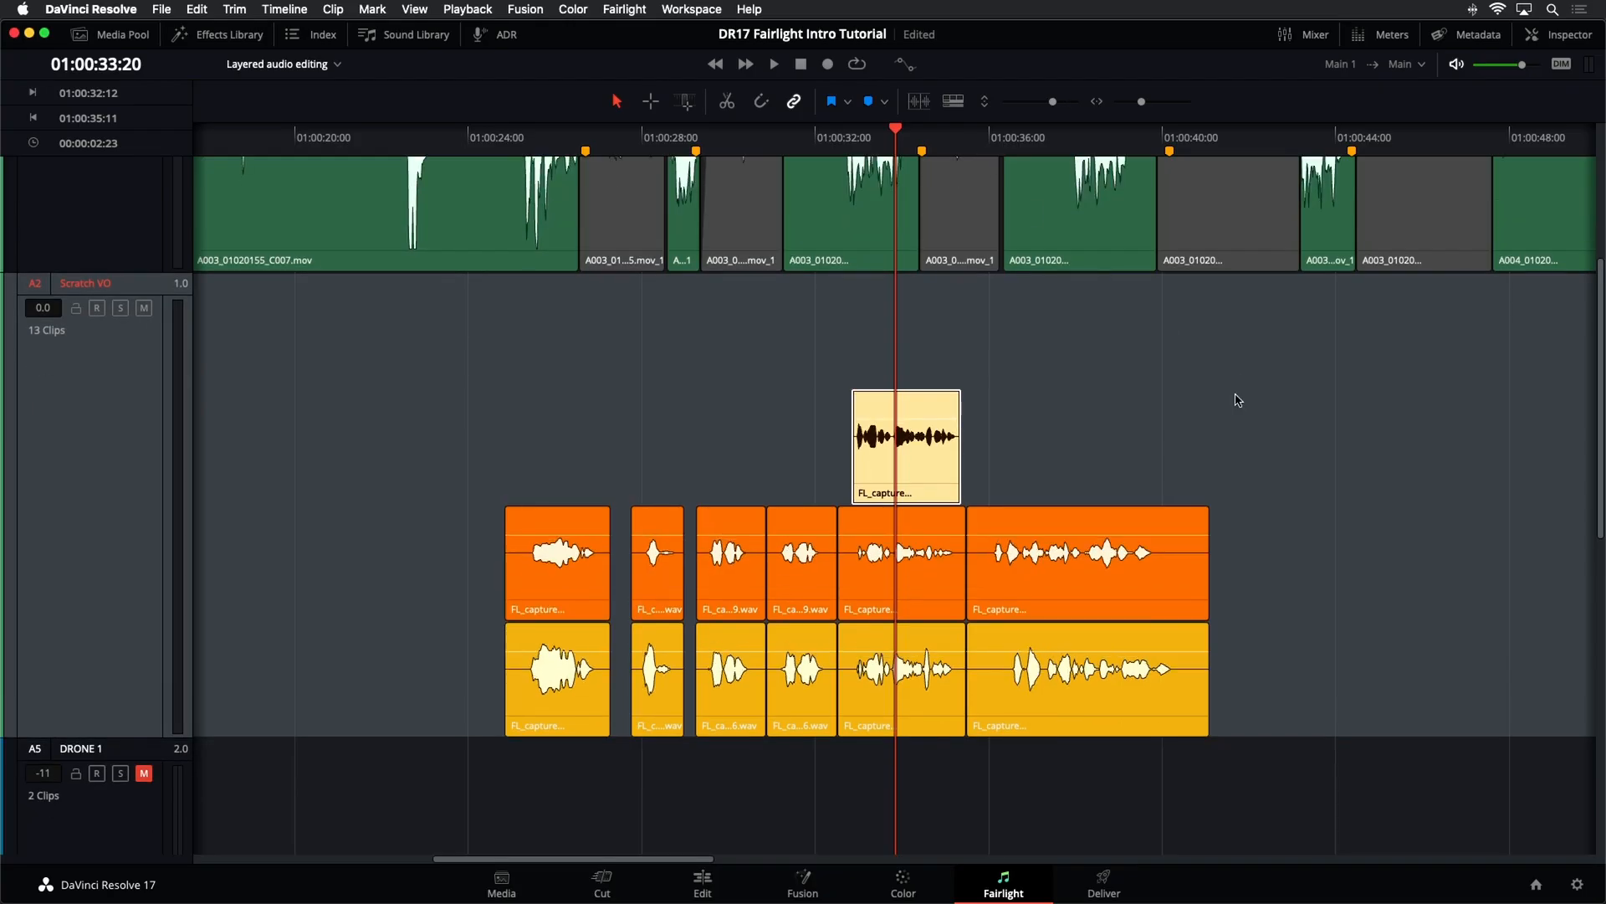
{"action": "left_click", "coordinate": [1091, 451]}
{"action": "left_click_drag", "start_coordinate": [1044, 433], "coordinate": [1166, 725]}
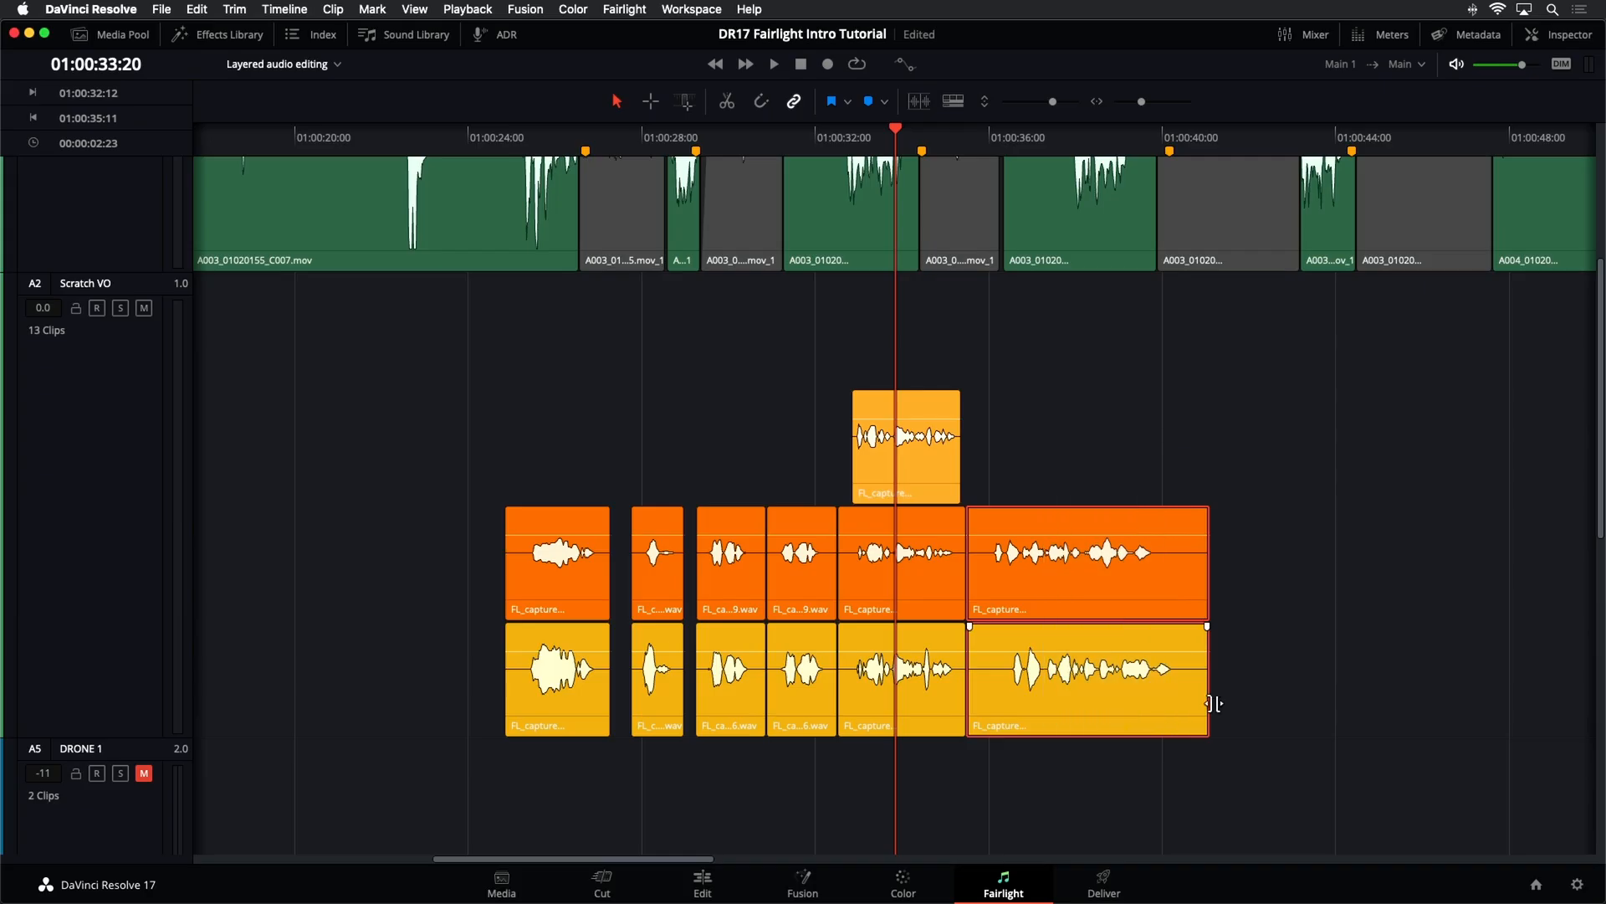
{"action": "left_click", "coordinate": [1015, 358]}
- Move only the upper-layer clip of the last Scratch VO phrase to about 01:00:42, and undo the move
{"action": "left_click_drag", "start_coordinate": [1281, 434], "coordinate": [1072, 682]}
{"action": "left_click_drag", "start_coordinate": [1061, 612], "coordinate": [1366, 603]}
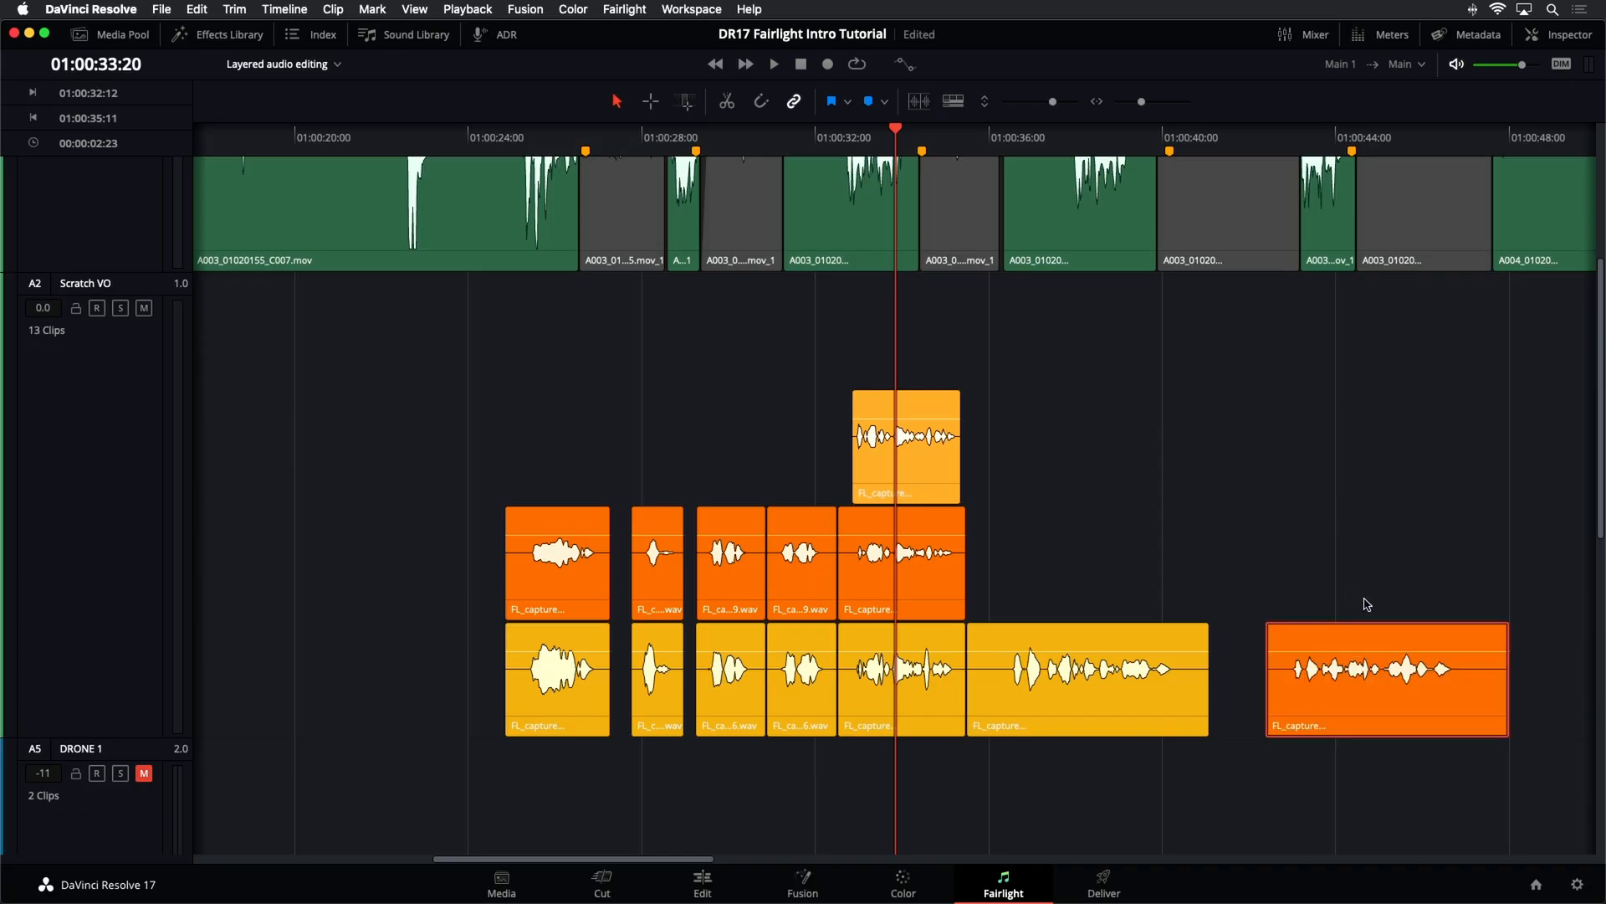
{"action": "key", "text": "super+z"}
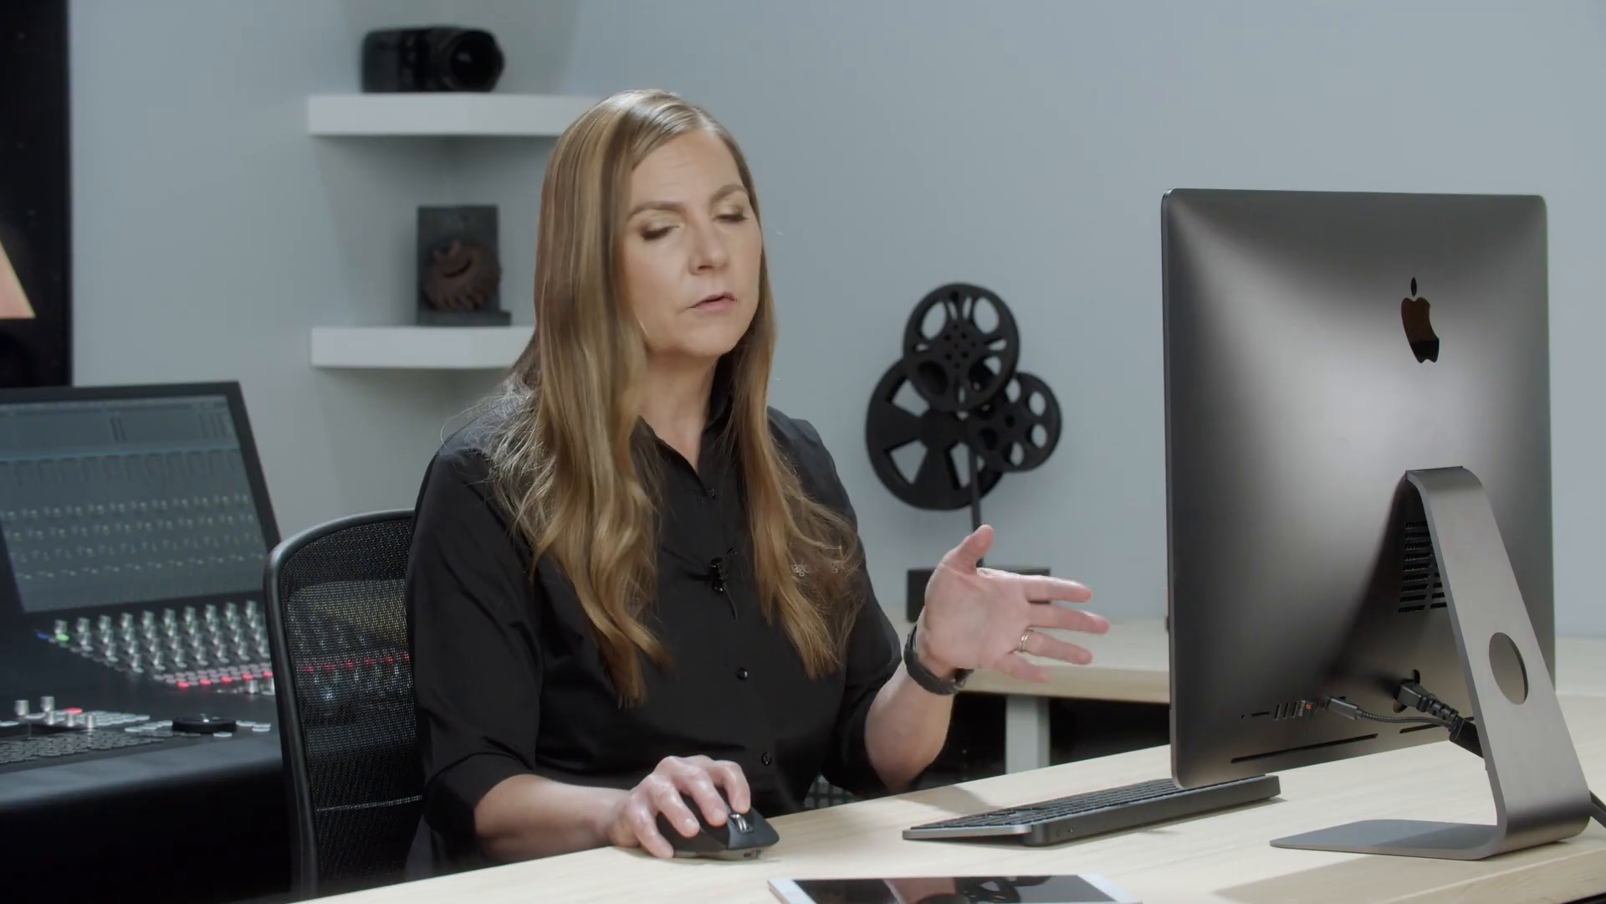
- Bring the end of the timeline into view and place the playhead on the last marker at 01:01:41:07
{"action": "left_click_drag", "start_coordinate": [1338, 669], "coordinate": [1183, 574]}
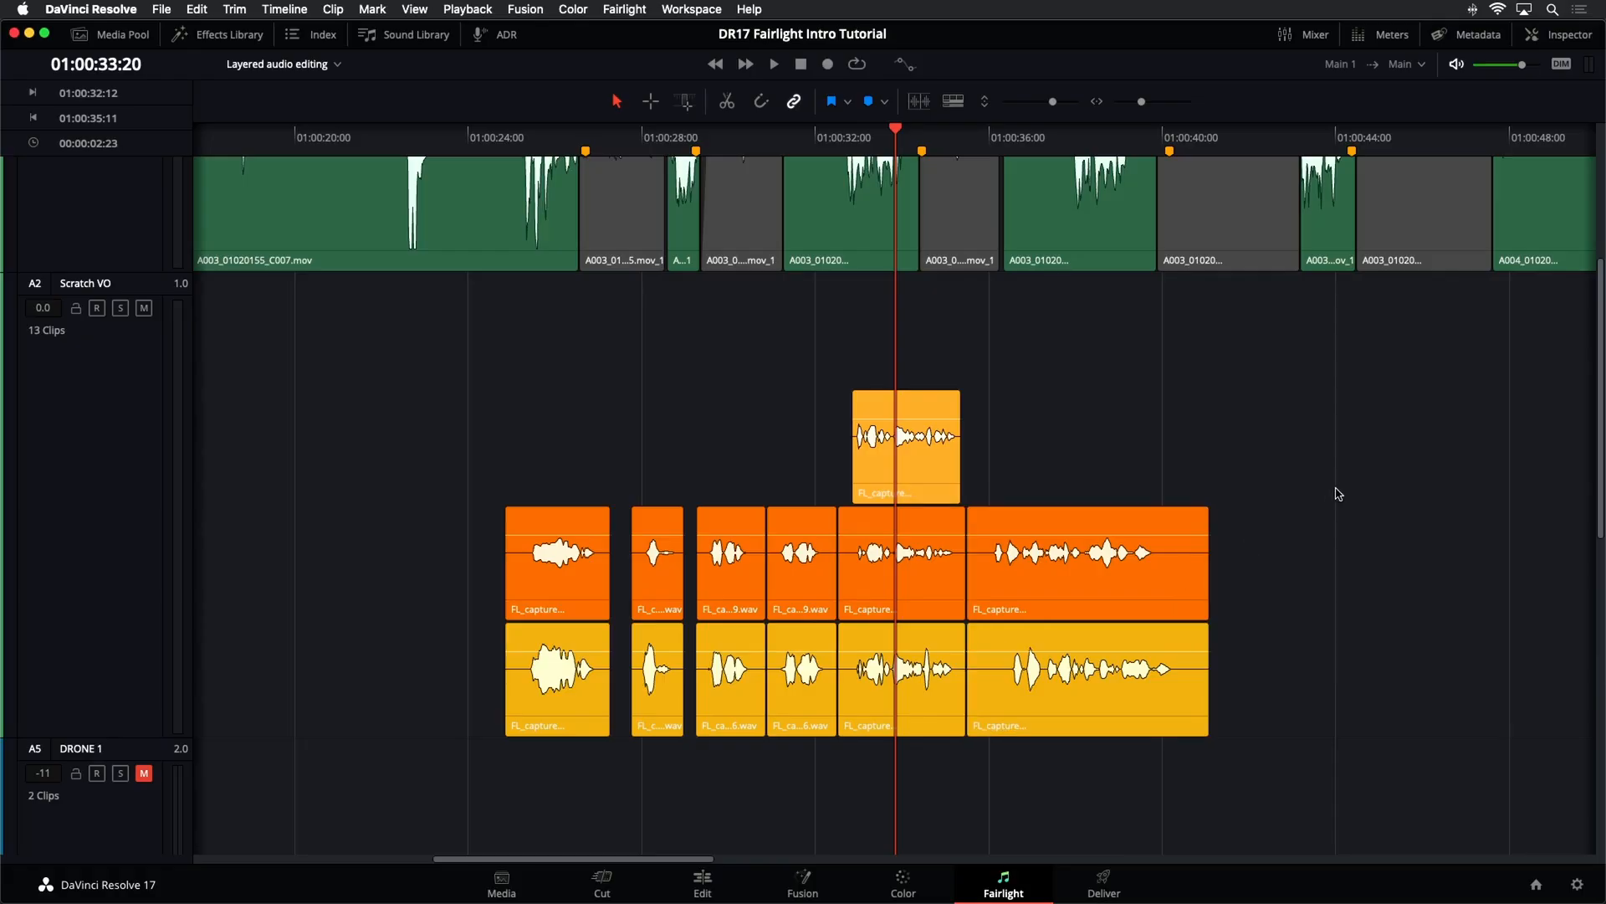
{"action": "key", "text": "super+minus"}
{"action": "key", "text": "super+minus"}
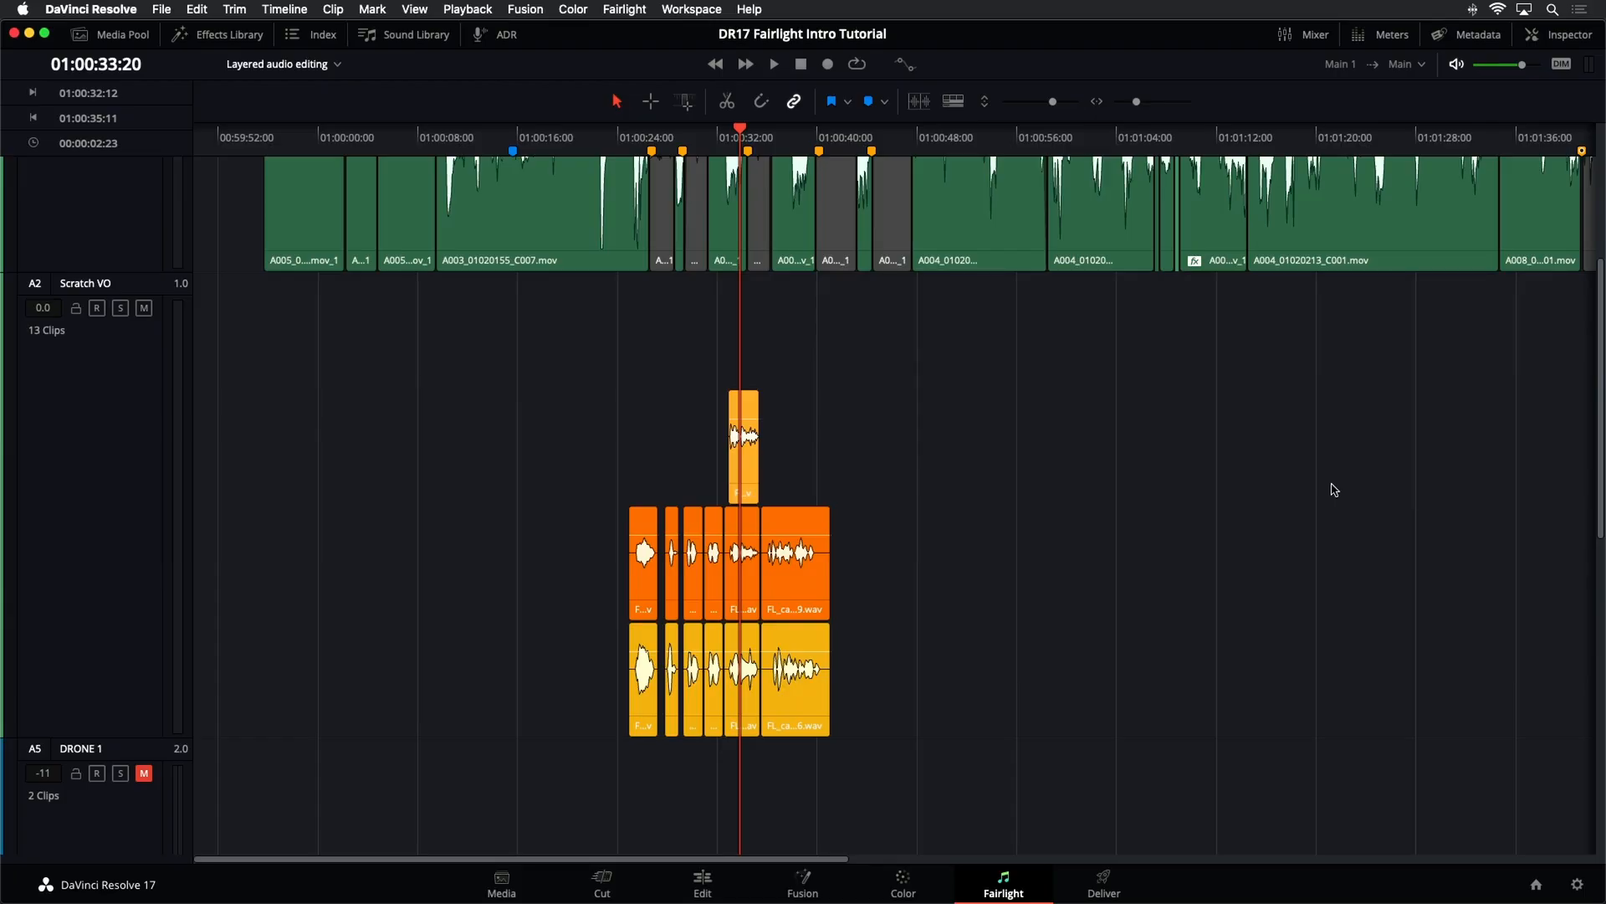
{"action": "scroll", "coordinate": [1206, 477], "scroll_direction": "up", "scroll_amount": 3}
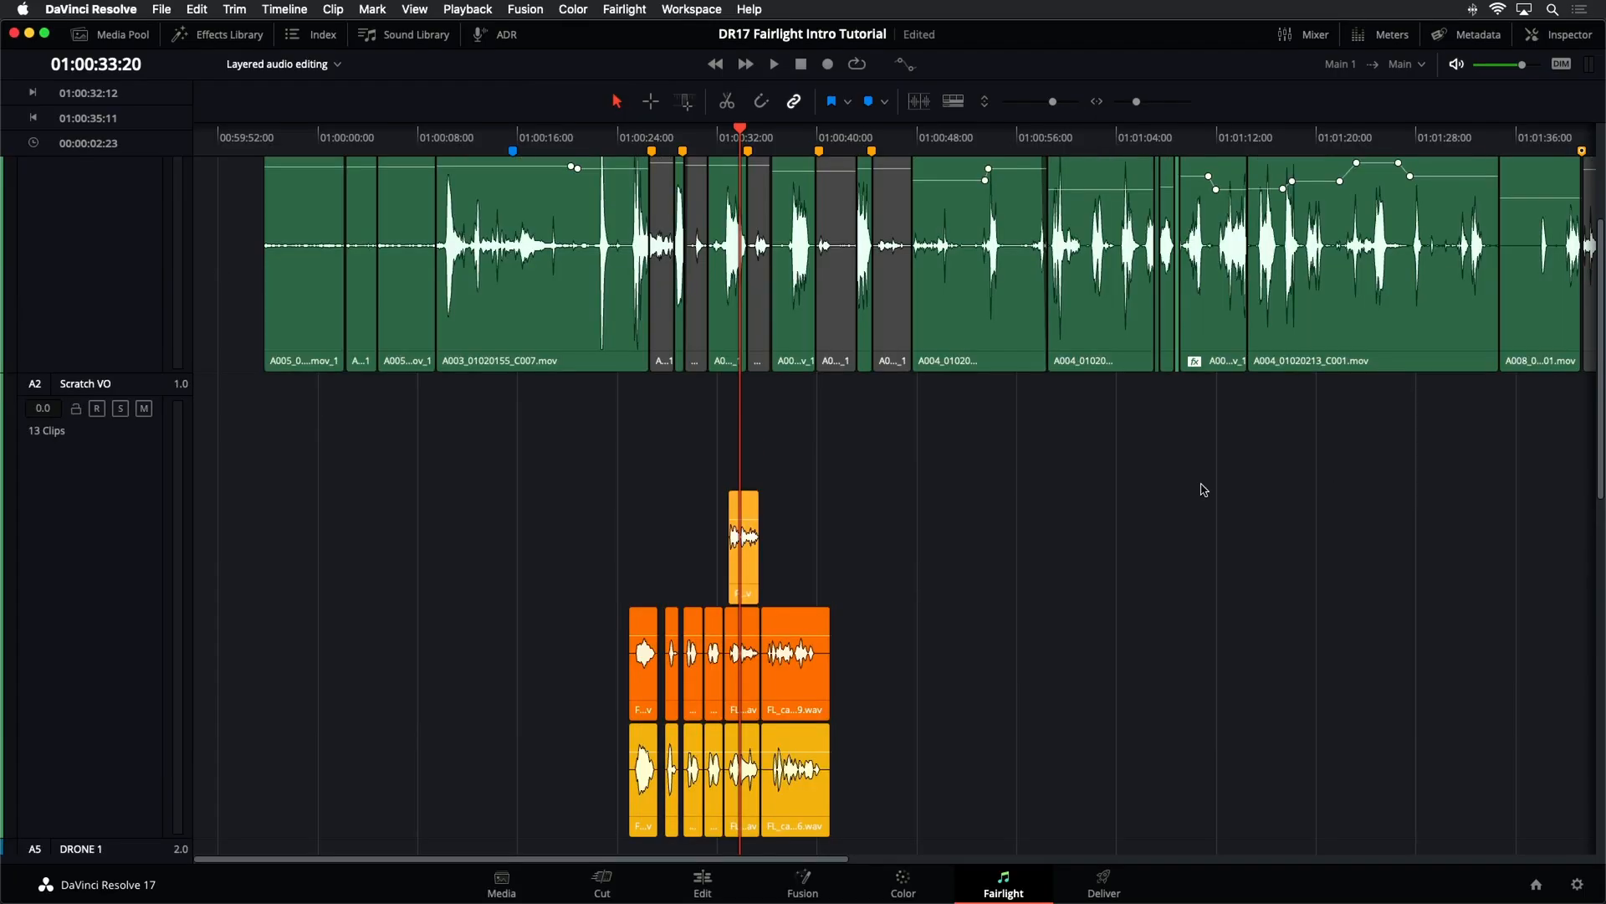
{"action": "left_click_drag", "start_coordinate": [822, 859], "coordinate": [916, 876]}
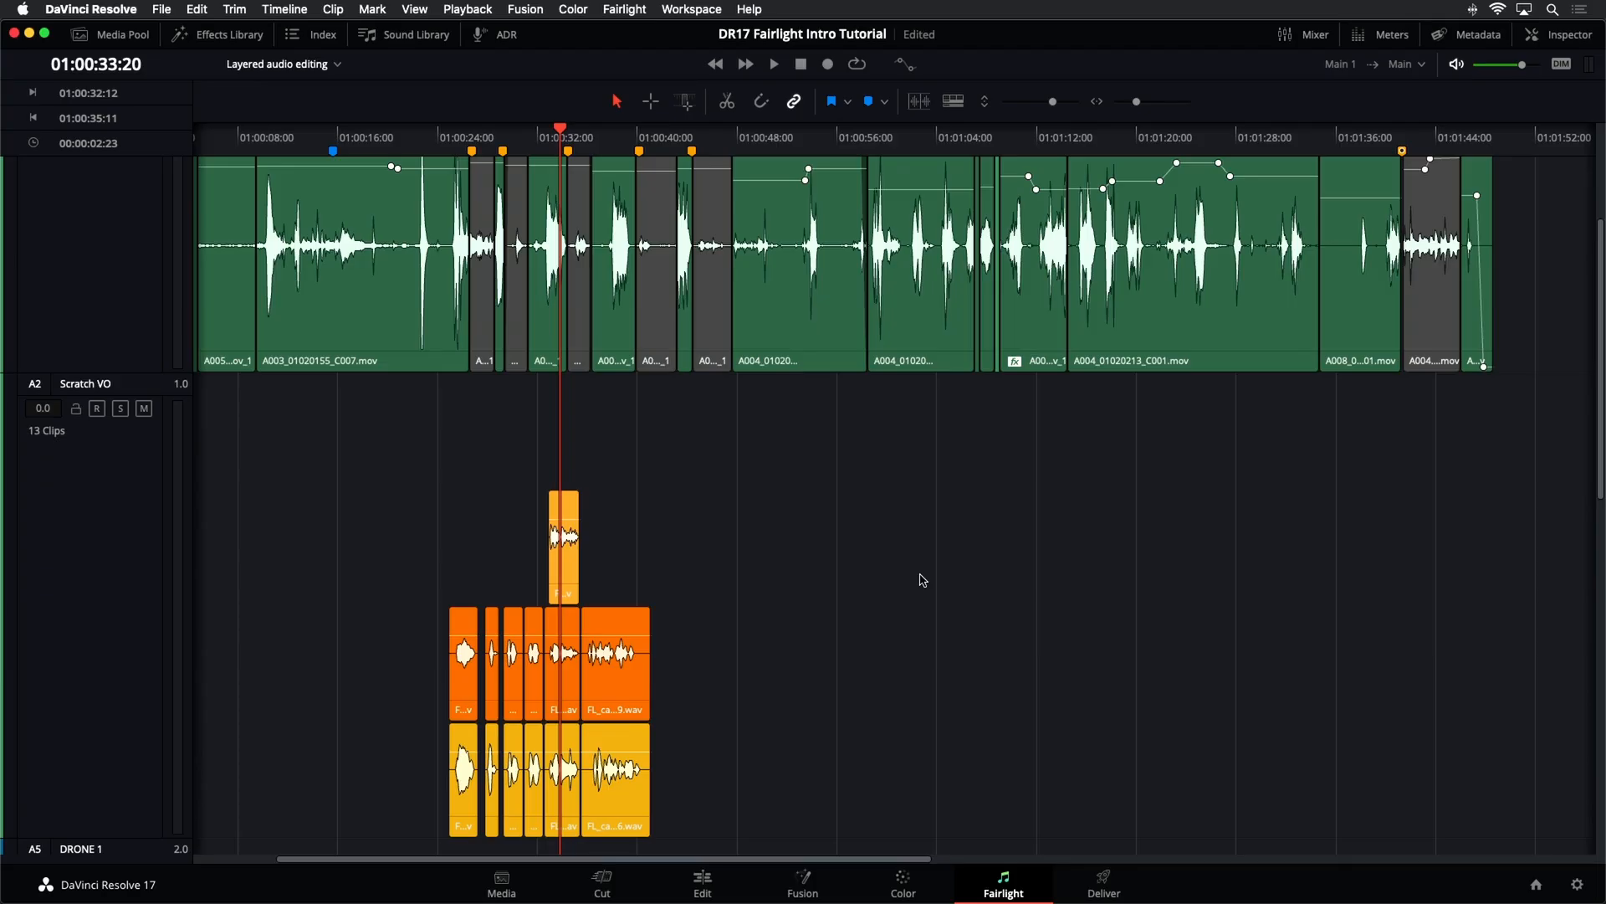
{"action": "key", "text": "shift+Down"}
{"action": "key", "text": "shift+Down"}
{"action": "key", "text": "shift+Down"}
{"action": "key", "text": "shift+Down"}
{"action": "key", "text": "shift+Down"}
{"action": "key", "text": "shift+Down"}
{"action": "key", "text": "shift+Up"}
{"action": "key", "text": "shift+Up"}
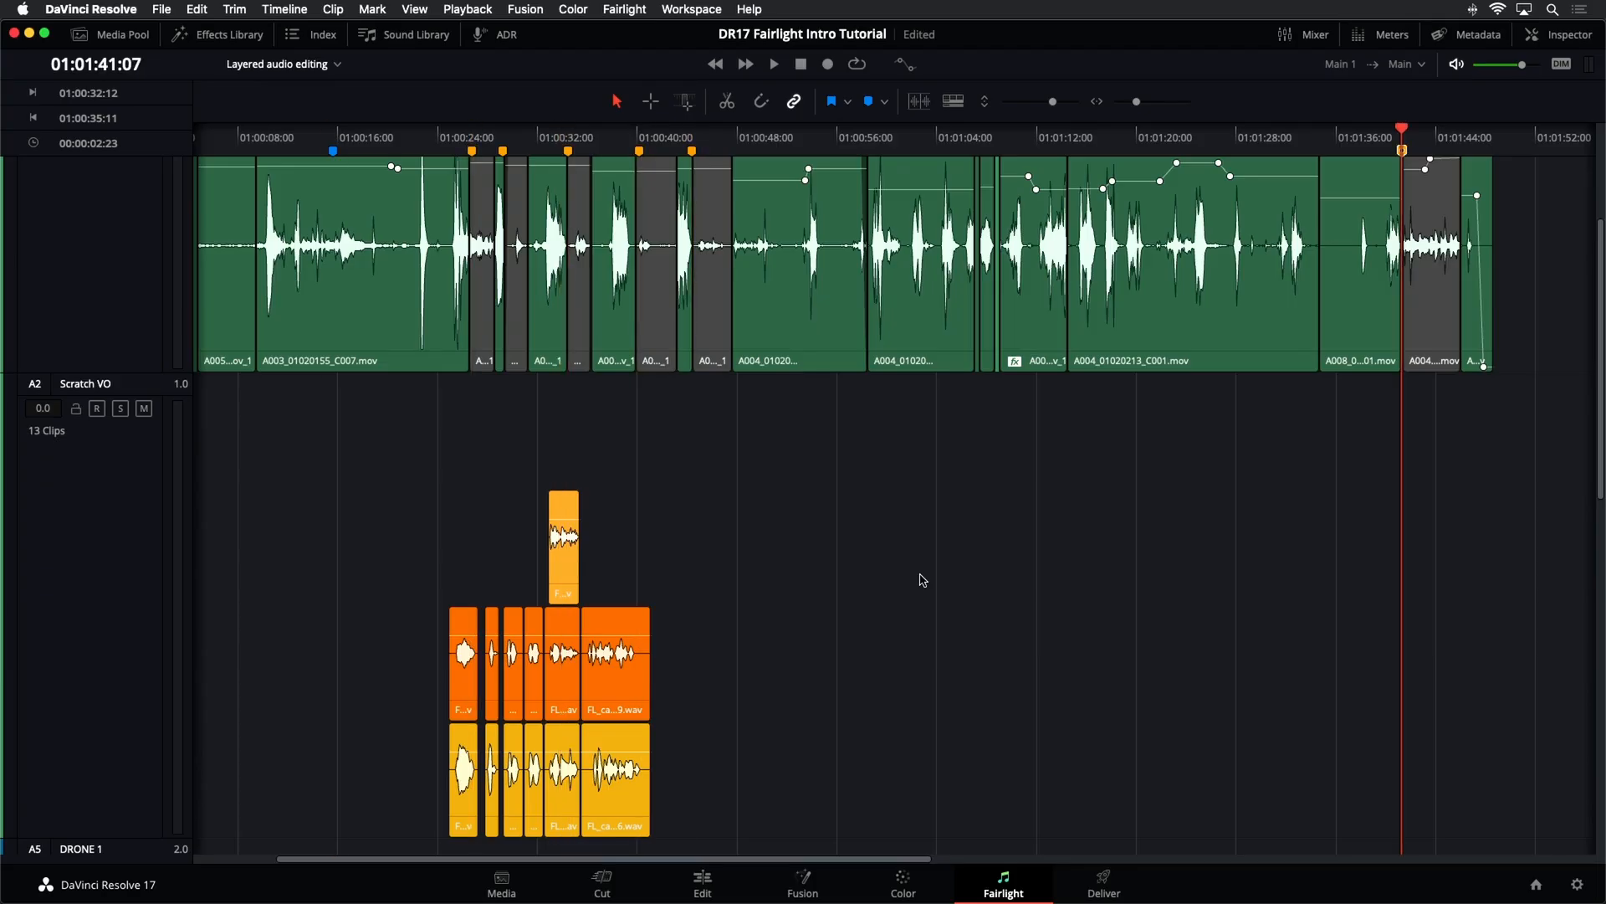
- Step the playhead back through the earlier timeline markers and return it to the last marker
{"action": "key", "text": "shift+Up"}
{"action": "key", "text": "shift+Up"}
{"action": "key", "text": "shift+Up"}
{"action": "key", "text": "shift+Up"}
{"action": "key", "text": "shift+Up"}
{"action": "key", "text": "shift+Down"}
{"action": "key", "text": "shift+Down"}
{"action": "key", "text": "shift+Down"}
{"action": "key", "text": "shift+Down"}
{"action": "key", "text": "shift+Down"}
- Move both layers of the last Scratch VO phrase to the marker at 01:01:41:07 and clear the selection
{"action": "left_click_drag", "start_coordinate": [775, 788], "coordinate": [1426, 684]}
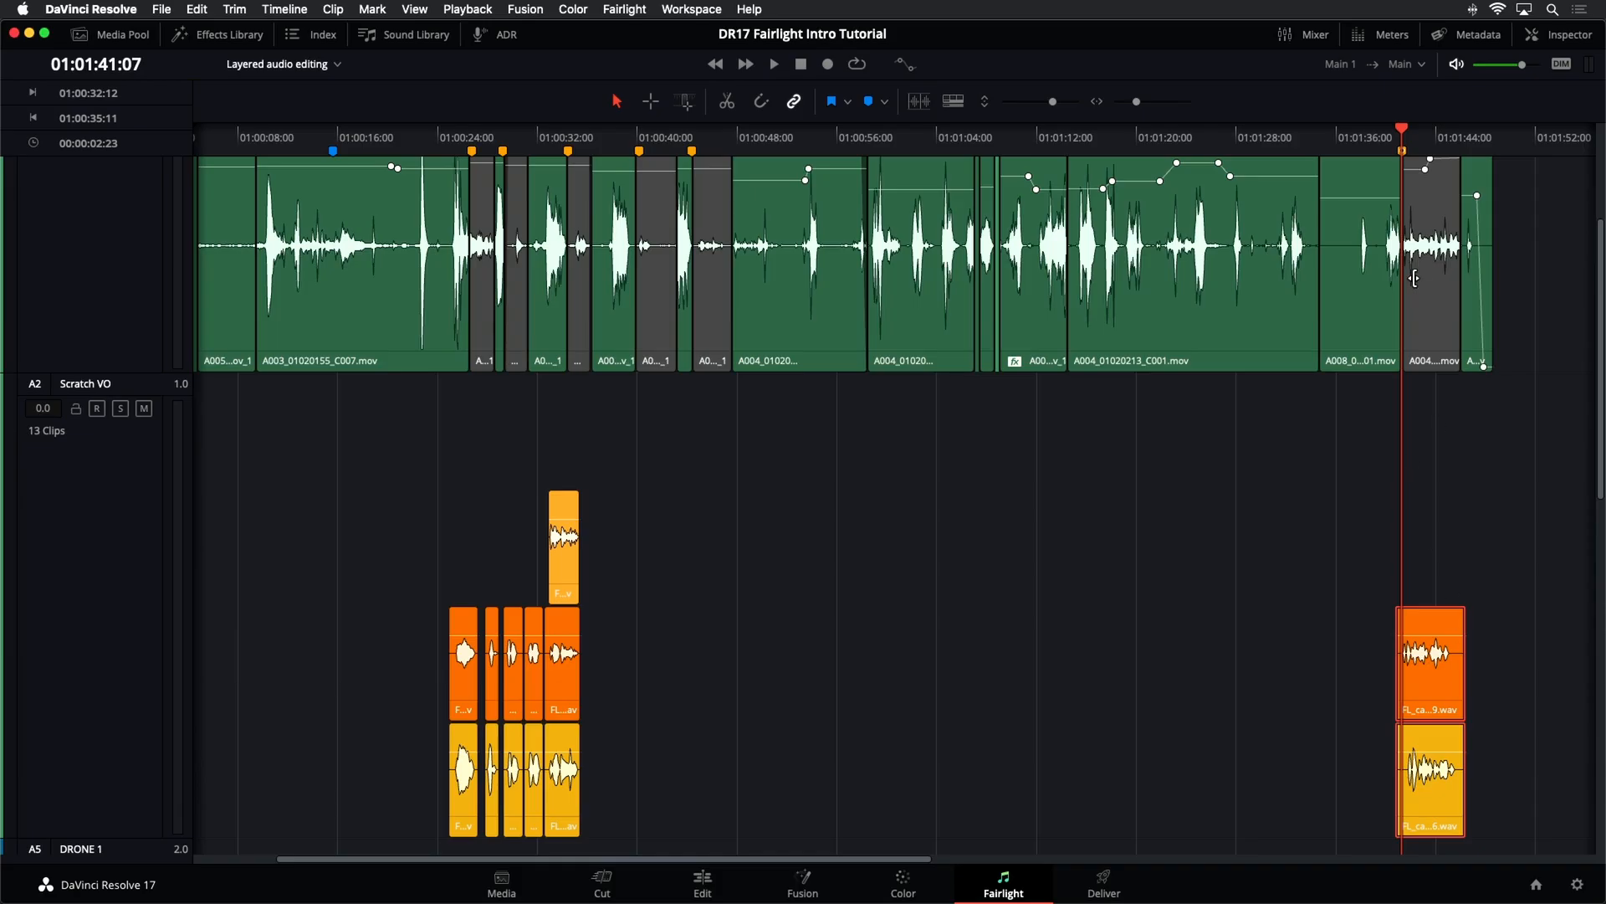
{"action": "left_click", "coordinate": [1215, 509]}
{"action": "left_click_drag", "start_coordinate": [710, 795], "coordinate": [562, 569]}
{"action": "left_click", "coordinate": [684, 602]}
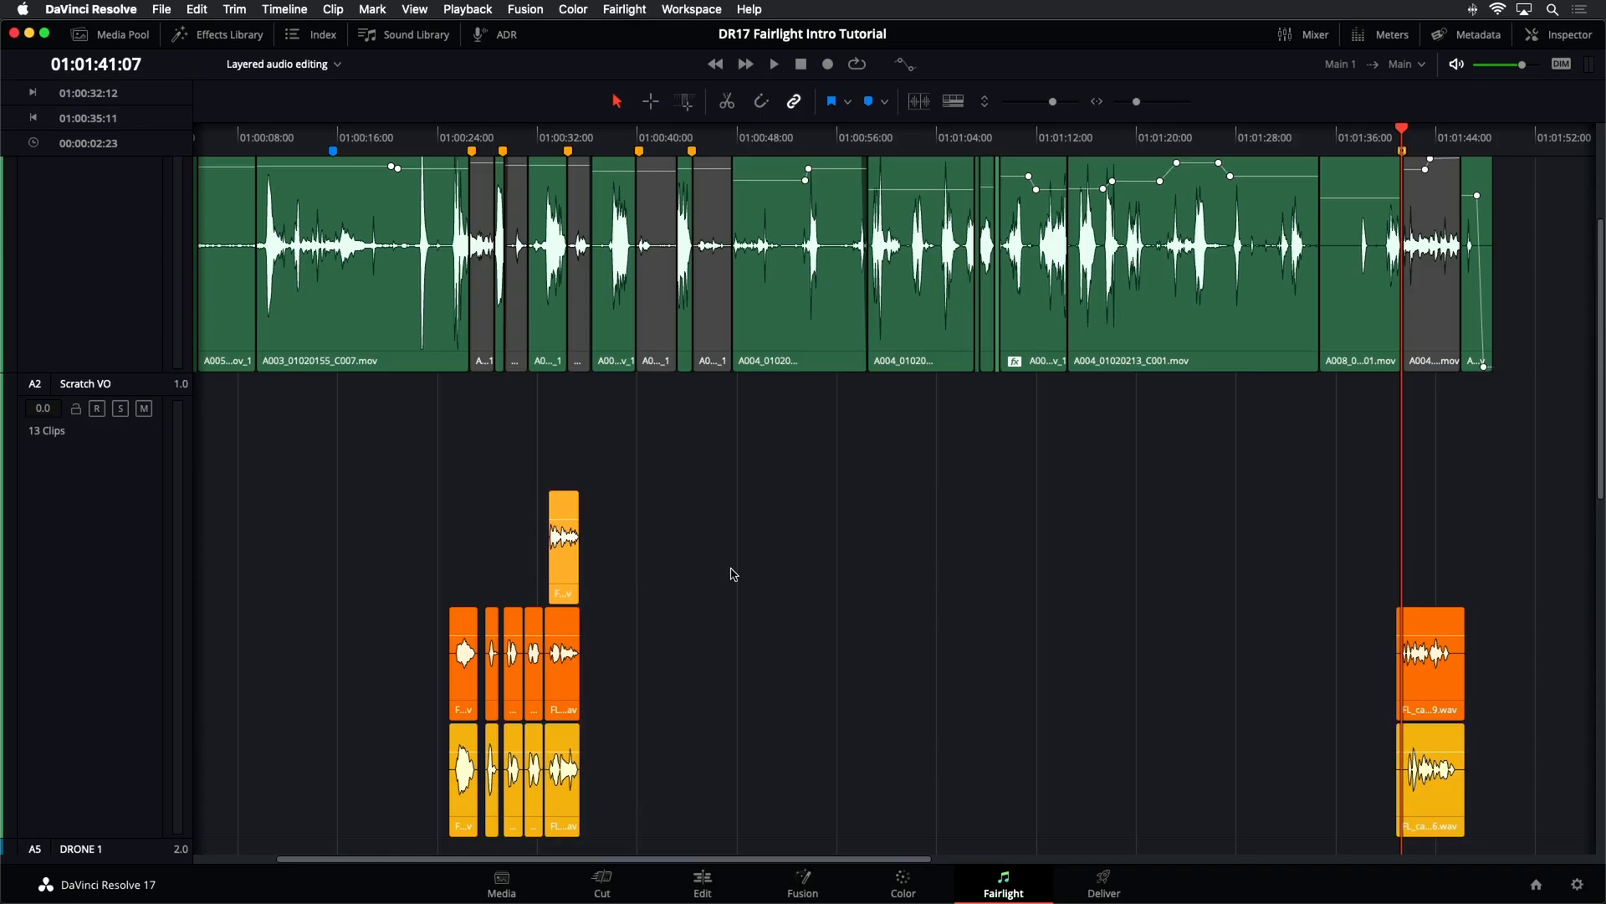
- Hide the audio track layers and place the playhead at 01:00:33:17 for a close view of the remaining Scratch VO phrases
{"action": "left_click", "coordinate": [415, 10]}
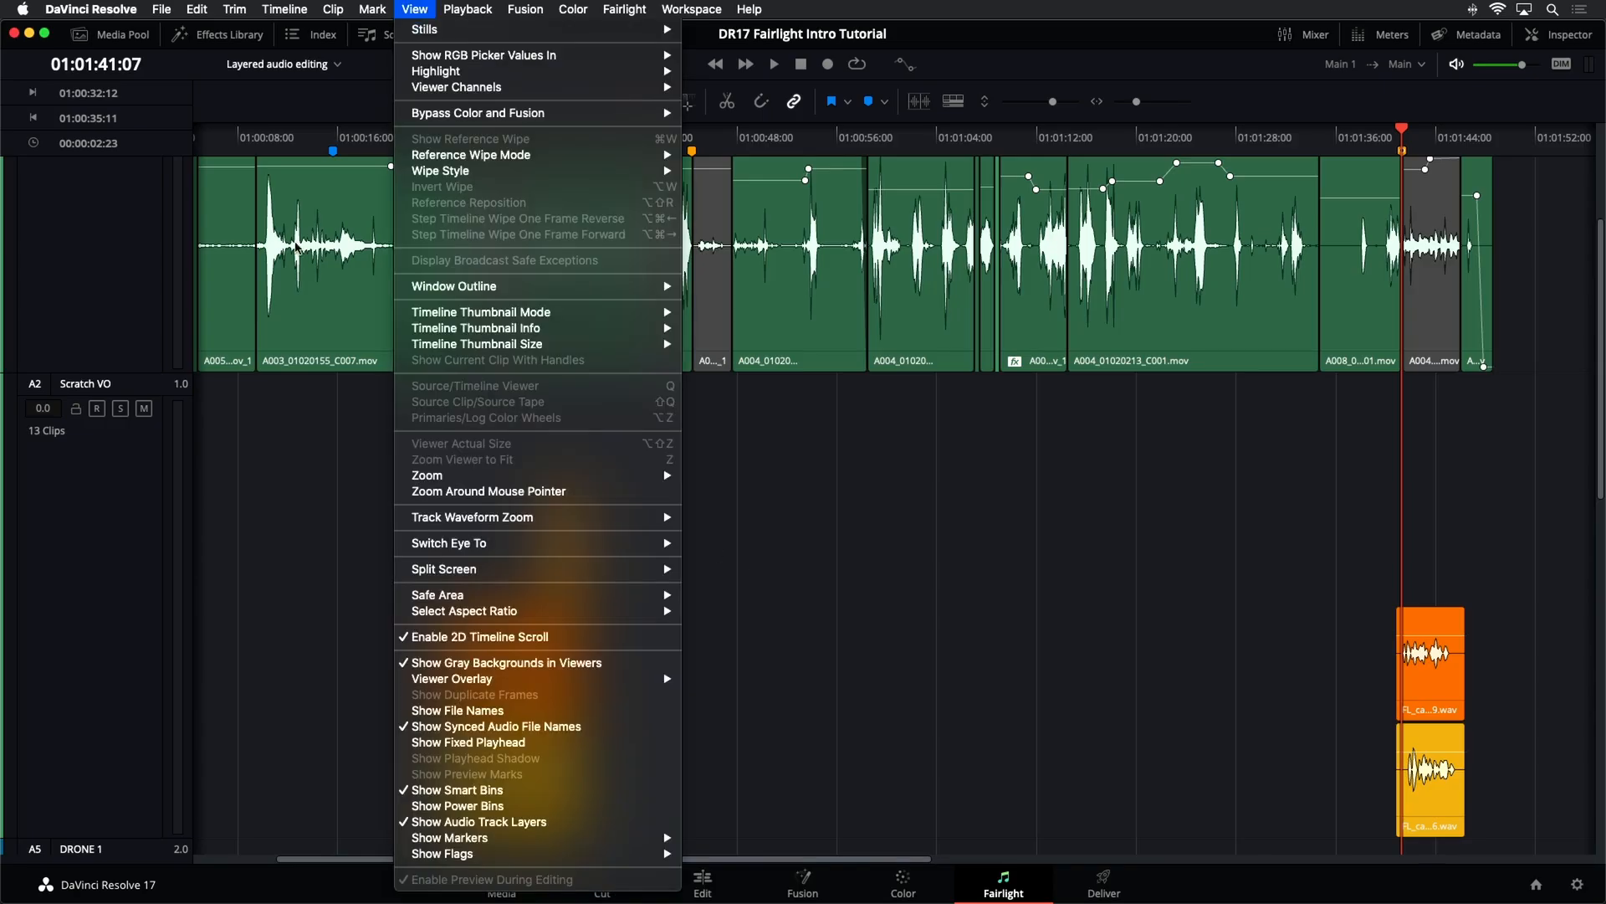
{"action": "left_click", "coordinate": [410, 823]}
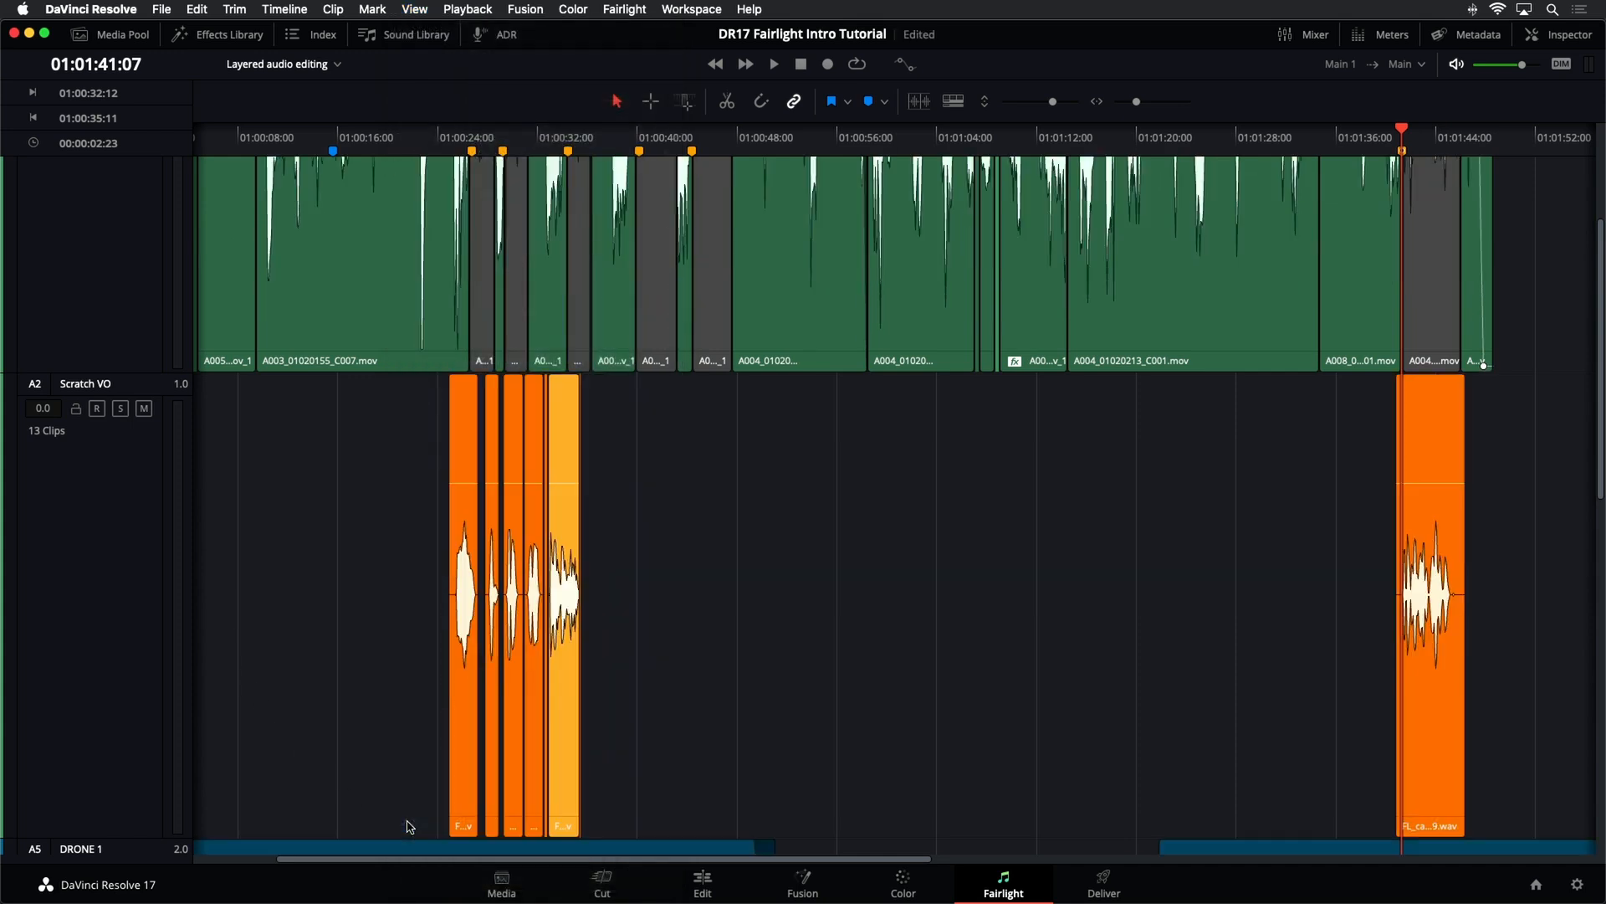
{"action": "left_click", "coordinate": [558, 134]}
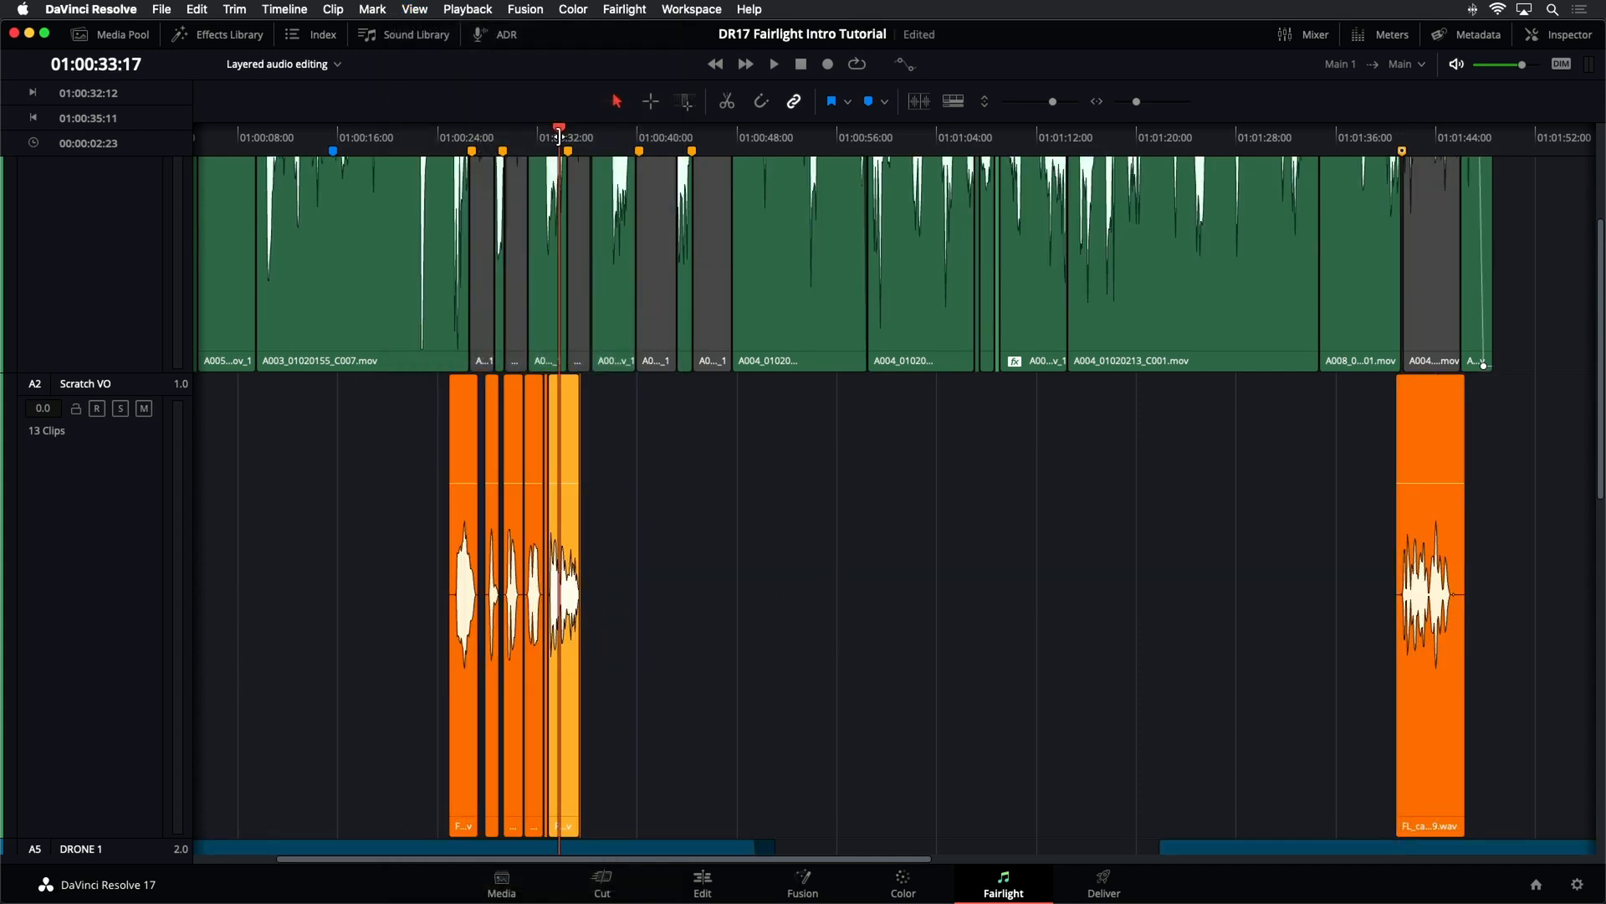
{"action": "key", "text": "super+equal"}
{"action": "key", "text": "super+equal"}
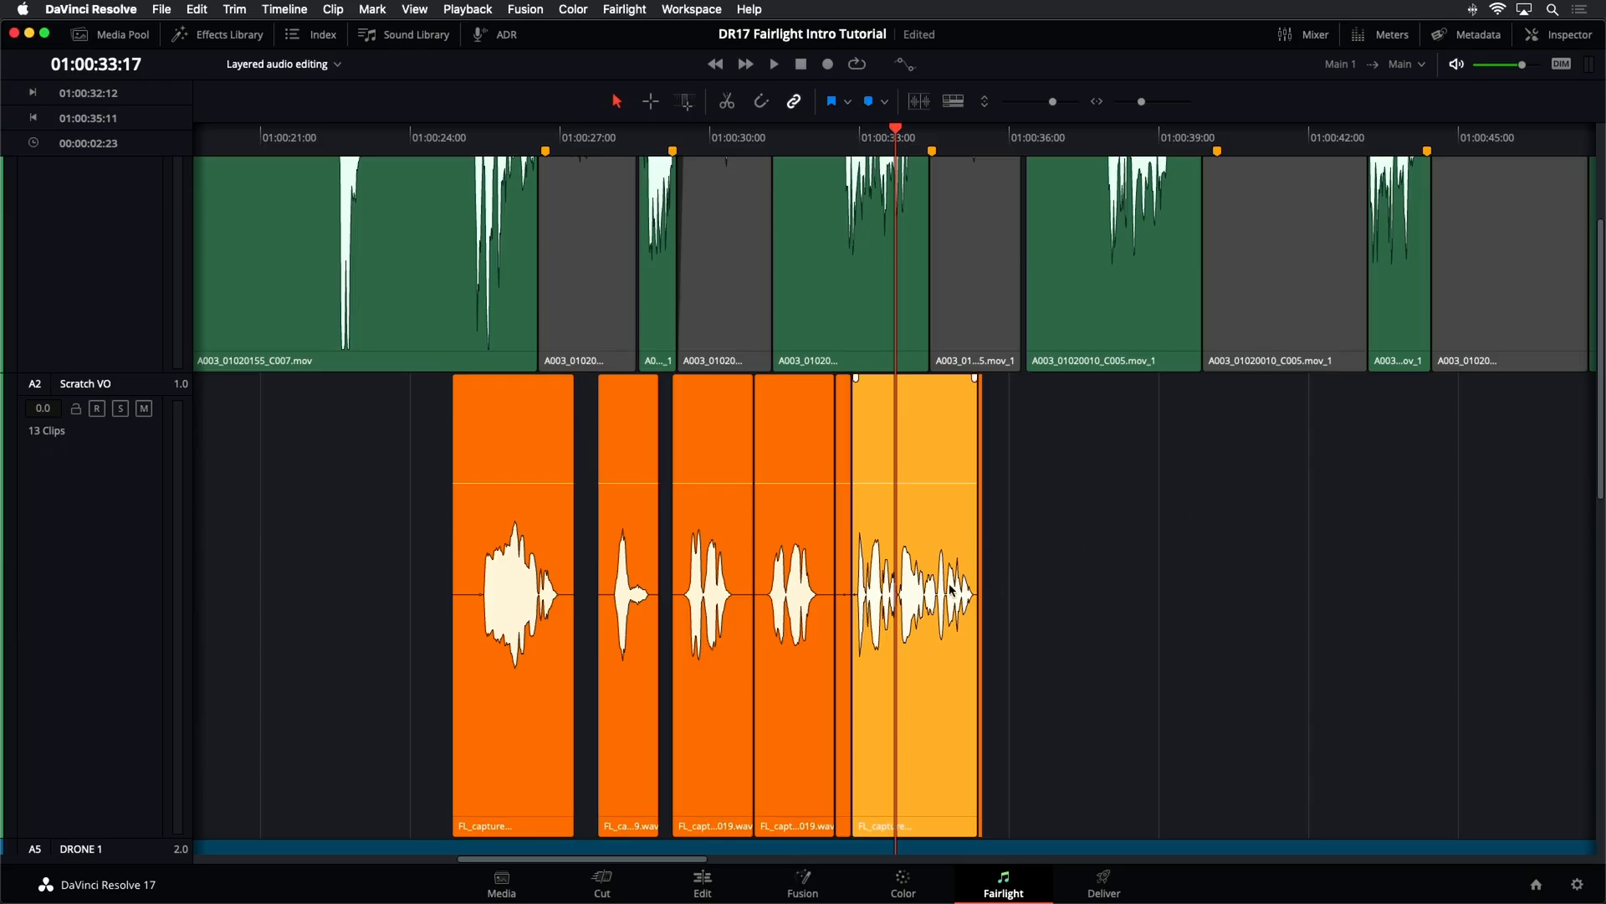
- Try to spread the stacked Scratch VO phrases to later positions along the timeline, starting with the three-take phrase
{"action": "left_click_drag", "start_coordinate": [915, 600], "coordinate": [1513, 519]}
{"action": "key", "text": "super+z"}
{"action": "key", "text": "super+z"}
{"action": "left_click_drag", "start_coordinate": [922, 576], "coordinate": [807, 580]}
{"action": "left_click_drag", "start_coordinate": [807, 580], "coordinate": [1110, 585]}
{"action": "left_click", "coordinate": [646, 587]}
{"action": "left_click_drag", "start_coordinate": [644, 595], "coordinate": [875, 596]}
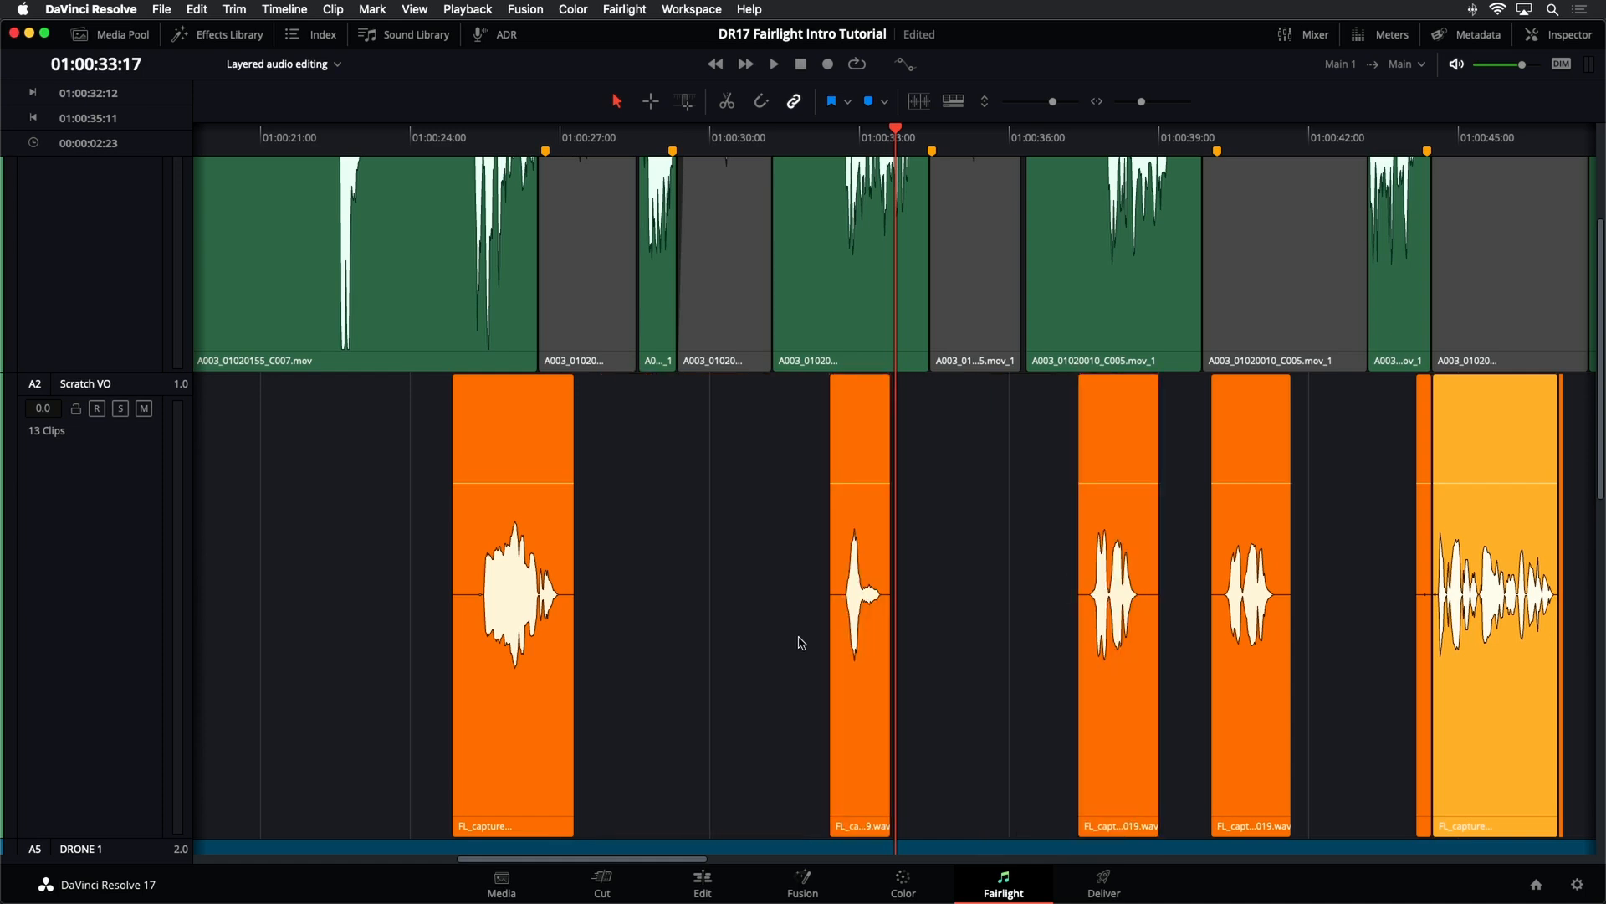
- Undo the Scratch VO phrase moves back to the original arrangement and save the project
{"action": "key", "text": "super+z"}
{"action": "key", "text": "super+z"}
{"action": "key", "text": "super+z"}
{"action": "key", "text": "super+z"}
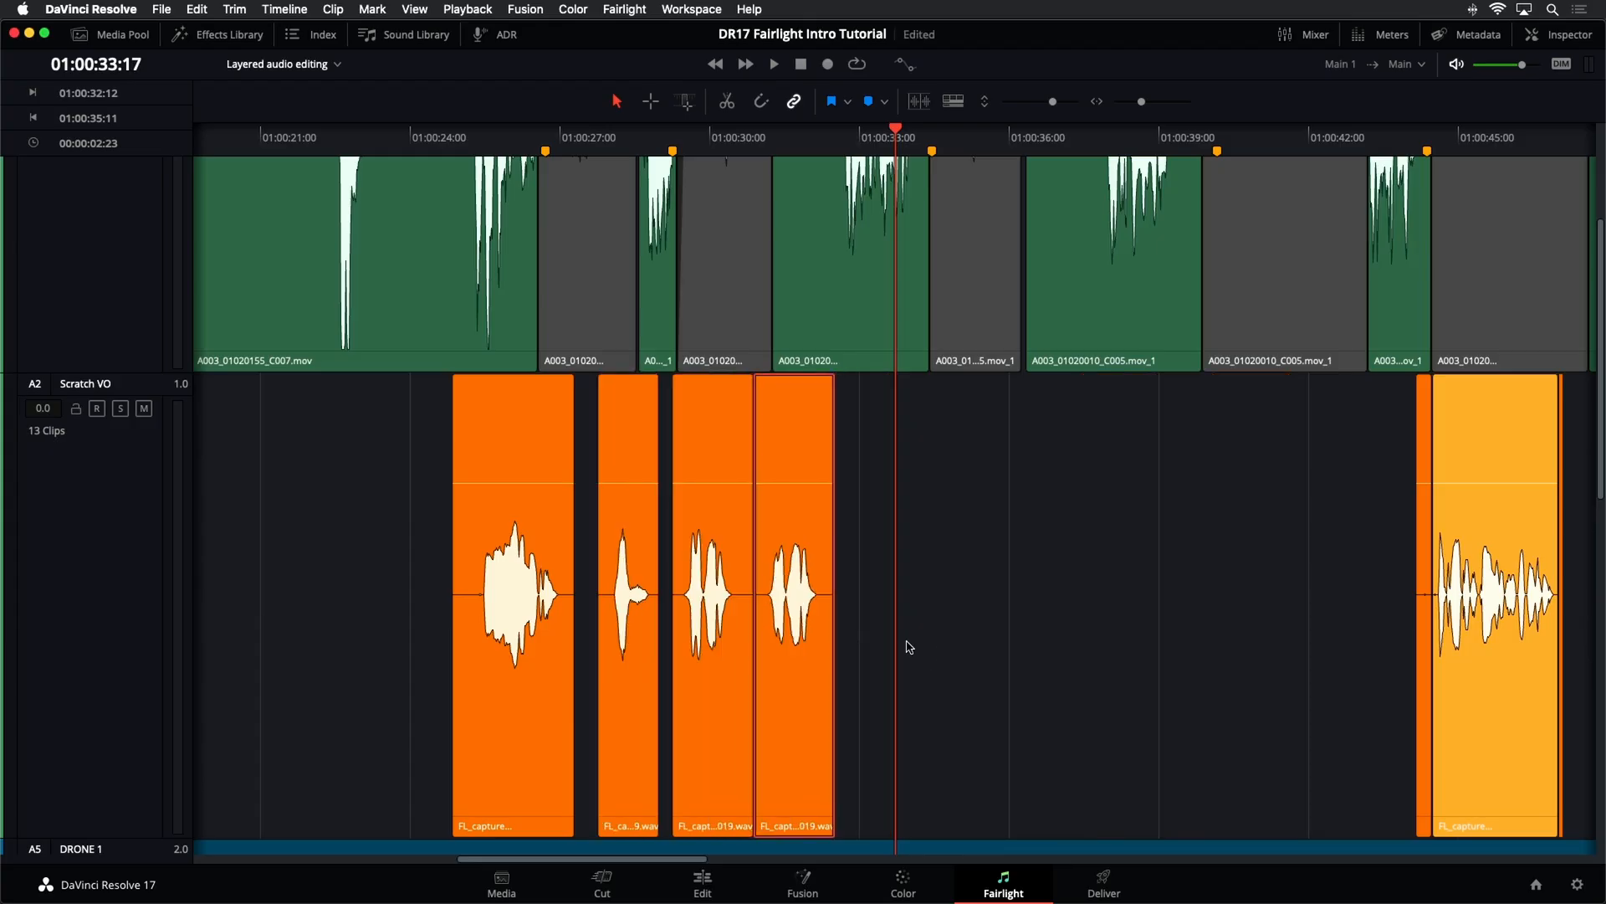
{"action": "left_click", "coordinate": [1189, 615]}
{"action": "key", "text": "super+s"}
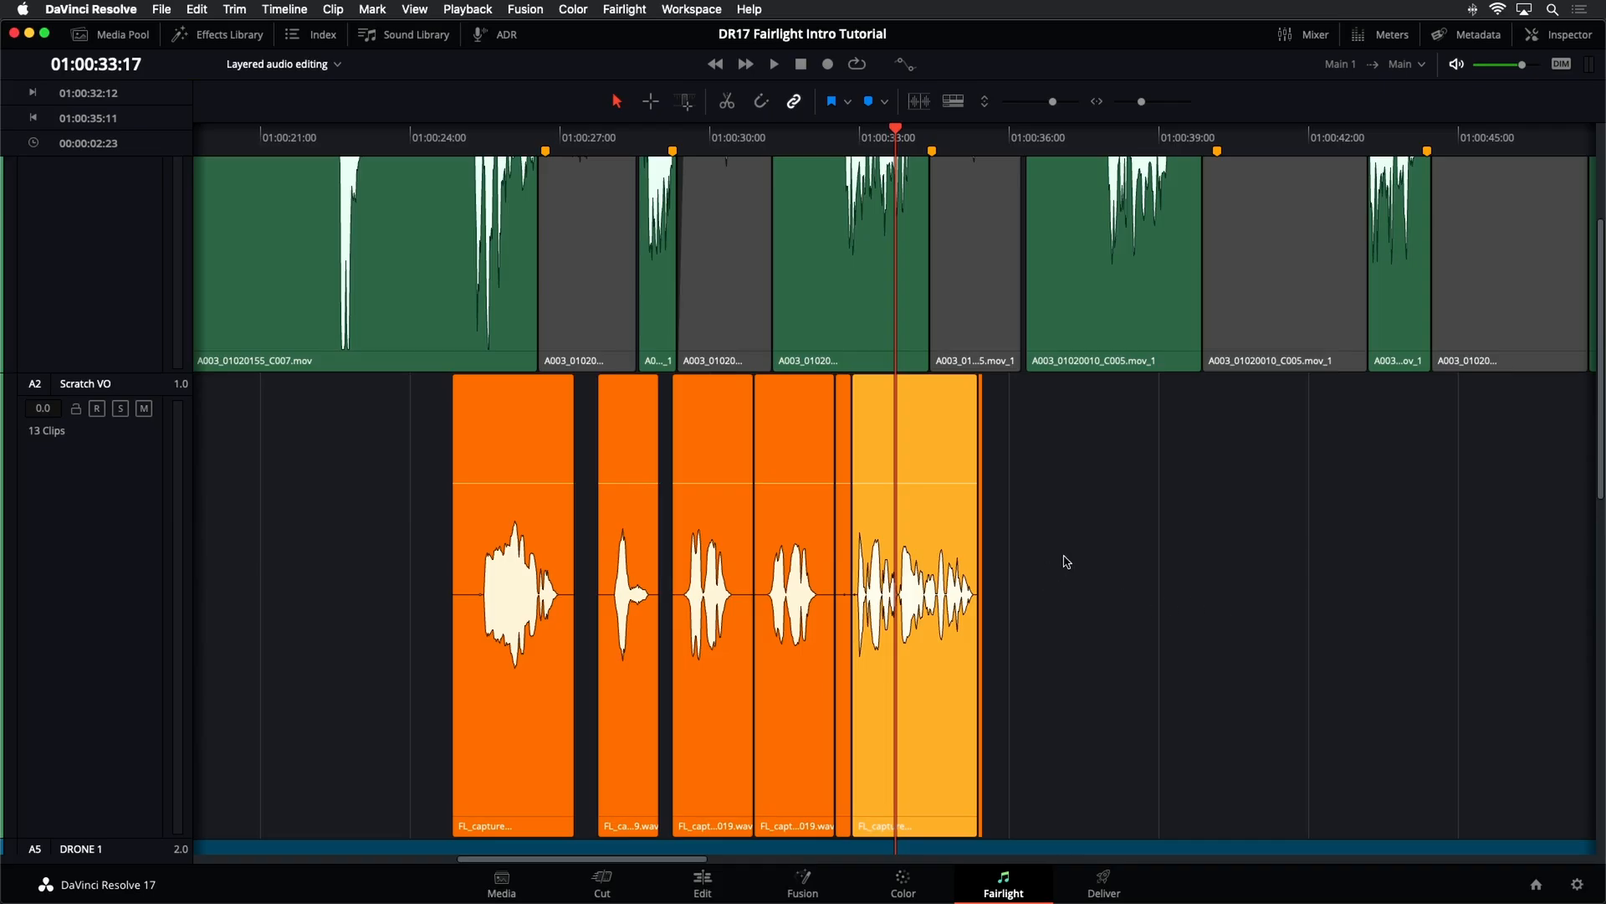
- Move the five remaining Scratch VO phrases to the five orange markers between 01:00:26 and 01:00:45, and save the project
{"action": "left_click_drag", "start_coordinate": [941, 590], "coordinate": [1534, 587]}
{"action": "left_click_drag", "start_coordinate": [1091, 591], "coordinate": [1272, 607]}
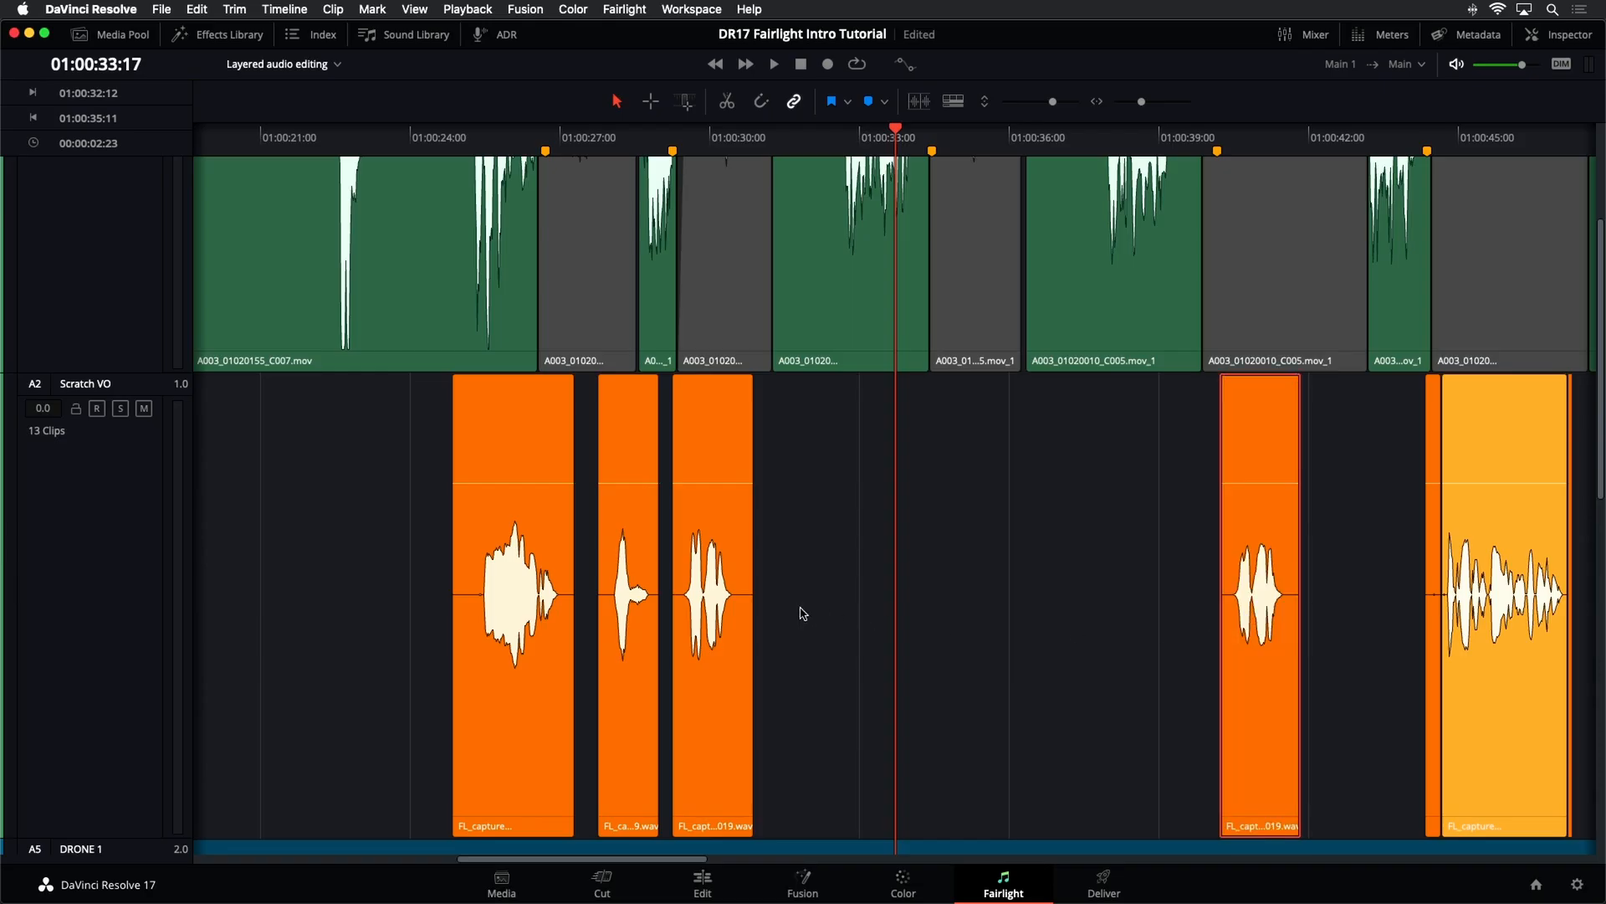
{"action": "mouse_move", "coordinate": [707, 606]}
{"action": "left_mouse_down"}
{"action": "mouse_move", "coordinate": [949, 603]}
{"action": "mouse_move", "coordinate": [630, 607]}
{"action": "mouse_move", "coordinate": [774, 609]}
{"action": "mouse_move", "coordinate": [724, 614]}
{"action": "left_mouse_up"}
{"action": "left_click_drag", "start_coordinate": [536, 614], "coordinate": [608, 609]}
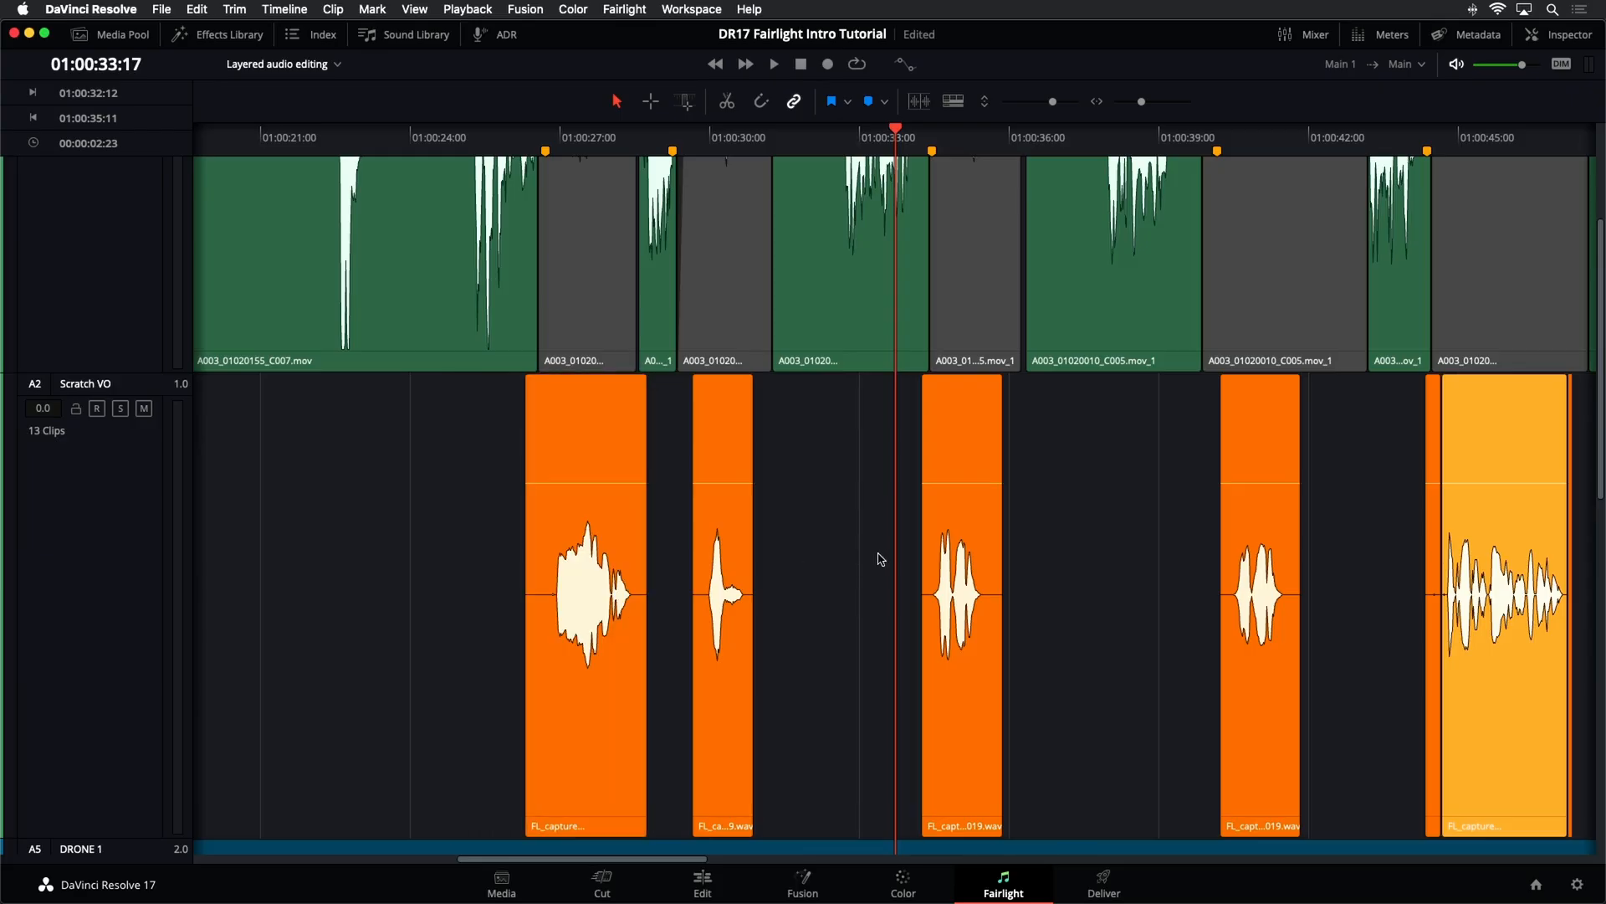
{"action": "key", "text": "super+s"}
- Reduce the track heights and mark a range from 01:00:43:04 to 01:00:47:15 around the three-take Scratch VO phrase
{"action": "left_click_drag", "start_coordinate": [1050, 109], "coordinate": [1024, 111]}
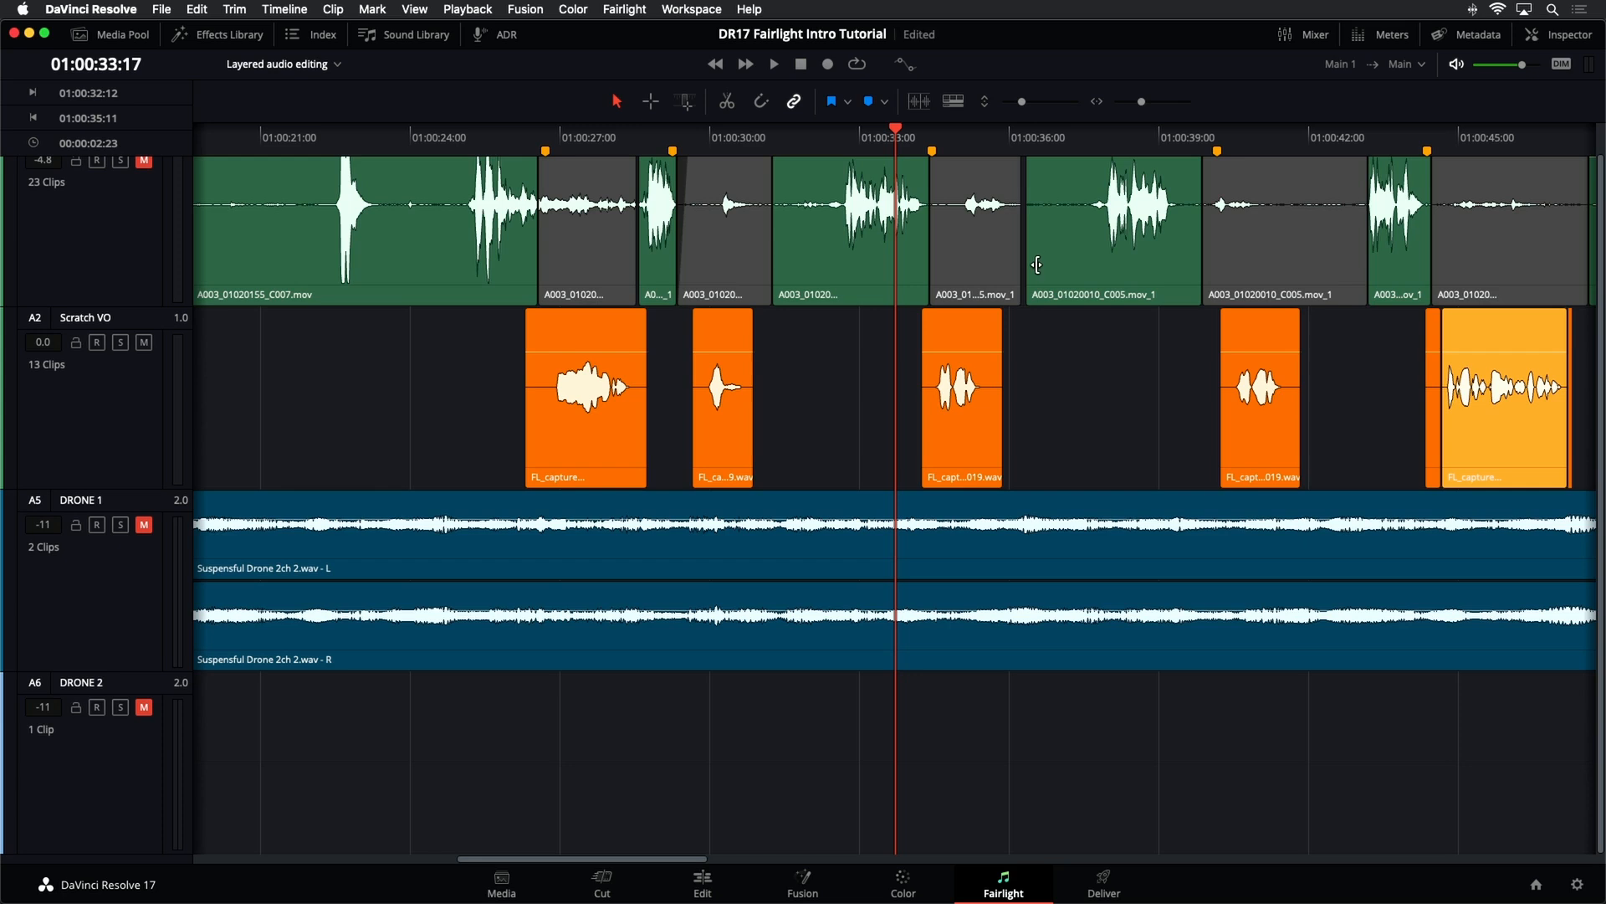
{"action": "key", "text": "super+minus"}
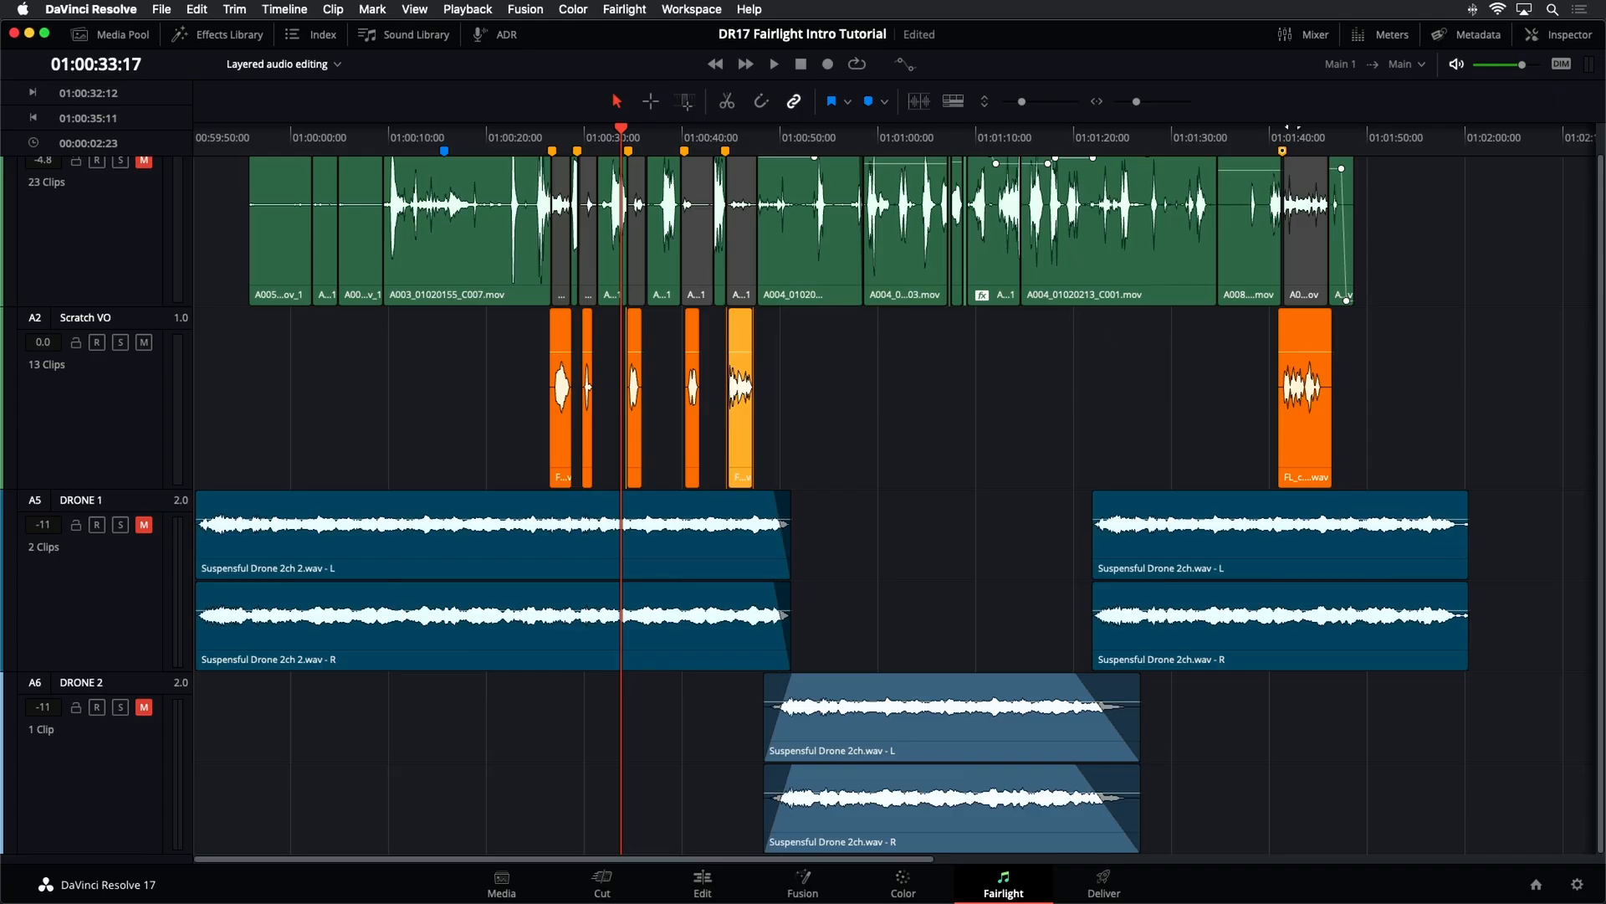
{"action": "left_click", "coordinate": [742, 138]}
{"action": "key", "text": "super+equal"}
{"action": "key", "text": "super+equal"}
{"action": "key", "text": "super+equal"}
{"action": "key", "text": "super+equal"}
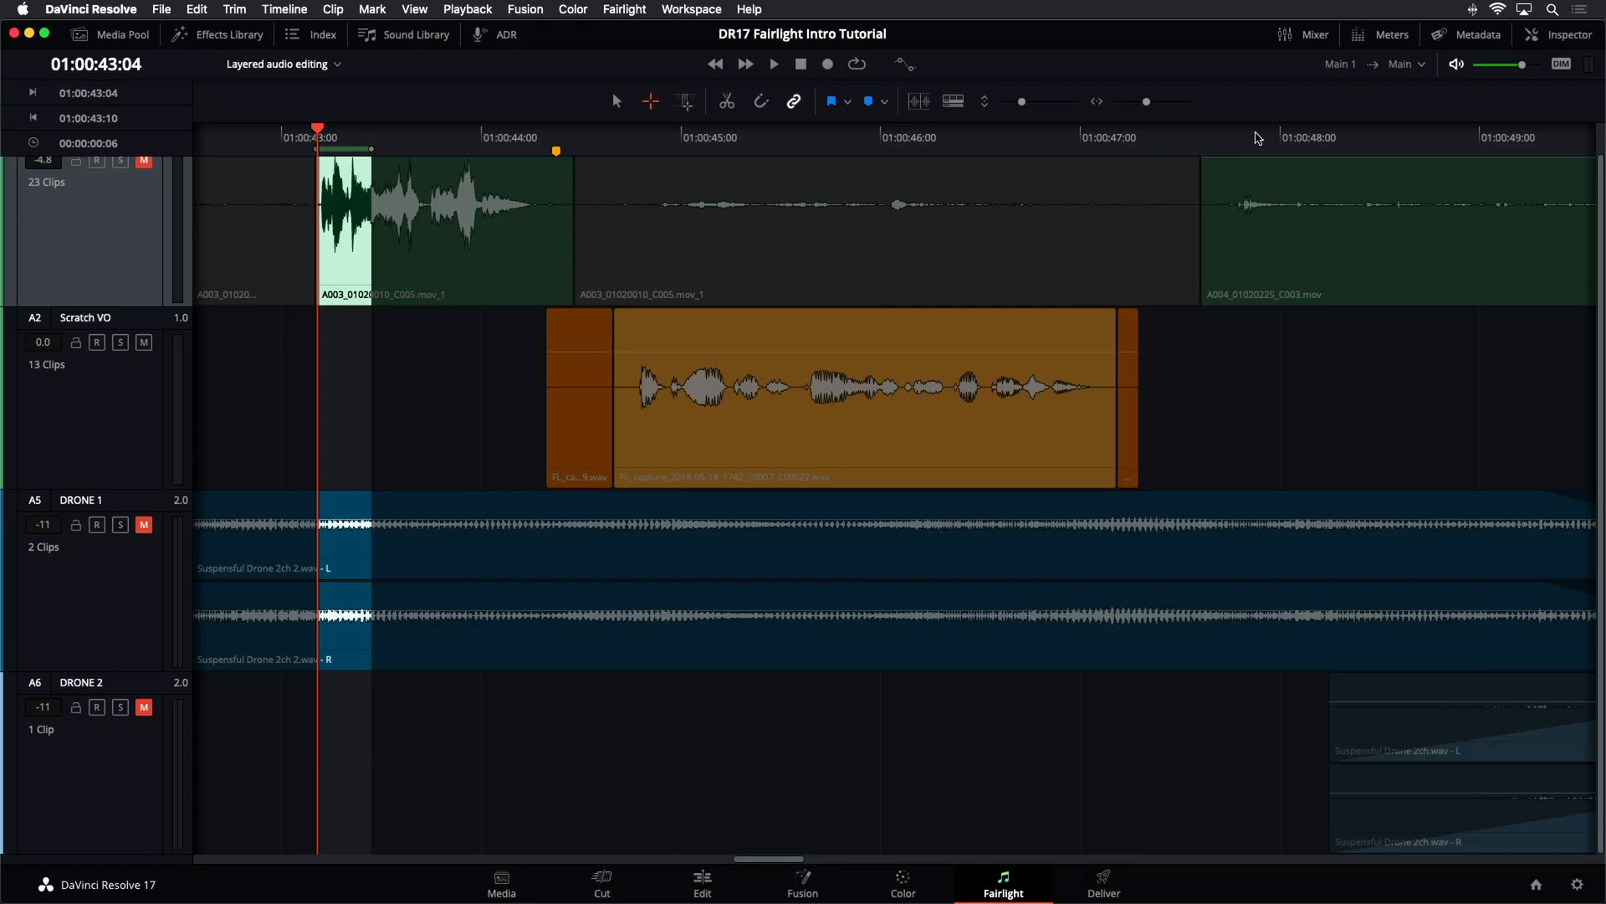
{"action": "left_click", "coordinate": [1209, 136]}
{"action": "key", "text": "o"}
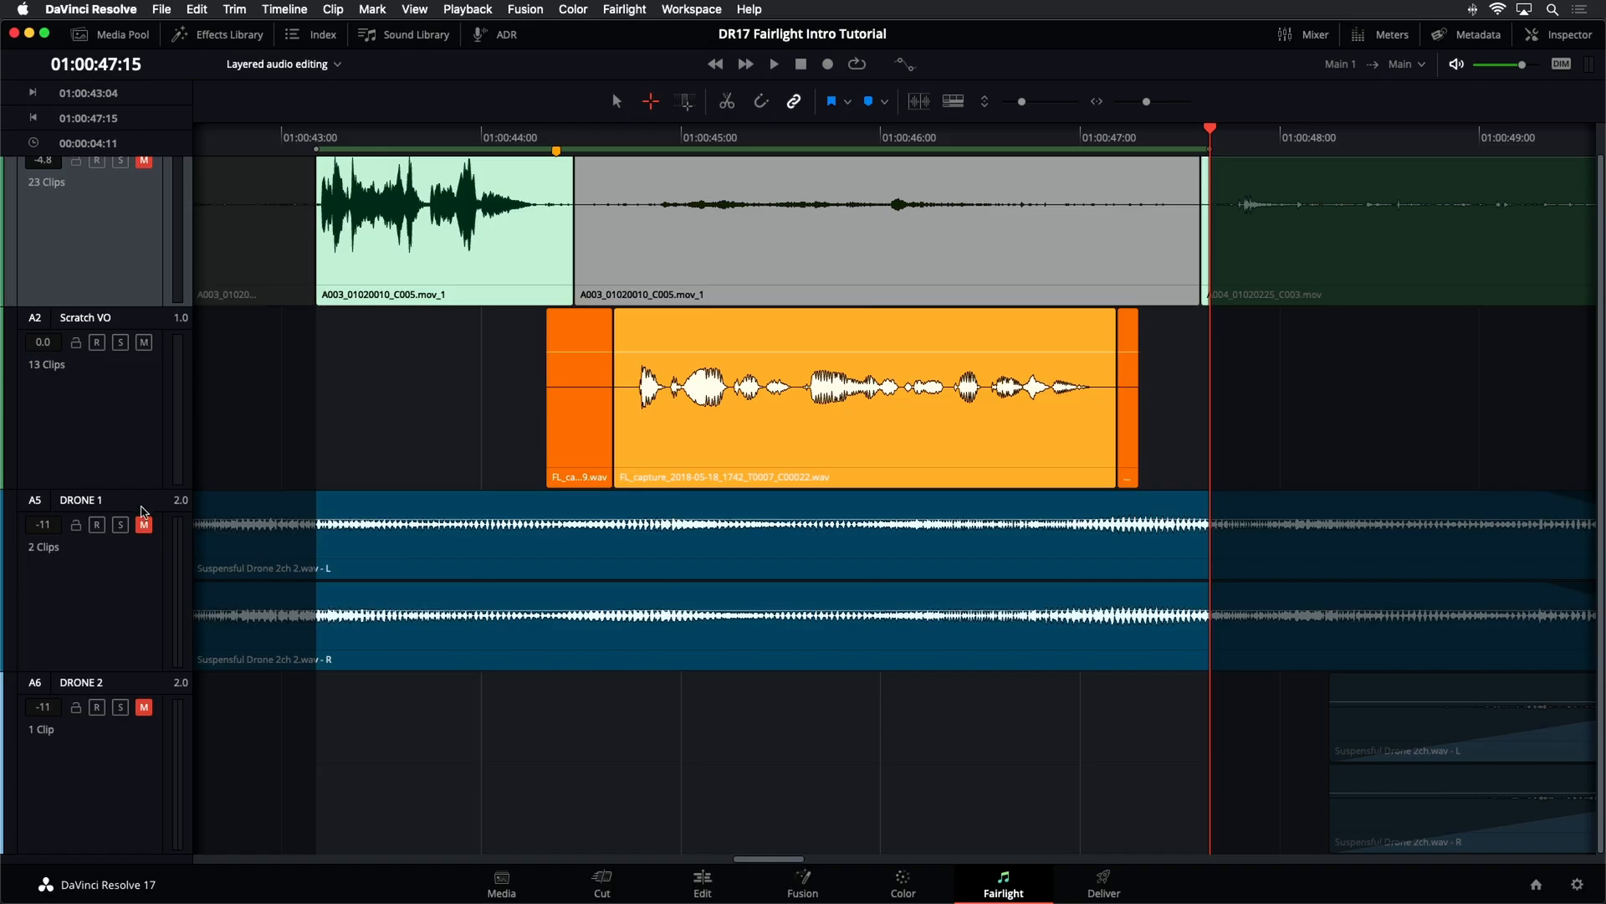
- Make the Scratch VO track taller and show the audio track layers to reveal all three takes
{"action": "left_click_drag", "start_coordinate": [137, 488], "coordinate": [137, 672]}
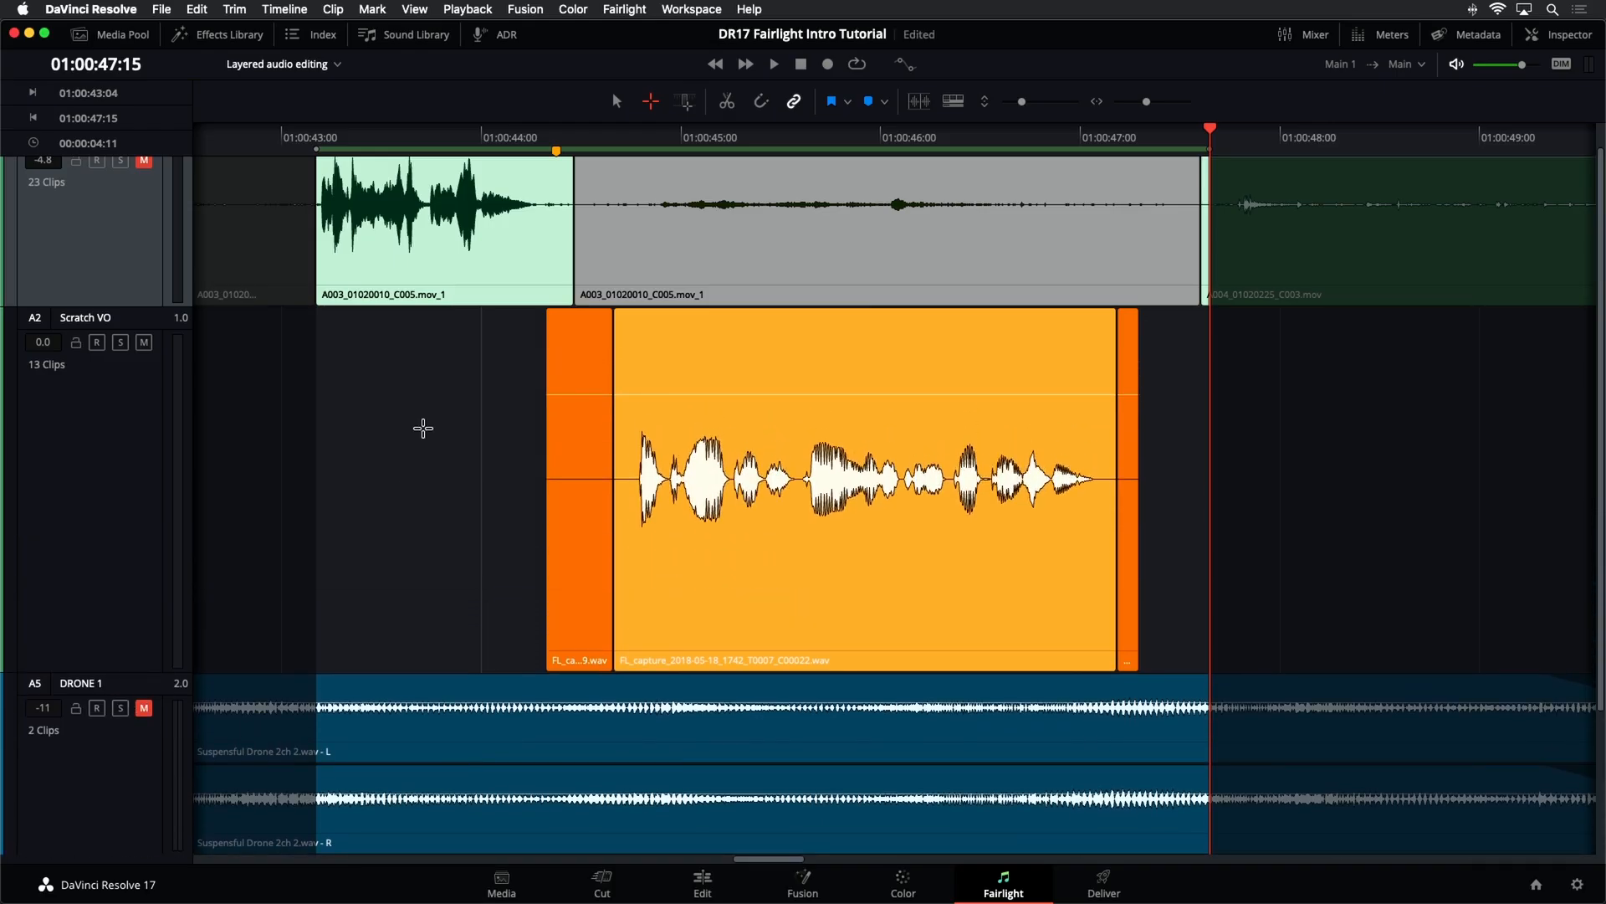
{"action": "left_click", "coordinate": [410, 8]}
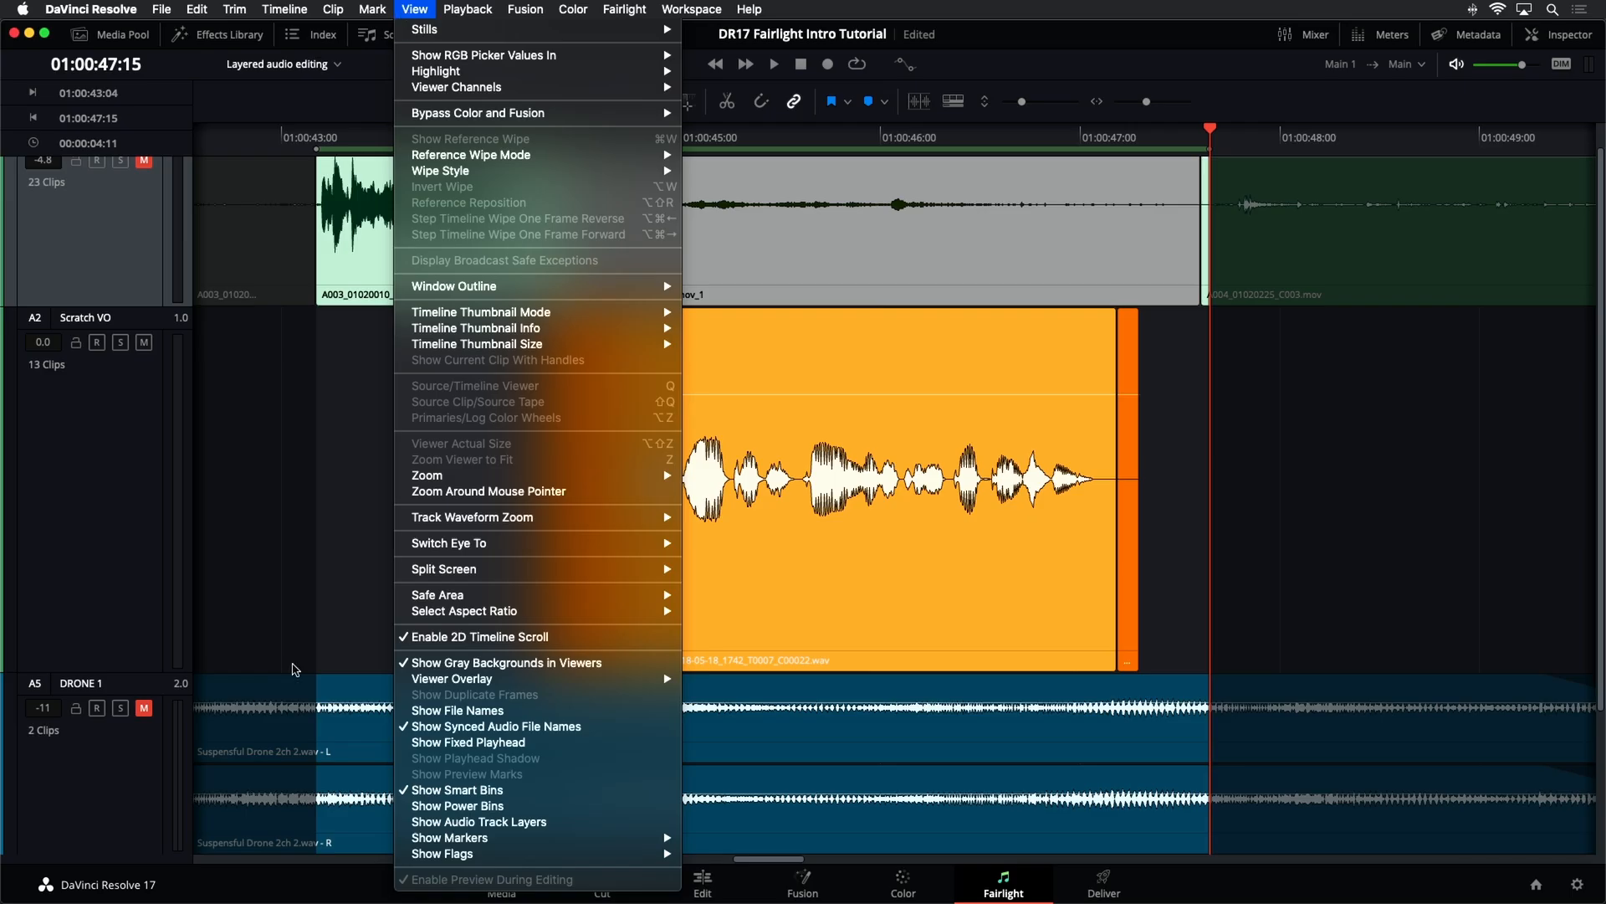
{"action": "left_click", "coordinate": [456, 821]}
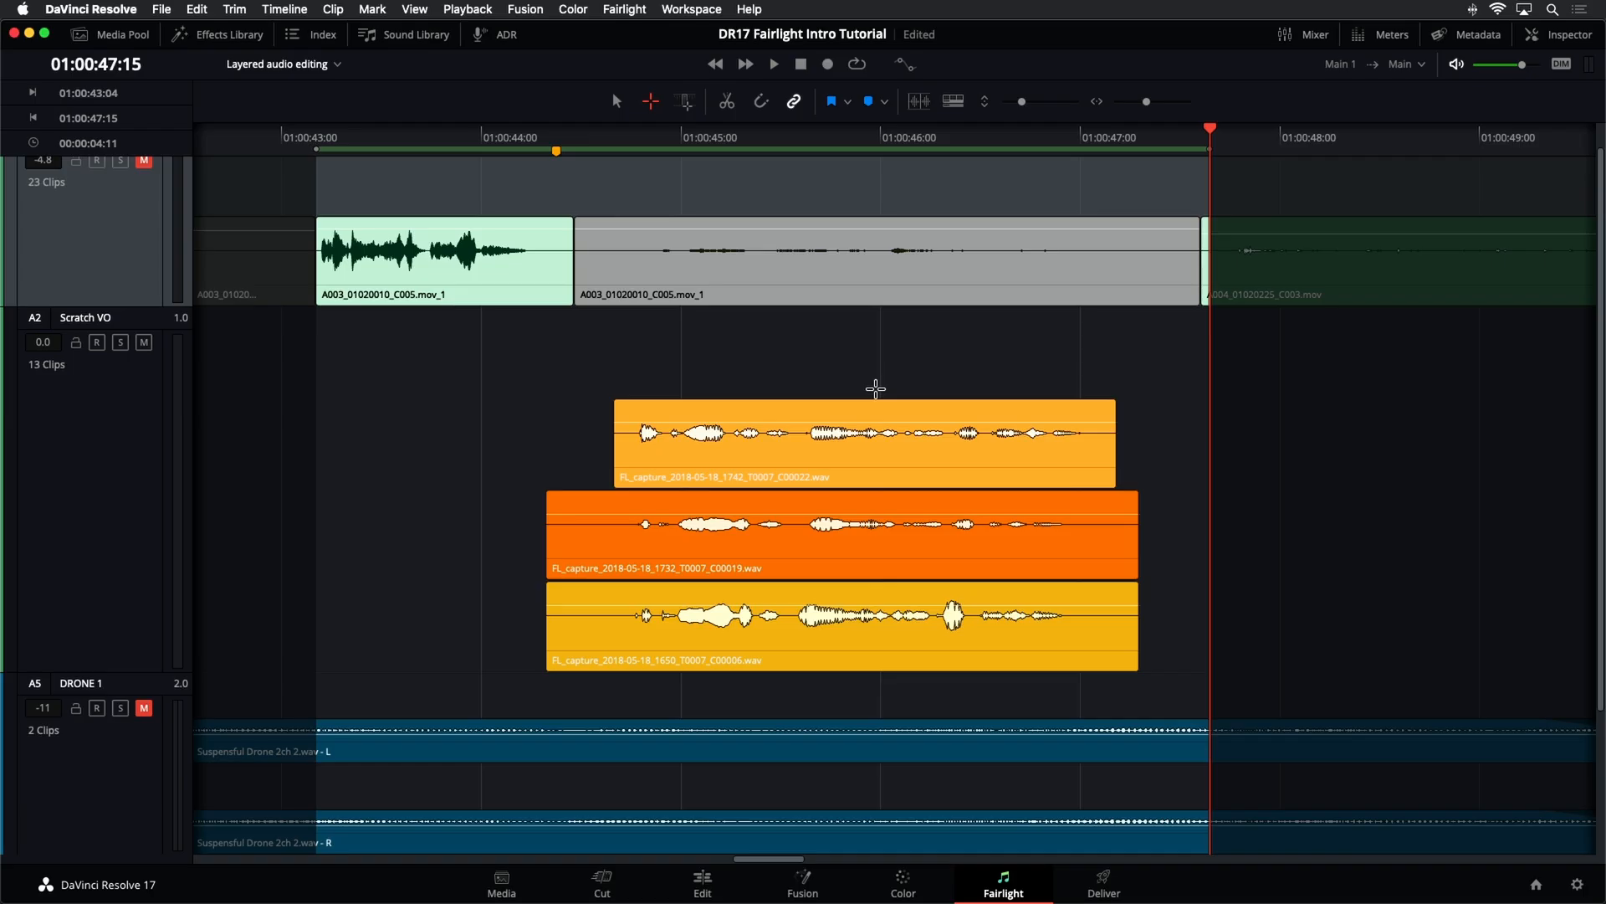
- Turn on loop playback, listen to the marked range, and stop playback
{"action": "left_click", "coordinate": [857, 67]}
{"action": "key", "text": "space"}
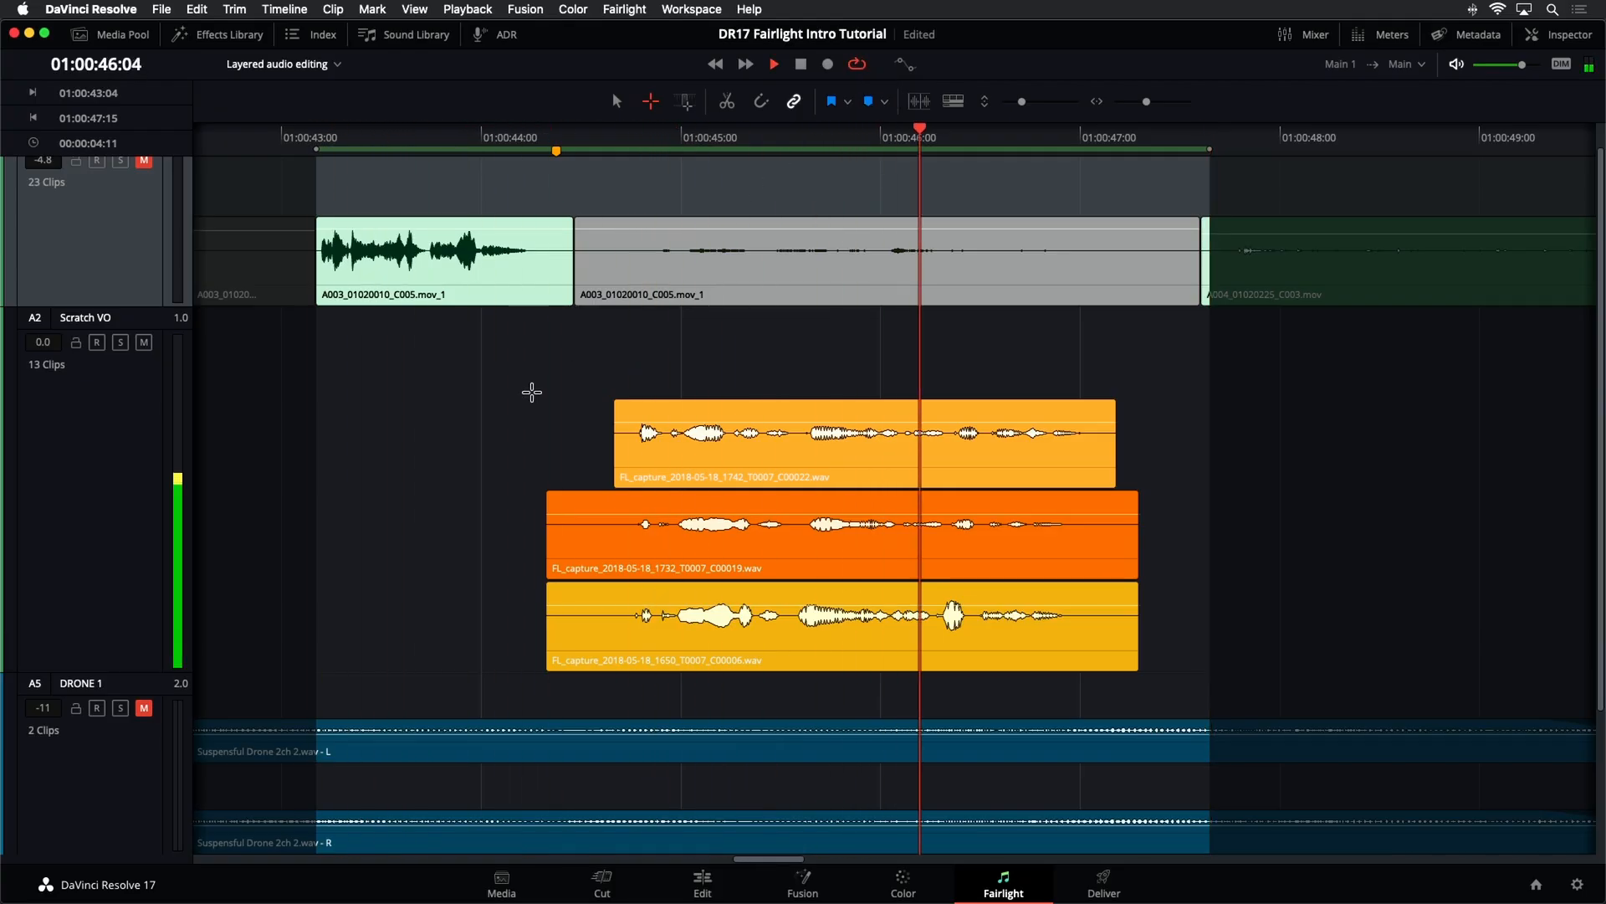
{"action": "key", "text": "space"}
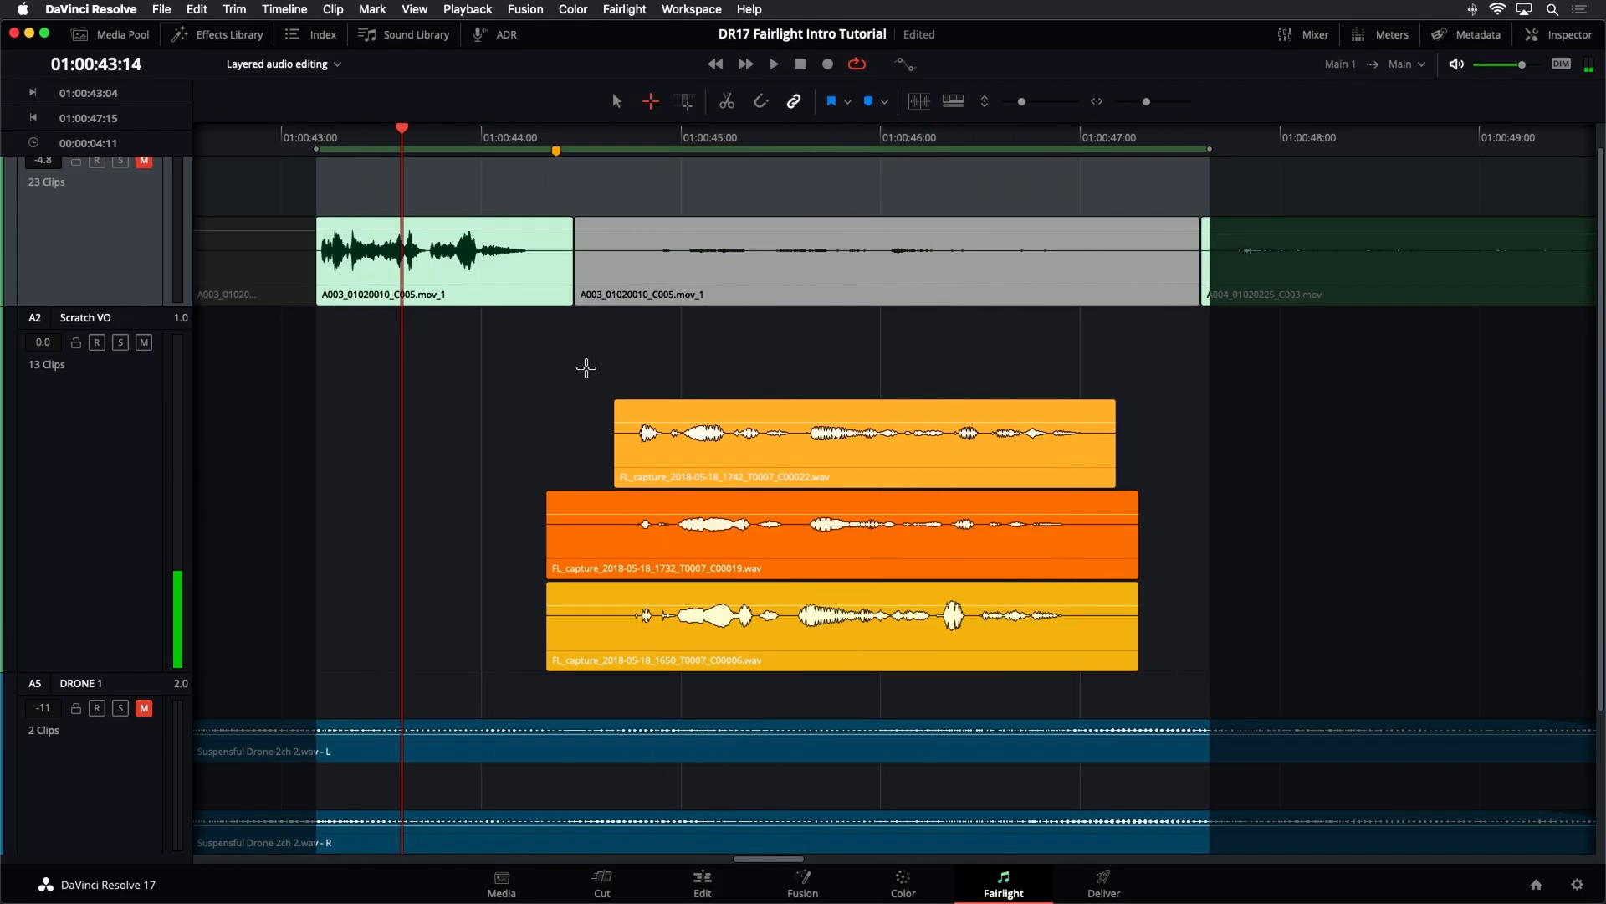
- Unmute the DIALOGUE track and restart looped playback of the marked range
{"action": "scroll", "coordinate": [577, 360], "scroll_direction": "up", "scroll_amount": 1}
{"action": "left_click", "coordinate": [139, 188]}
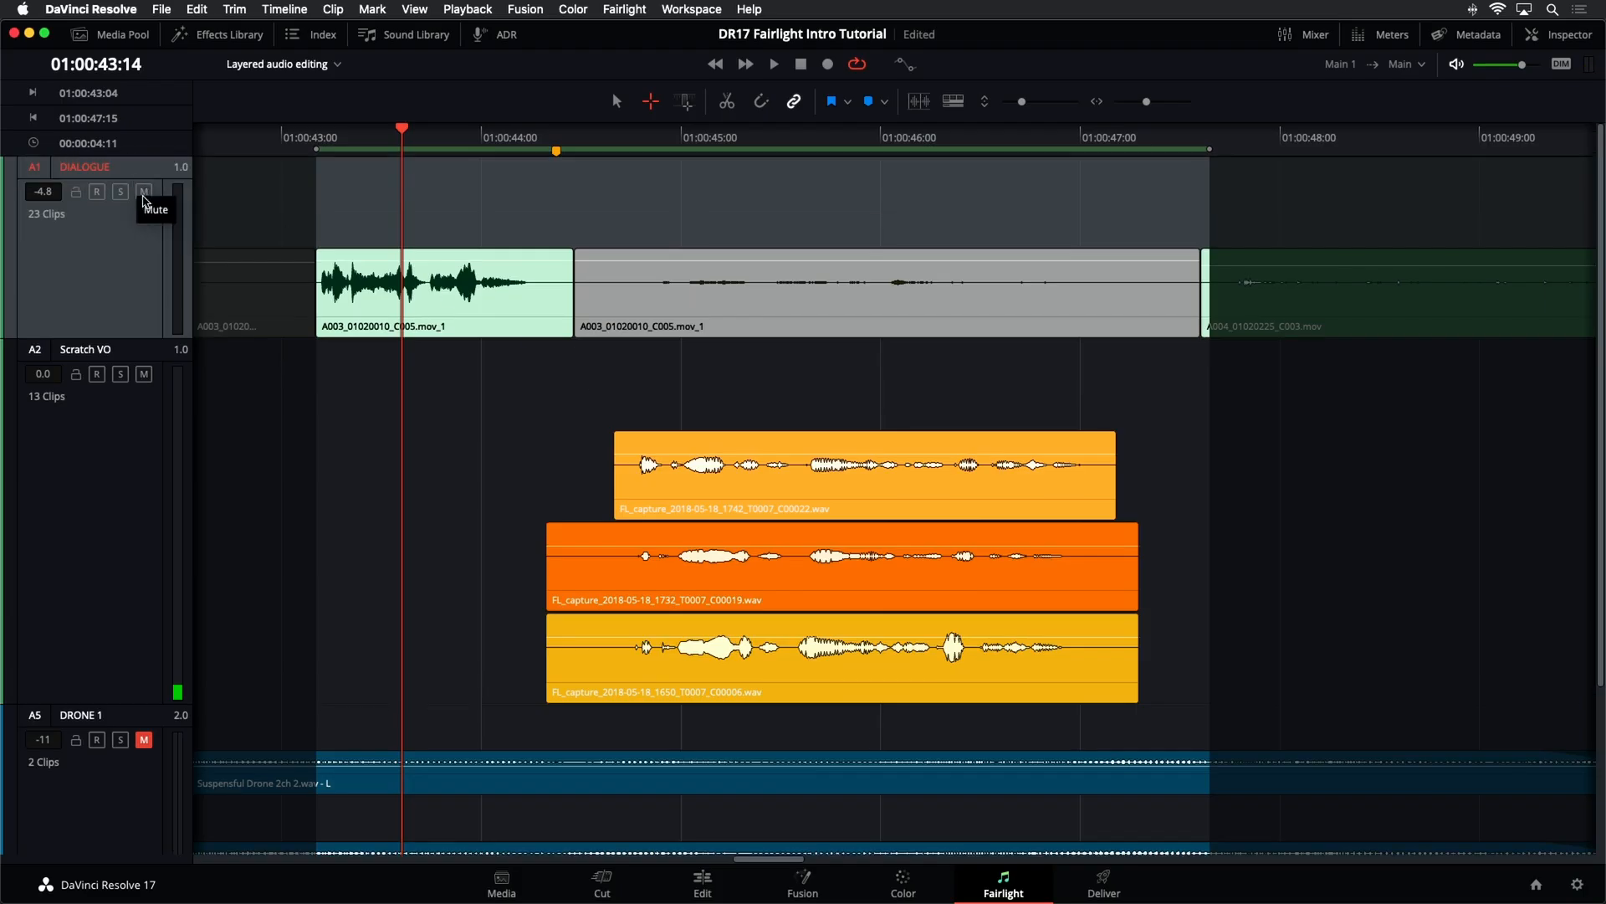
{"action": "key", "text": "space"}
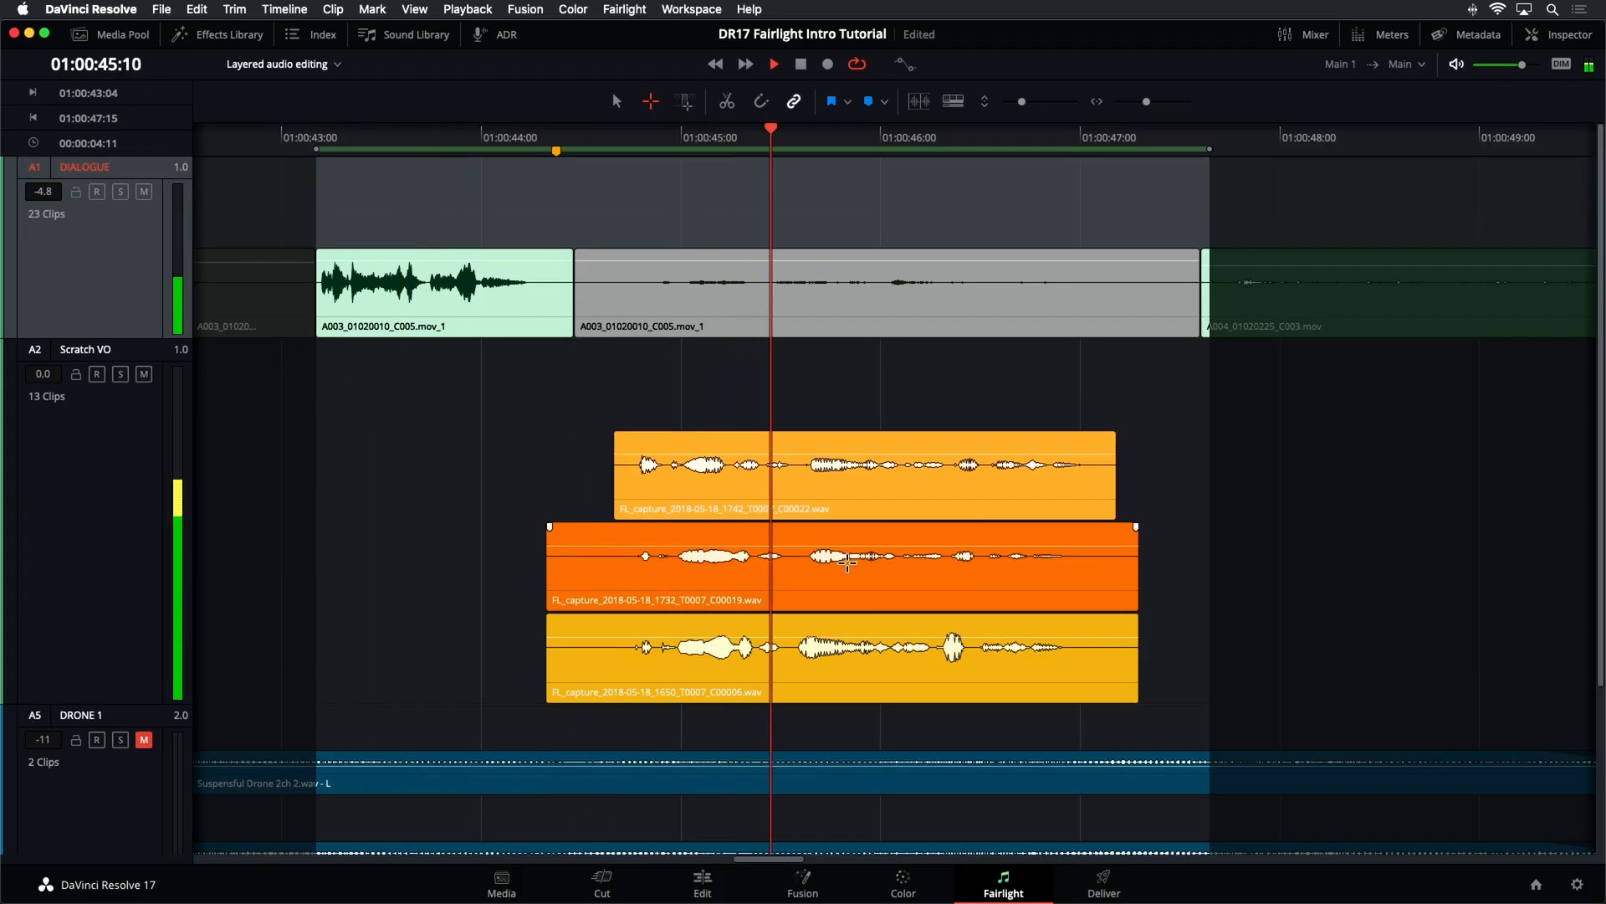
- In pointer mode, move the take FL_capture_2018-05-18_1732_T0007_C00019.wav to the top Scratch VO layer while the loop plays
{"action": "left_click", "coordinate": [852, 568]}
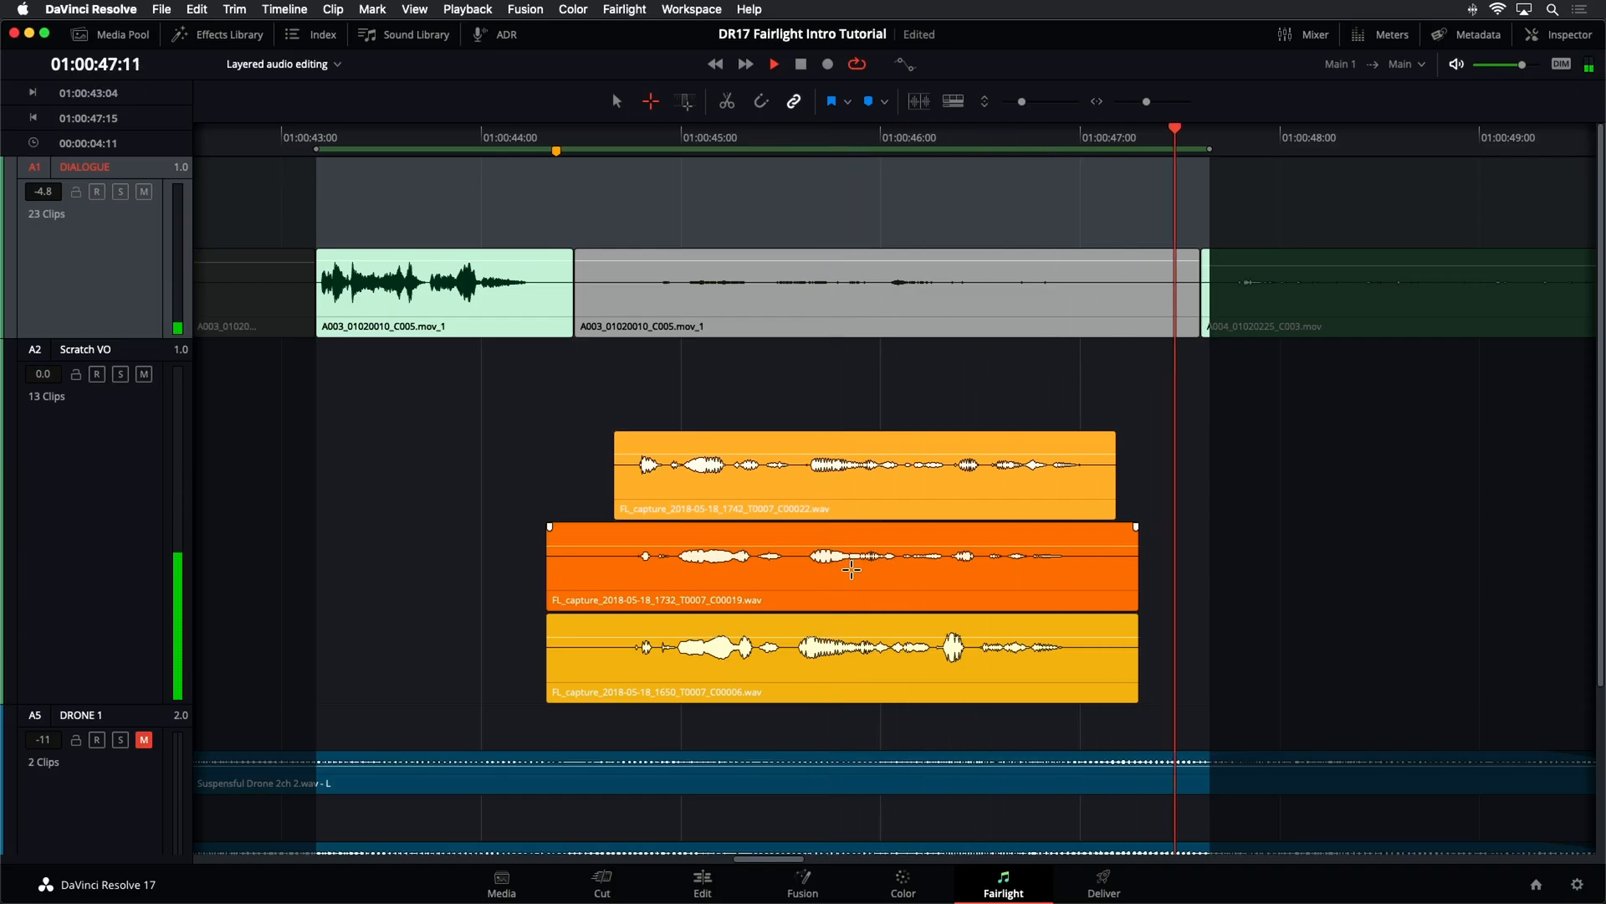
{"action": "key", "text": "a"}
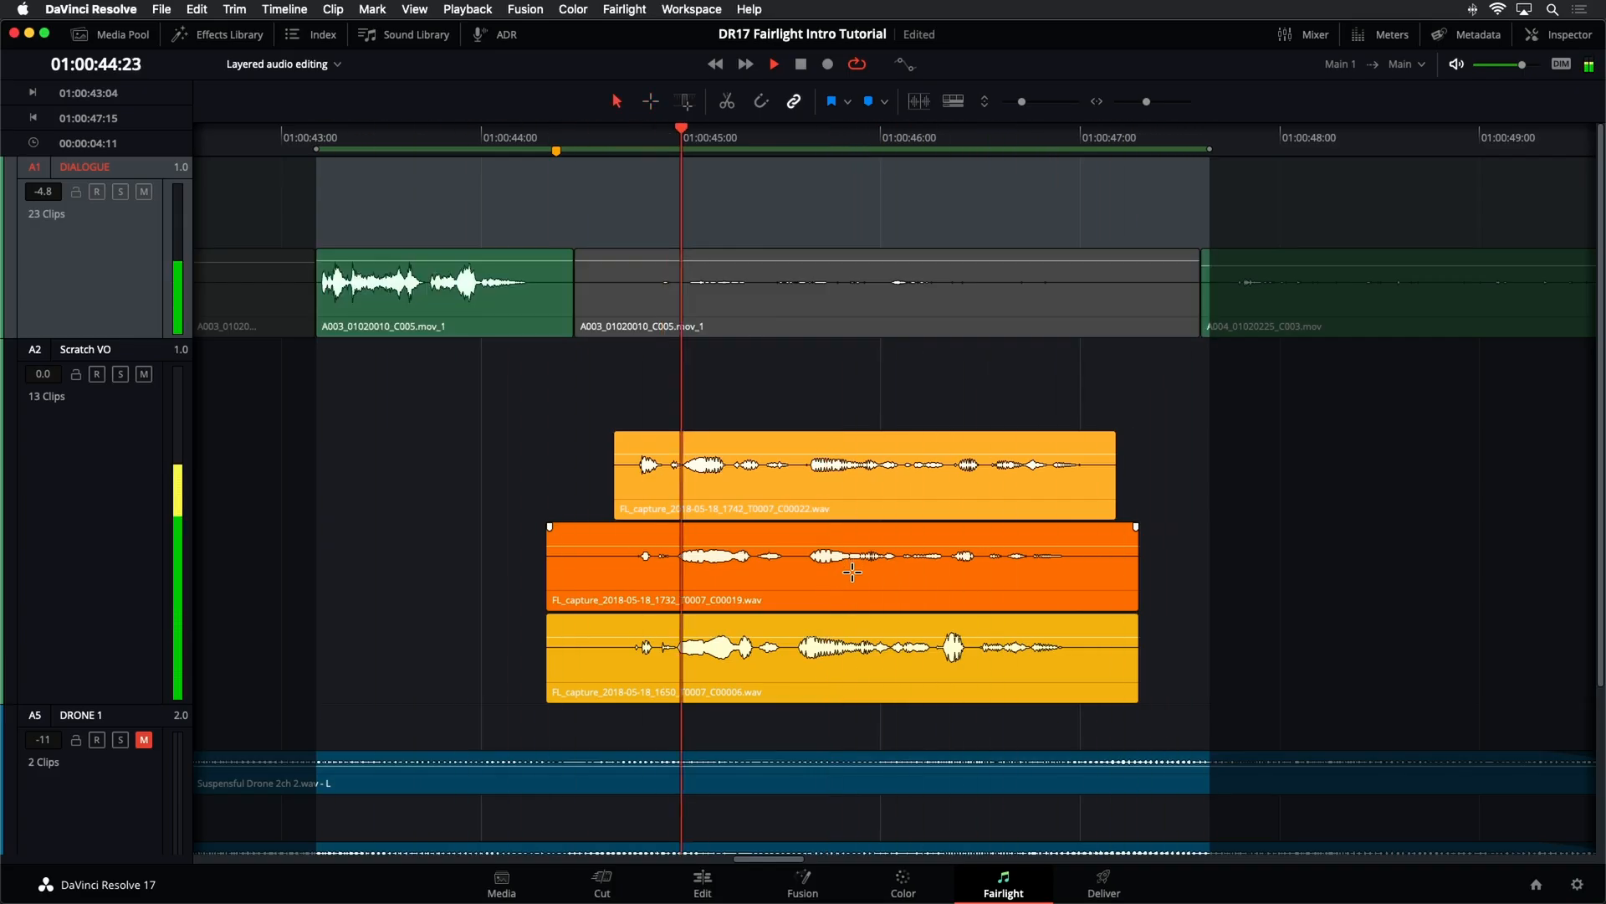
{"action": "left_click_drag", "start_coordinate": [851, 571], "coordinate": [858, 452]}
{"action": "left_click", "coordinate": [899, 525]}
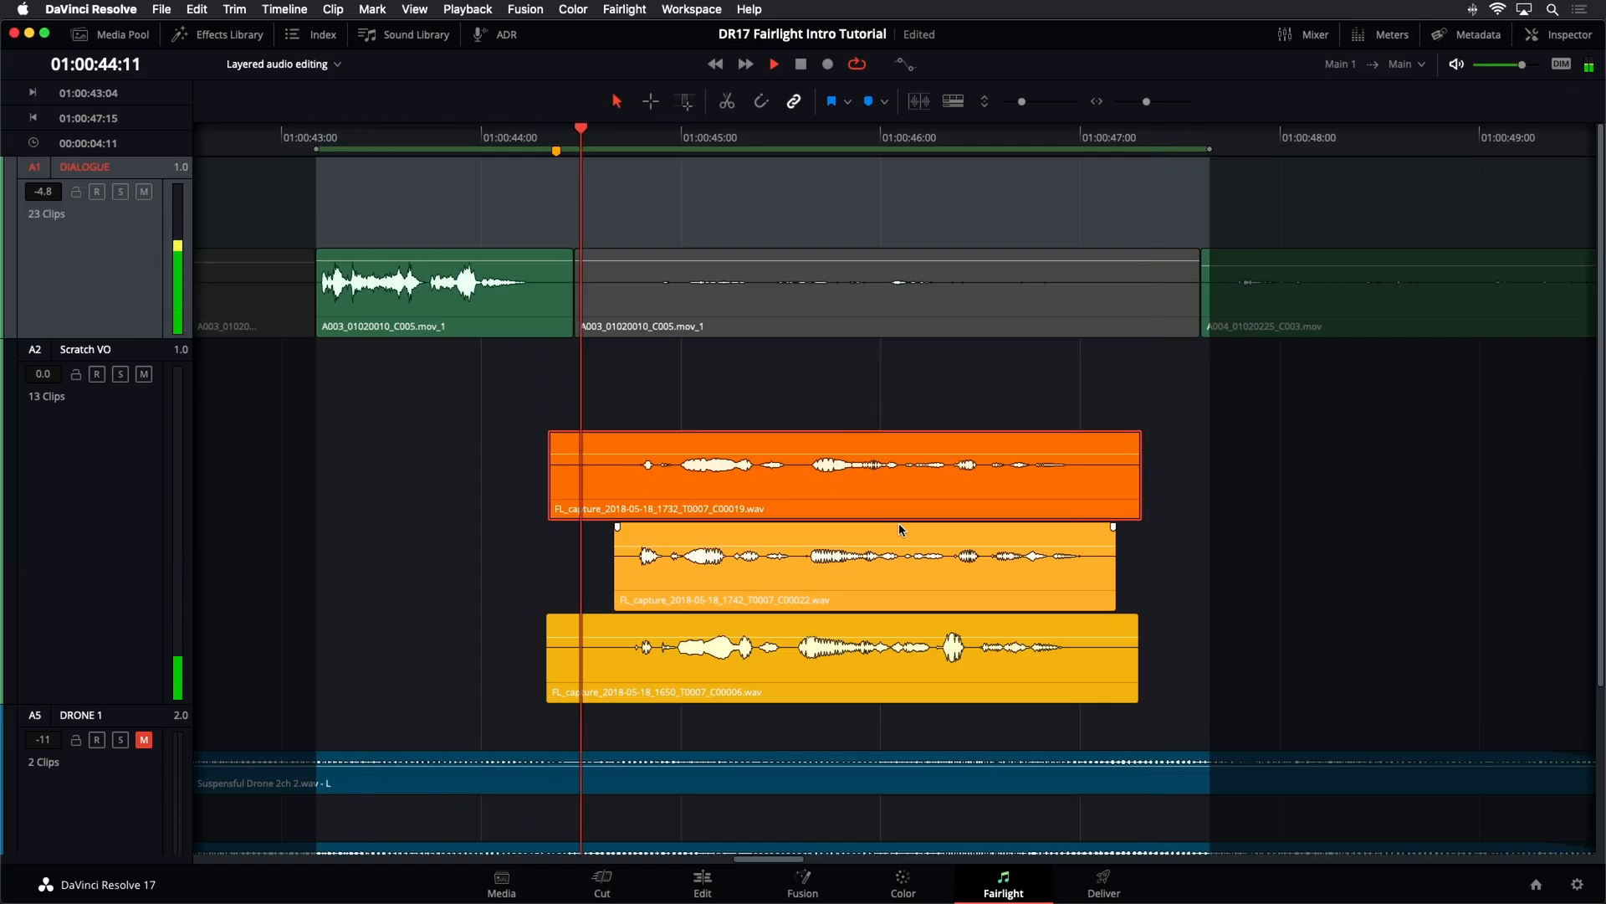
- Move takes C00006, C00022 and C00019 in turn to the top Scratch VO layer during looped playback, and stop playback
{"action": "left_click", "coordinate": [918, 632]}
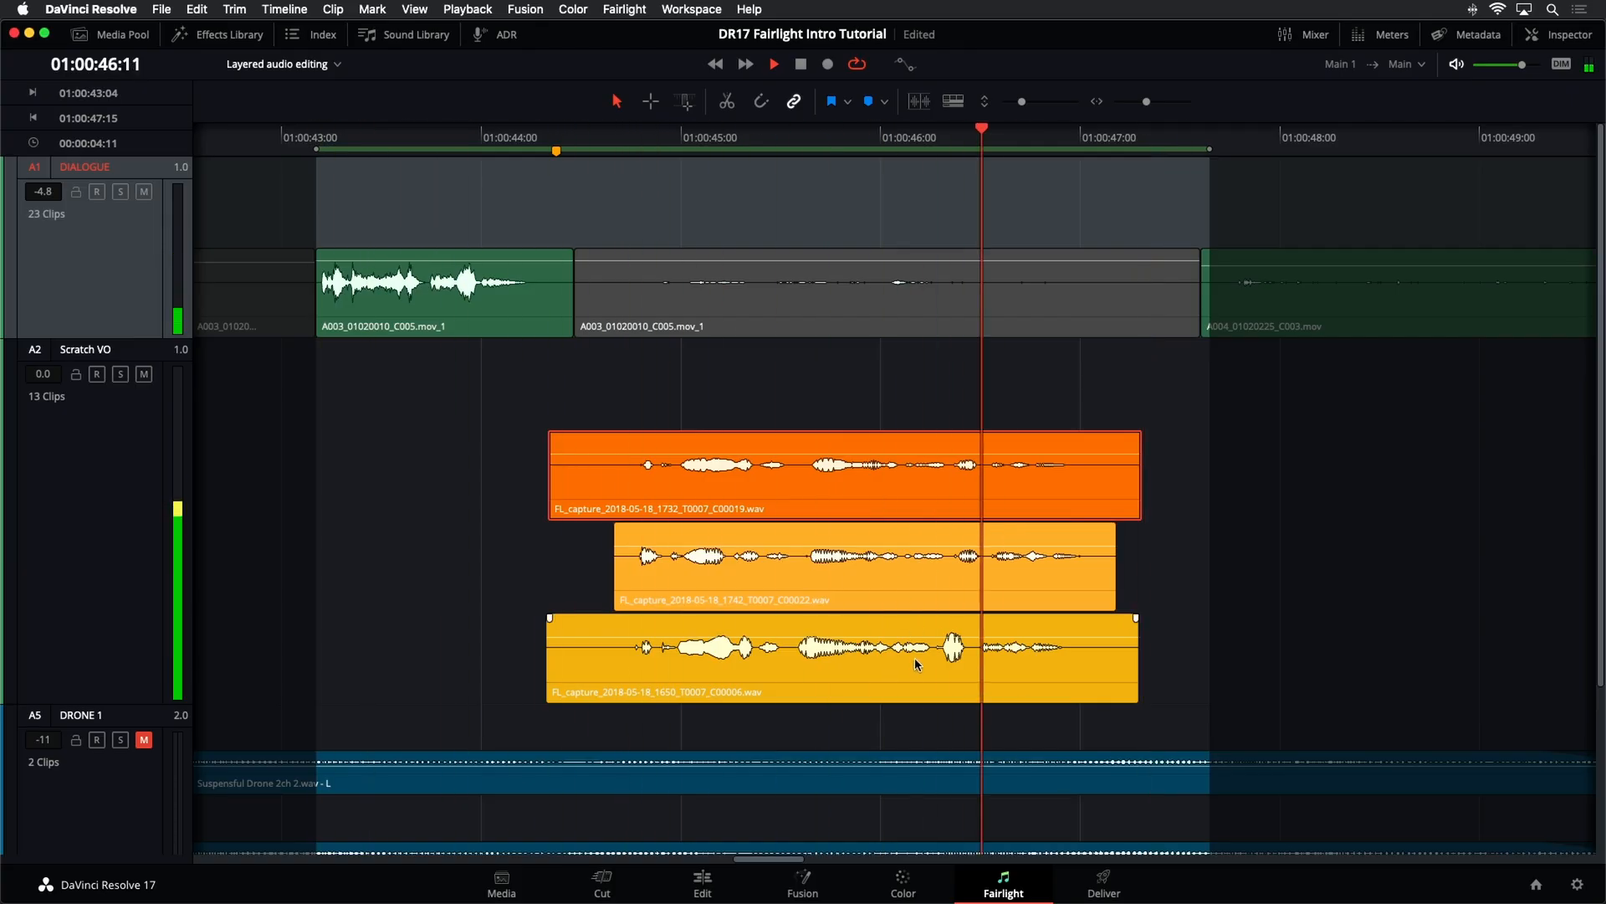
{"action": "left_click_drag", "start_coordinate": [913, 660], "coordinate": [923, 446]}
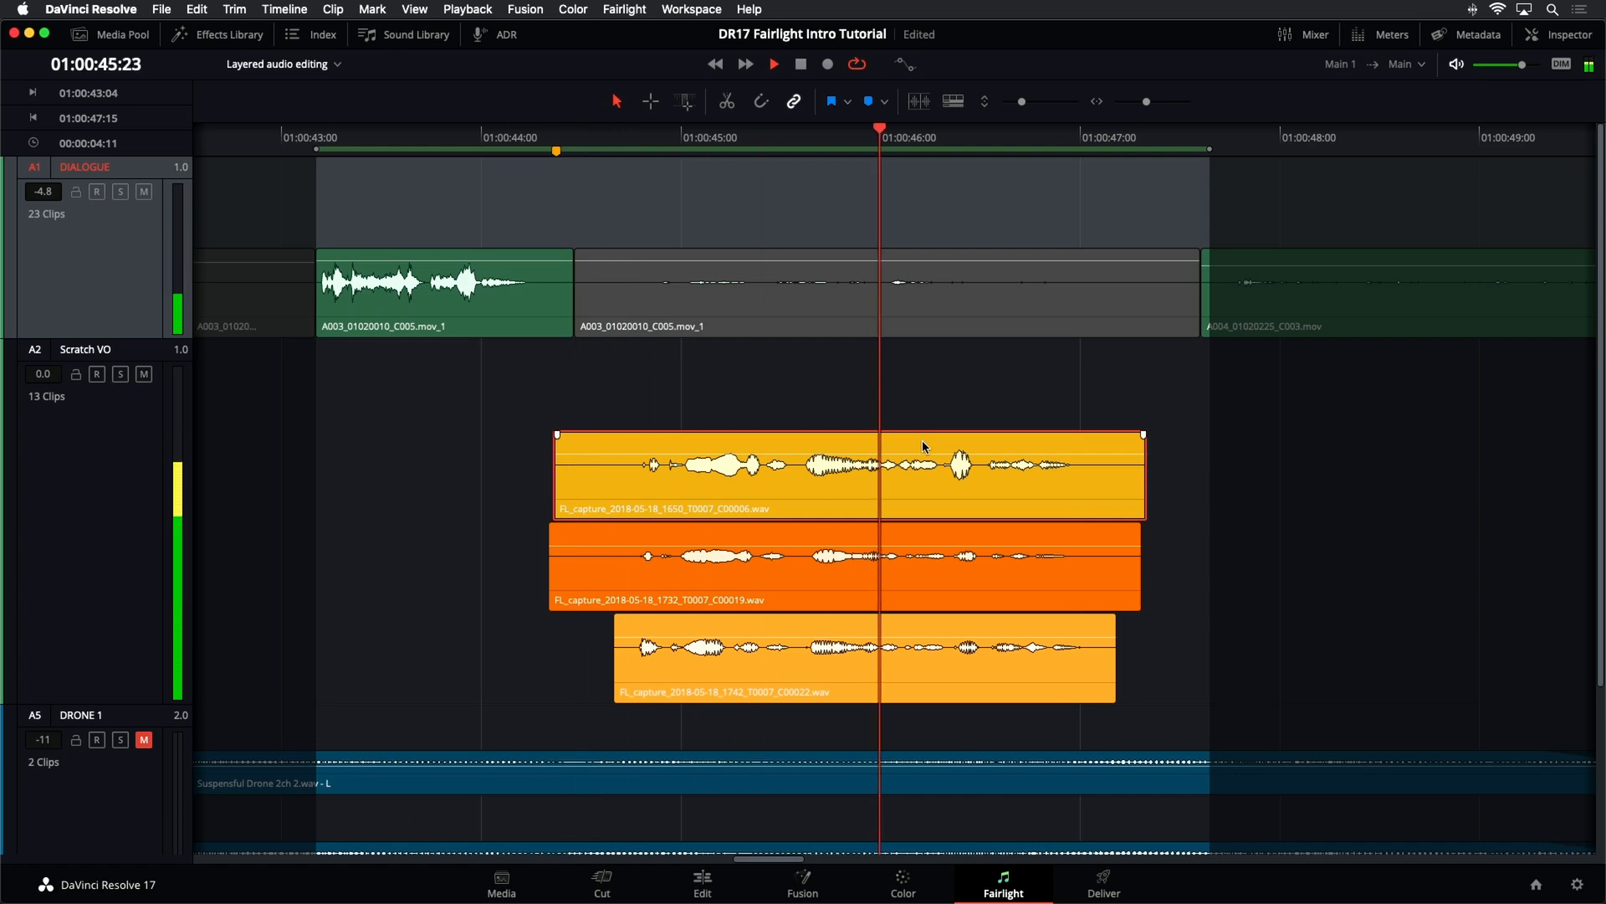
{"action": "left_click", "coordinate": [904, 578]}
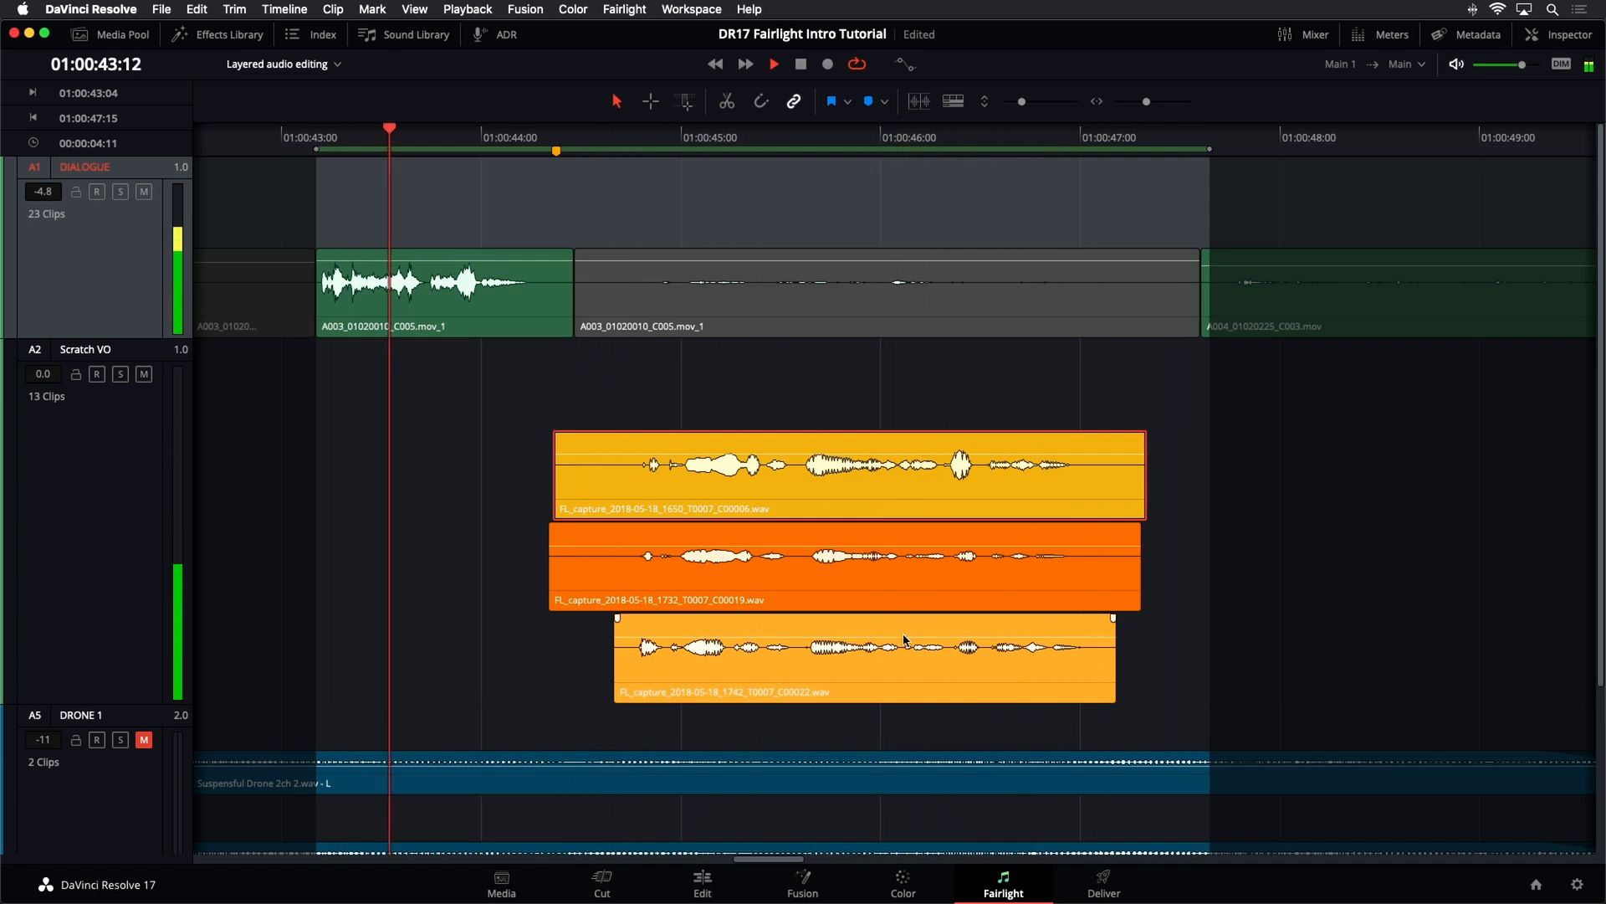
{"action": "left_click_drag", "start_coordinate": [911, 683], "coordinate": [914, 443]}
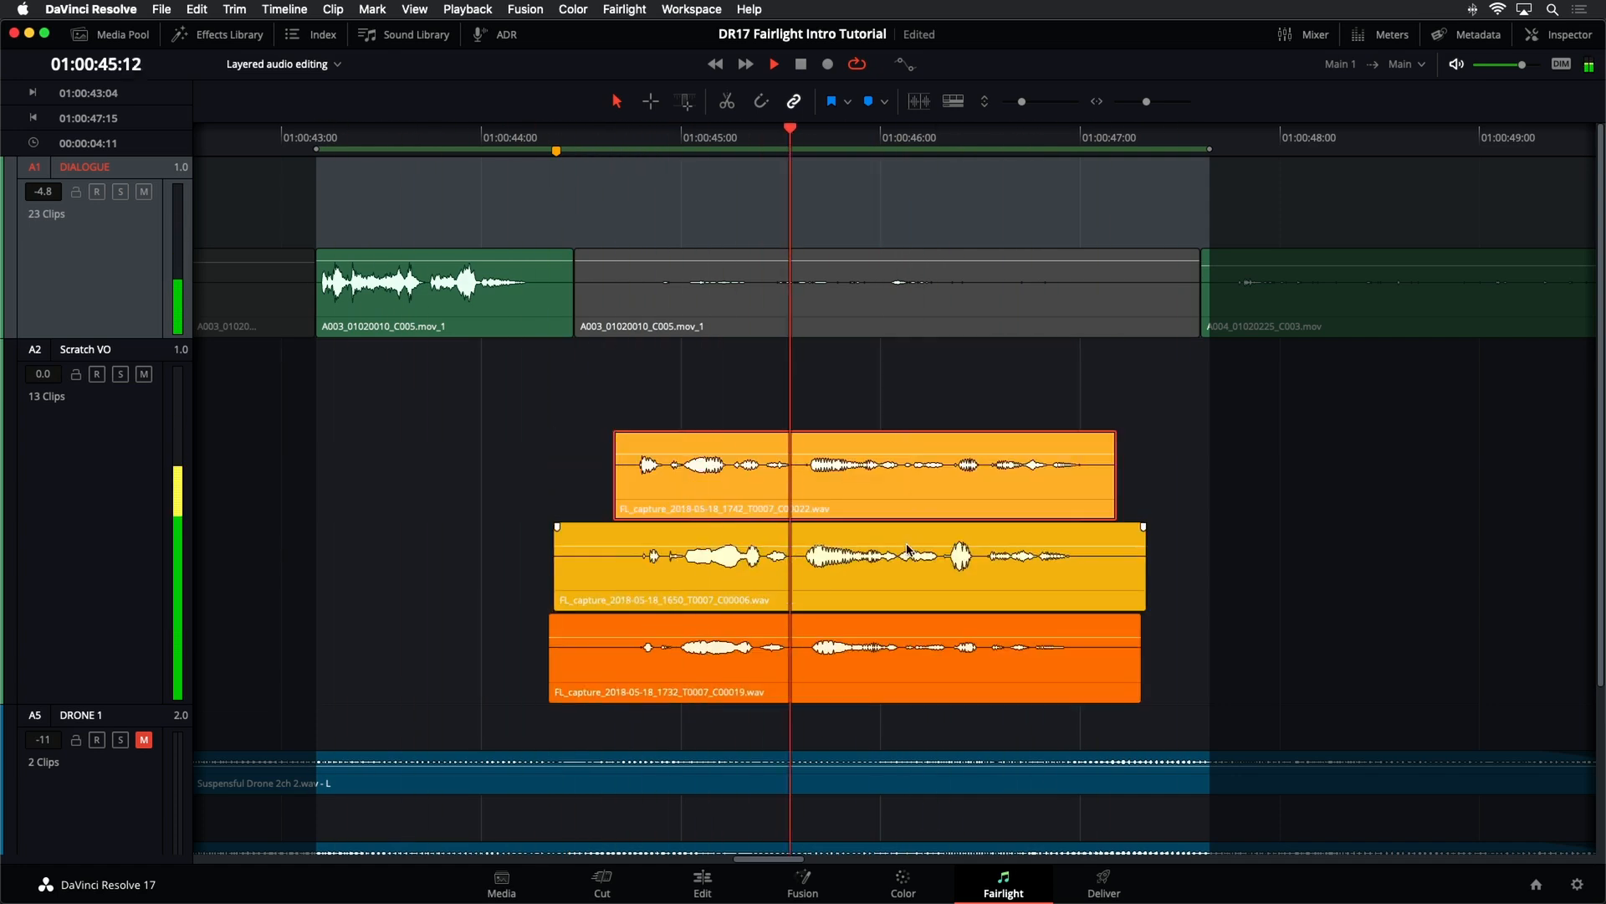
{"action": "left_click_drag", "start_coordinate": [926, 653], "coordinate": [936, 445]}
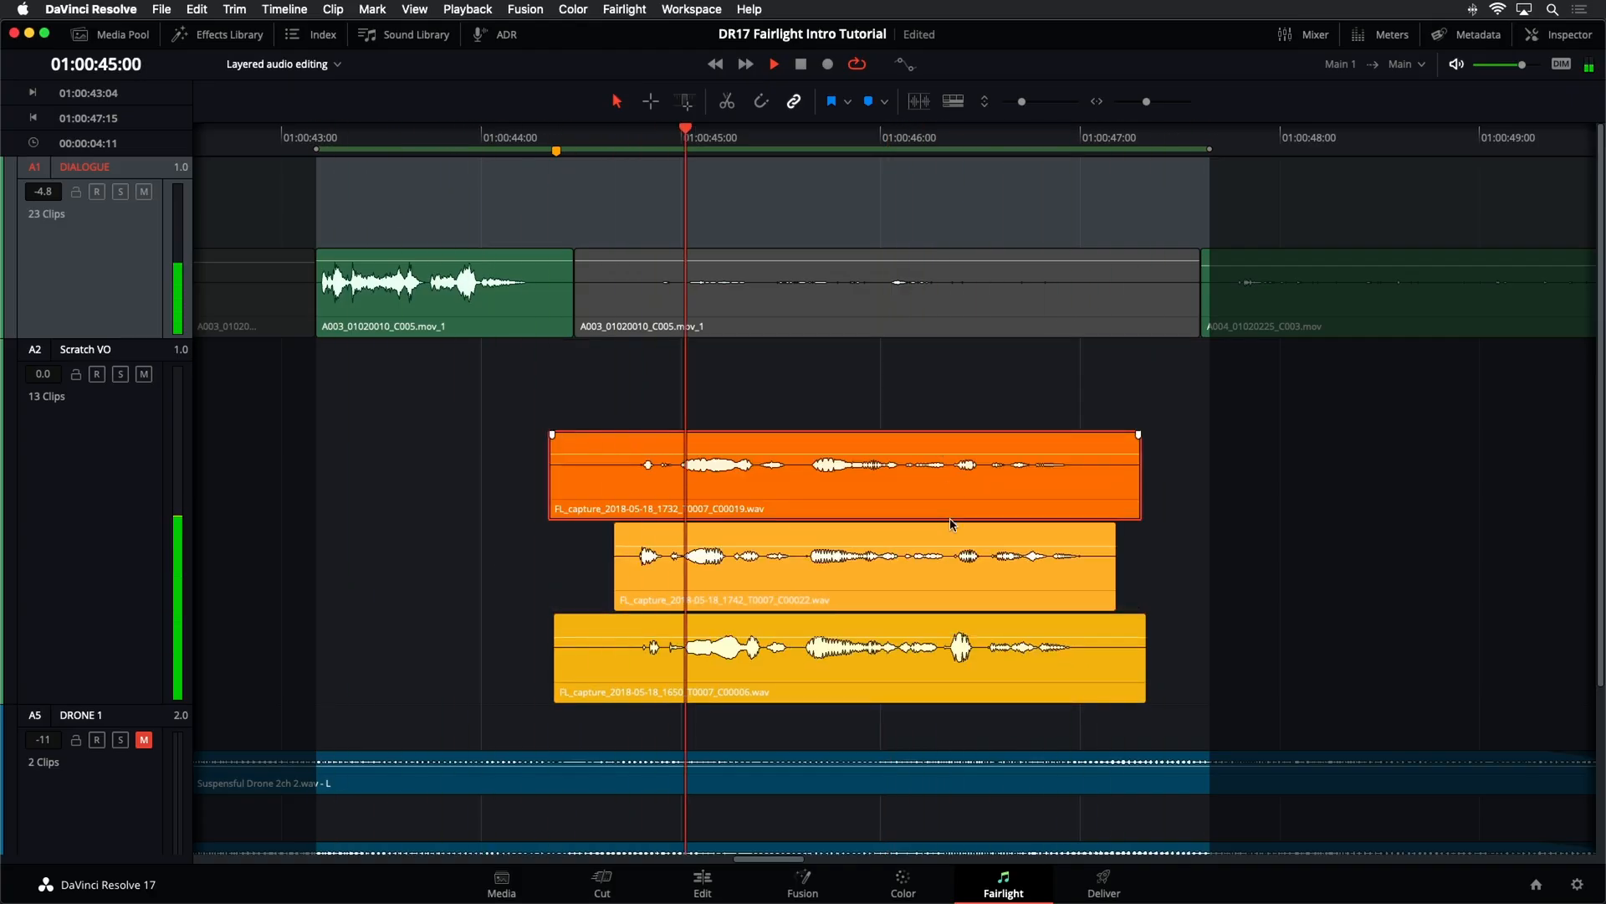
{"action": "key", "text": "space"}
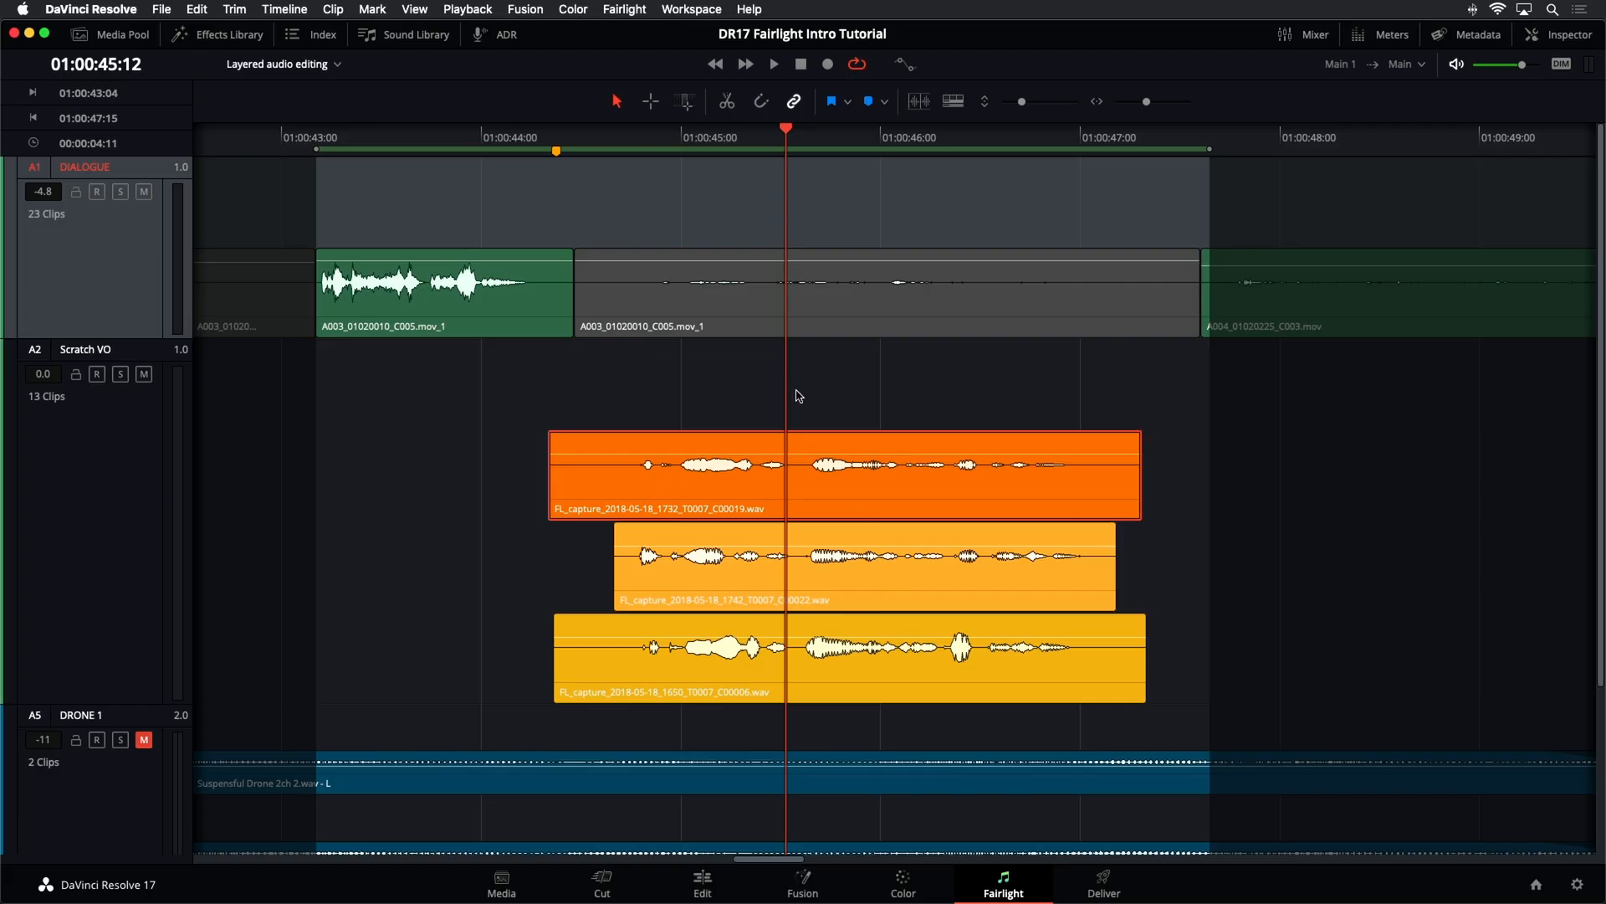
- Deselect the take and hide the audio track layers
{"action": "left_click", "coordinate": [742, 373]}
{"action": "left_click", "coordinate": [414, 8]}
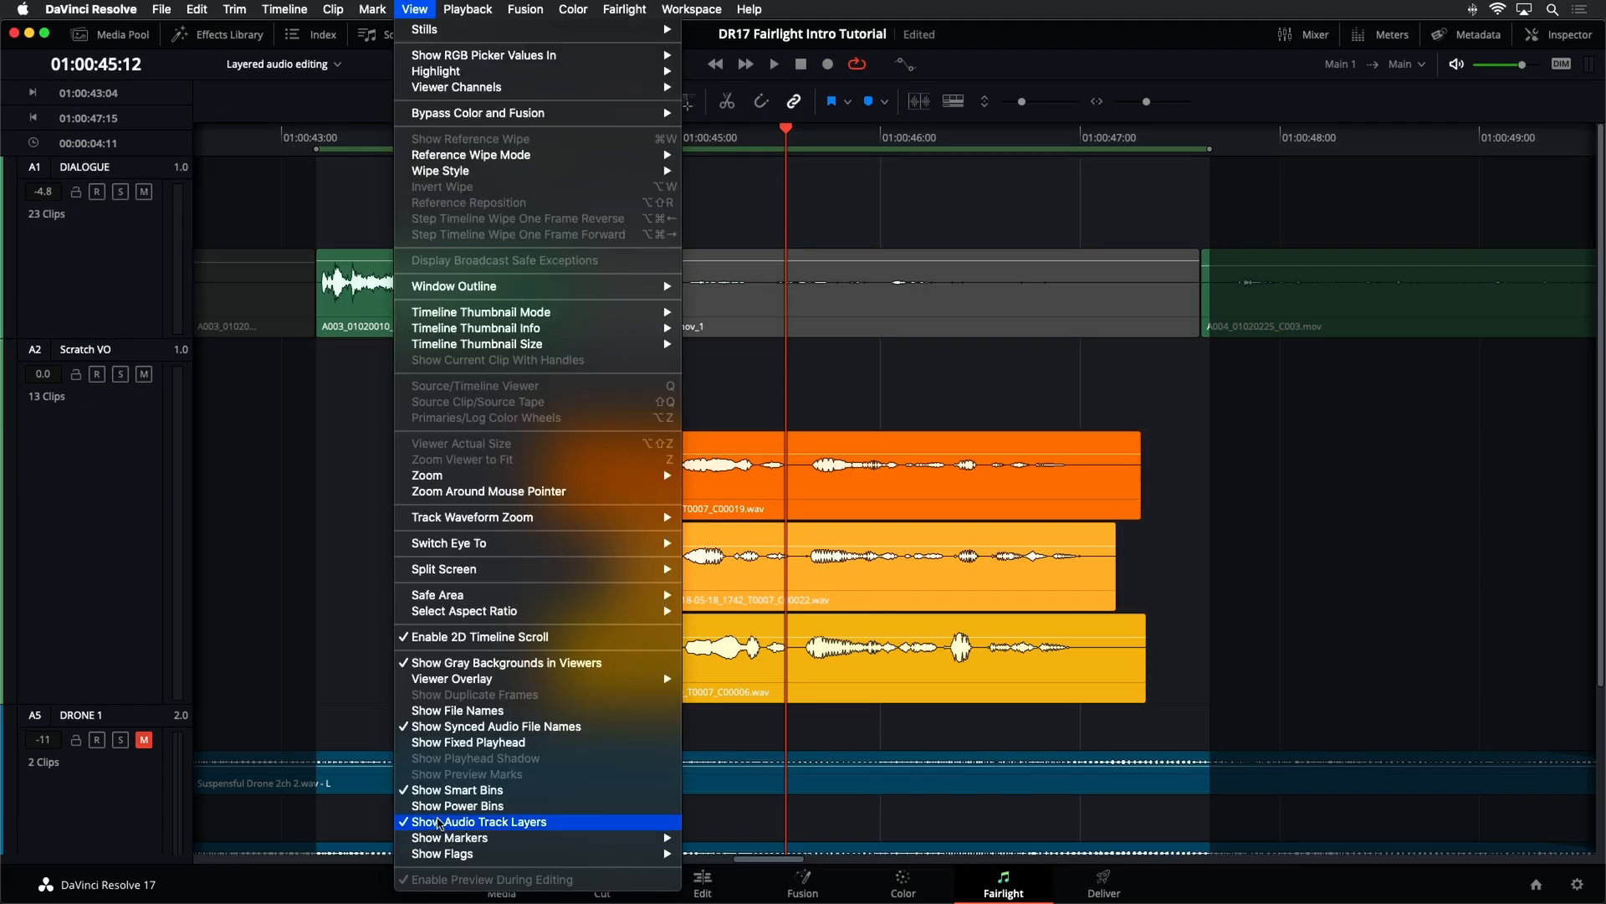
{"action": "left_click", "coordinate": [456, 814]}
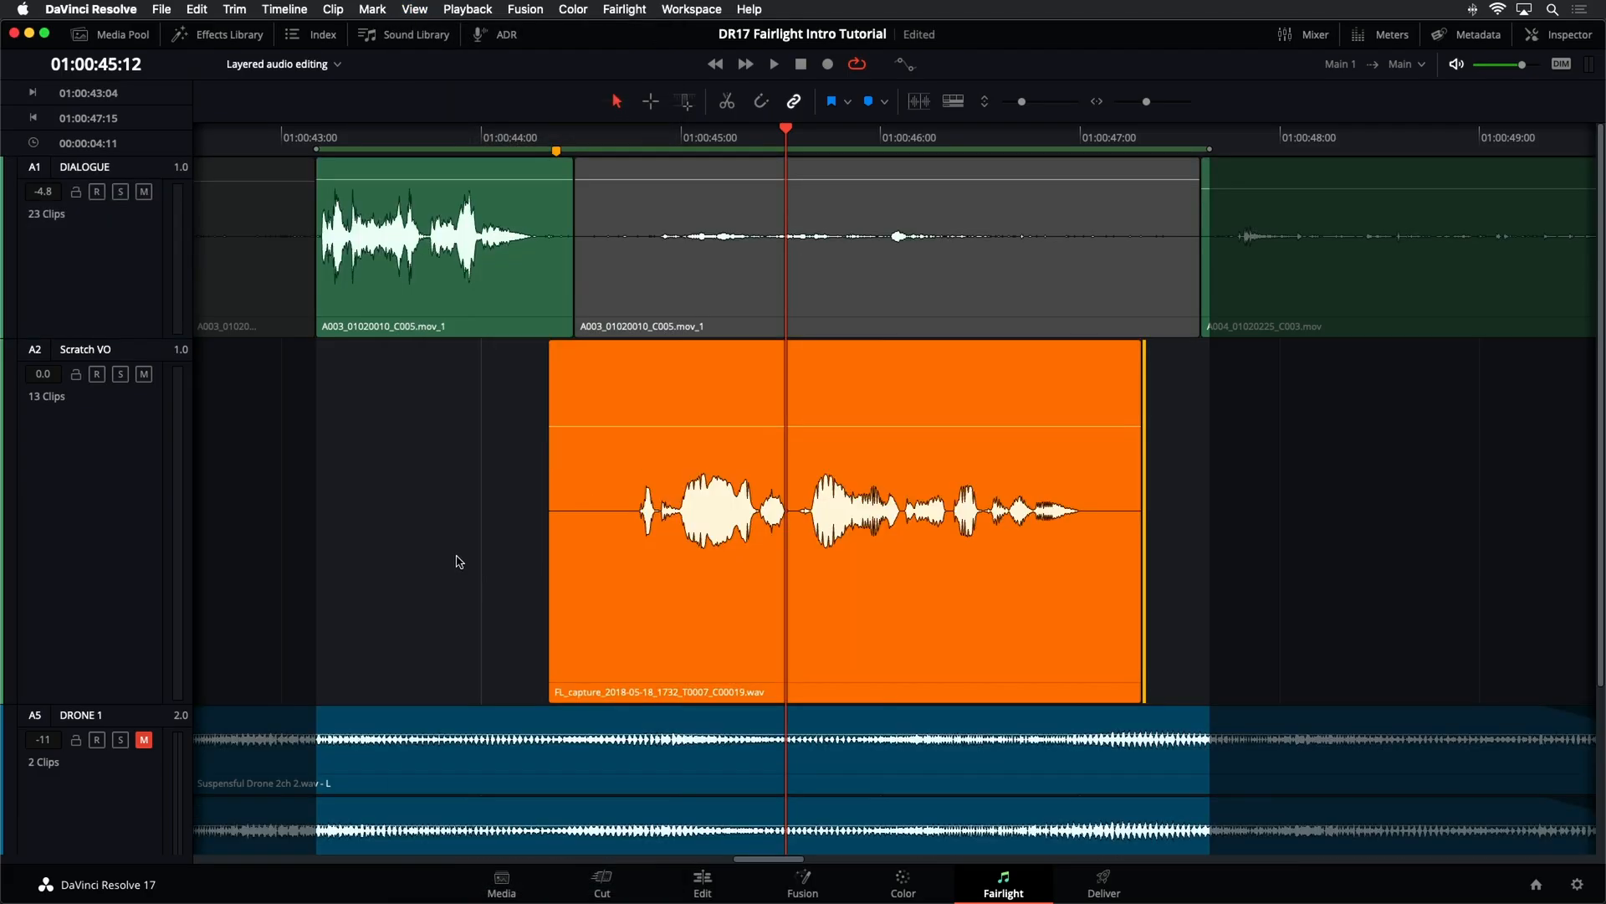
- Fit the whole timeline in view, clear the marked in and out range, and reduce the track height
{"action": "key", "text": "shift+z"}
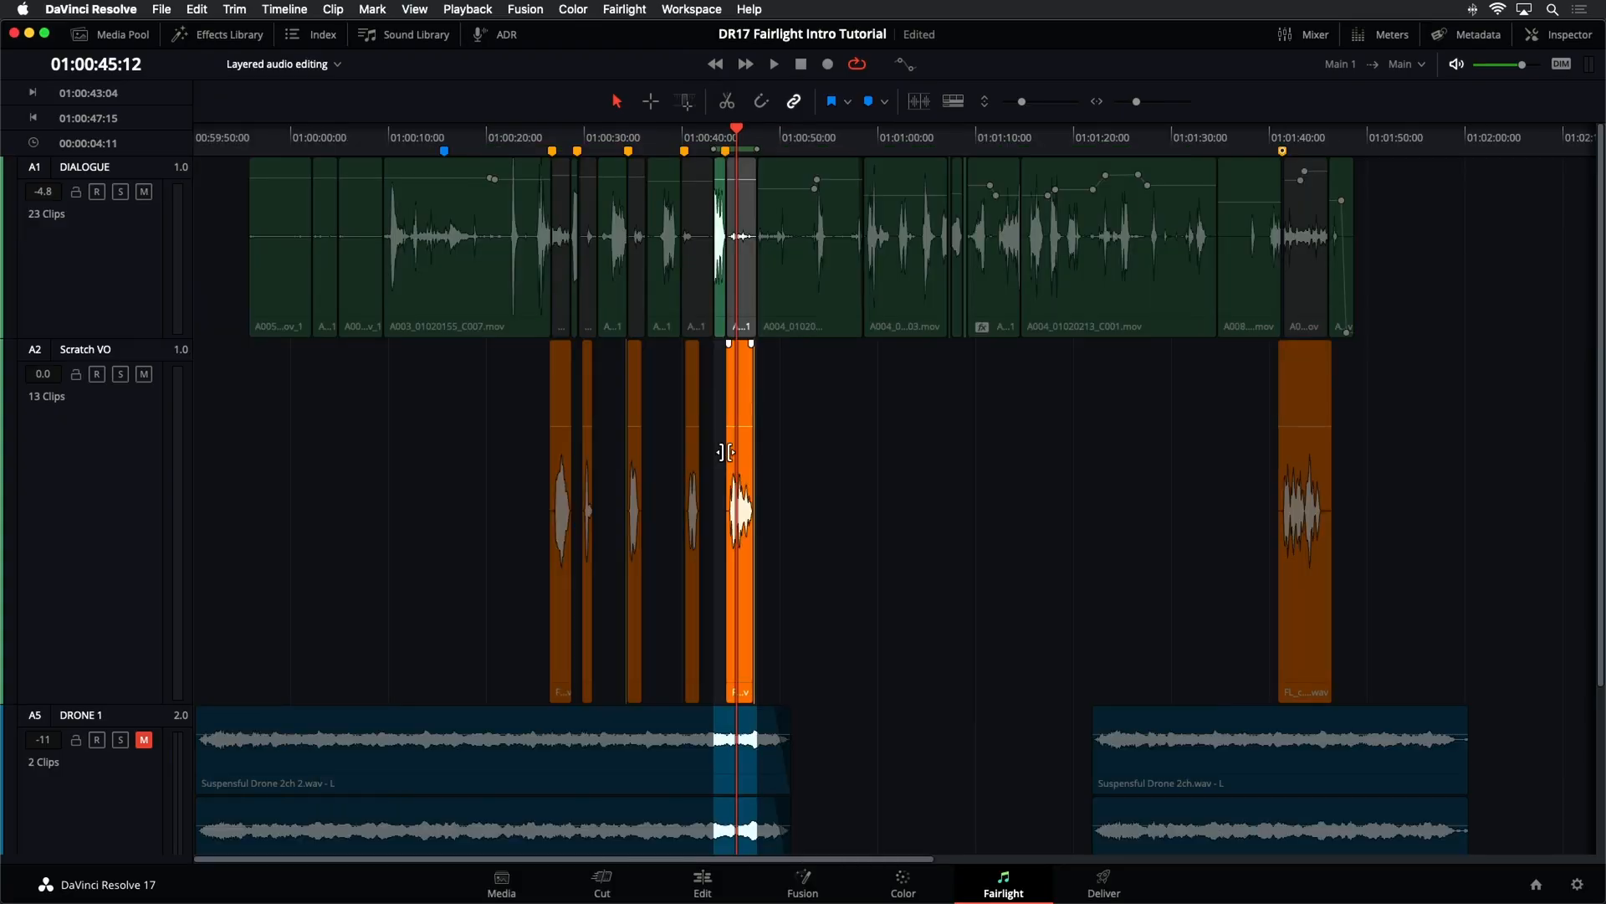
{"action": "key", "text": "alt+x"}
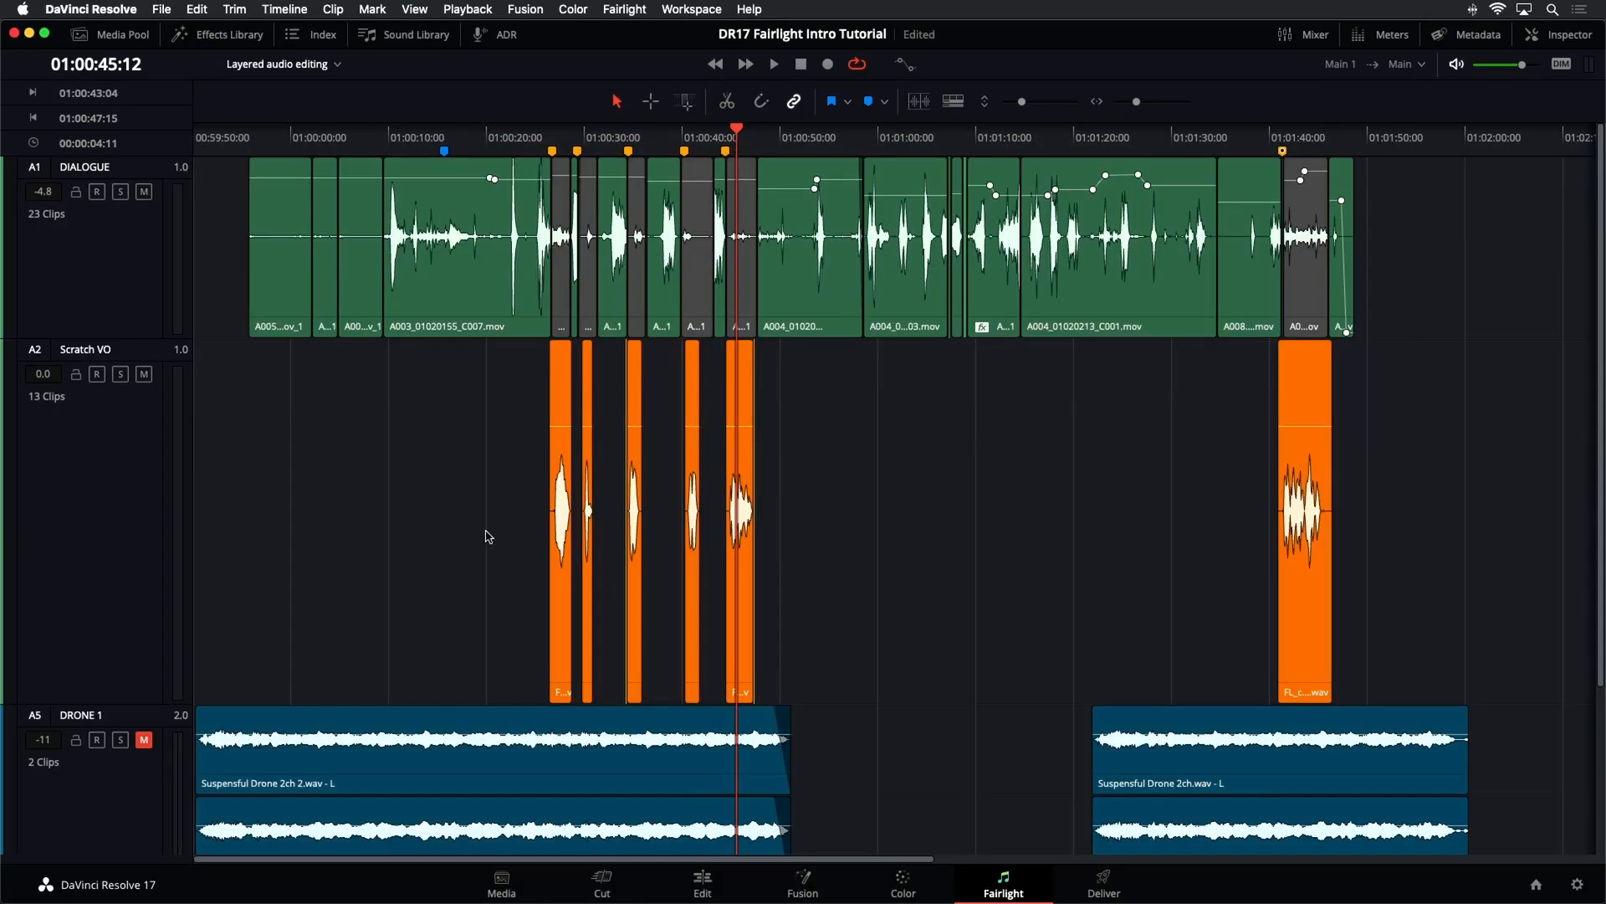
{"action": "left_click_drag", "start_coordinate": [1025, 106], "coordinate": [1018, 107]}
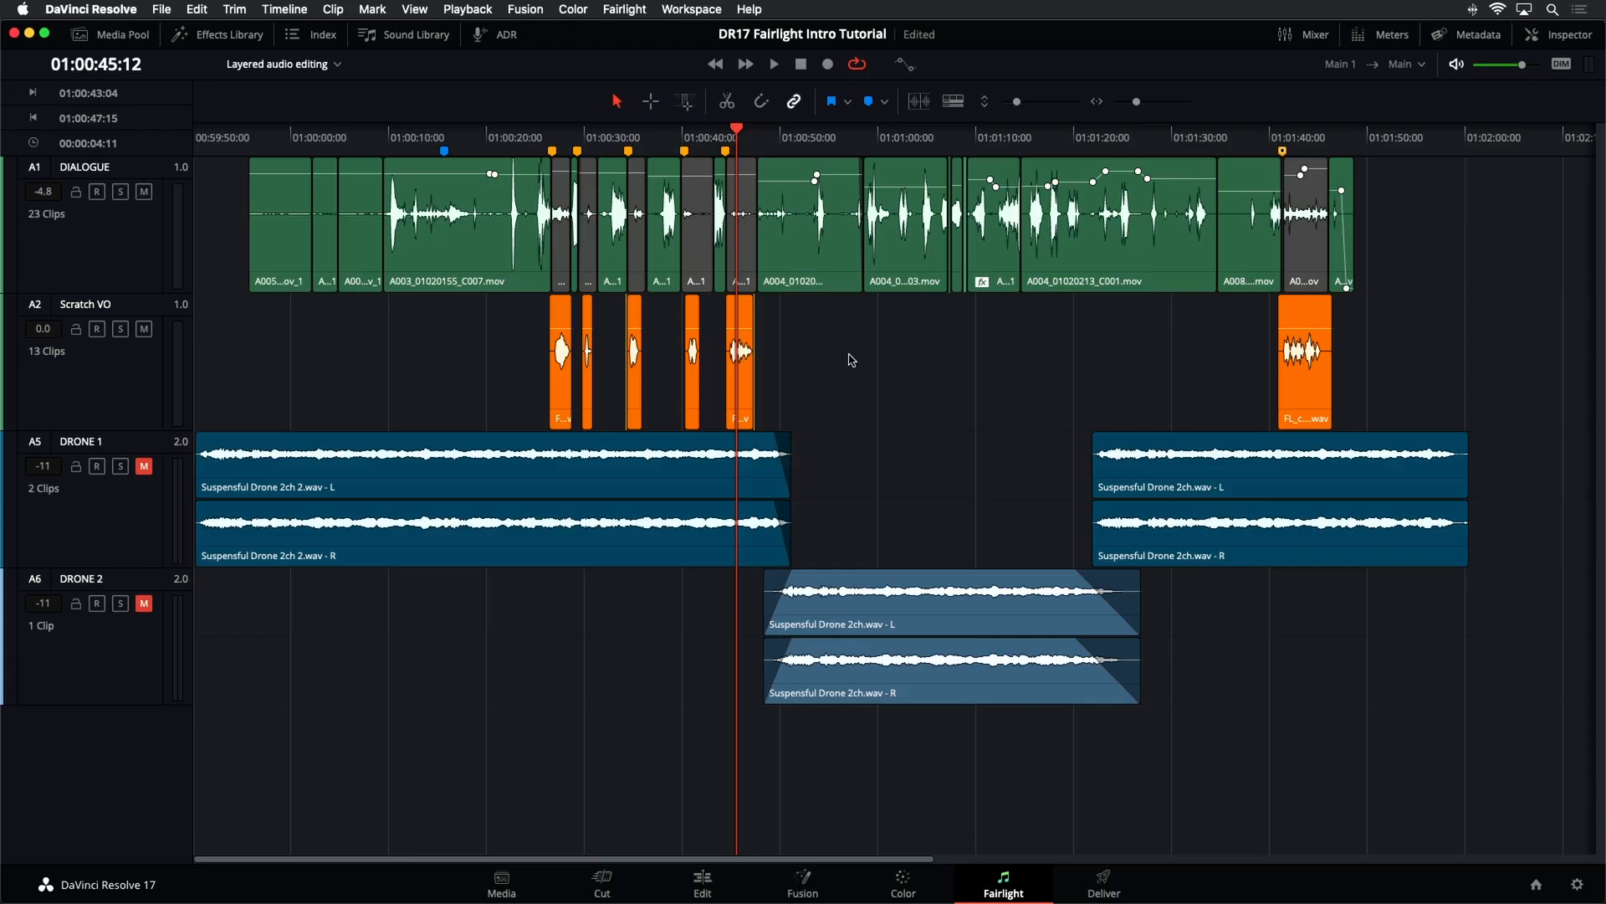
- Open the Music Crossfades Start timeline and show the meters
{"action": "left_click", "coordinate": [328, 67]}
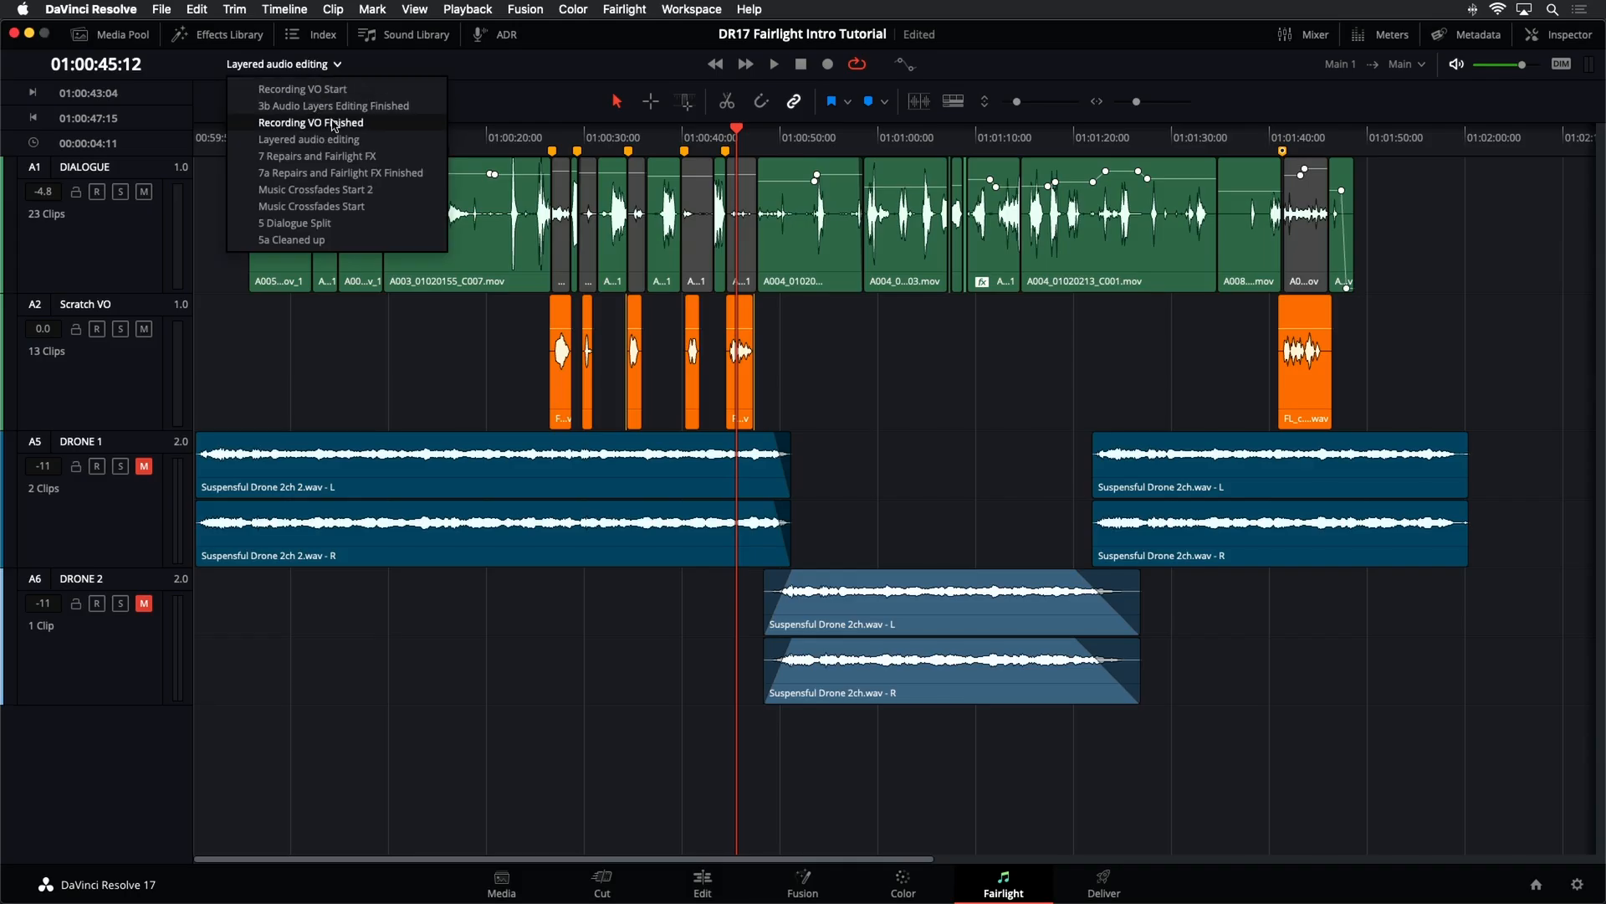
{"action": "left_click", "coordinate": [338, 206]}
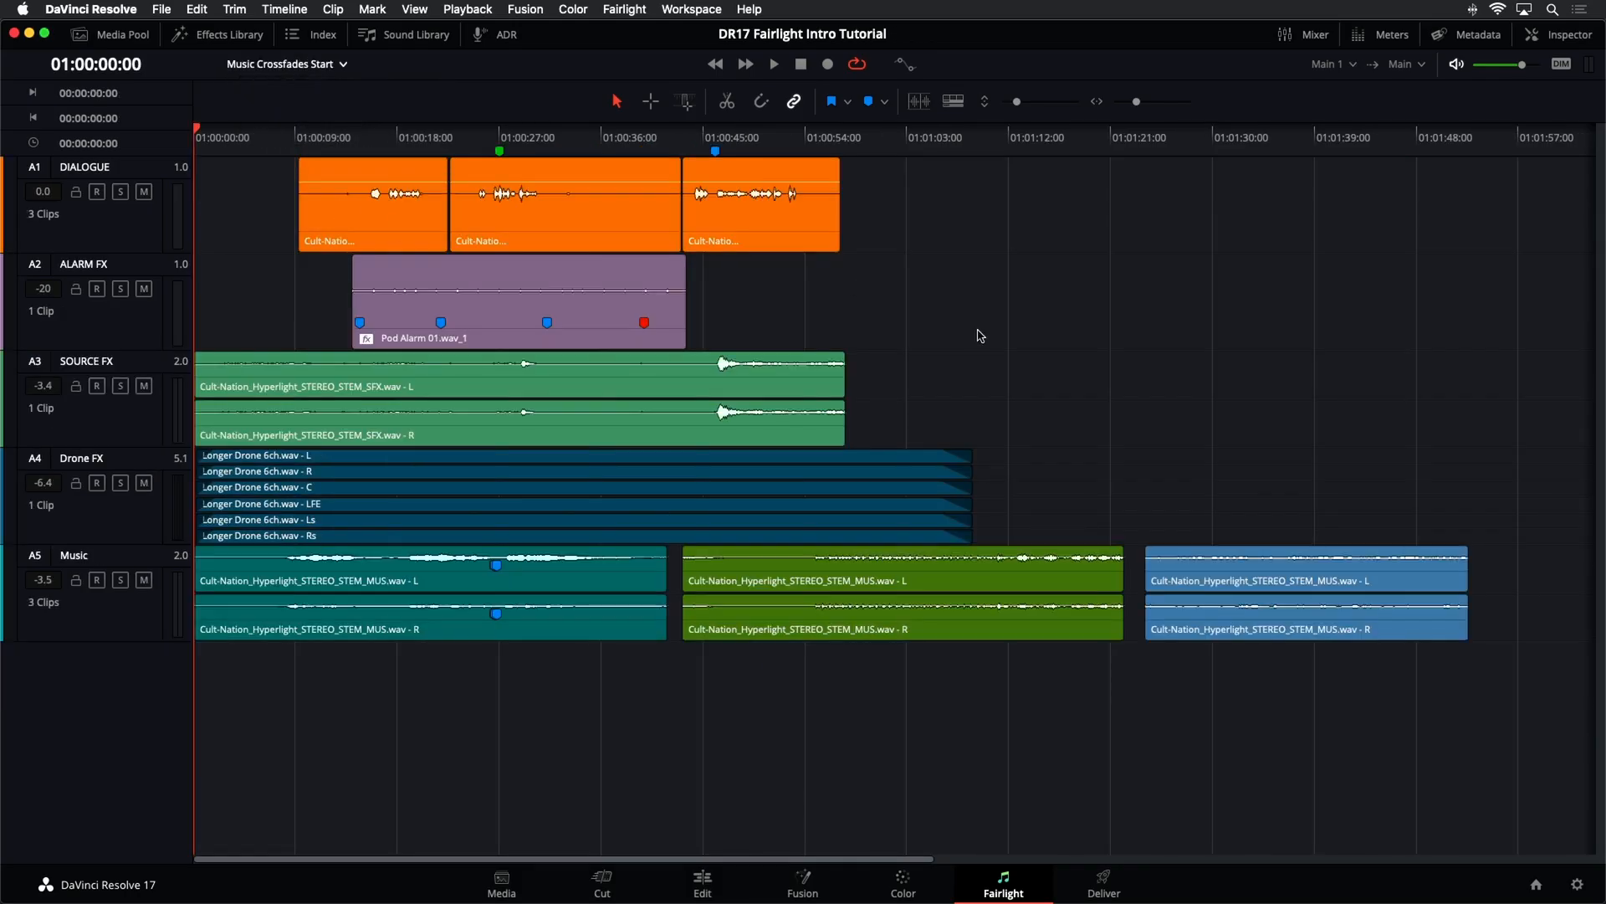
{"action": "left_click", "coordinate": [1383, 35]}
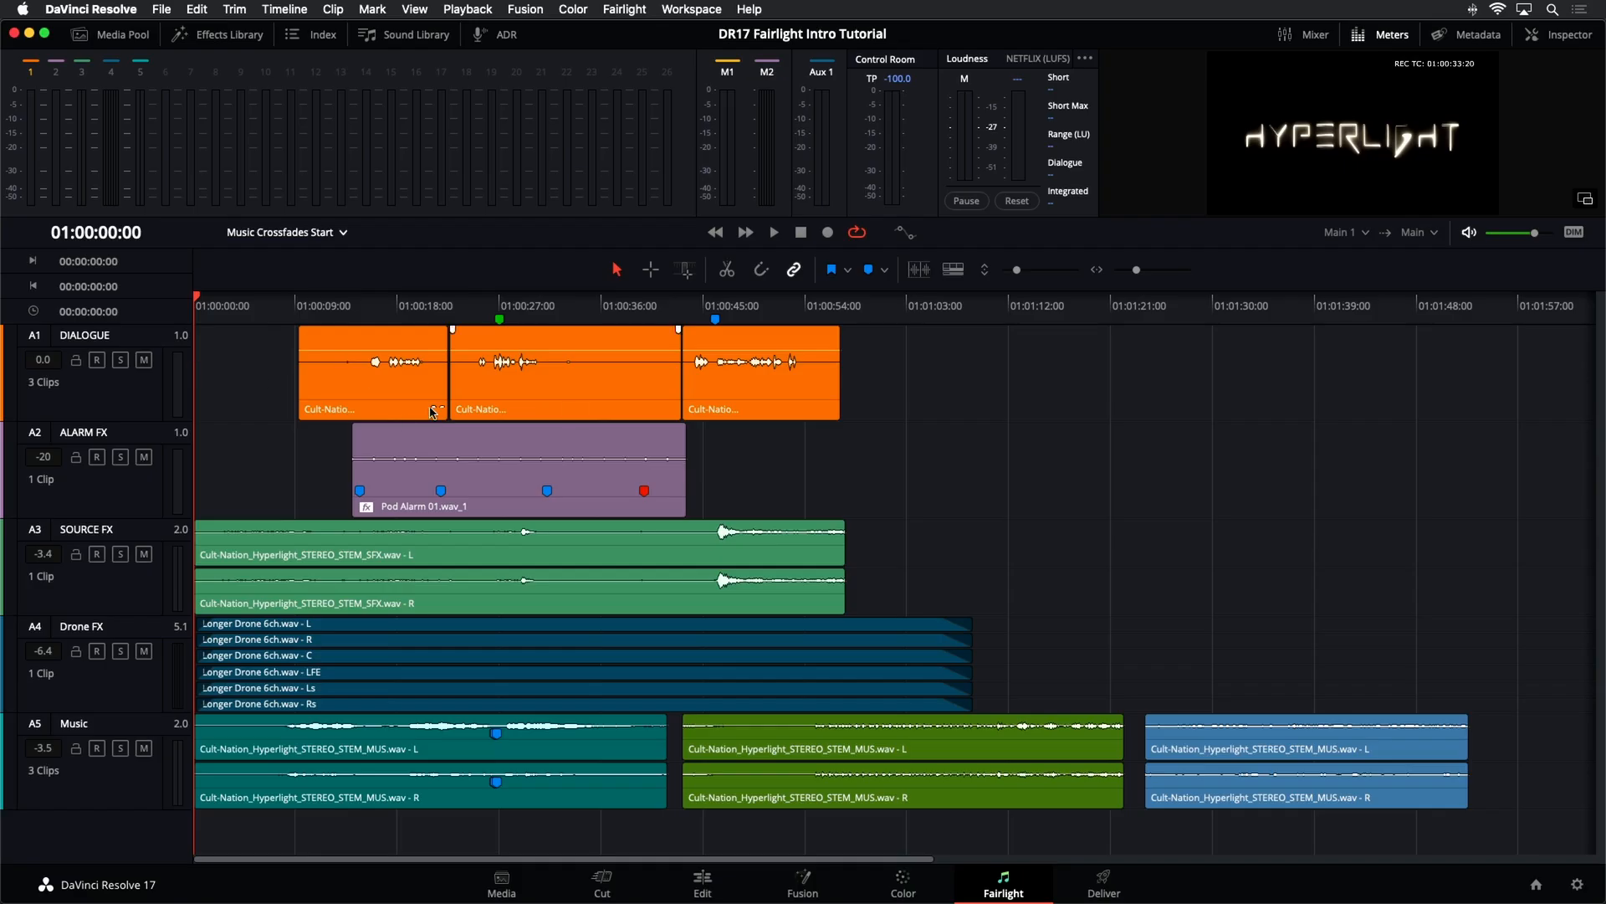
- Select the SOURCE FX, Drone FX and Music tracks in turn to review their clips and channel formats, and clear the selection
{"action": "left_click", "coordinate": [155, 606]}
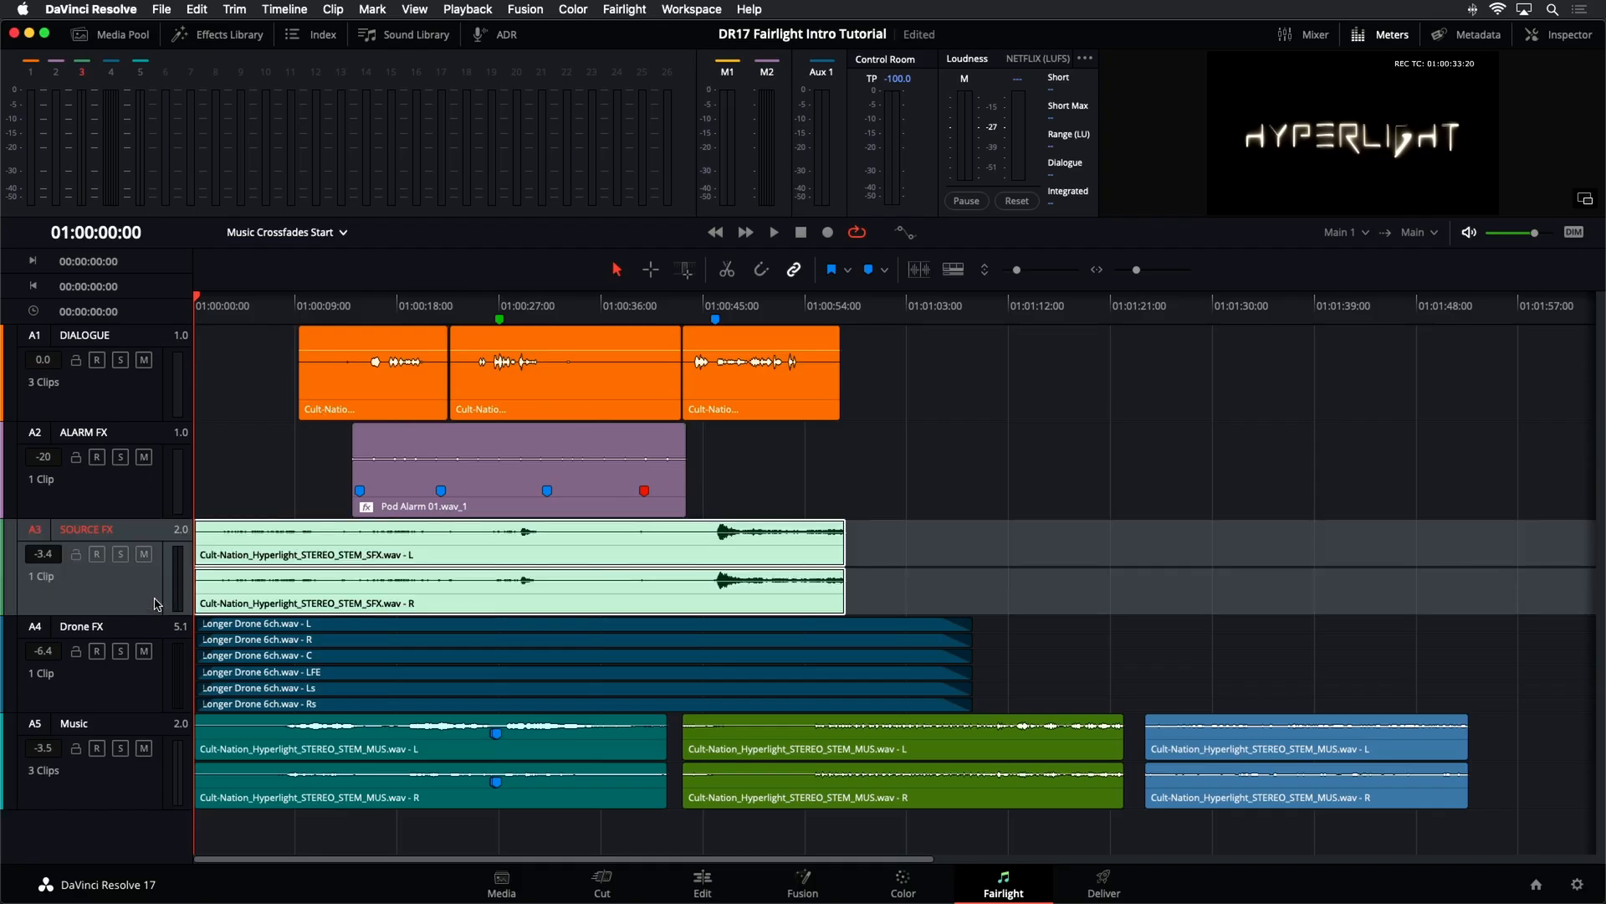
{"action": "left_click", "coordinate": [144, 688]}
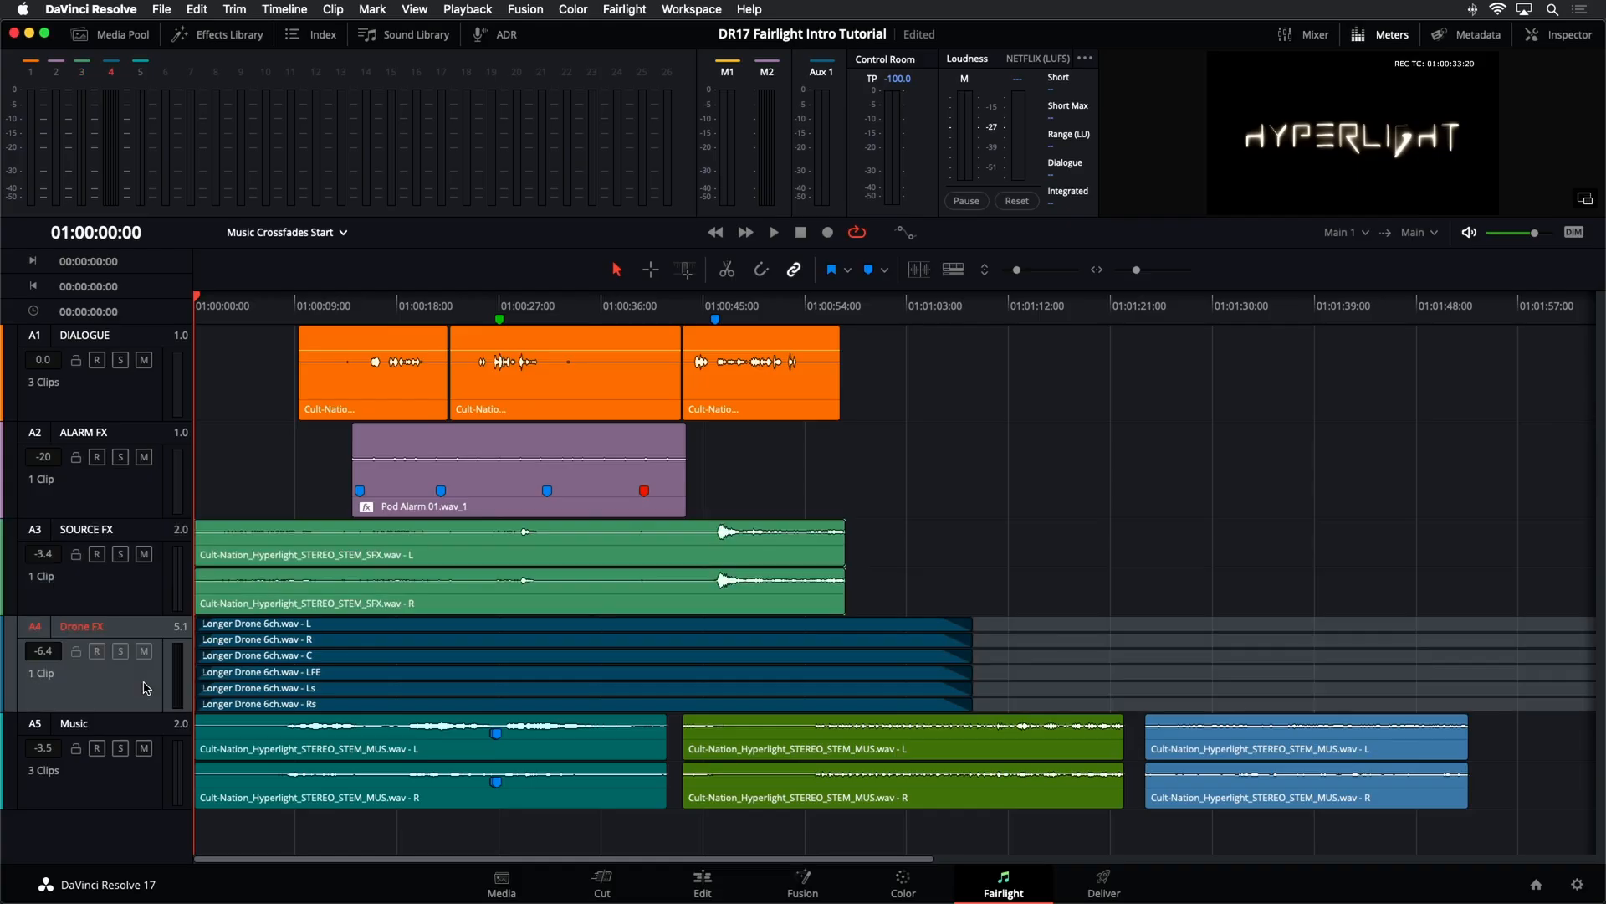
{"action": "left_click", "coordinate": [127, 793]}
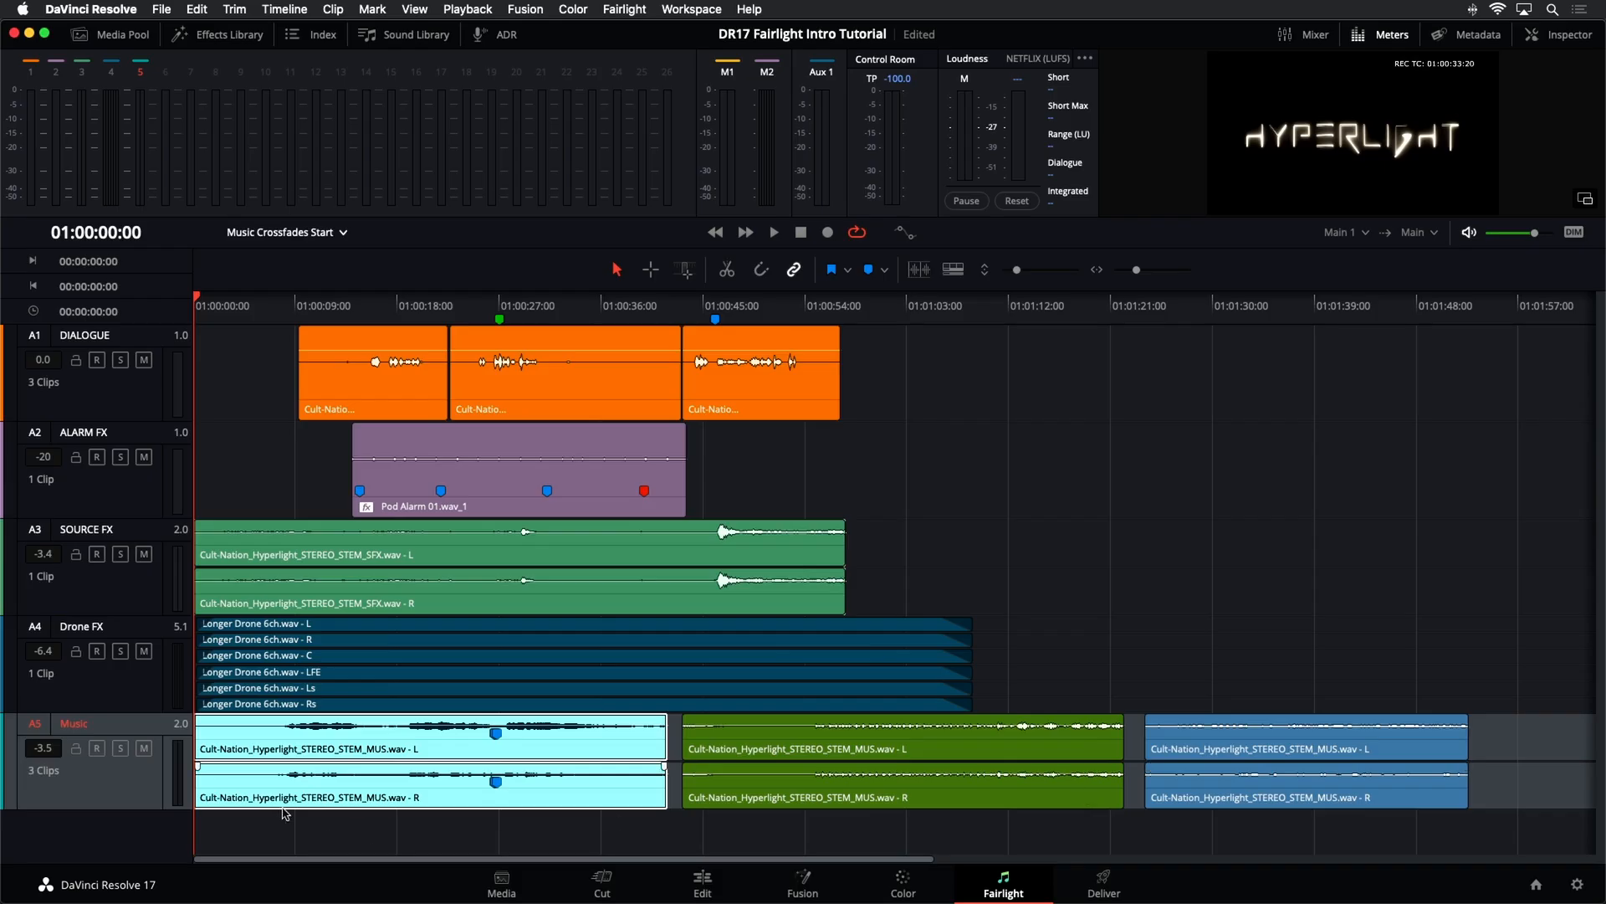
{"action": "left_click", "coordinate": [1027, 517]}
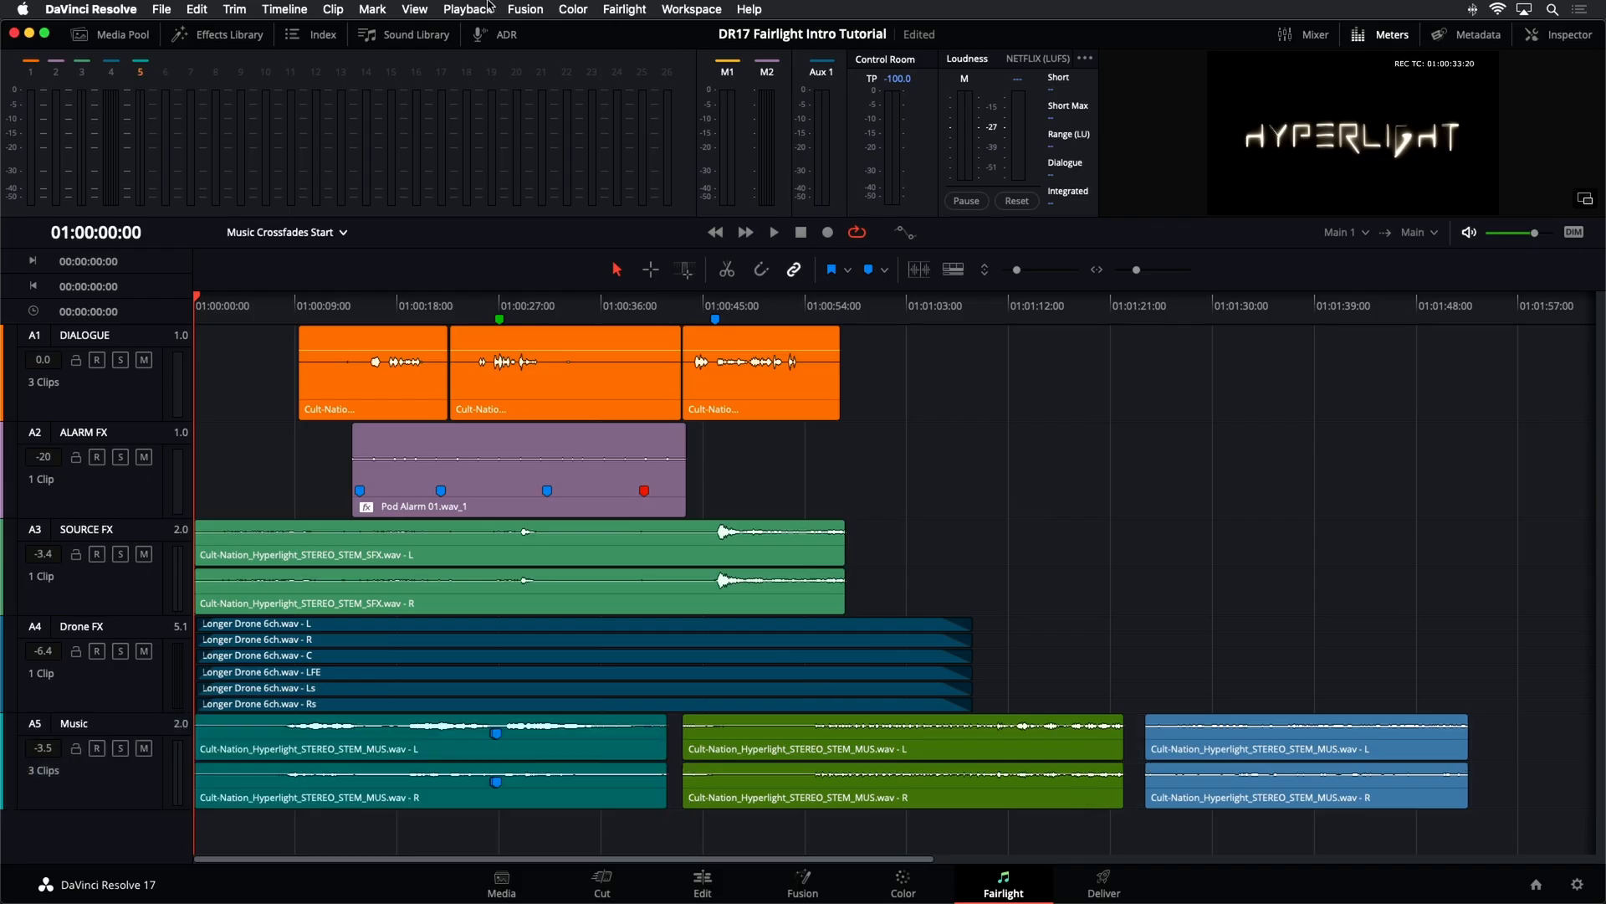
- Show the audio track layers in the Music Crossfades Start timeline
{"action": "left_click", "coordinate": [409, 9]}
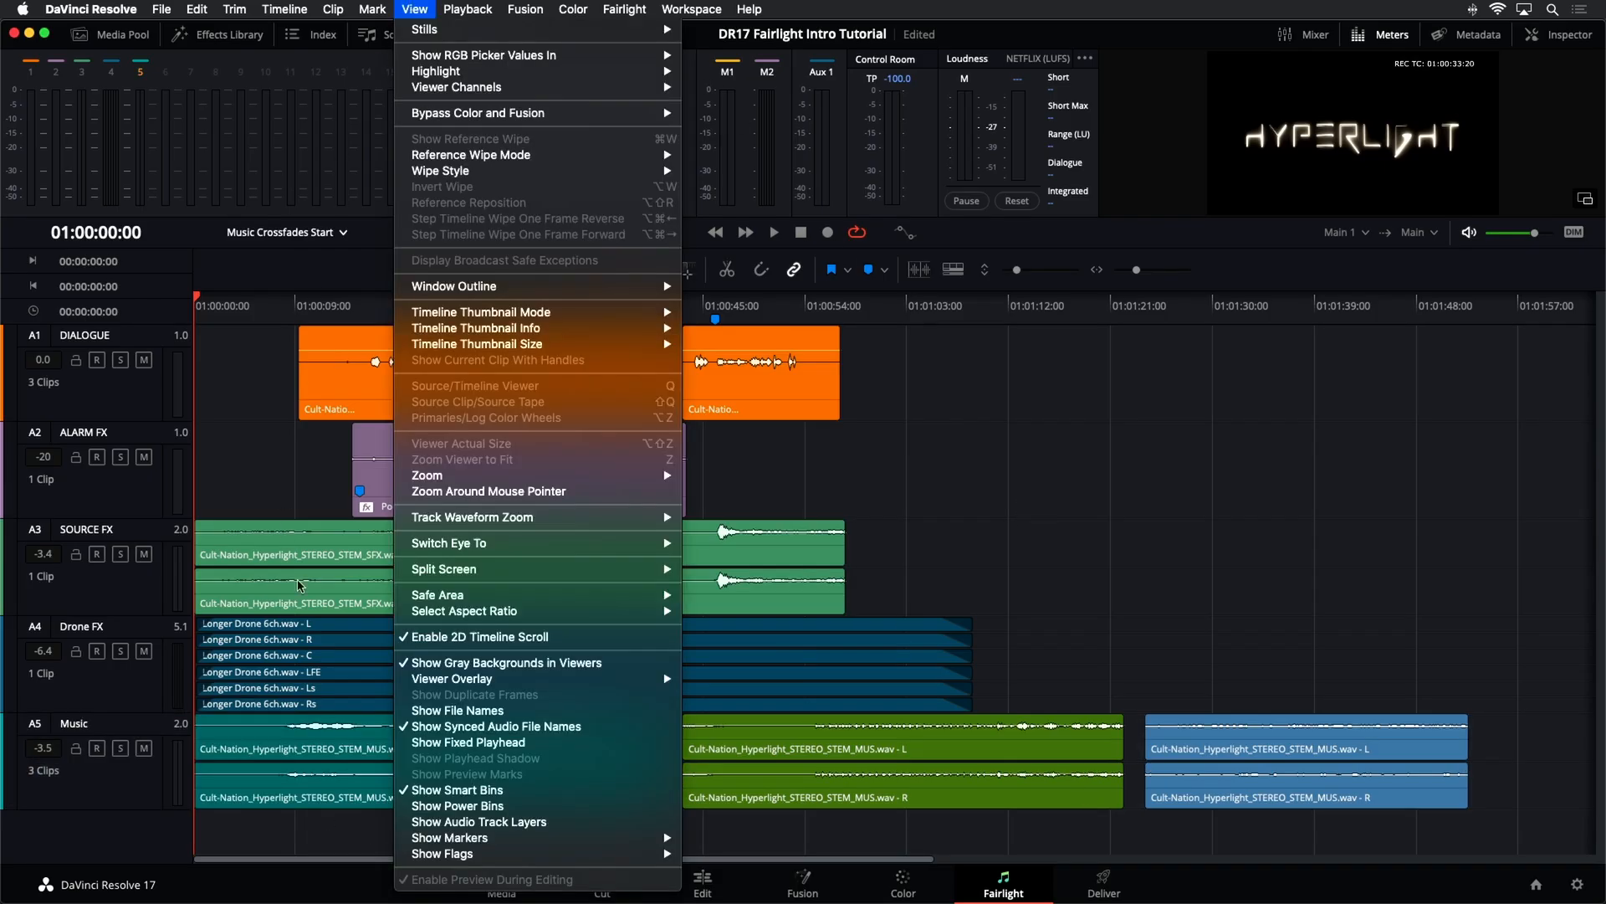
{"action": "left_click", "coordinate": [443, 821]}
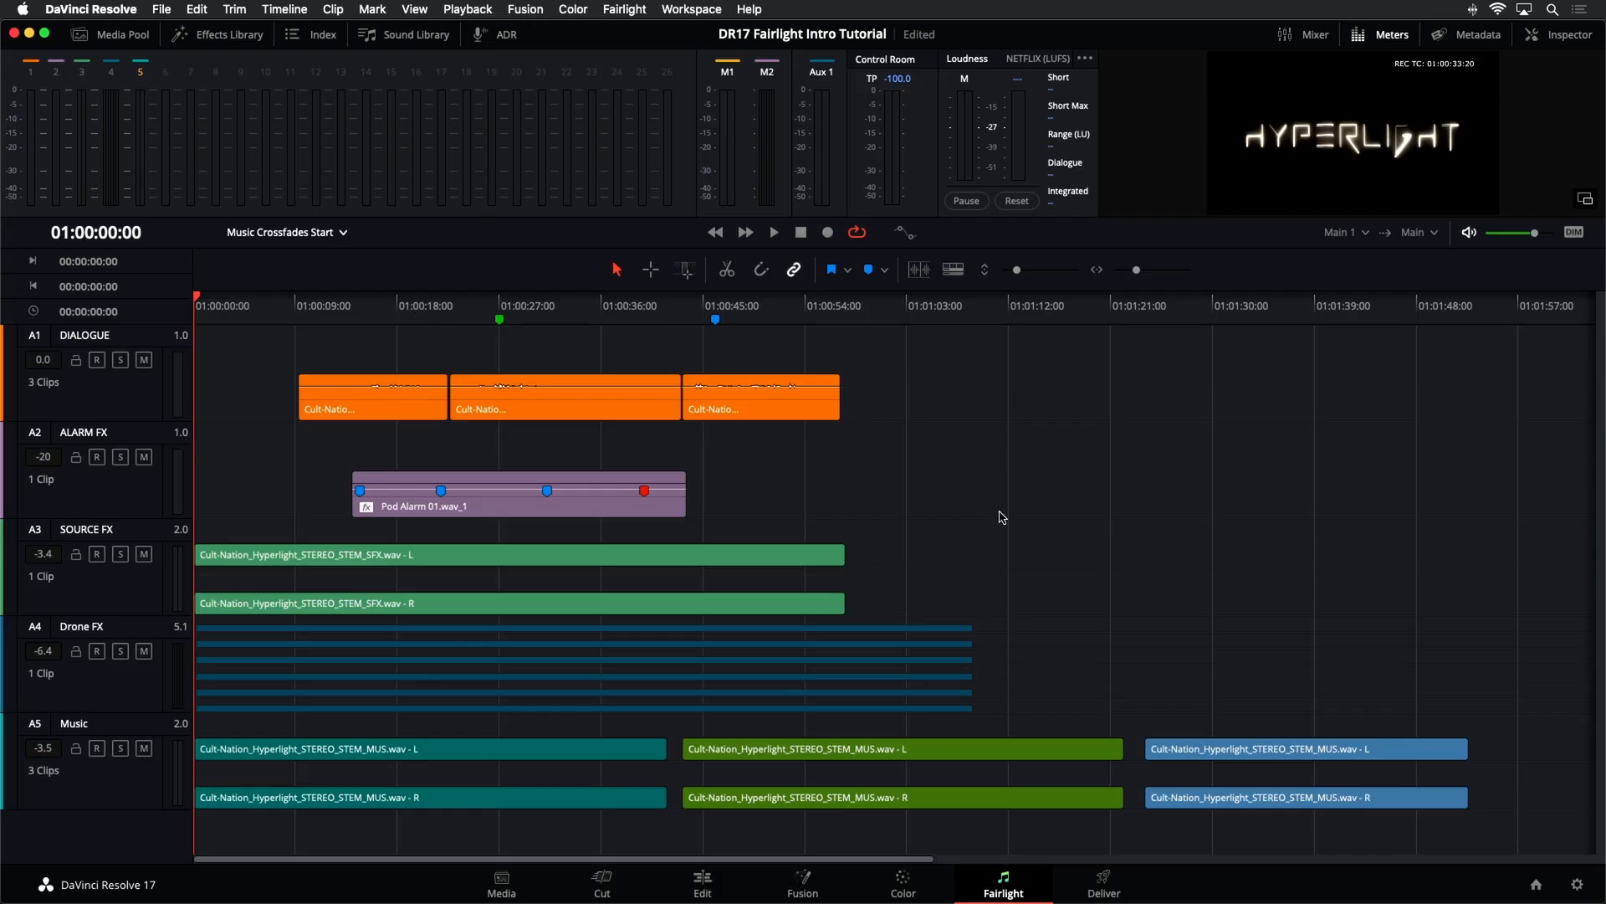
- Mute the Music track, save the project, and move the playhead to about 01:00:09:05
{"action": "left_click", "coordinate": [144, 749]}
{"action": "key", "text": "super+s"}
{"action": "left_click_drag", "start_coordinate": [293, 307], "coordinate": [302, 306]}
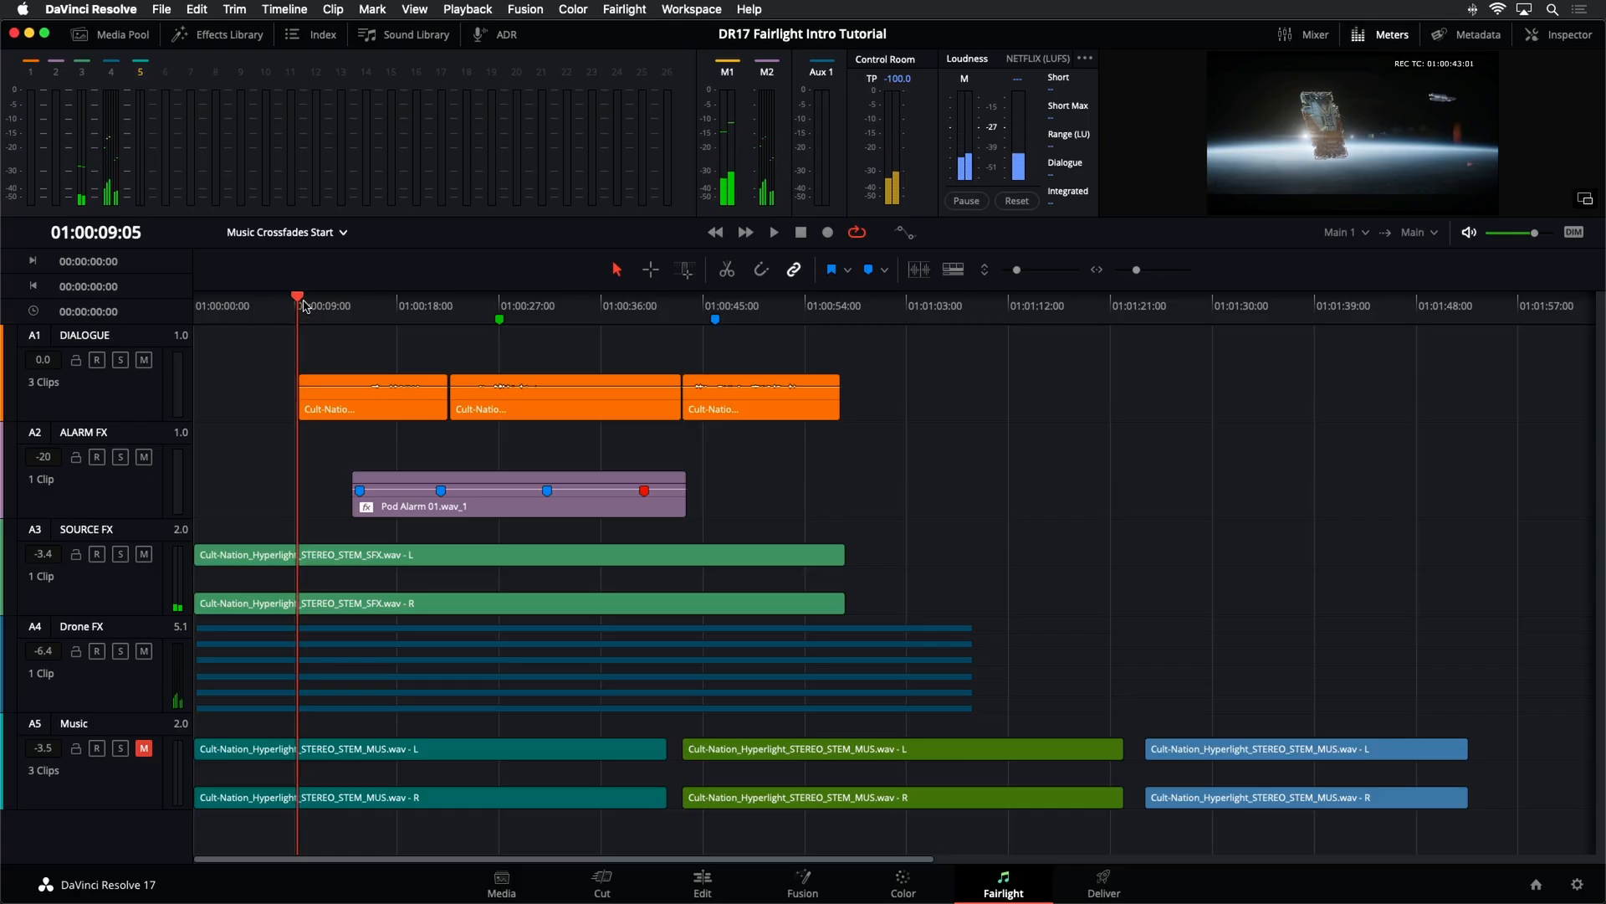
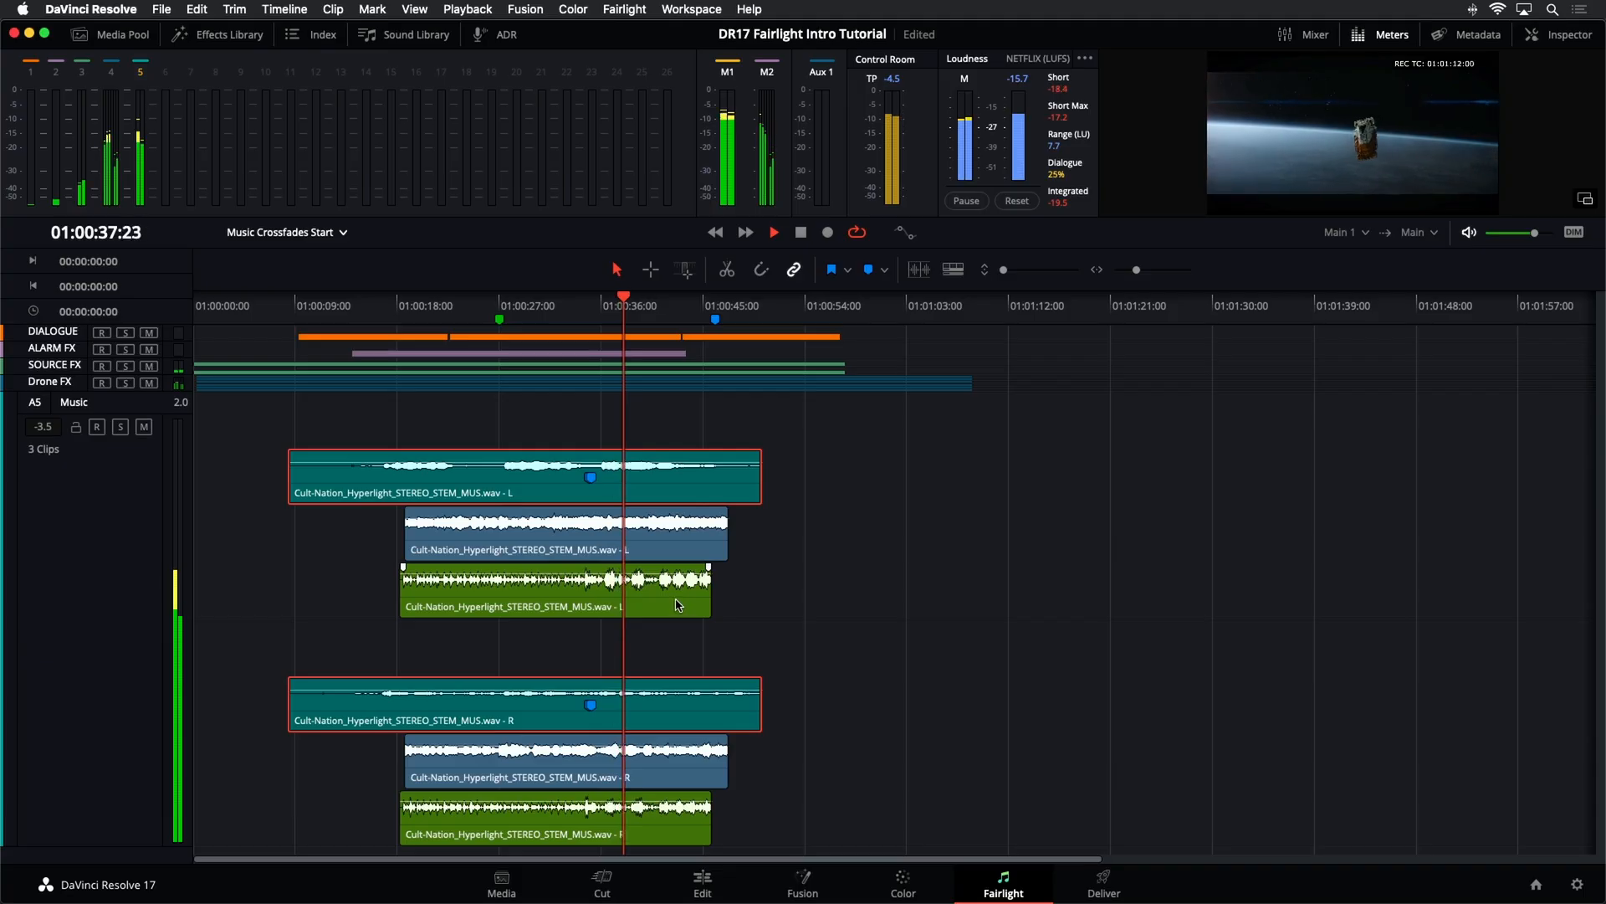
- Stop playback, park the playhead at 01:00:24:03, and spread the stacked Music clips apart on the bottom layer with the teal clip first
{"action": "key", "text": "space"}
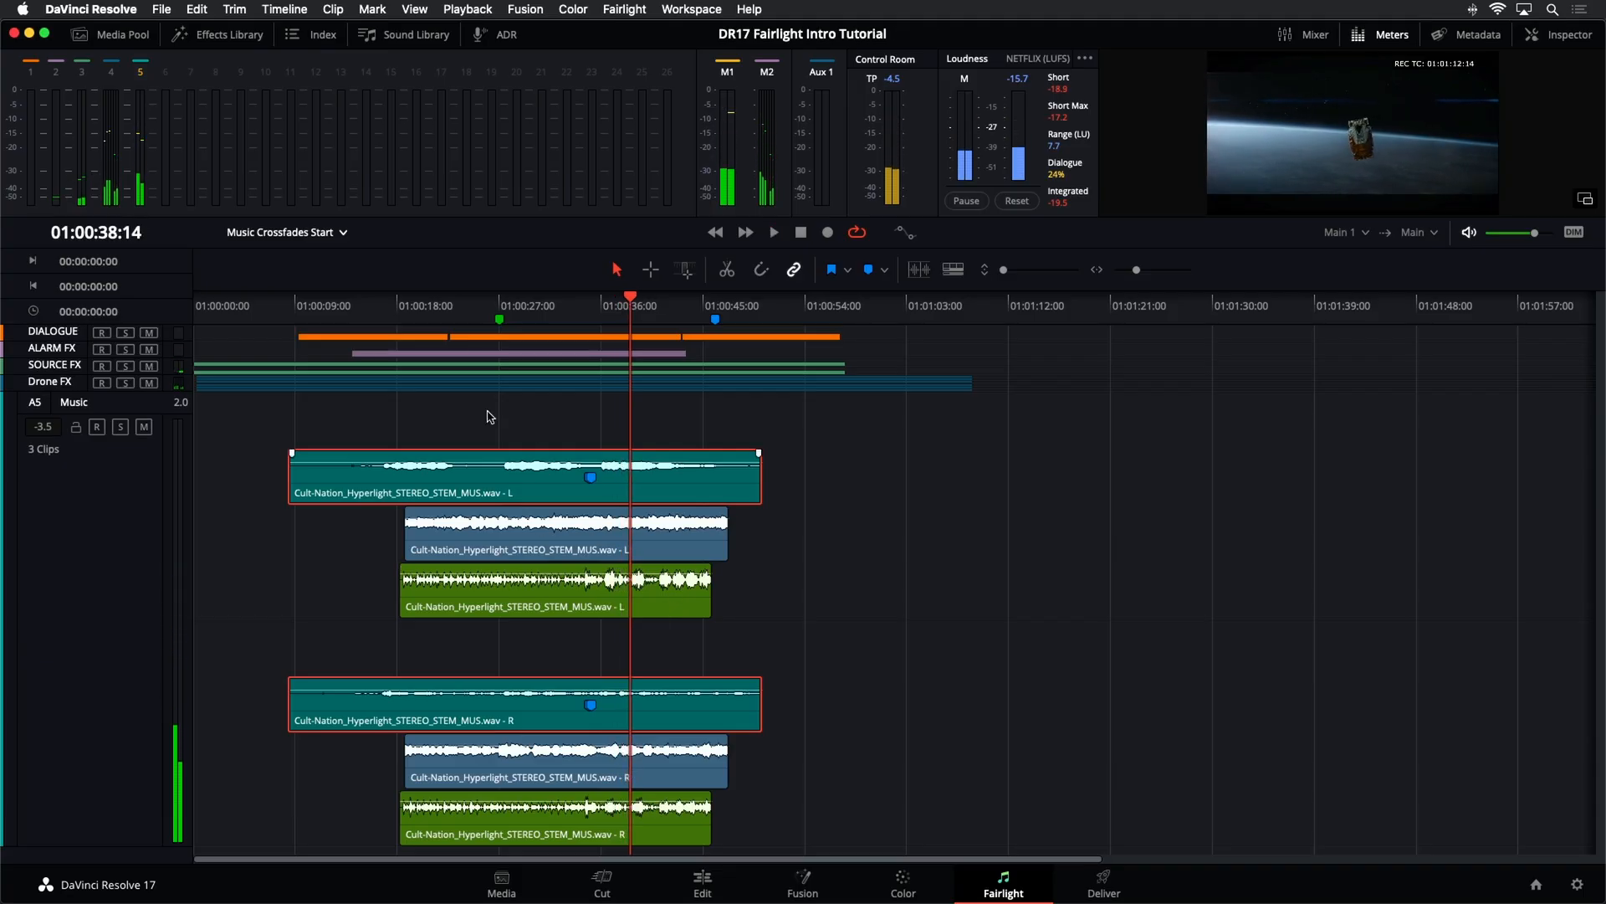
{"action": "left_click", "coordinate": [467, 307]}
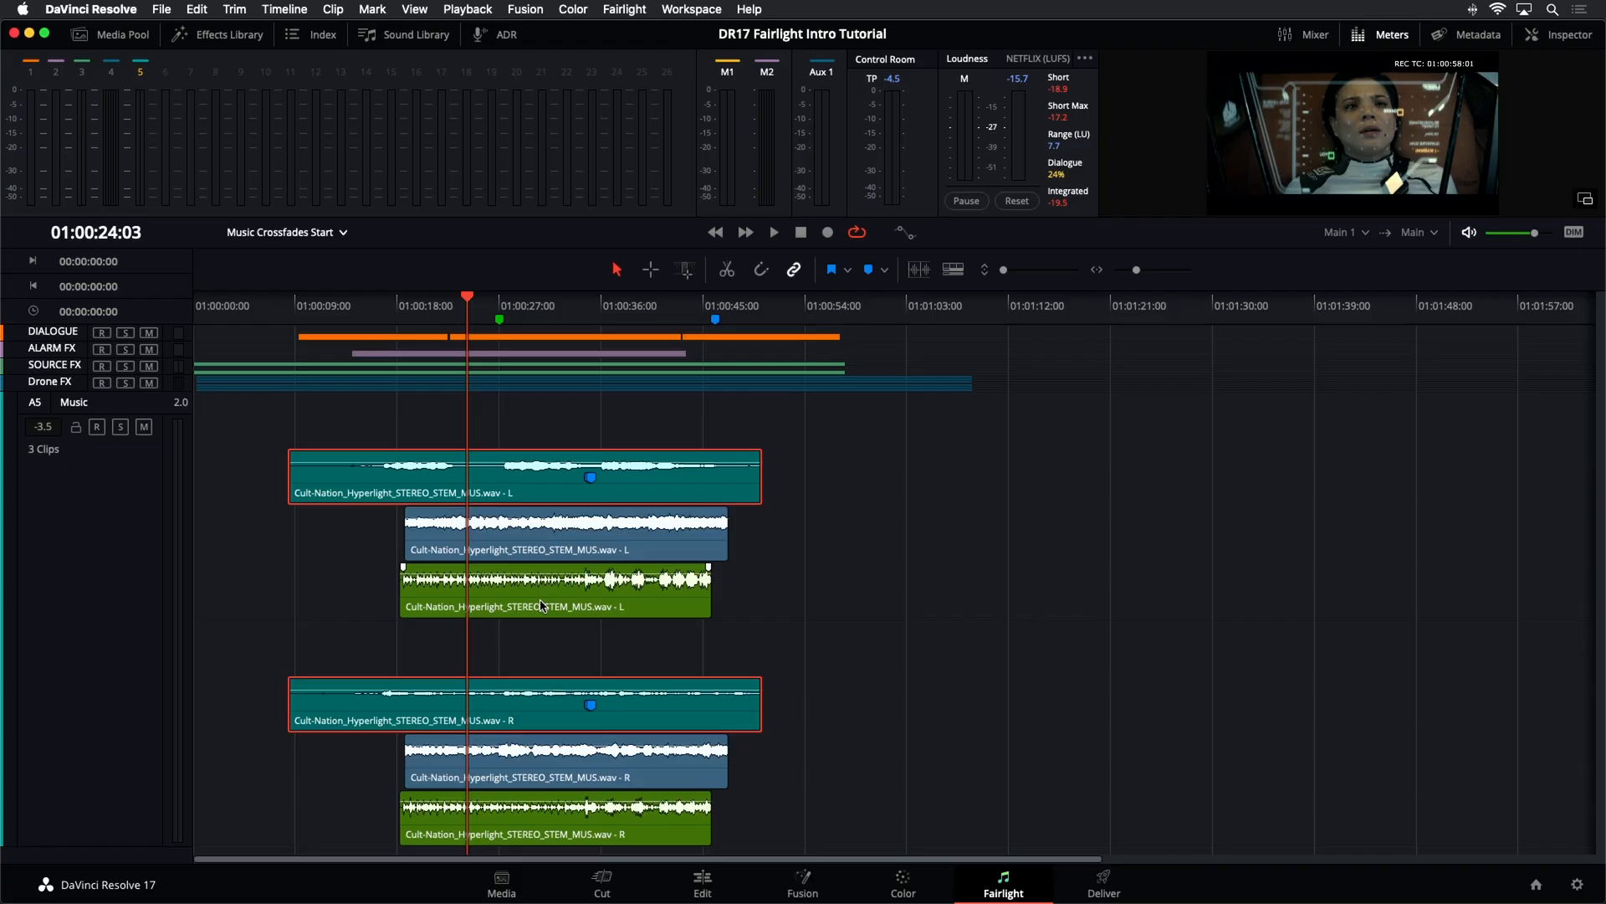
{"action": "left_click_drag", "start_coordinate": [542, 606], "coordinate": [1239, 603]}
{"action": "left_click_drag", "start_coordinate": [597, 563], "coordinate": [502, 563]}
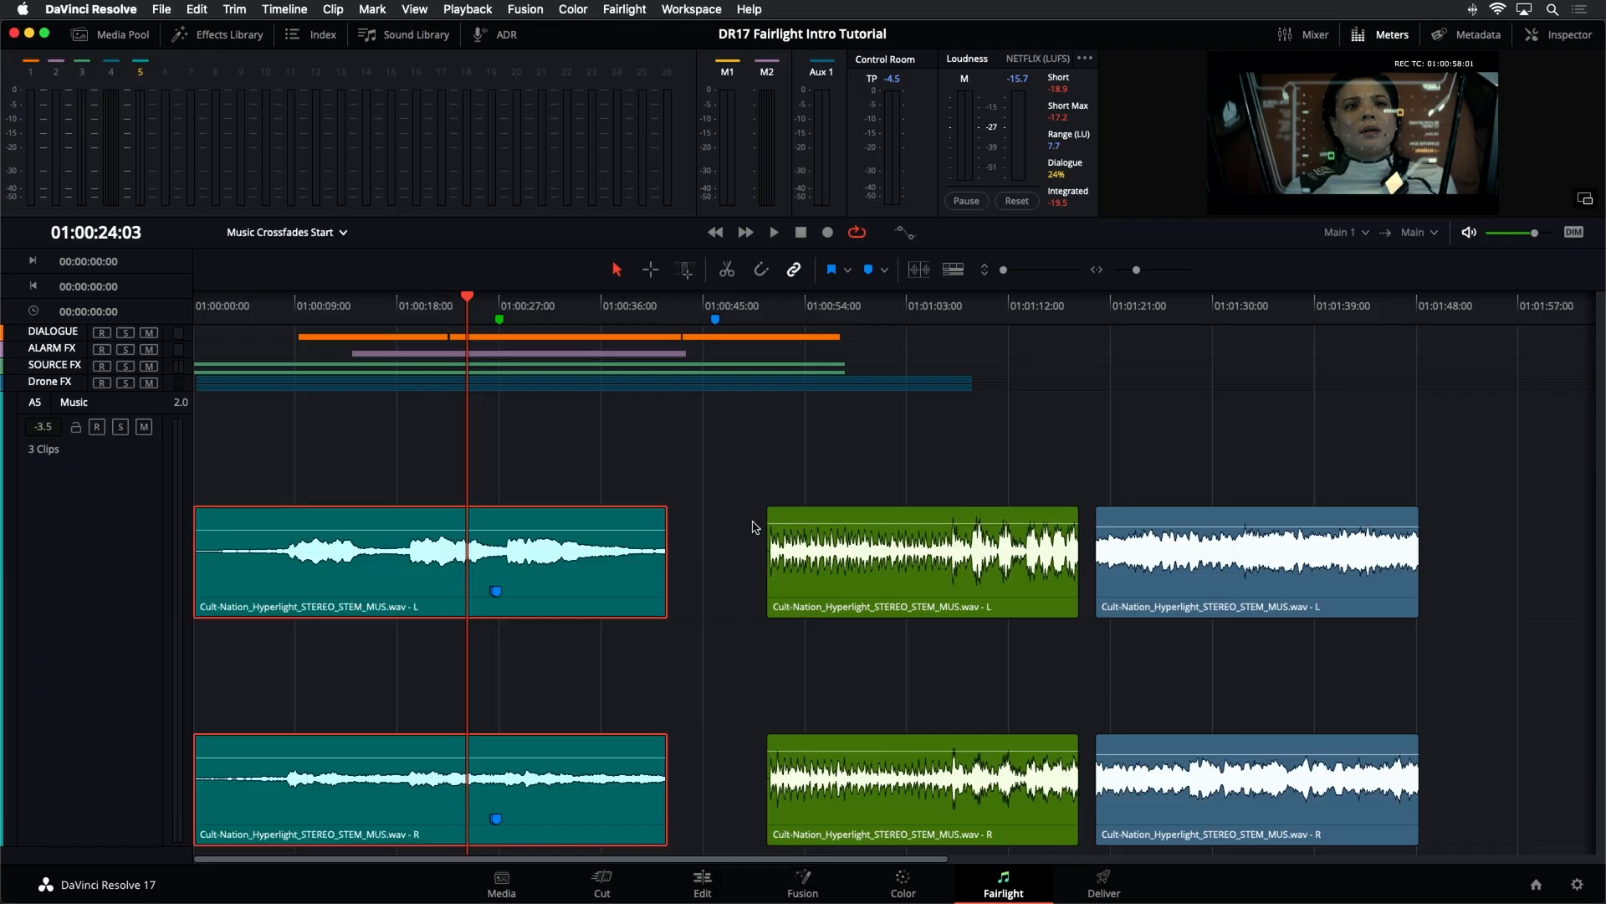
- Place the green music clip at the playhead one layer above the teal clip, and the blue clip above it overlapping its end
{"action": "left_click_drag", "start_coordinate": [808, 520], "coordinate": [611, 471]}
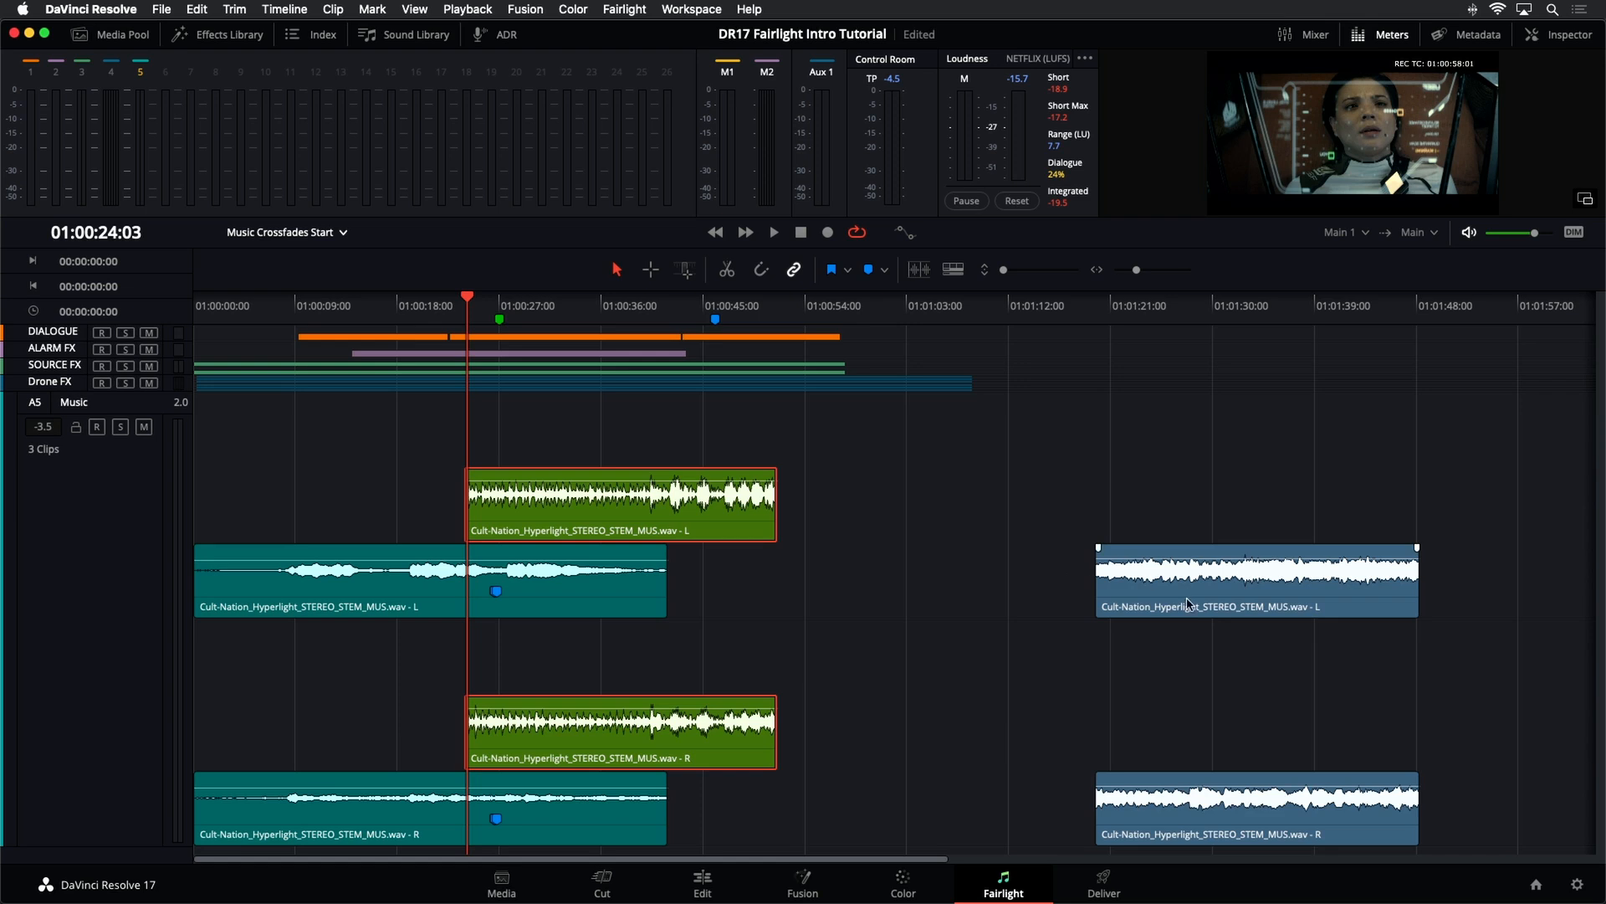
{"action": "left_click_drag", "start_coordinate": [1188, 602], "coordinate": [801, 439]}
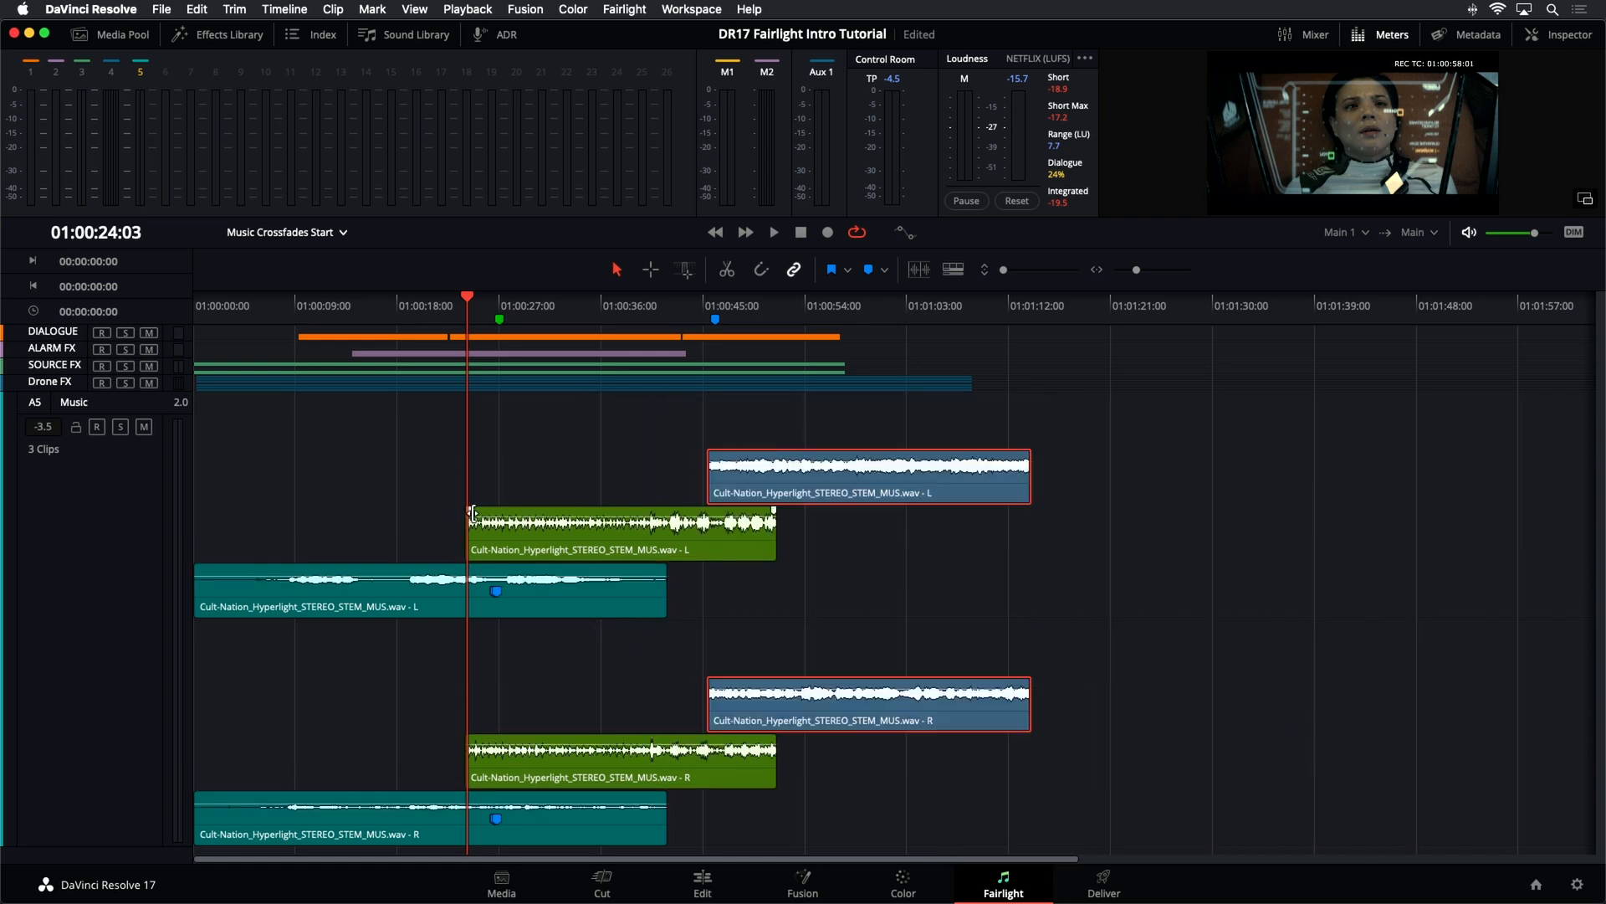
- Add fade-ins to the green and blue music clips to crossfade each with the clip on the layer beneath
{"action": "left_click_drag", "start_coordinate": [470, 509], "coordinate": [519, 509]}
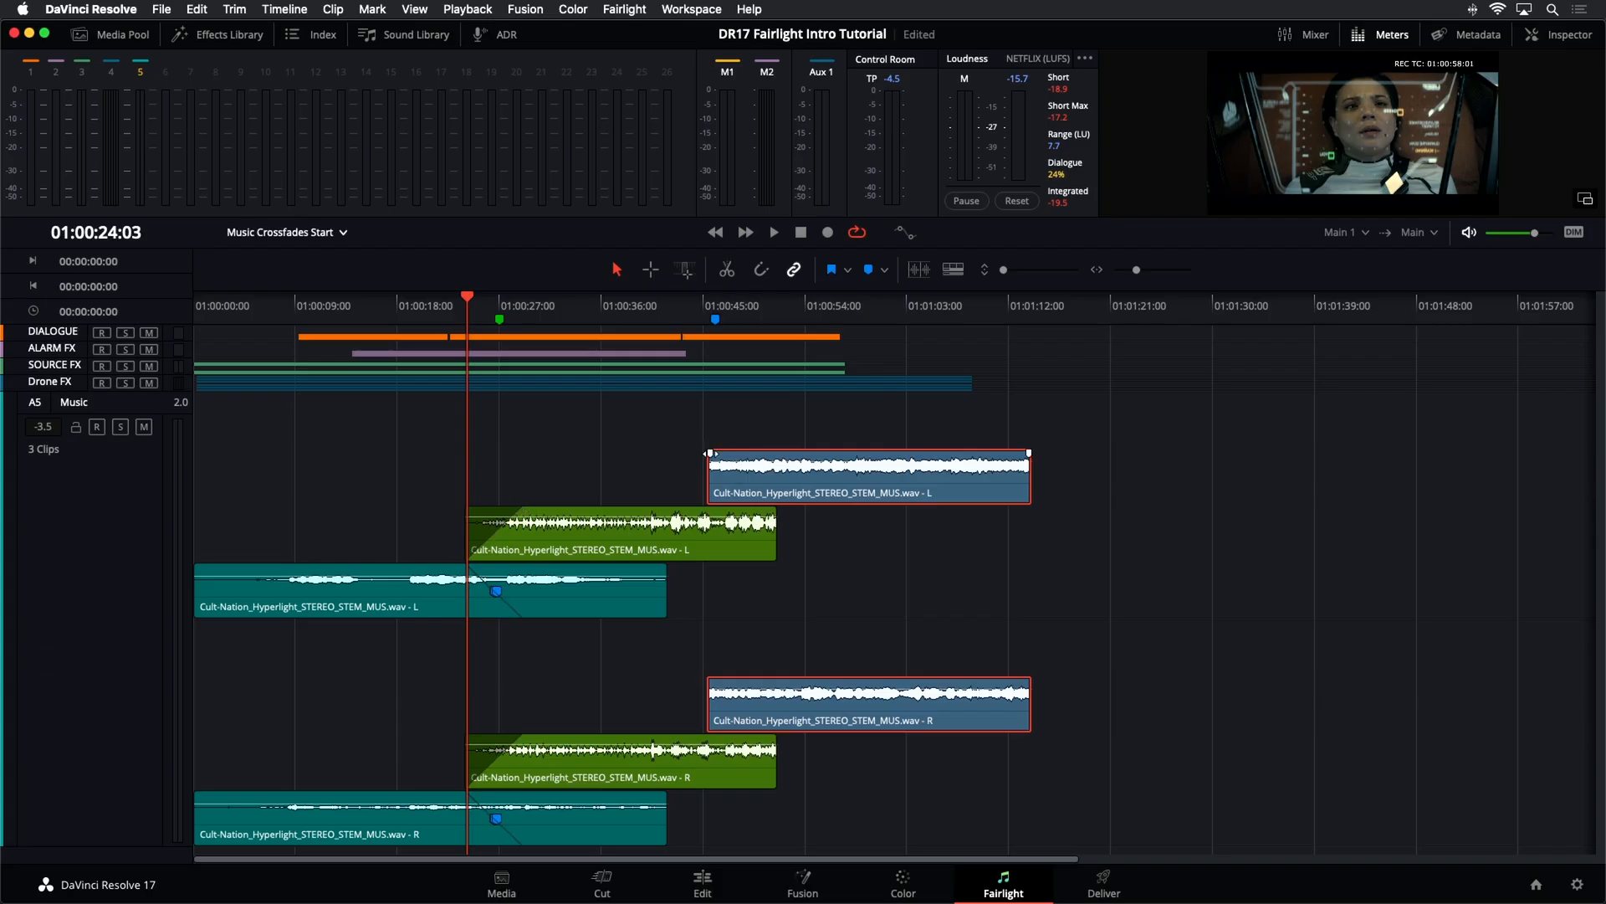
{"action": "left_click_drag", "start_coordinate": [710, 453], "coordinate": [773, 454]}
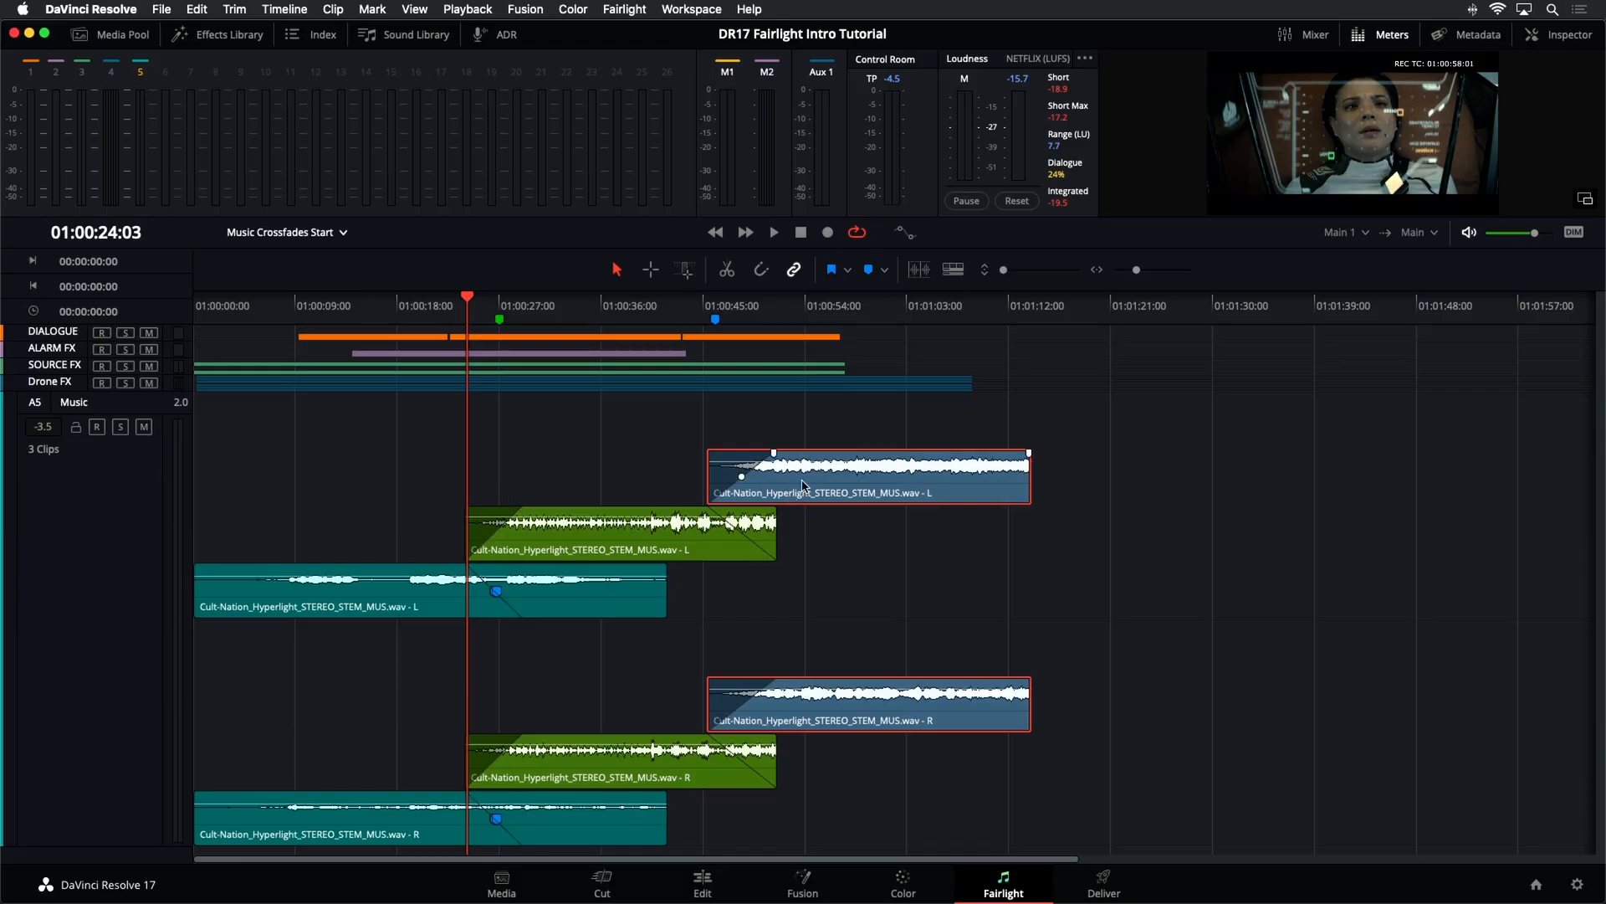
- Move the blue music clip down to the bottom layer, beneath the end of the green clip
{"action": "left_click_drag", "start_coordinate": [801, 484], "coordinate": [785, 537]}
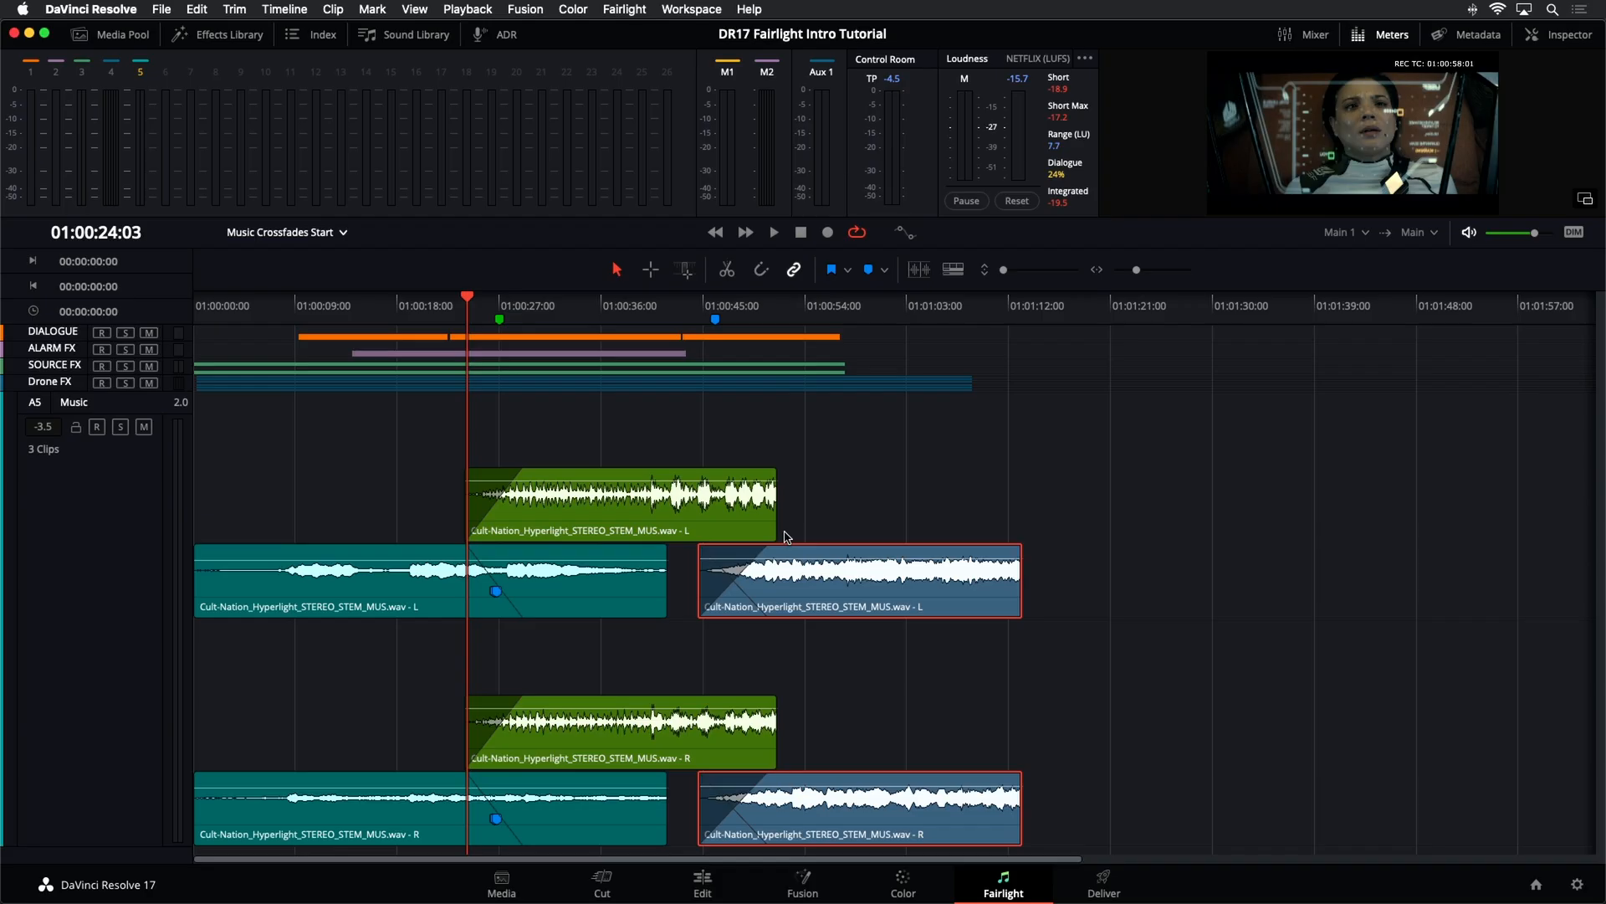
{"action": "key", "text": "super+equal"}
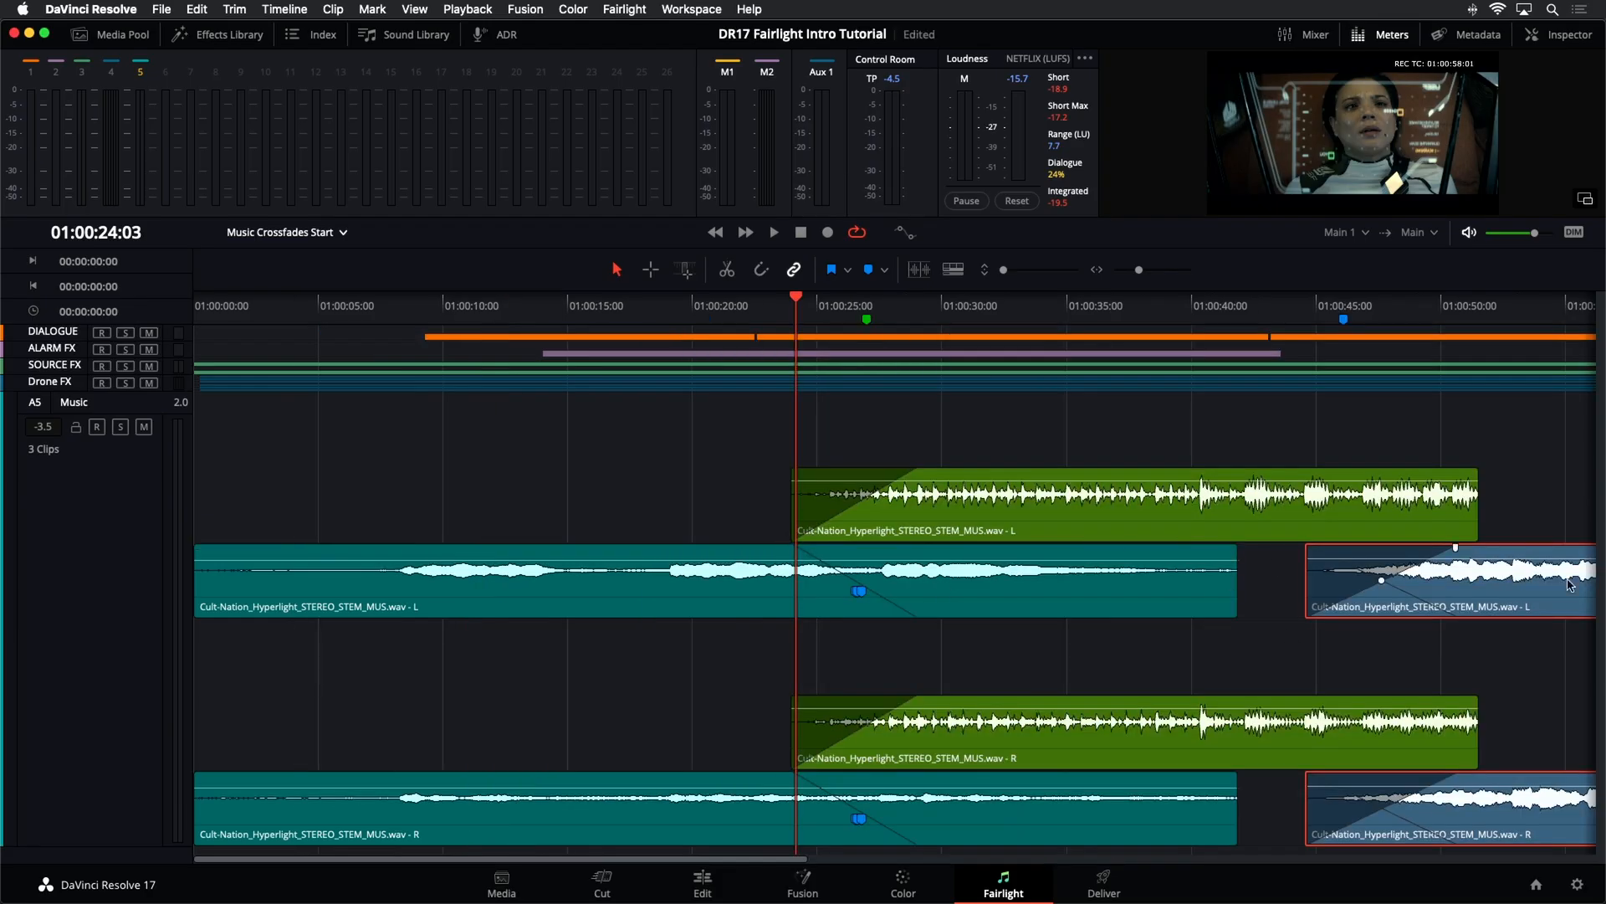
- Try the blue music clip on the green clip's layer, and place it back on the bottom layer starting near the blue timeline marker
{"action": "left_click", "coordinate": [1393, 519]}
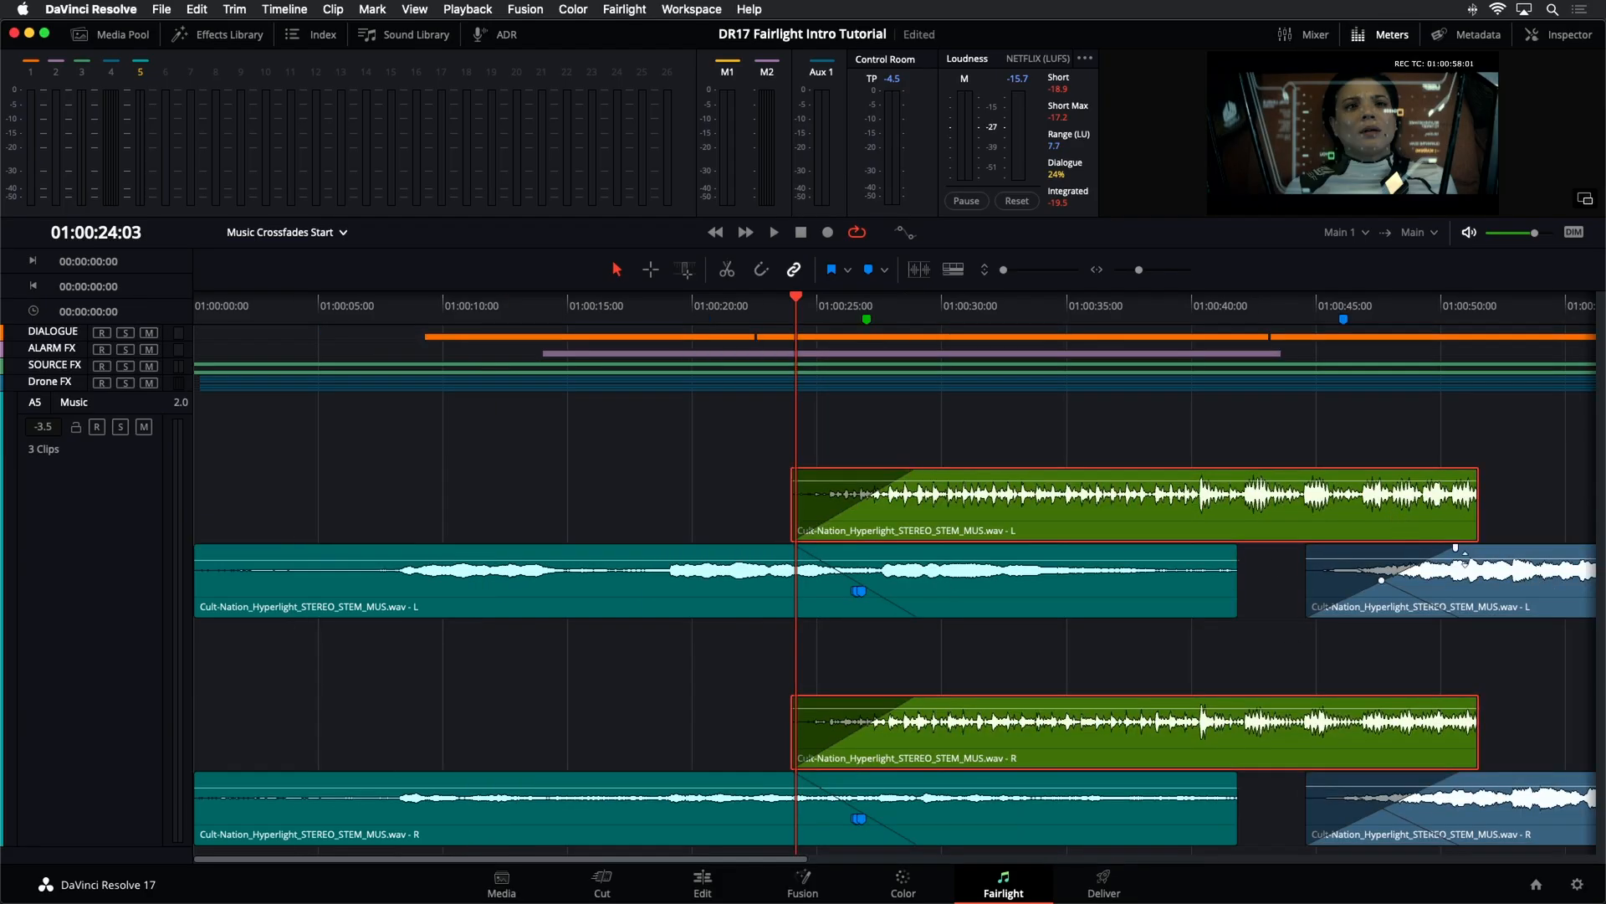
{"action": "left_click_drag", "start_coordinate": [1497, 601], "coordinate": [1490, 522]}
{"action": "left_click", "coordinate": [1379, 511]}
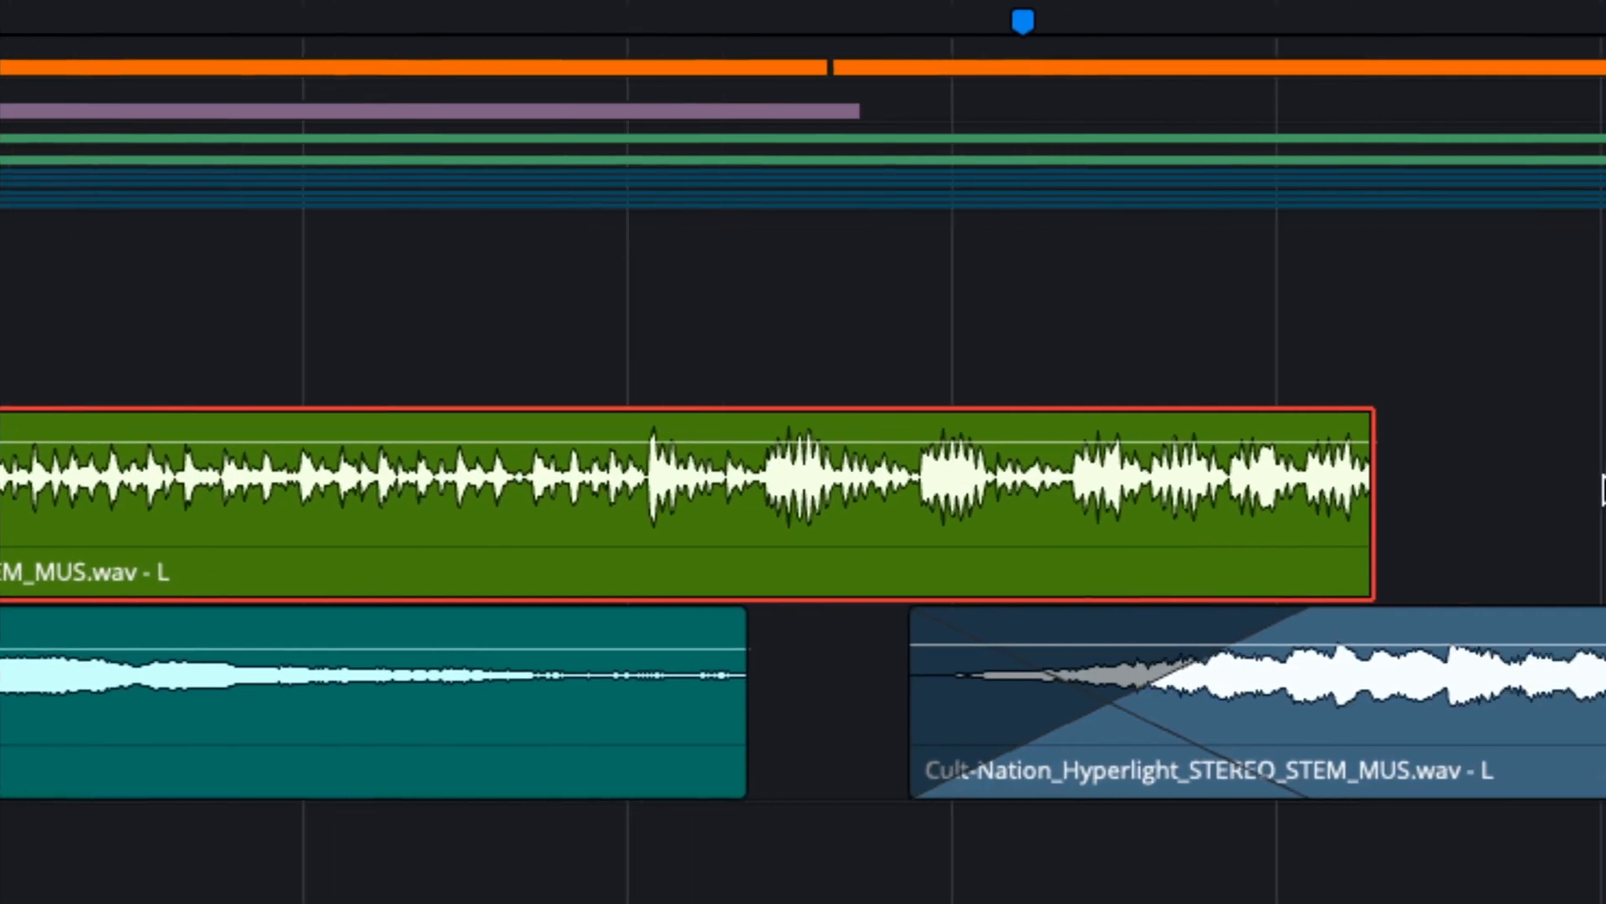
{"action": "left_click_drag", "start_coordinate": [1316, 614], "coordinate": [1228, 536]}
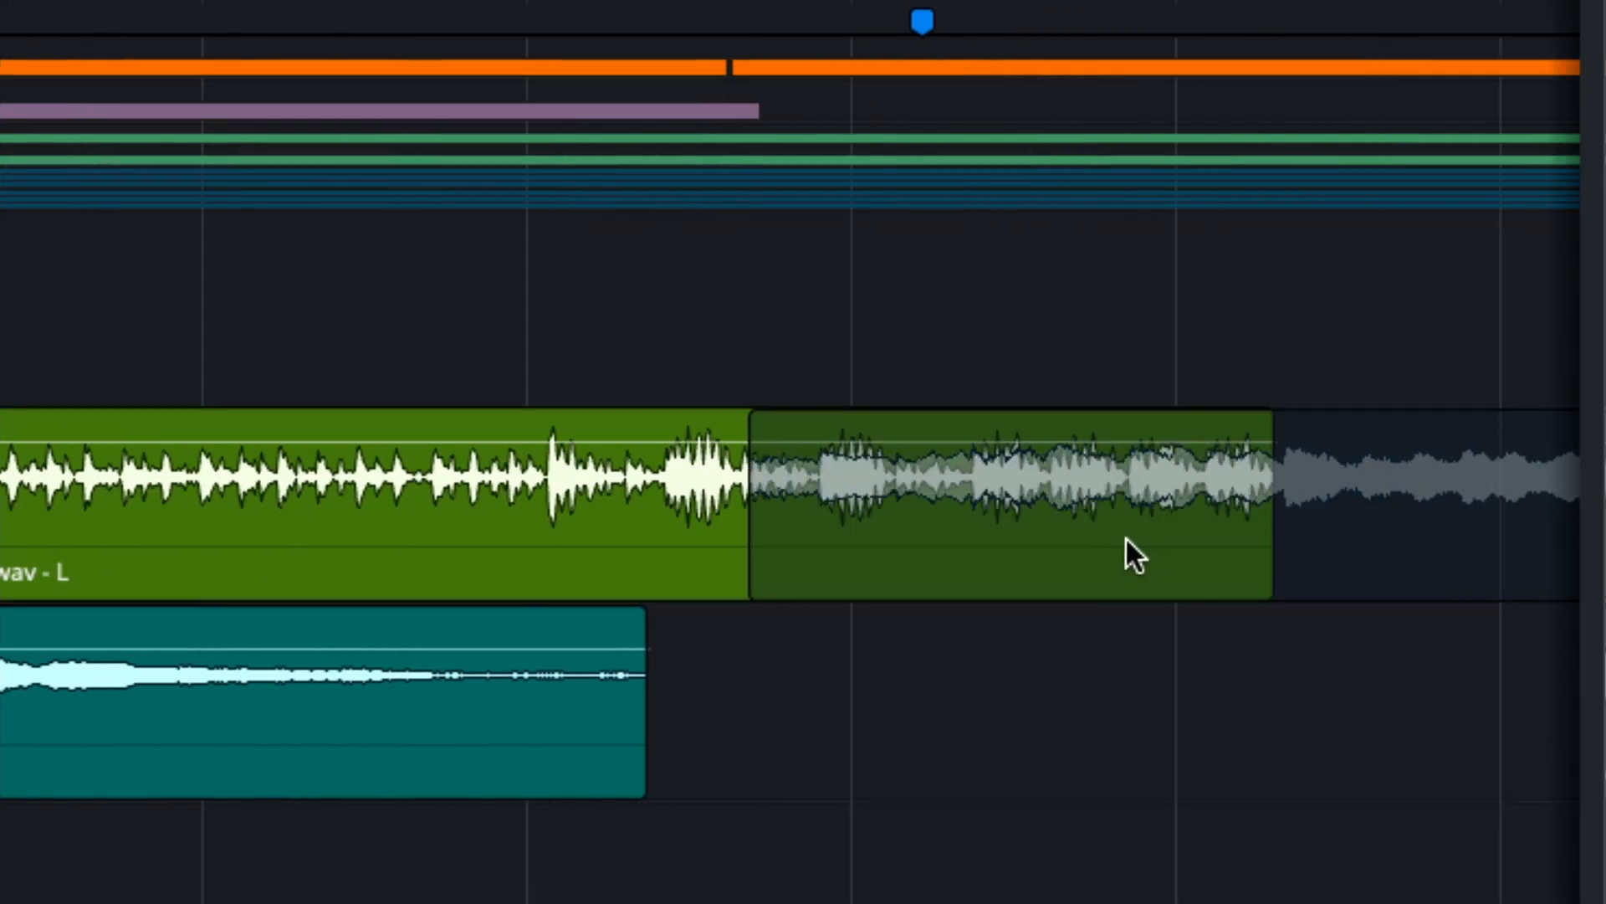
{"action": "left_click_drag", "start_coordinate": [1127, 535], "coordinate": [1283, 579]}
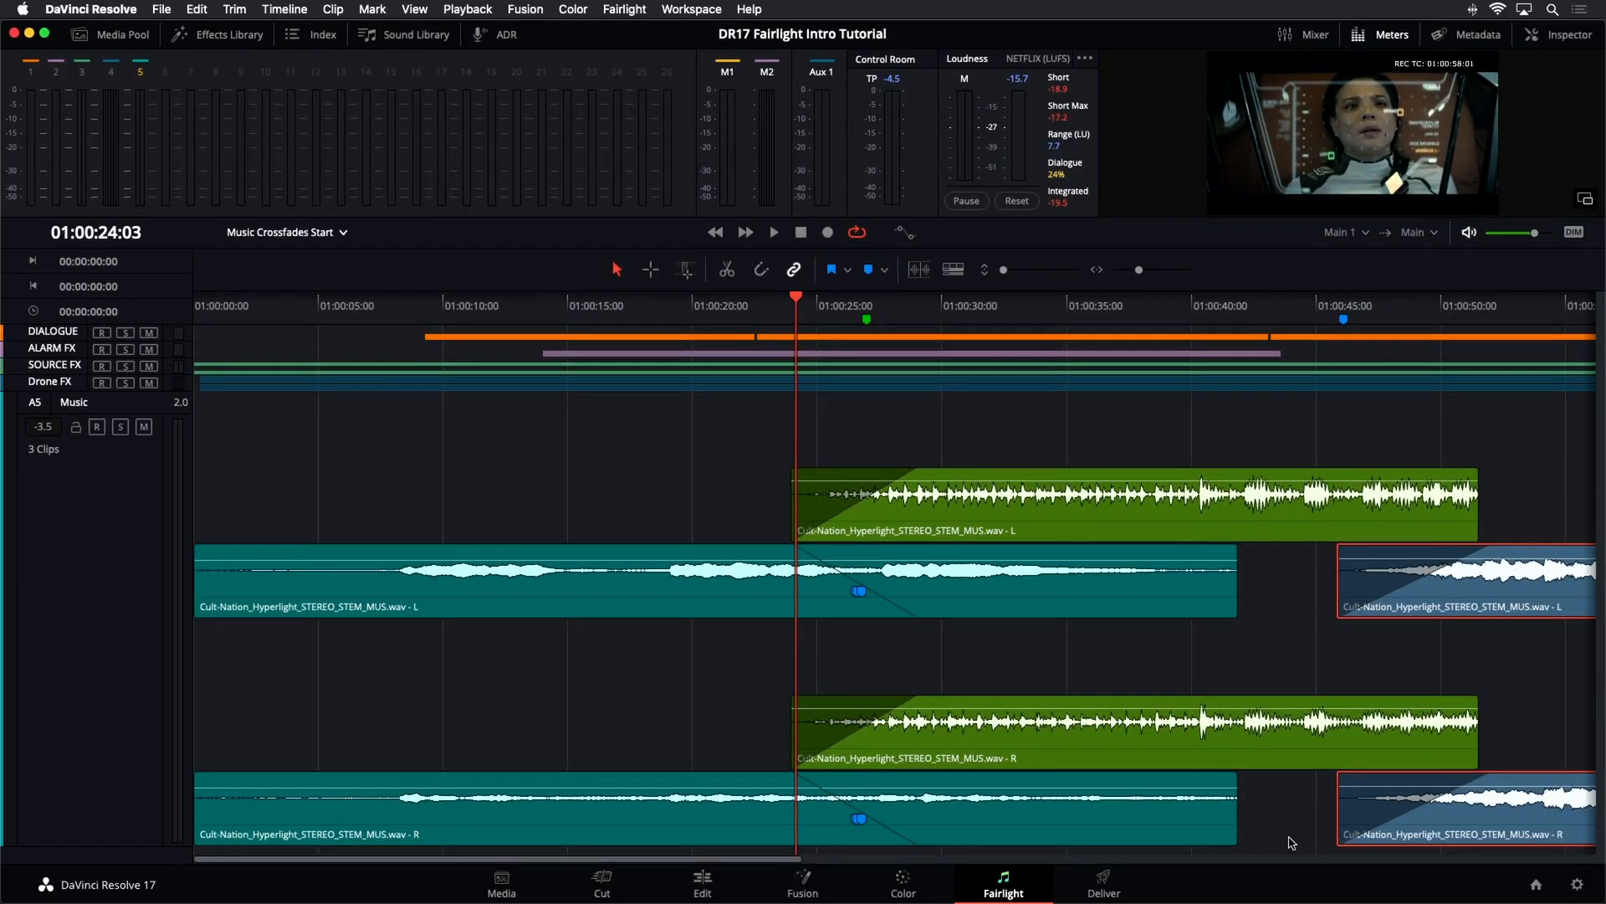
- Try the blue music clip on the layer above the green clip, with its start overlapping the green clip's end
{"action": "left_click_drag", "start_coordinate": [742, 859], "coordinate": [858, 858]}
{"action": "left_click", "coordinate": [1200, 446]}
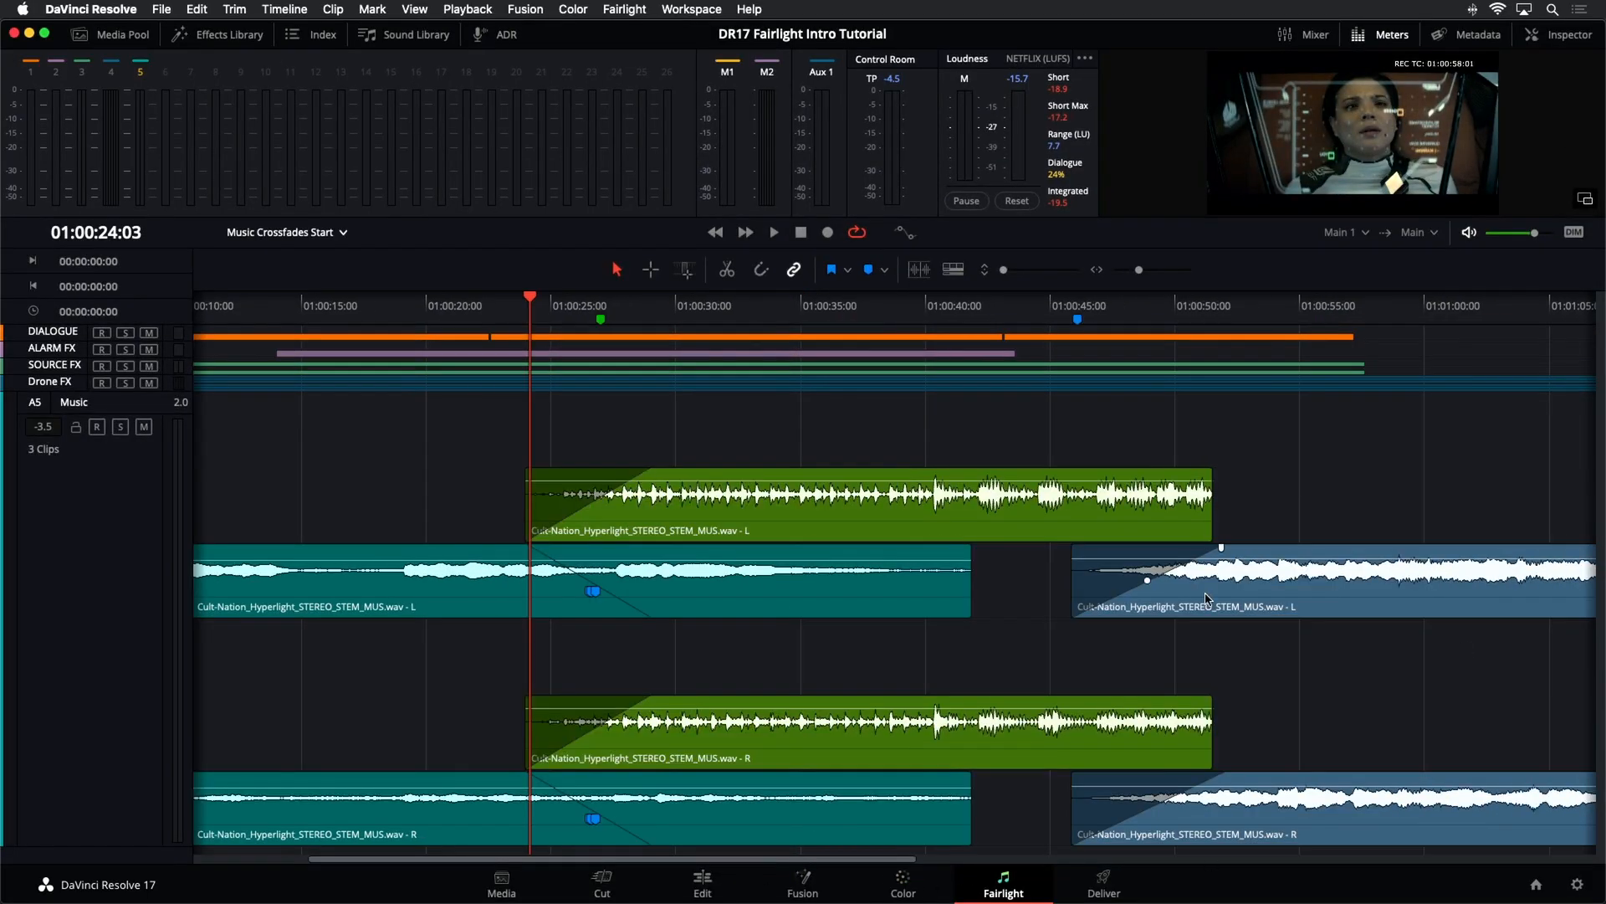
{"action": "left_click_drag", "start_coordinate": [1205, 599], "coordinate": [1202, 452]}
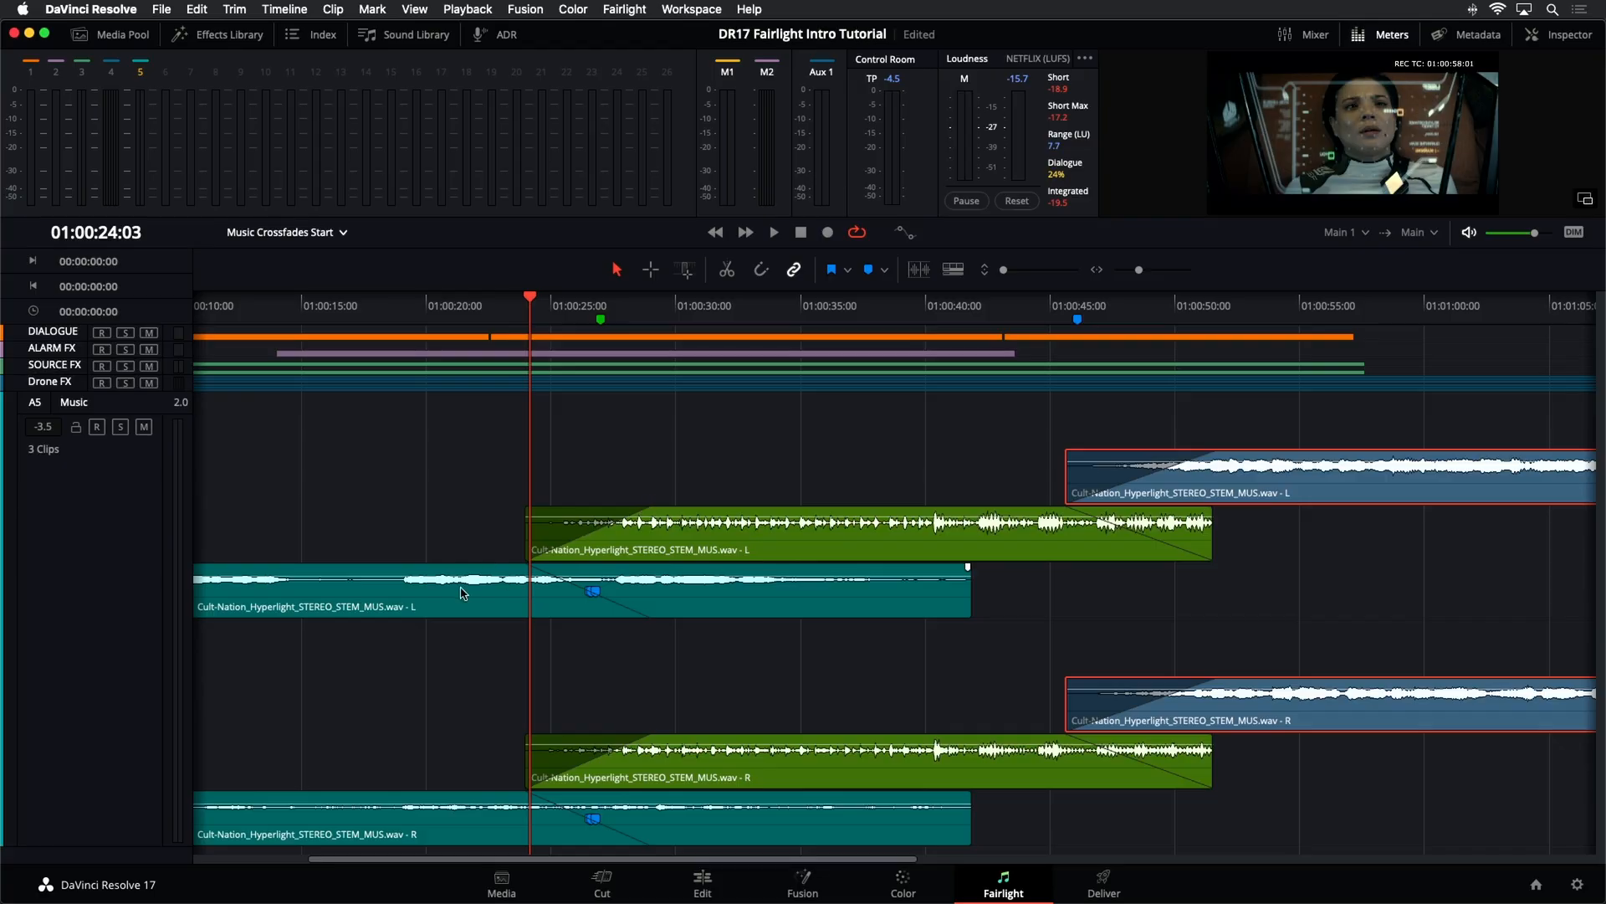
- Return the blue music clip to the bottom layer without its fade-in, and fade out the green clip starting at the blue timeline marker
{"action": "key", "text": "super+s"}
{"action": "mouse_move", "coordinate": [1179, 499]}
{"action": "left_click_drag", "start_coordinate": [1244, 481], "coordinate": [1001, 530]}
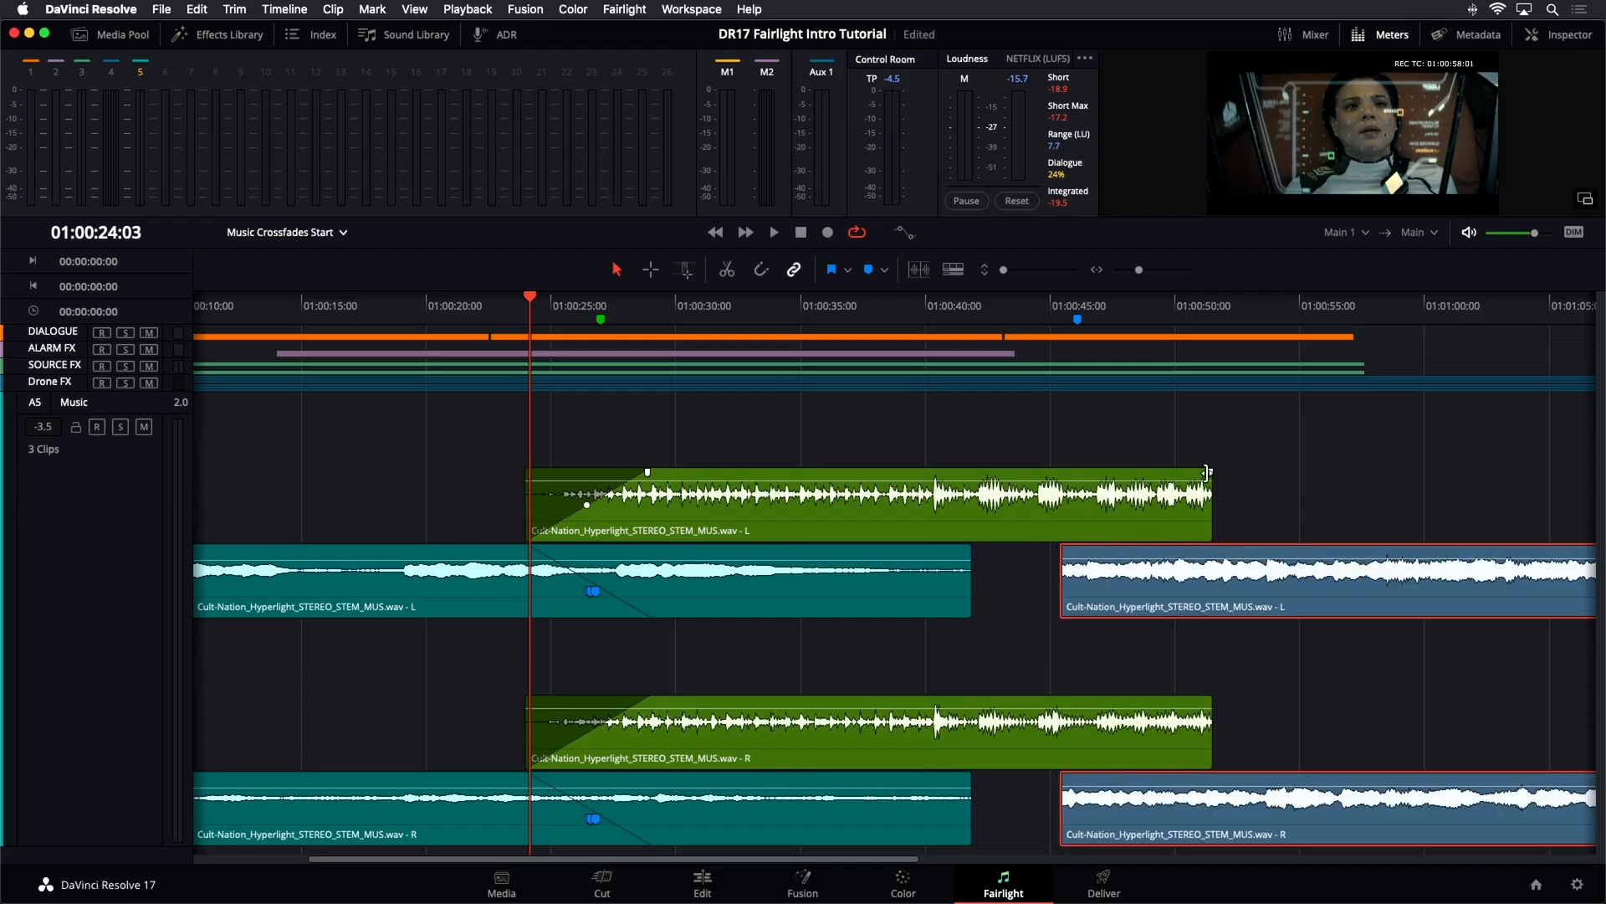
{"action": "left_click_drag", "start_coordinate": [1209, 472], "coordinate": [1076, 471]}
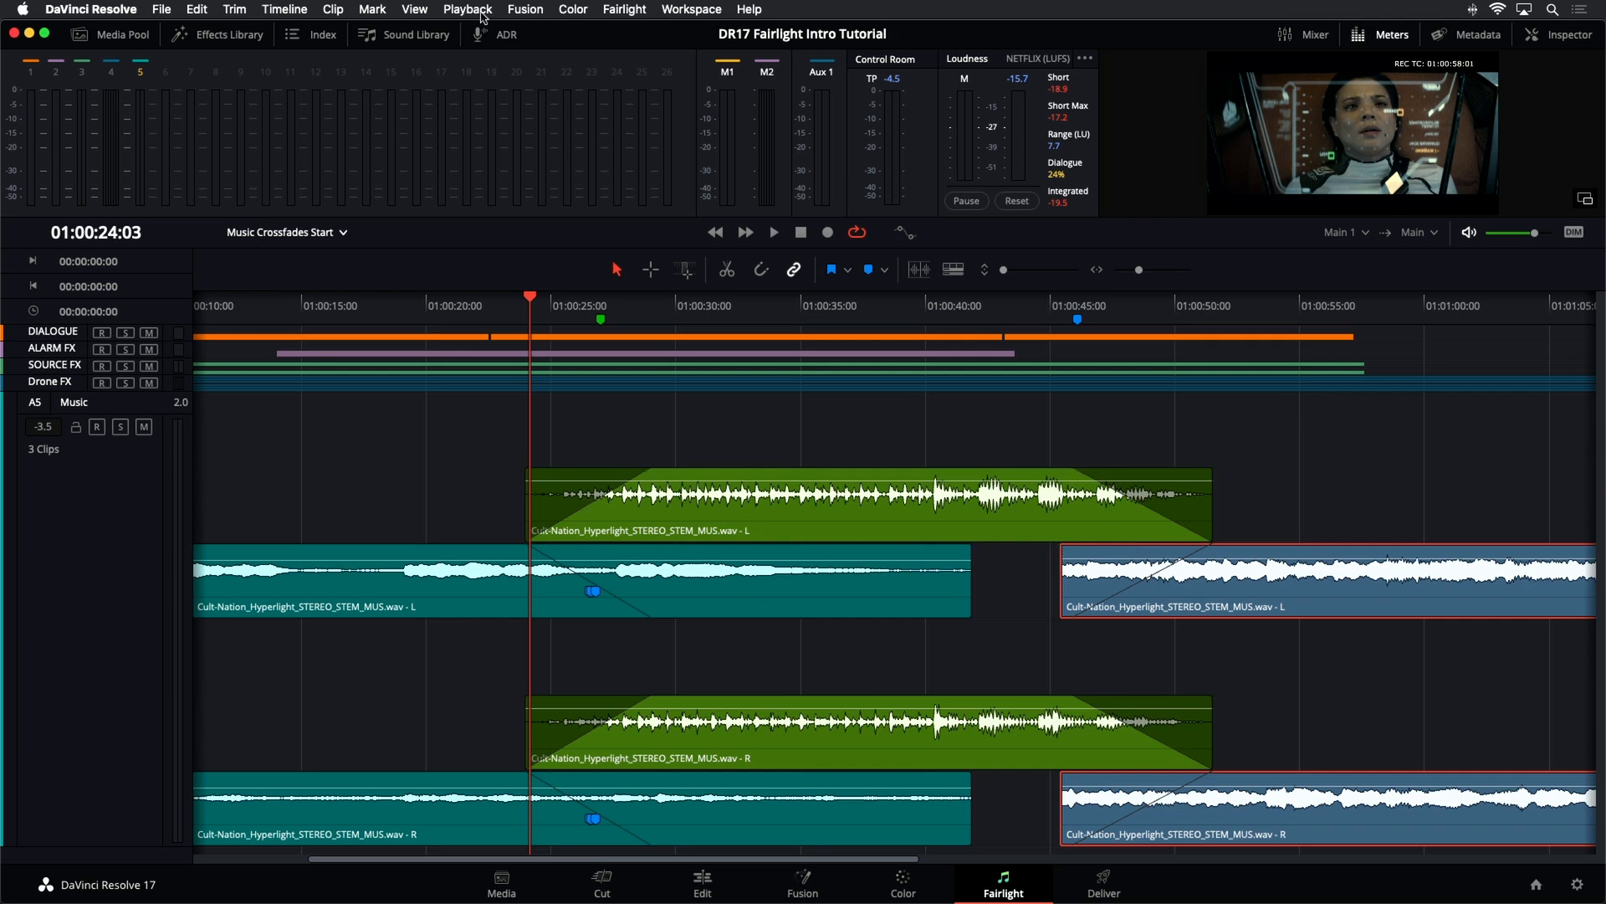
- Hide the audio track layers and reshape the green clip's crossfades, bowing the fade-in curve upward and the fade-out curve downward
{"action": "left_click", "coordinate": [413, 8]}
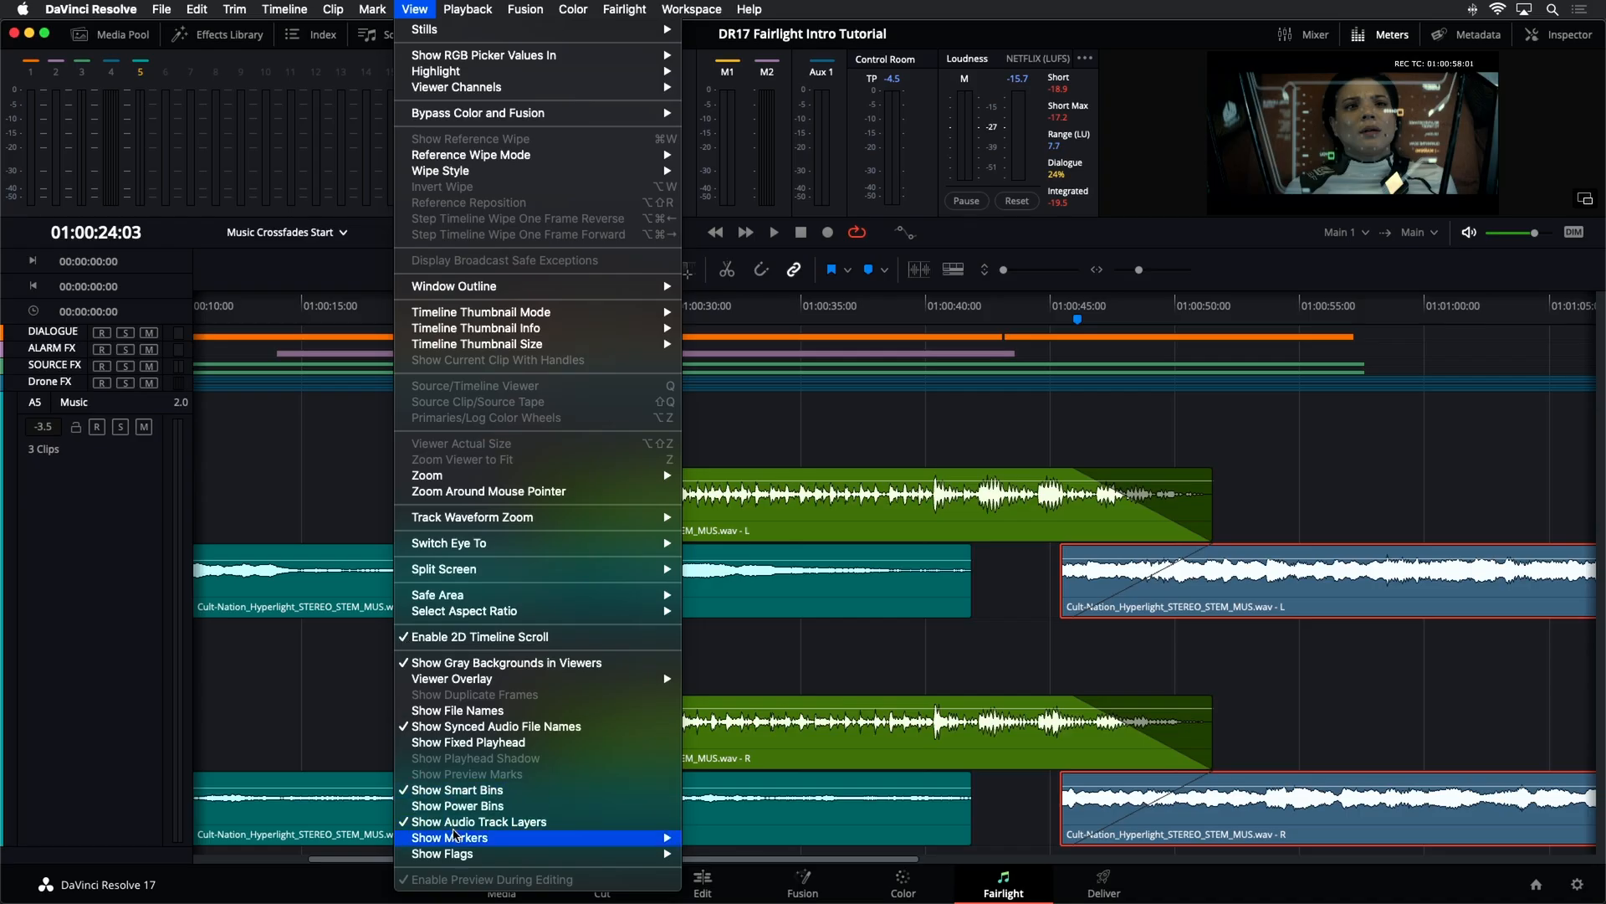
{"action": "left_click", "coordinate": [459, 821]}
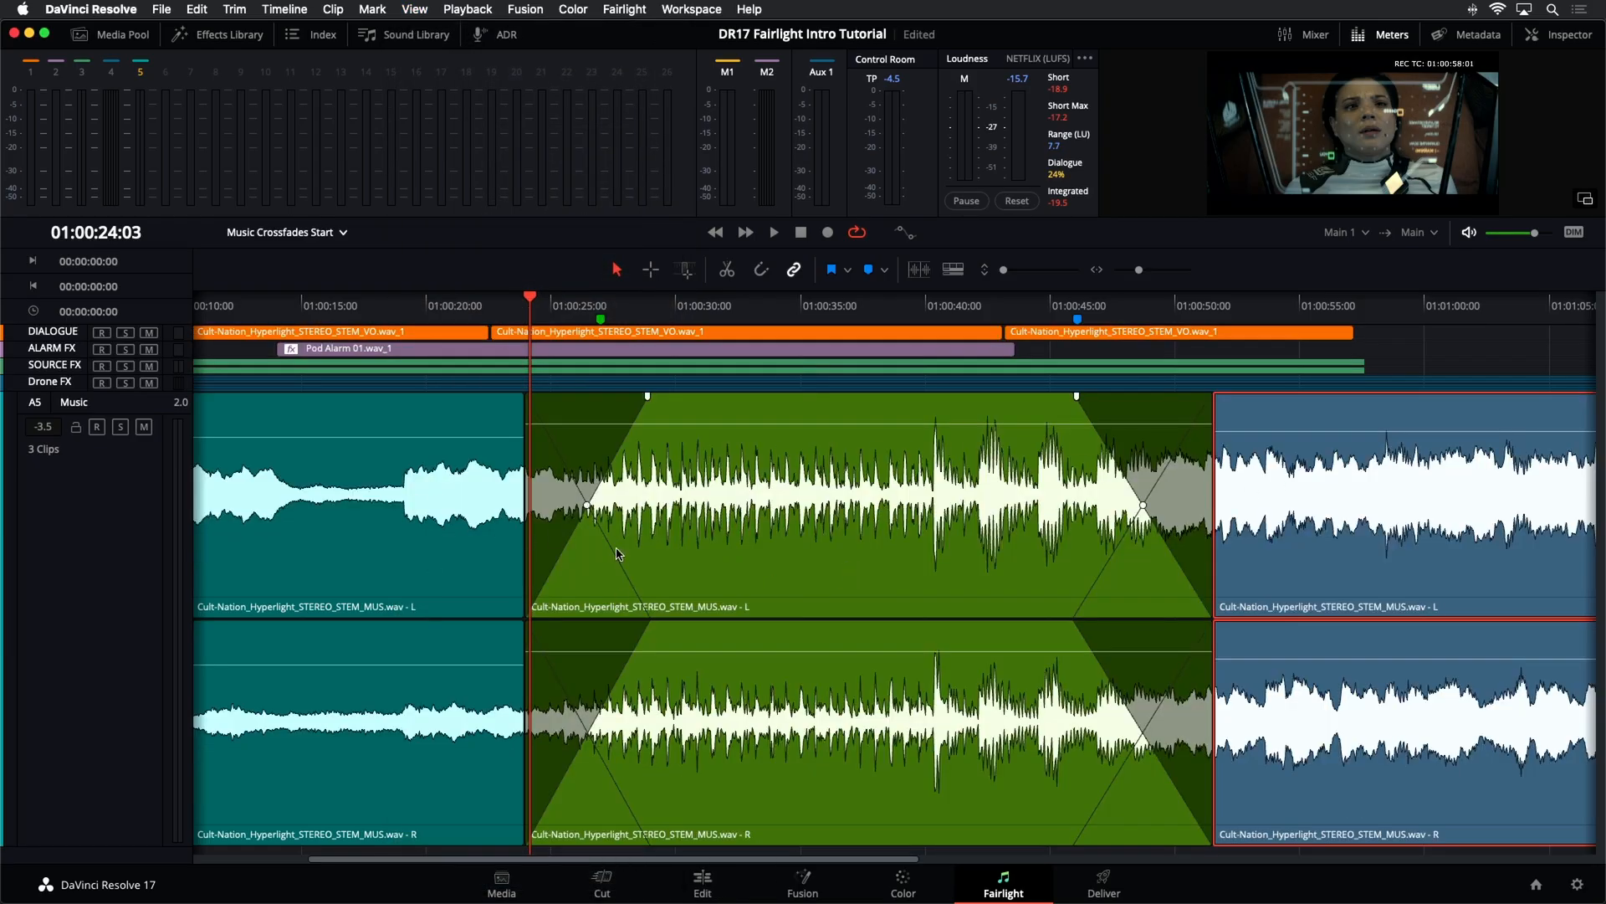
{"action": "left_click", "coordinate": [604, 449]}
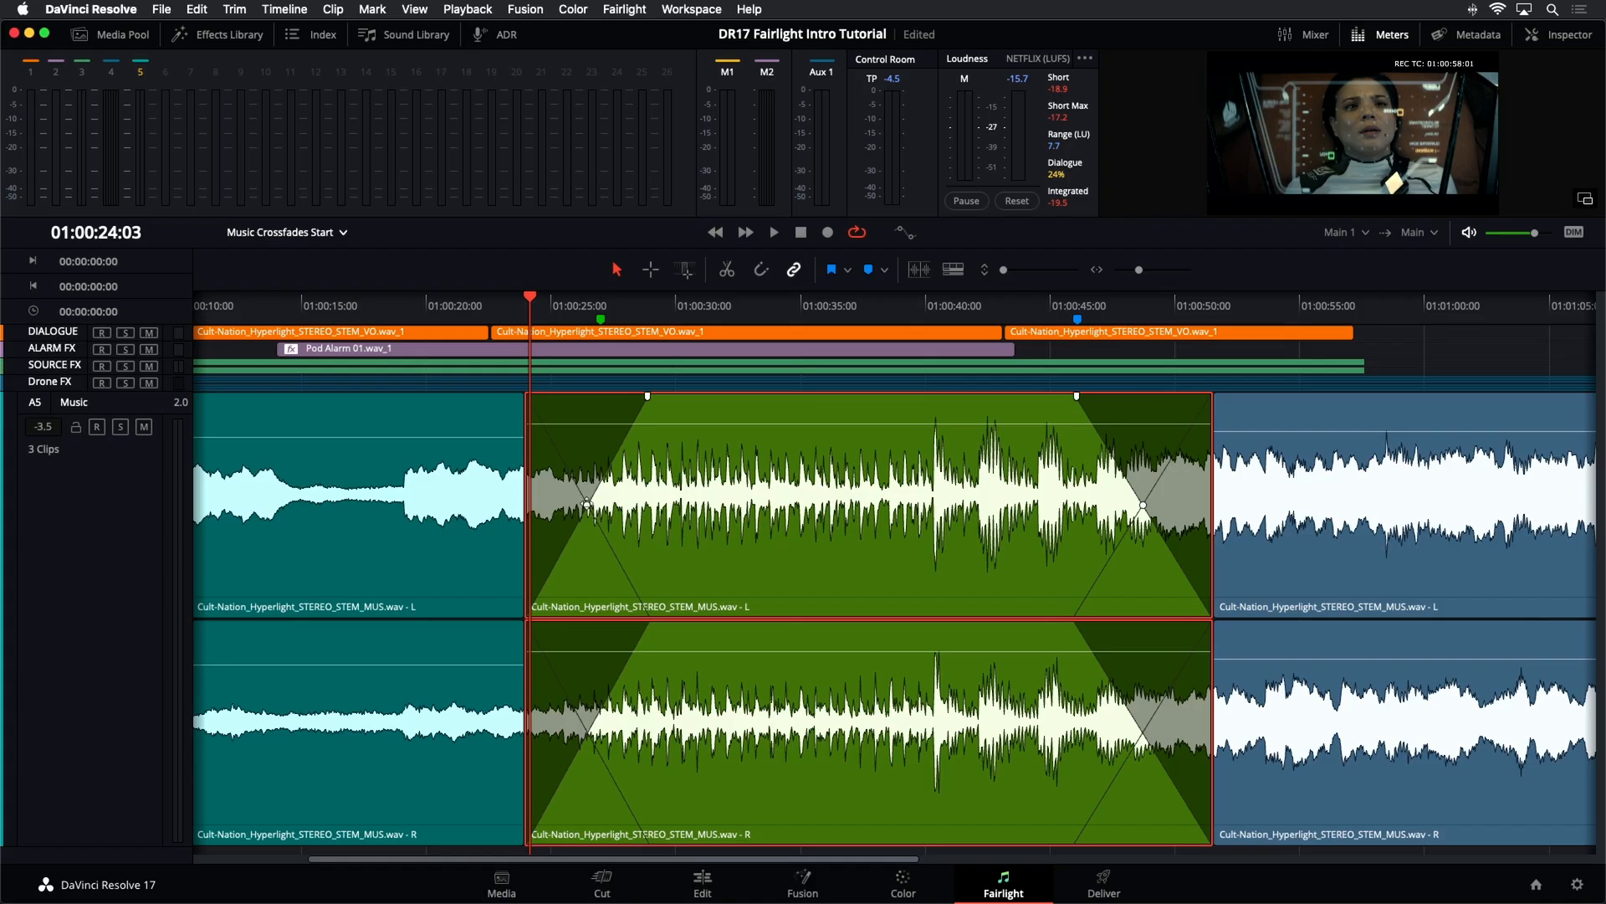
{"action": "mouse_move", "coordinate": [586, 505]}
{"action": "left_mouse_down"}
{"action": "mouse_move", "coordinate": [610, 531]}
{"action": "mouse_move", "coordinate": [588, 490]}
{"action": "left_mouse_up"}
{"action": "mouse_move", "coordinate": [1144, 505]}
{"action": "left_mouse_down"}
{"action": "mouse_move", "coordinate": [1188, 488]}
{"action": "mouse_move", "coordinate": [1179, 502]}
{"action": "mouse_move", "coordinate": [1191, 479]}
{"action": "mouse_move", "coordinate": [1188, 496]}
{"action": "mouse_move", "coordinate": [1173, 451]}
{"action": "mouse_move", "coordinate": [1115, 515]}
{"action": "left_mouse_up"}
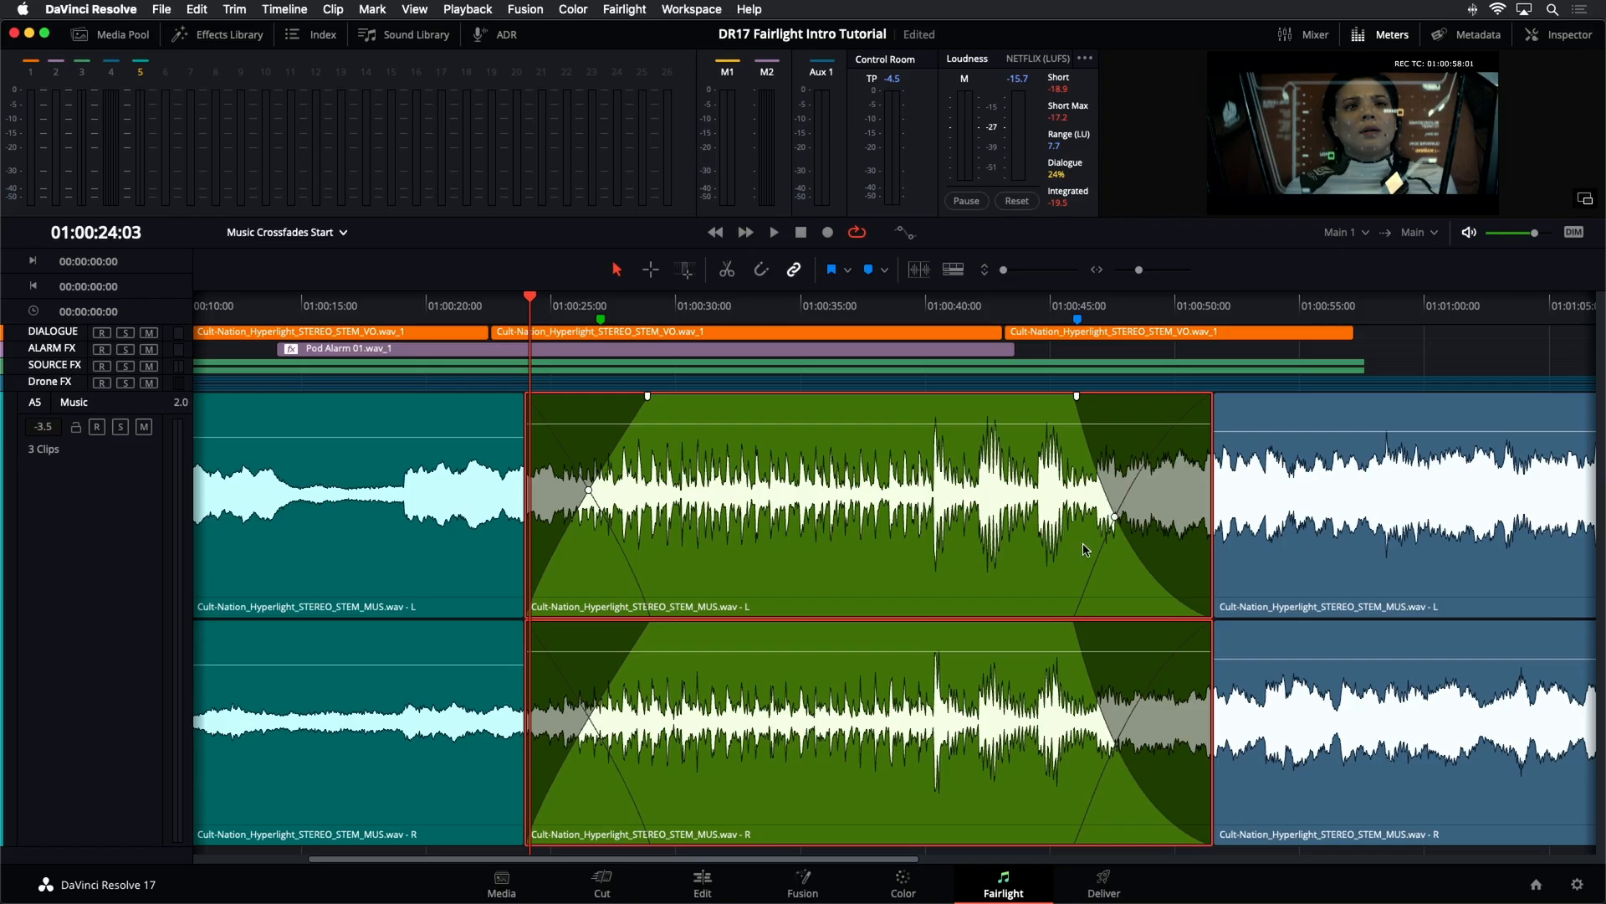
{"action": "left_click_drag", "start_coordinate": [590, 491], "coordinate": [601, 424]}
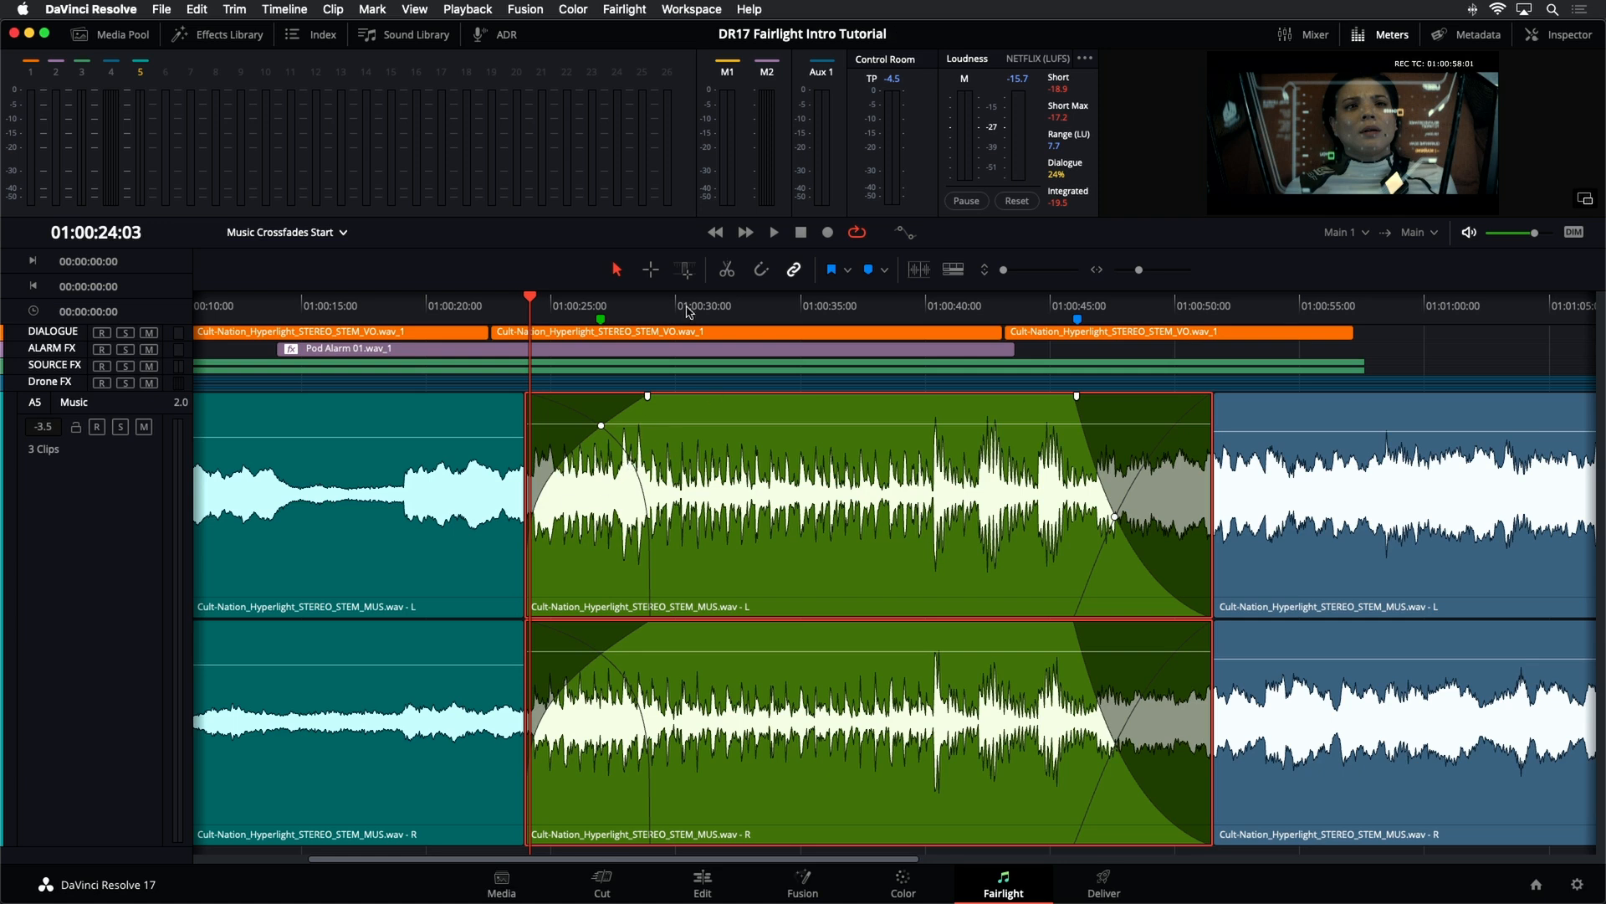
- Show the audio track layers again and refine the curve of the green clip's fade-in
{"action": "left_click", "coordinate": [408, 8]}
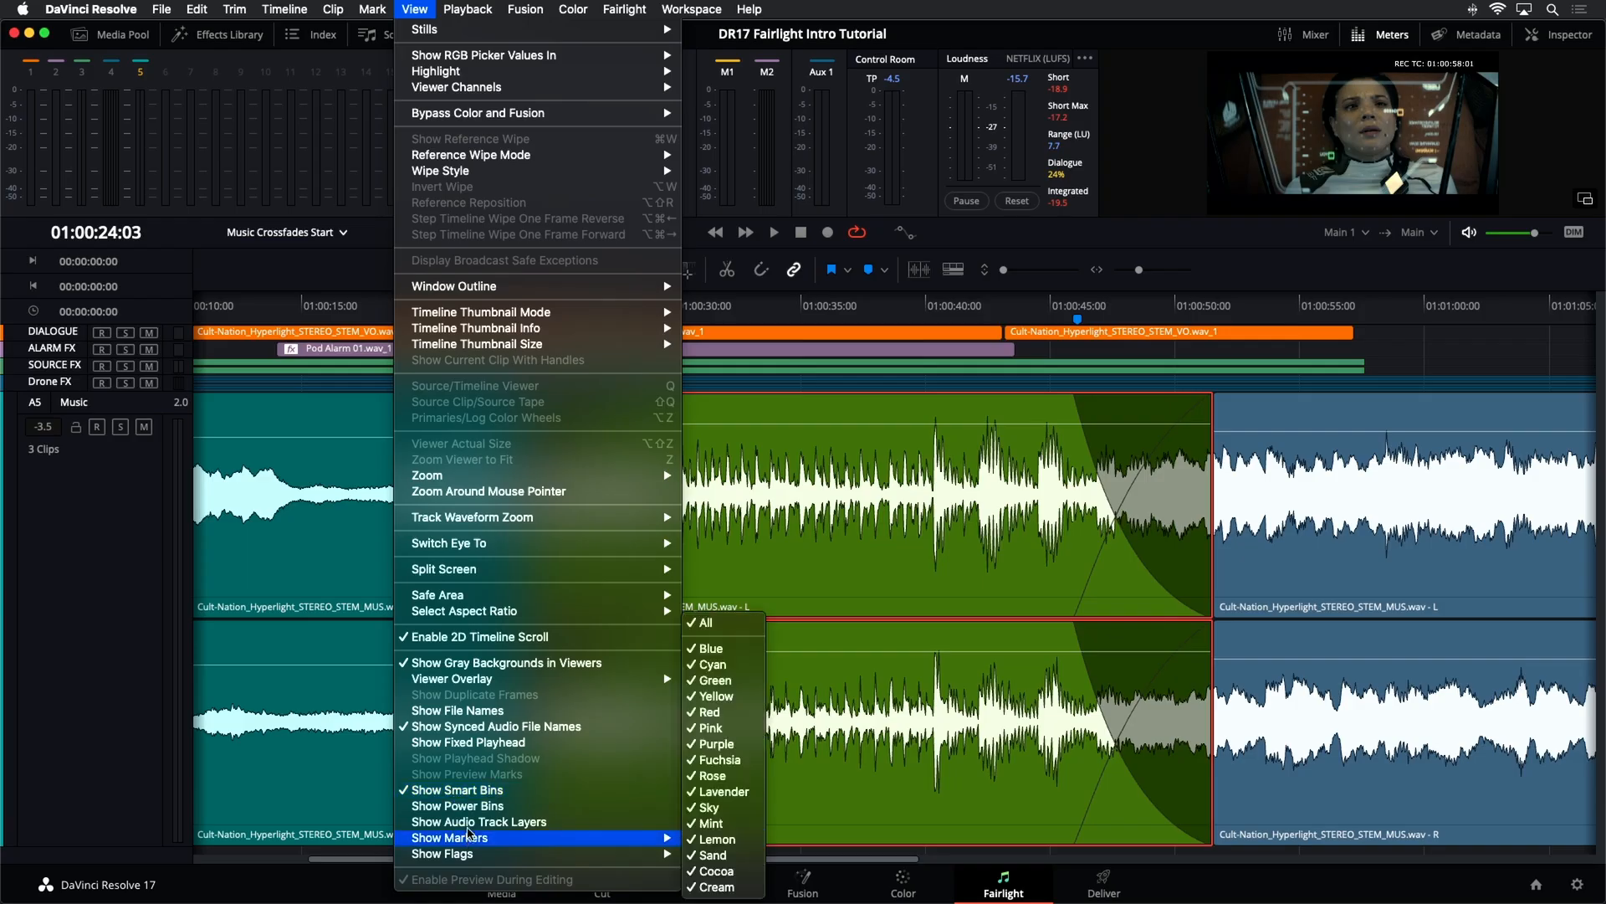
{"action": "left_click", "coordinate": [470, 822]}
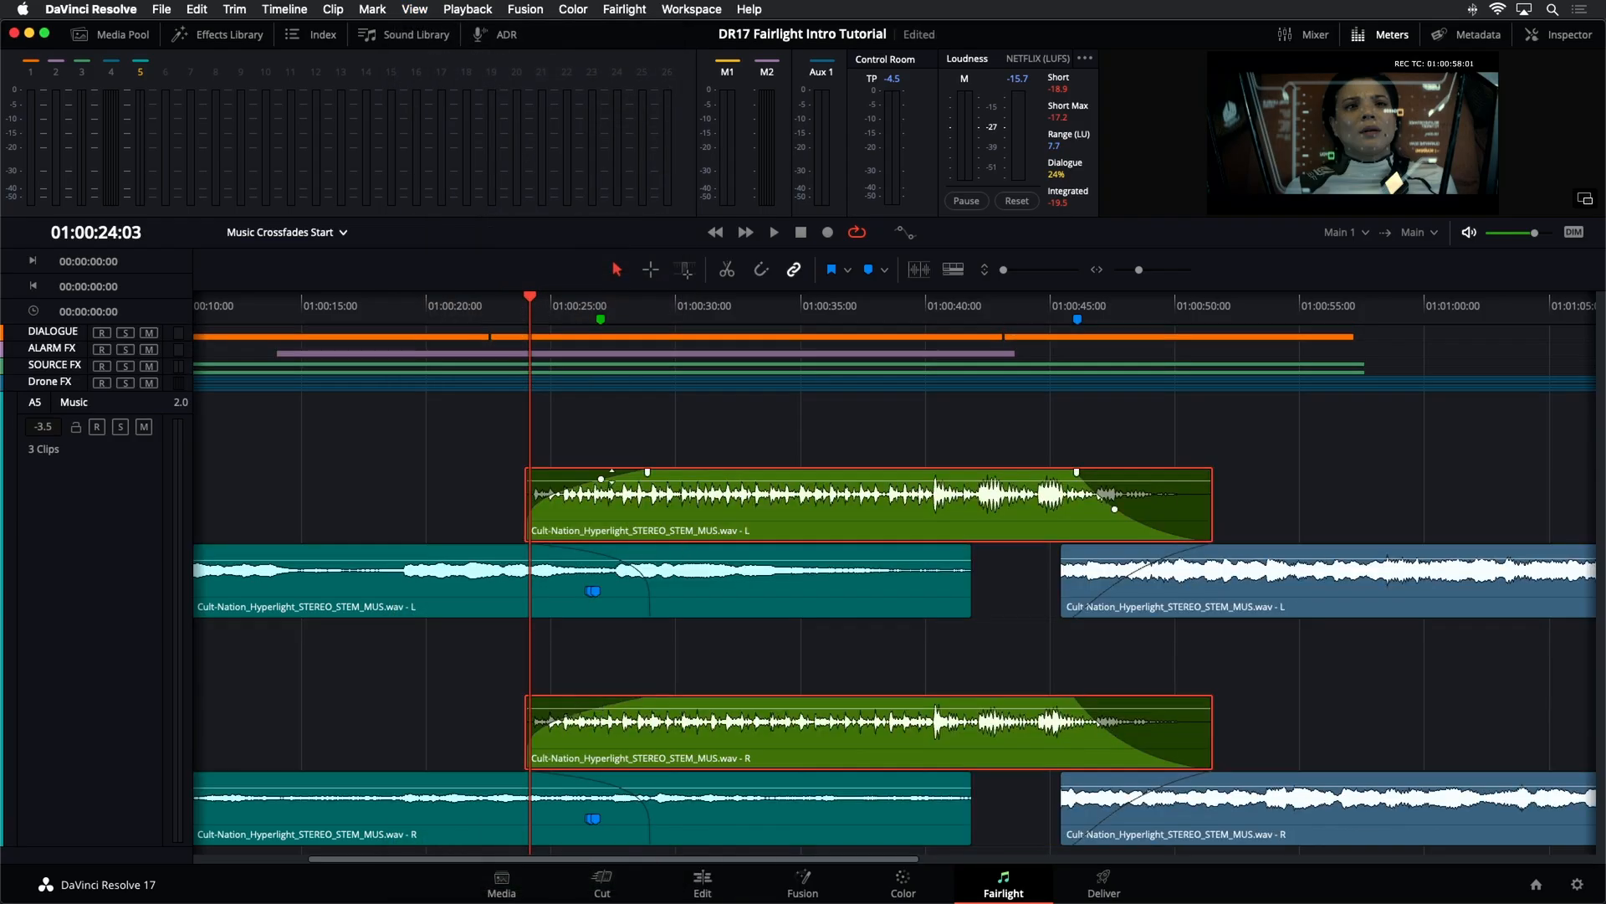
{"action": "mouse_move", "coordinate": [602, 479]}
{"action": "left_mouse_down"}
{"action": "mouse_move", "coordinate": [642, 479]}
{"action": "mouse_move", "coordinate": [584, 484]}
{"action": "left_mouse_up"}
- Hide the audio track layers and adjust the track height so all five tracks display their clips evenly
{"action": "left_click", "coordinate": [422, 8]}
{"action": "left_click", "coordinate": [424, 822]}
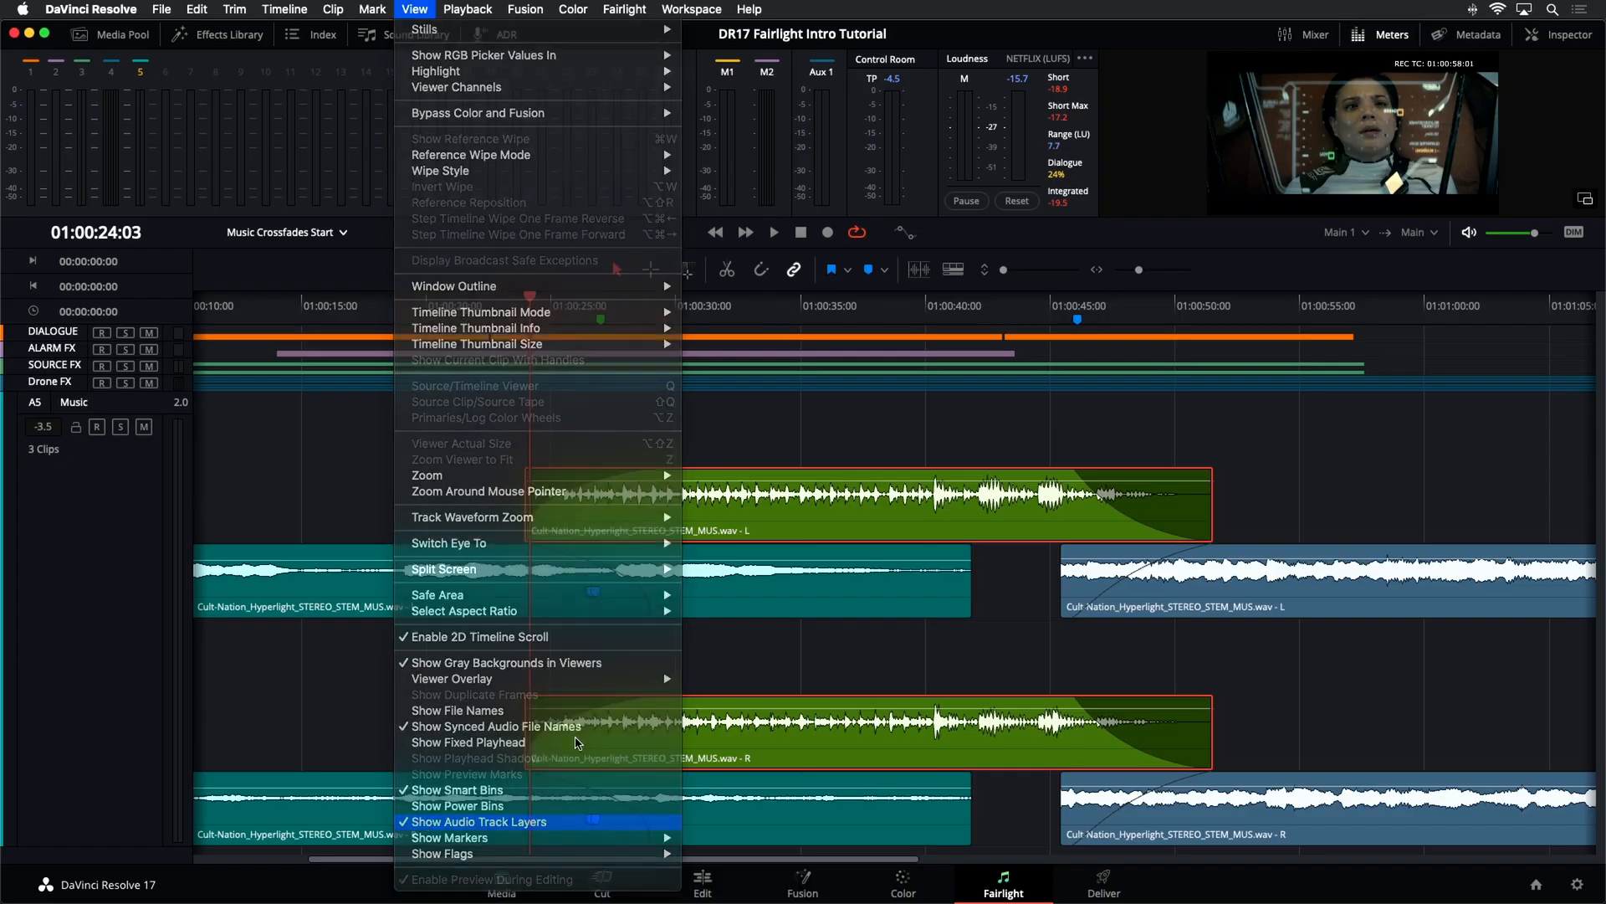
{"action": "left_click_drag", "start_coordinate": [1005, 280], "coordinate": [1012, 275]}
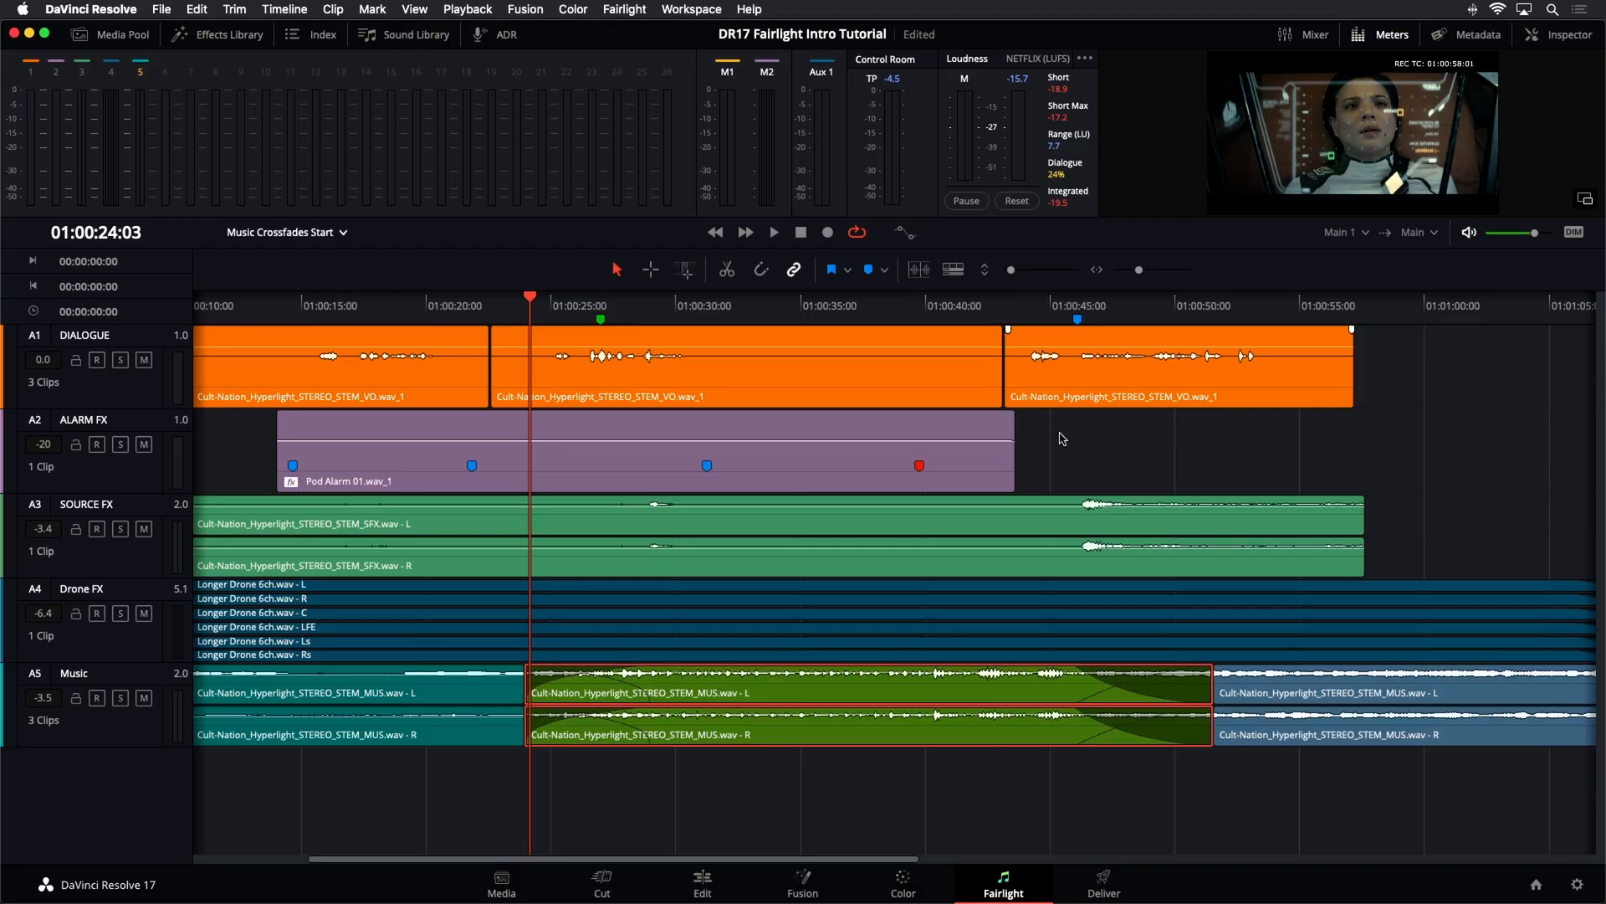
- Play back both music crossfades in the mix, starting from about 01:00:21:13 and from about 01:00:44:21
{"action": "left_click", "coordinate": [466, 317]}
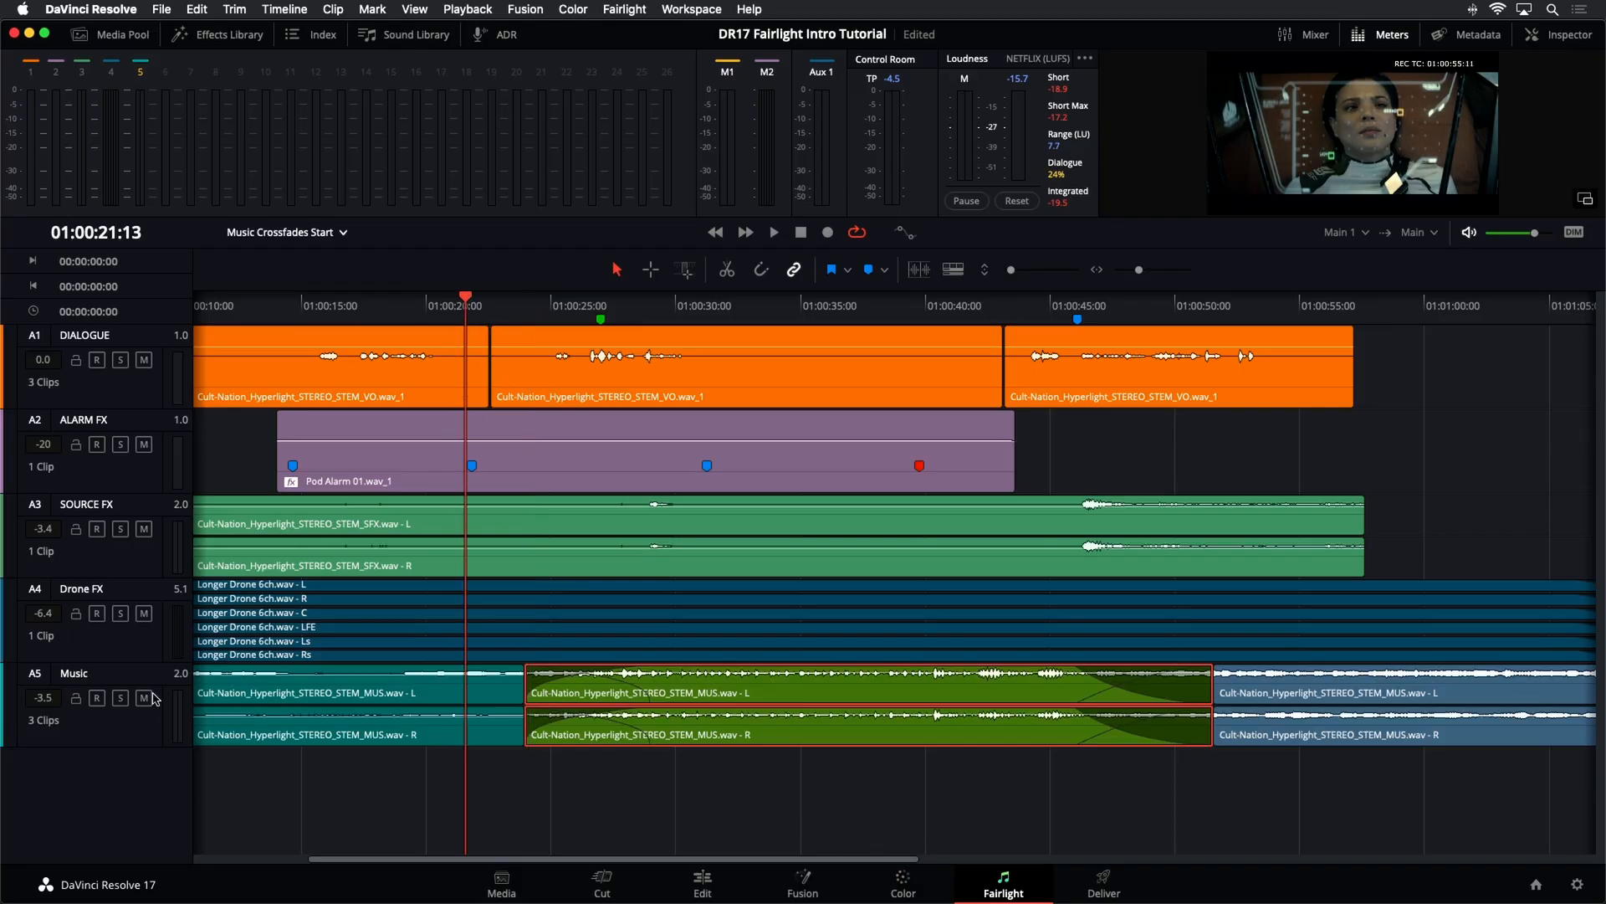
{"action": "key", "text": "space"}
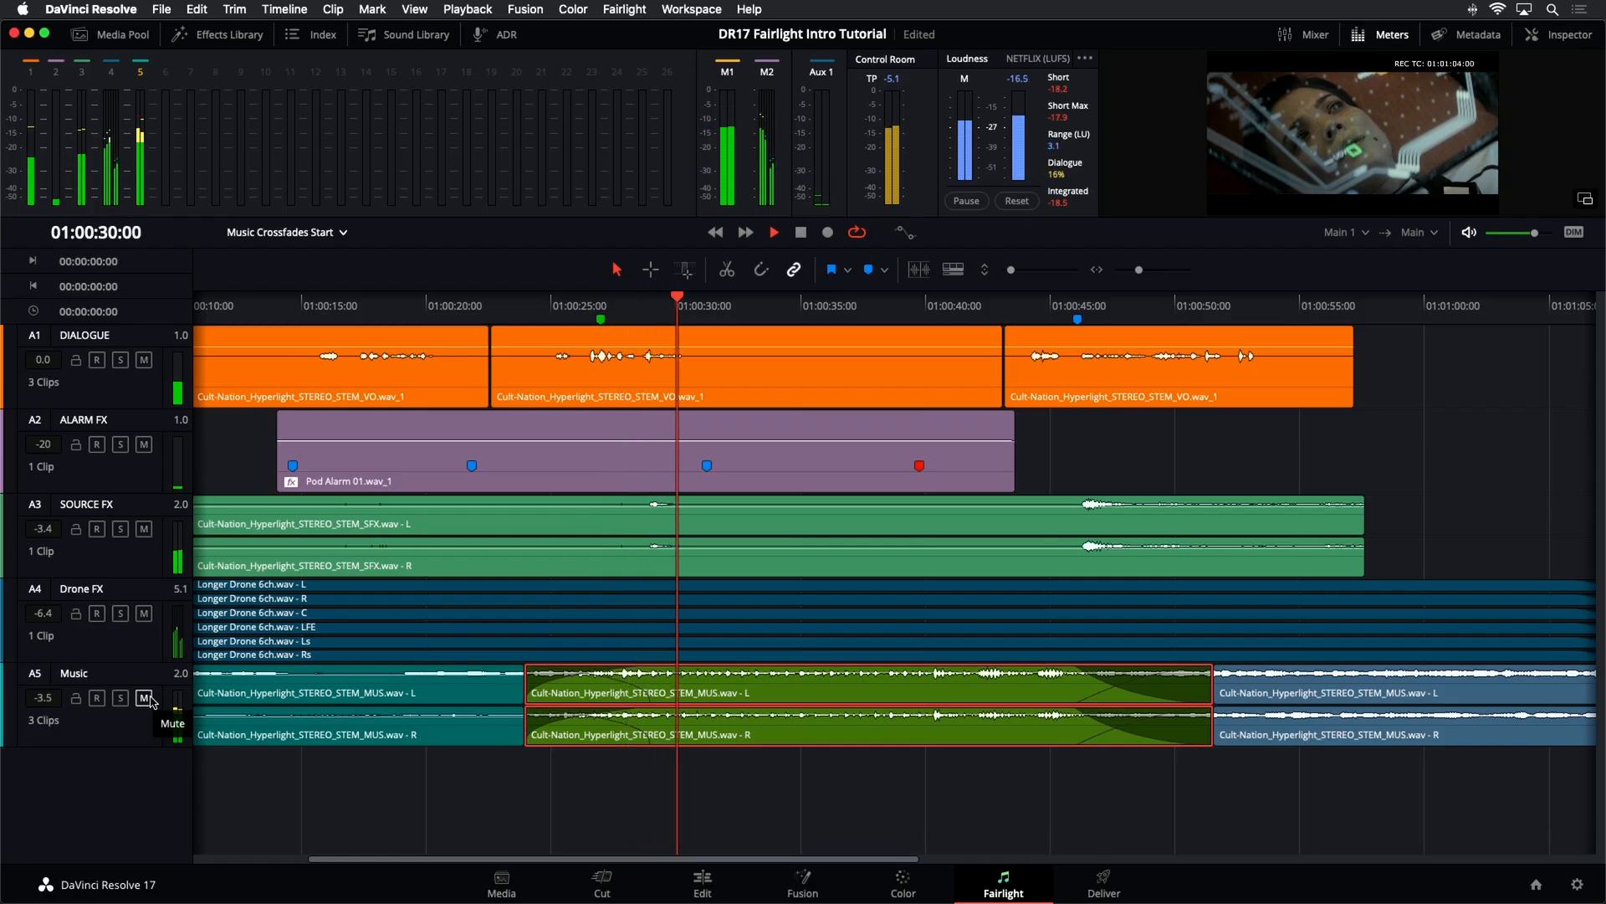
{"action": "key", "text": "space"}
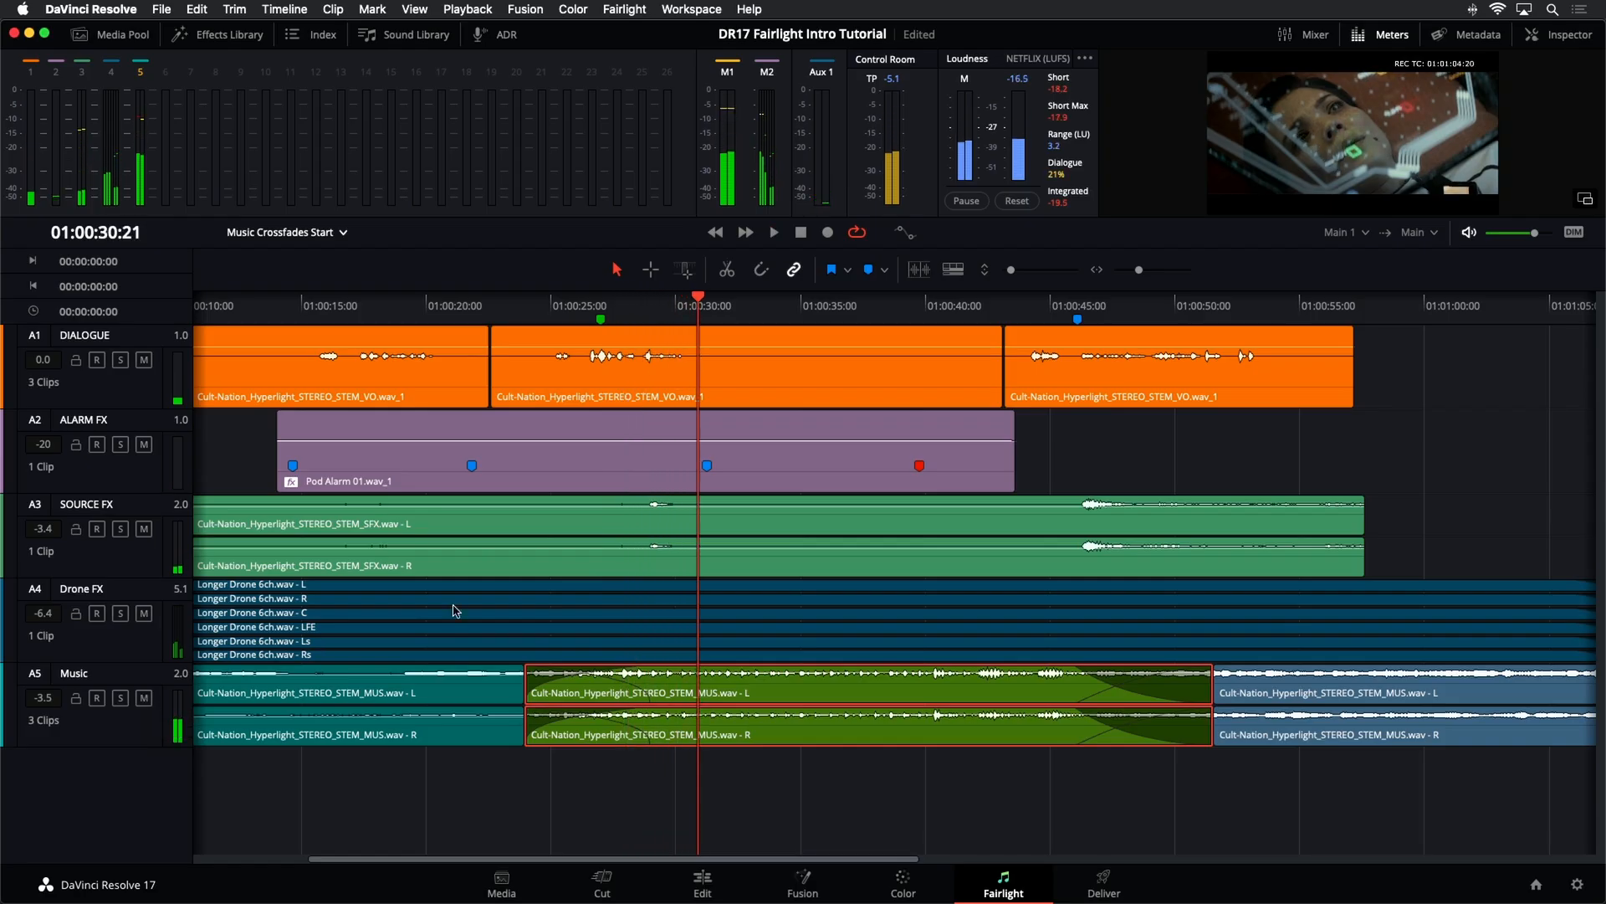
{"action": "left_click", "coordinate": [1048, 308]}
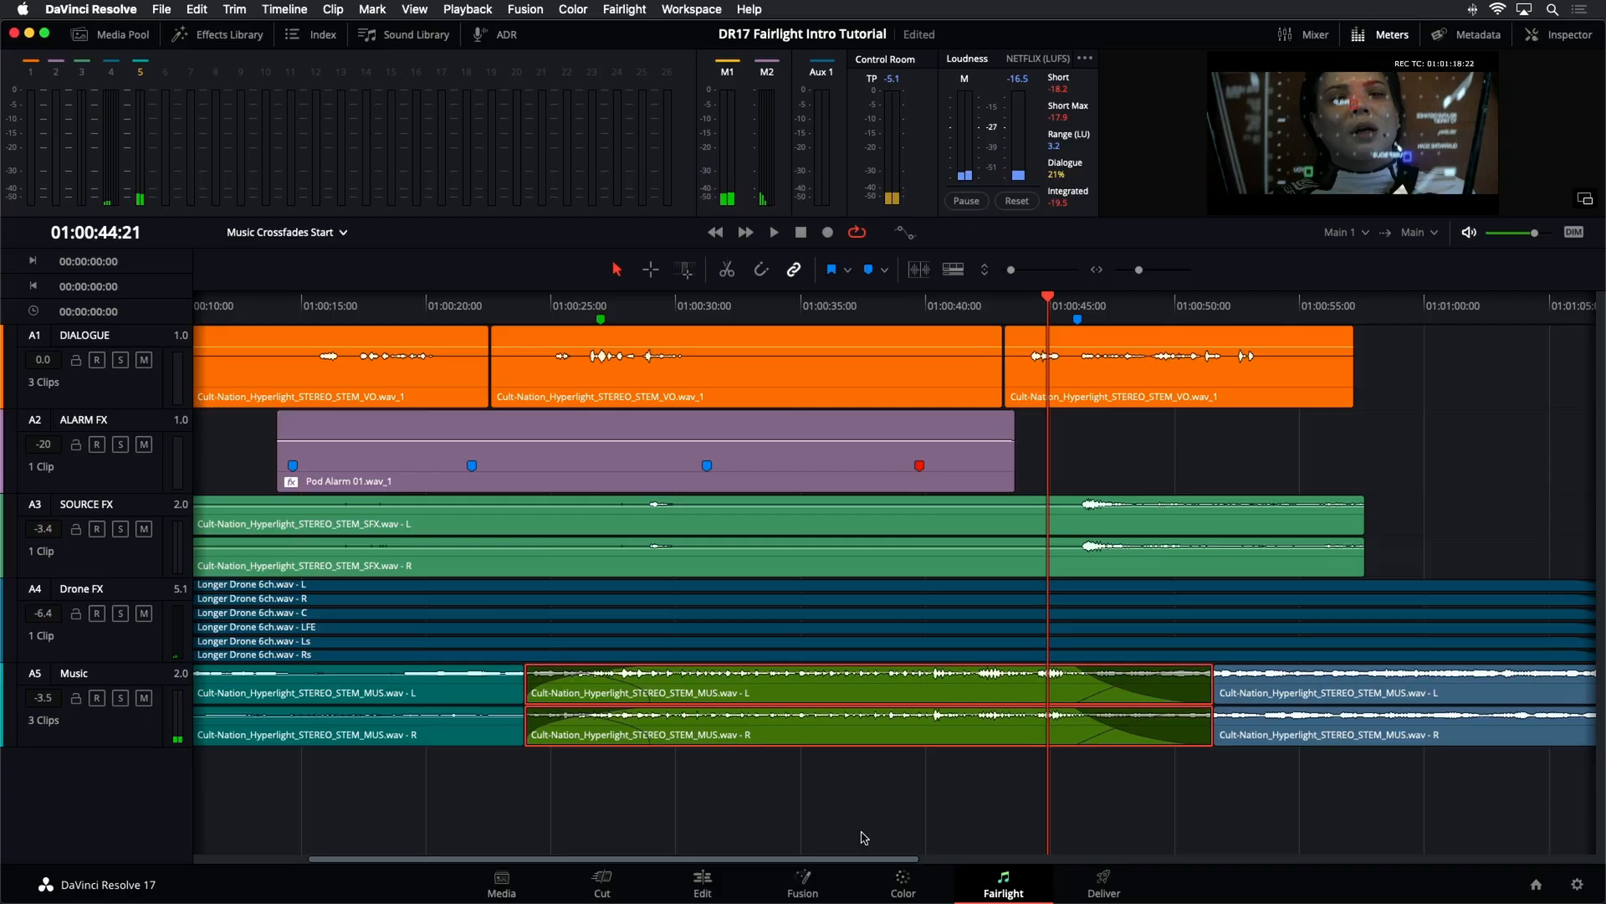
{"action": "key", "text": "space"}
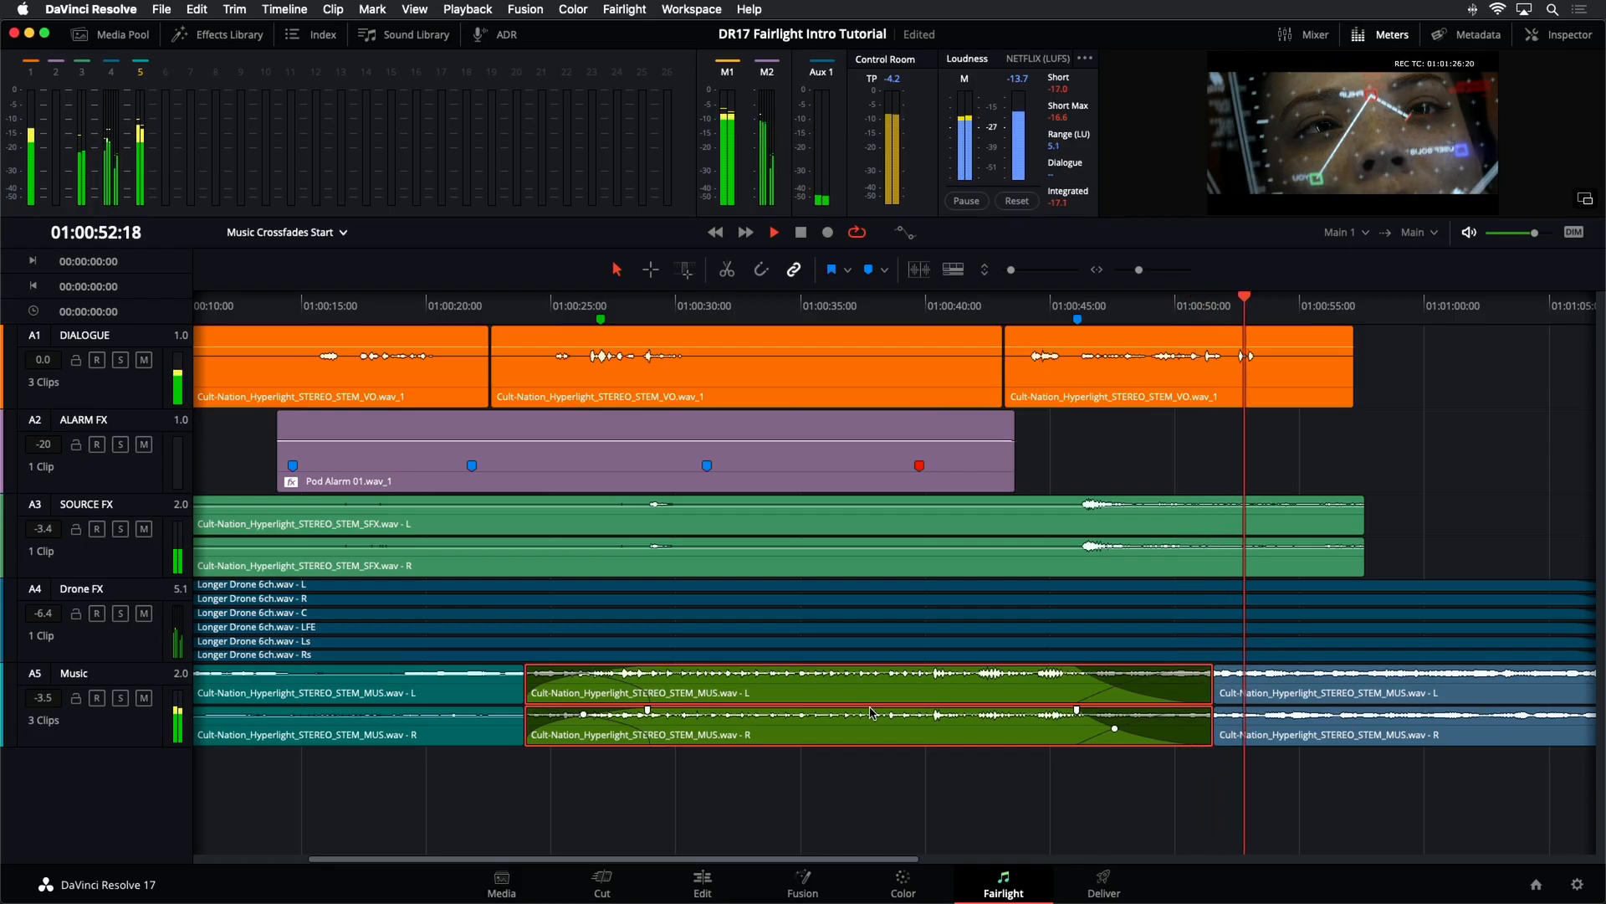
{"action": "key", "text": "space"}
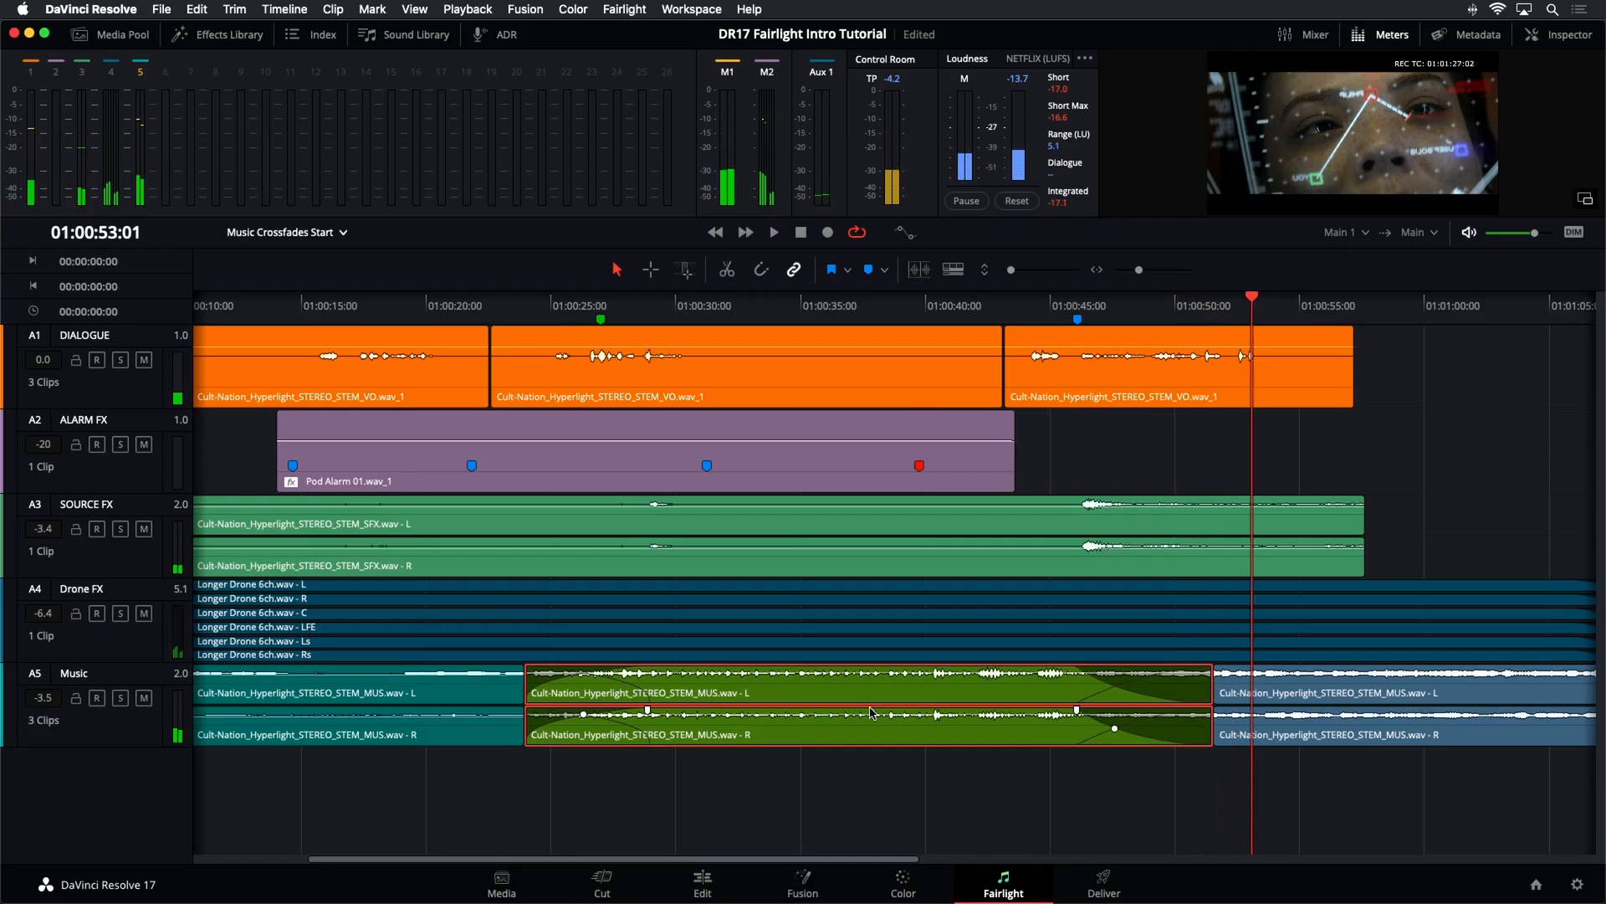